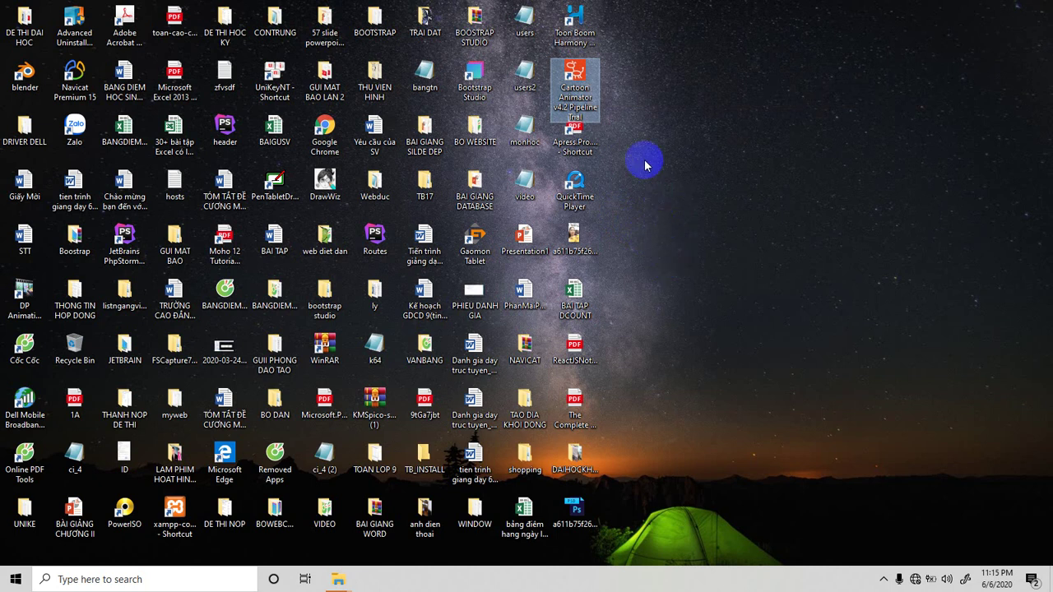
# Launch Cartoon Animator 4 and decline the registration offer
pyautogui.doubleClick(580, 74)
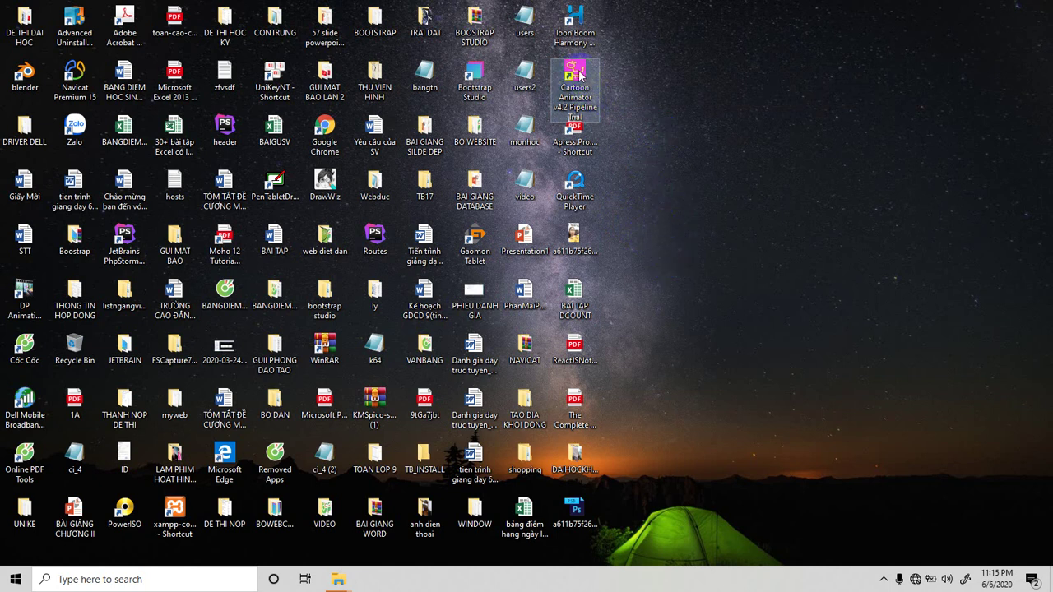
pyautogui.click(773, 355)
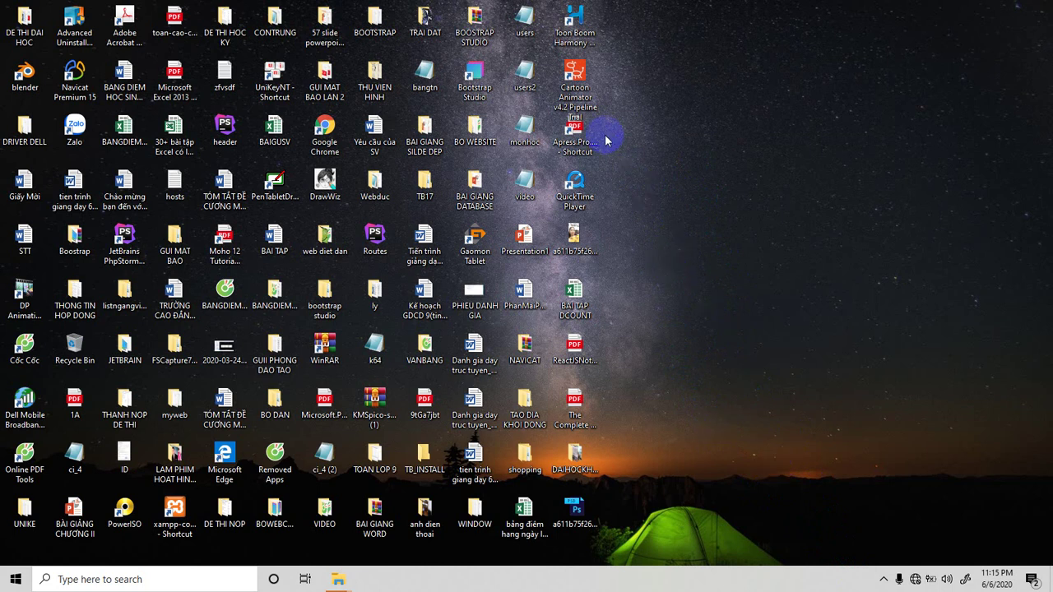
pyautogui.click(574, 76)
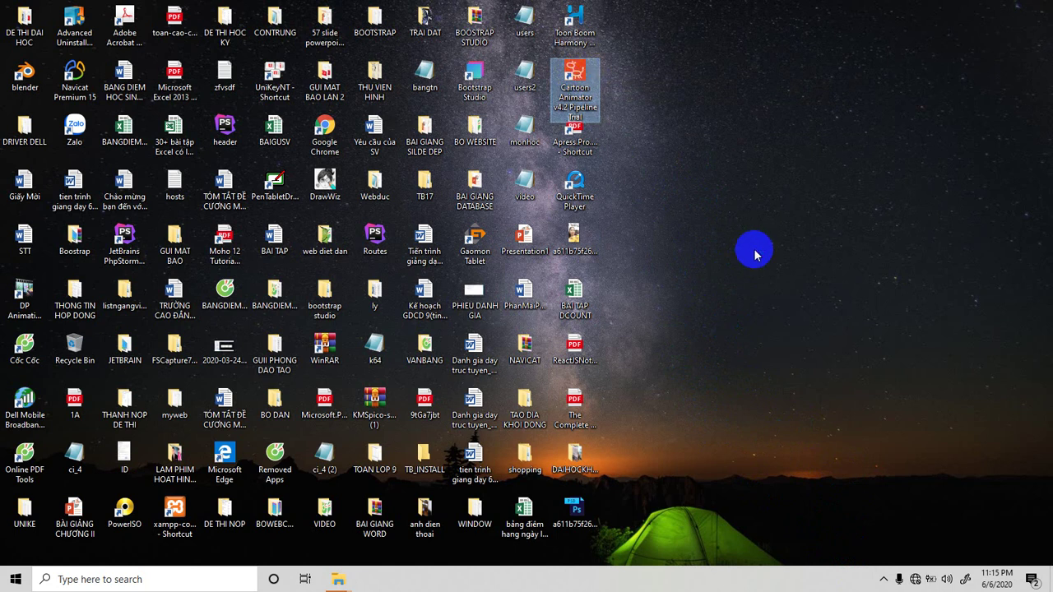
pyautogui.press('Return')
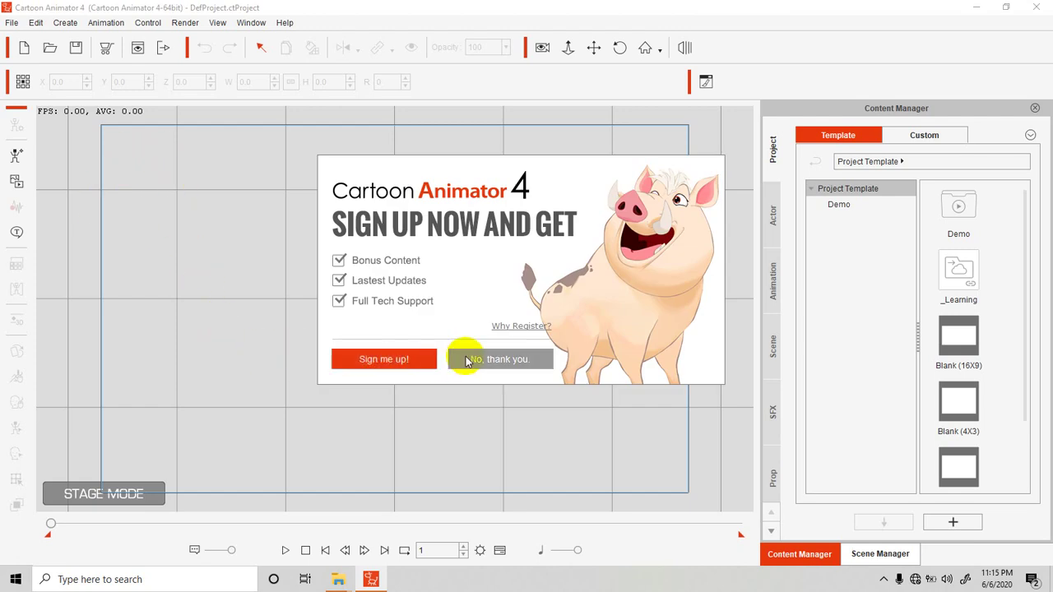
pyautogui.click(467, 361)
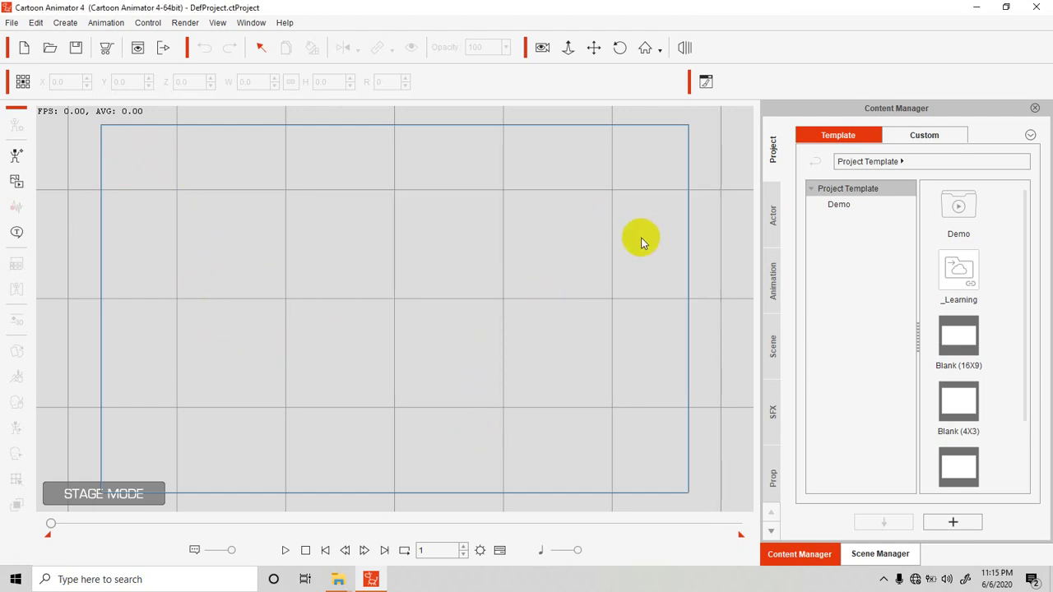
# Examine the Content Manager's Actor, Animation, Scene and SFX template categories, ending on the Actor templates
pyautogui.click(769, 231)
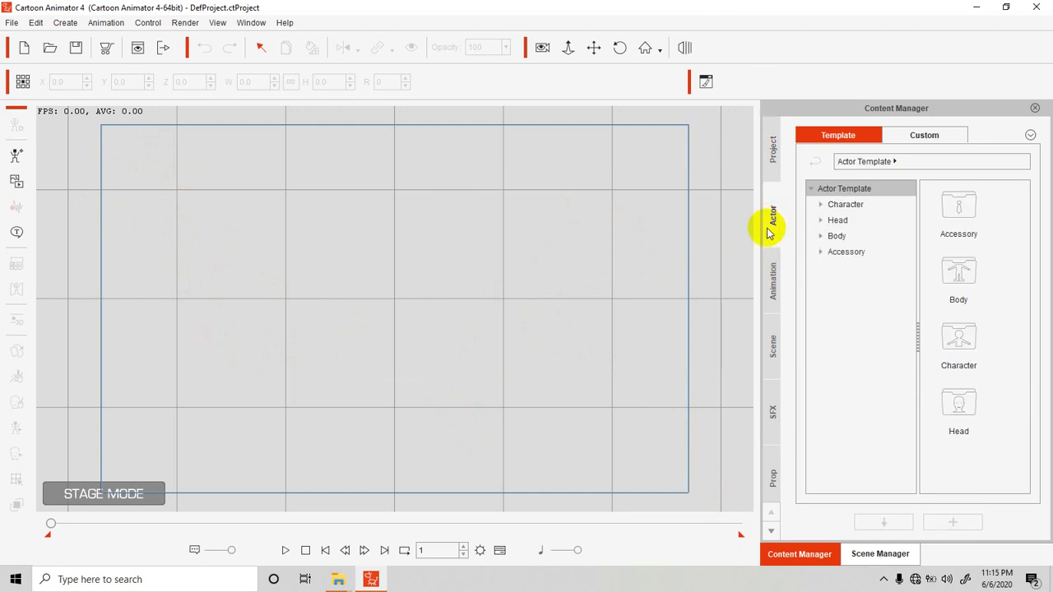
pyautogui.click(771, 280)
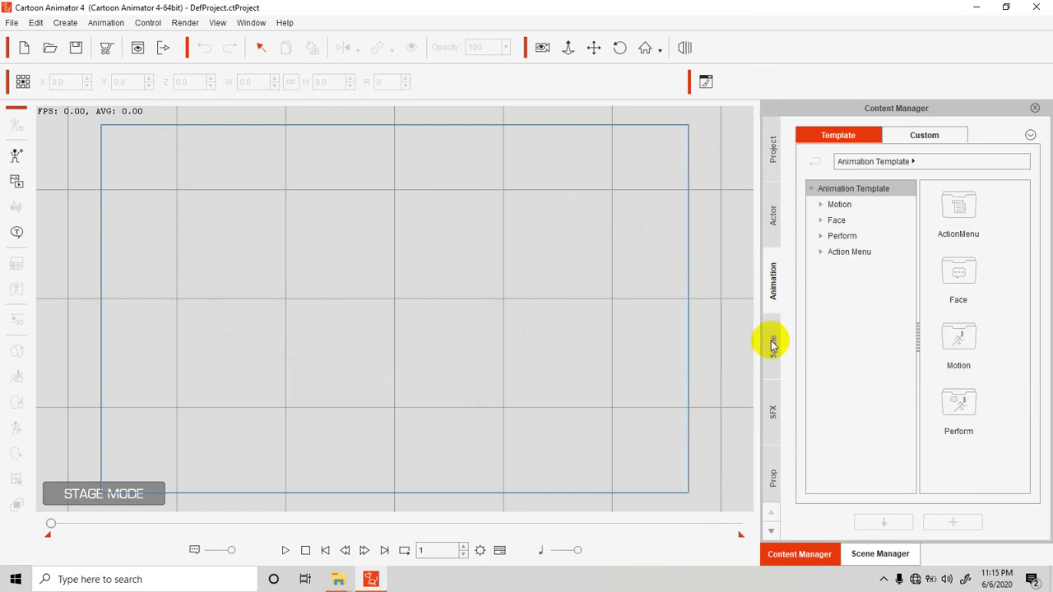
pyautogui.click(771, 343)
pyautogui.click(773, 401)
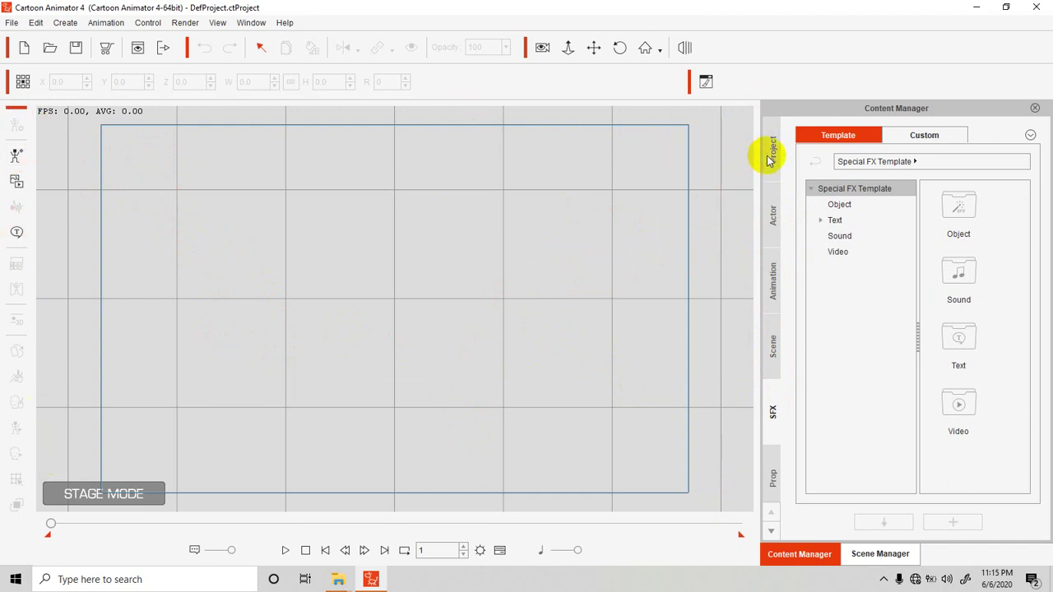
pyautogui.click(773, 285)
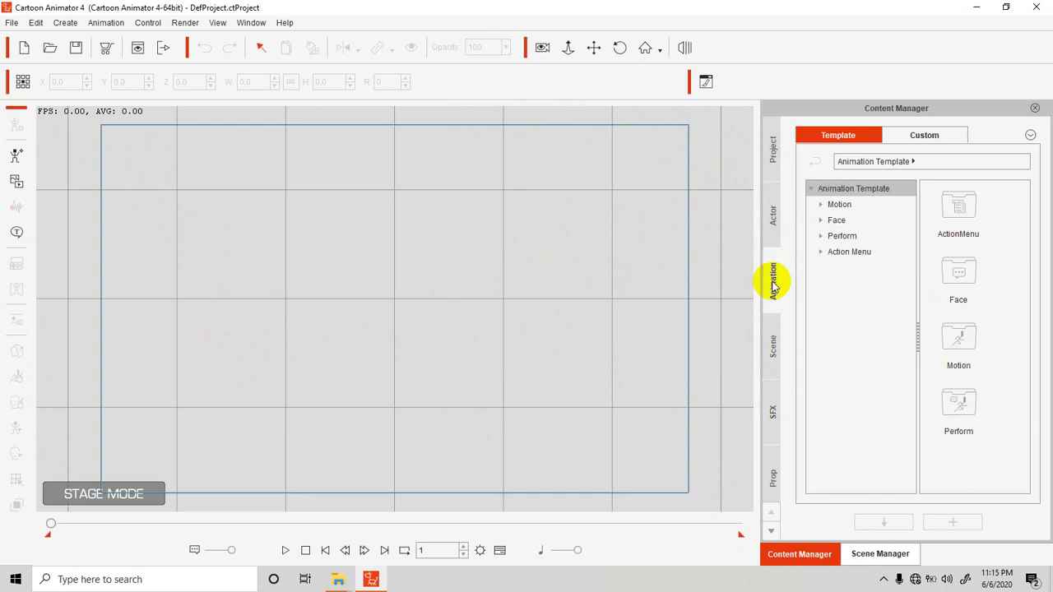
pyautogui.click(770, 217)
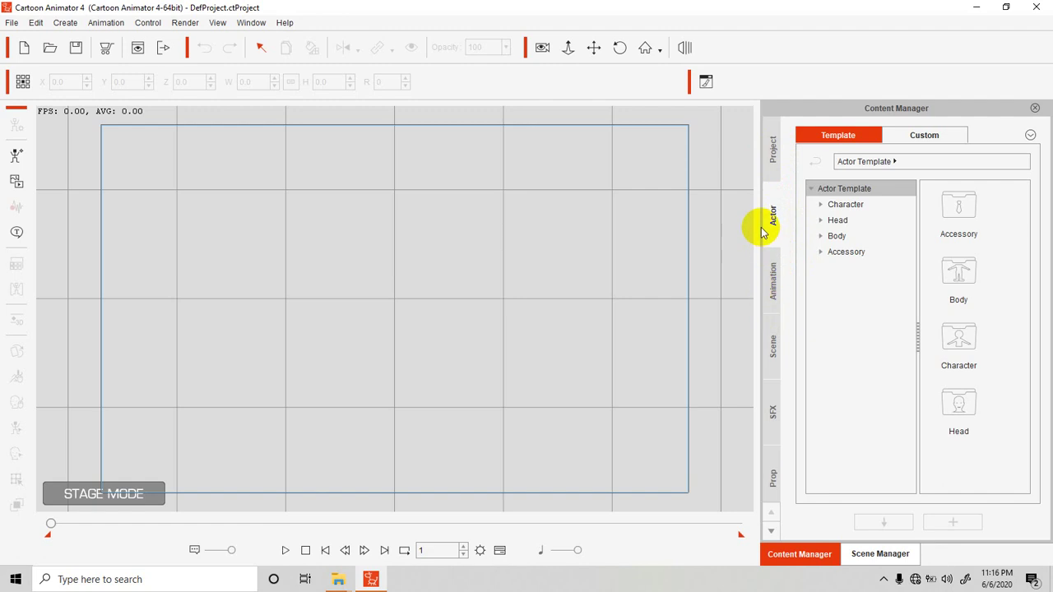
pyautogui.moveTo(757, 224)
pyautogui.mouseDown()
pyautogui.moveTo(676, 239)
pyautogui.moveTo(761, 234)
pyautogui.mouseUp()
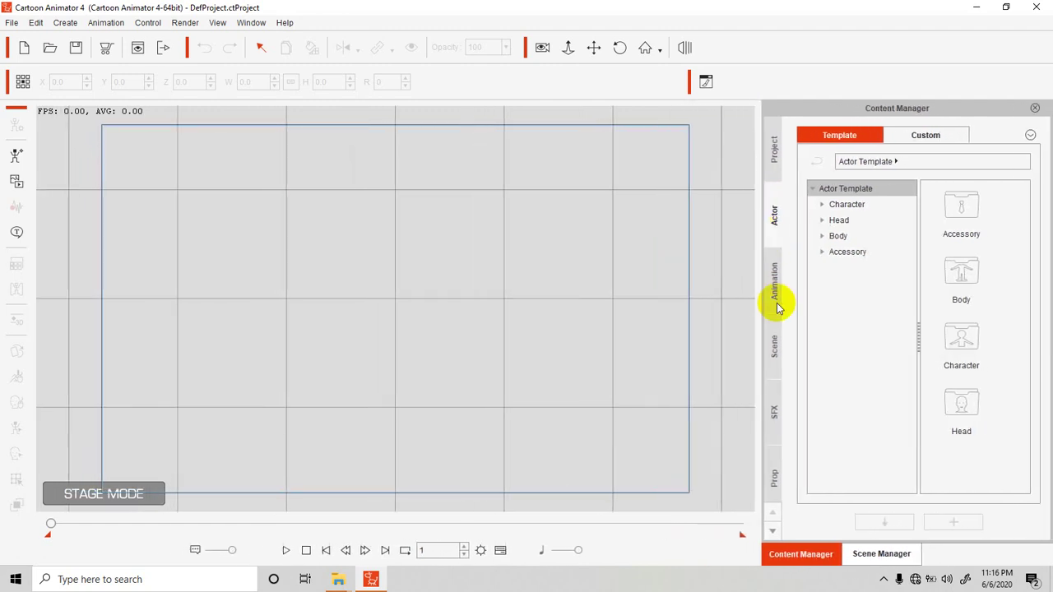
pyautogui.click(773, 287)
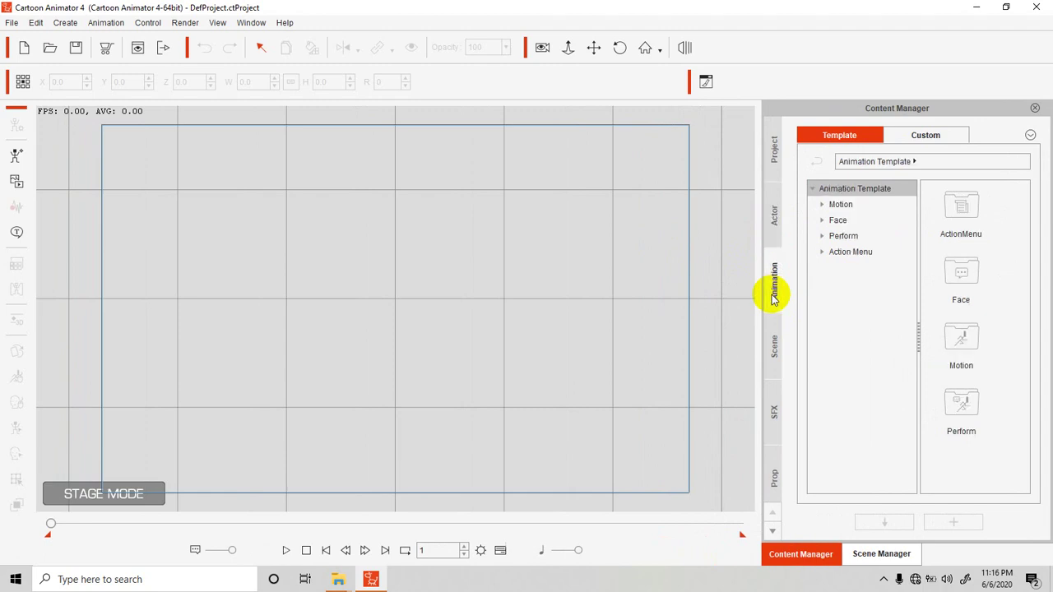
pyautogui.click(776, 230)
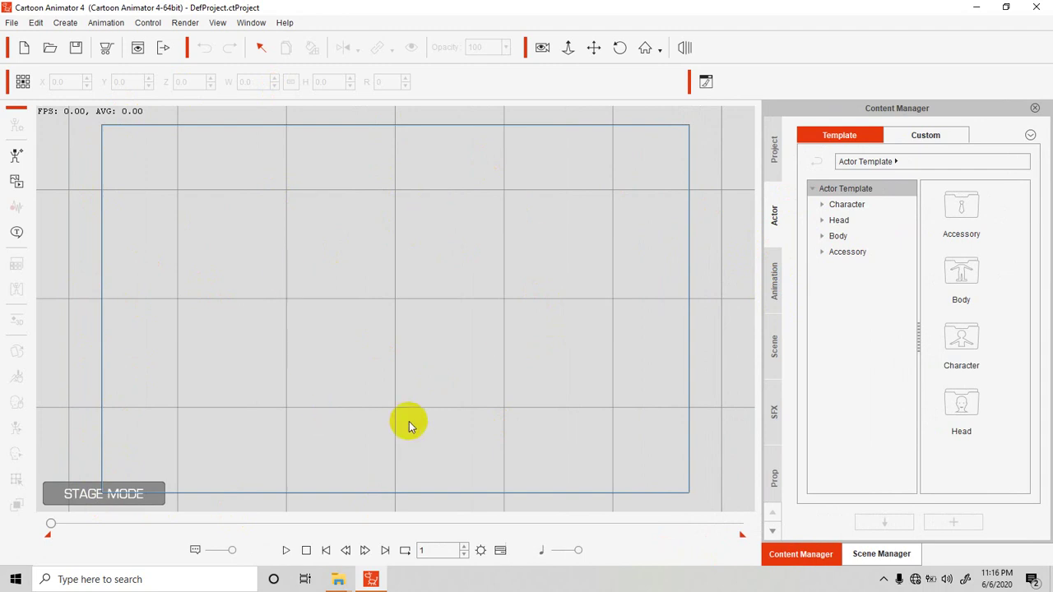
# Show the Timeline panel in the workspace
pyautogui.click(284, 23)
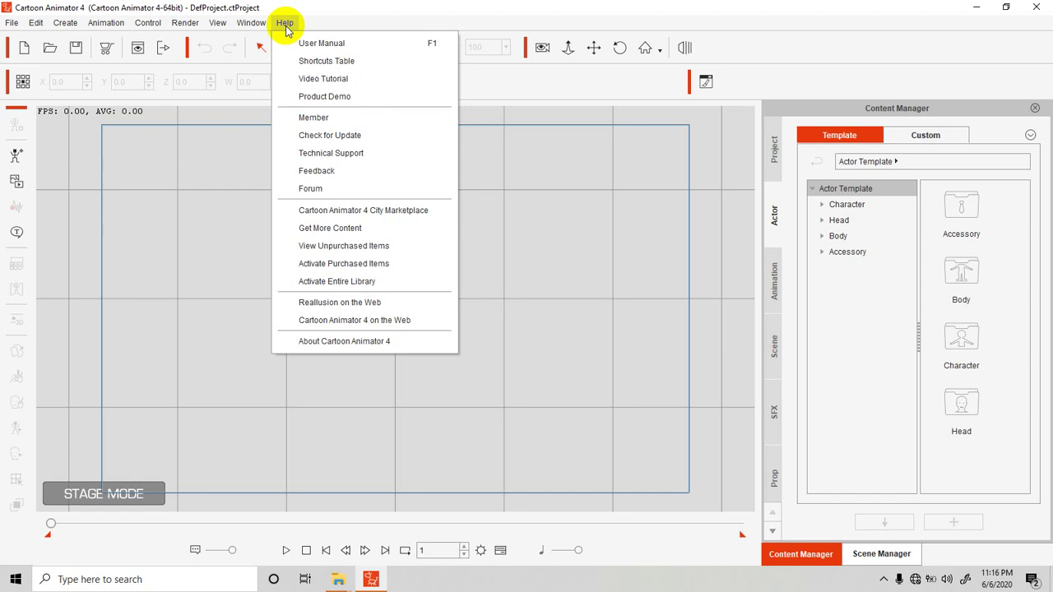
pyautogui.moveTo(251, 22)
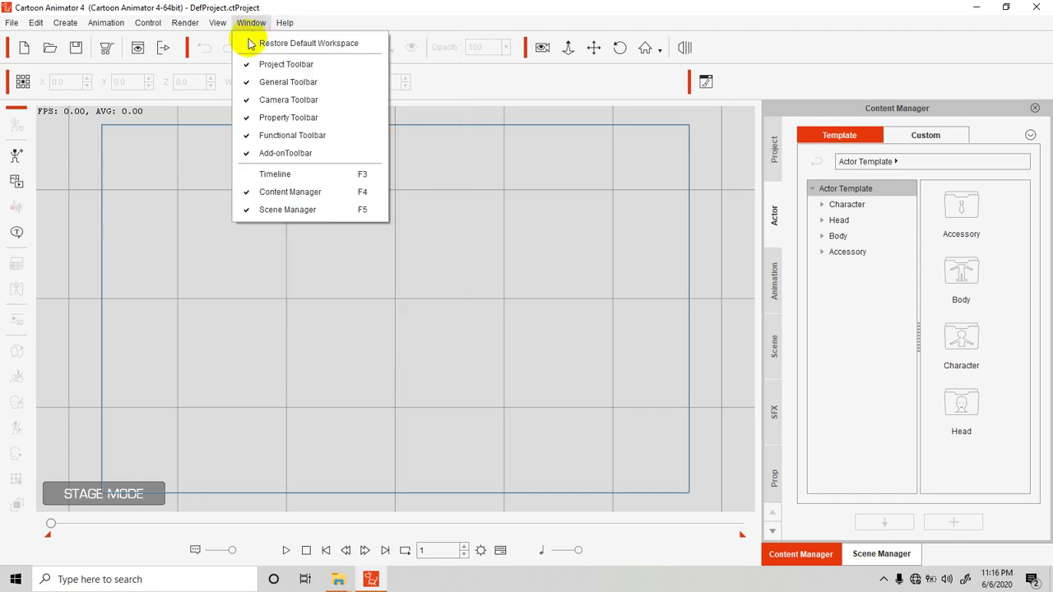
pyautogui.click(259, 174)
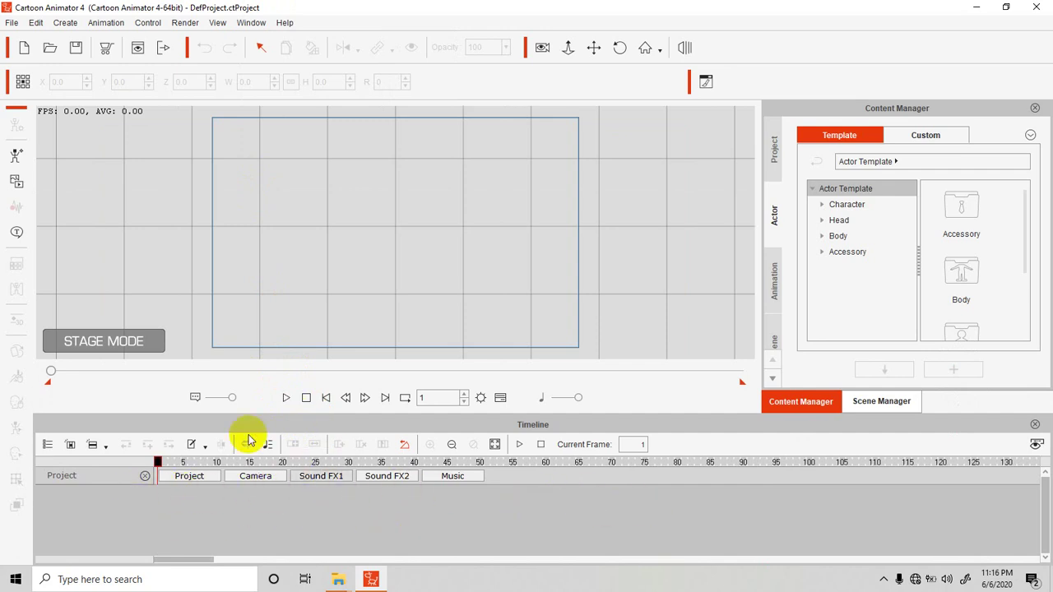
# Zoom the stage camera out slightly and pan it vertically
pyautogui.click(568, 48)
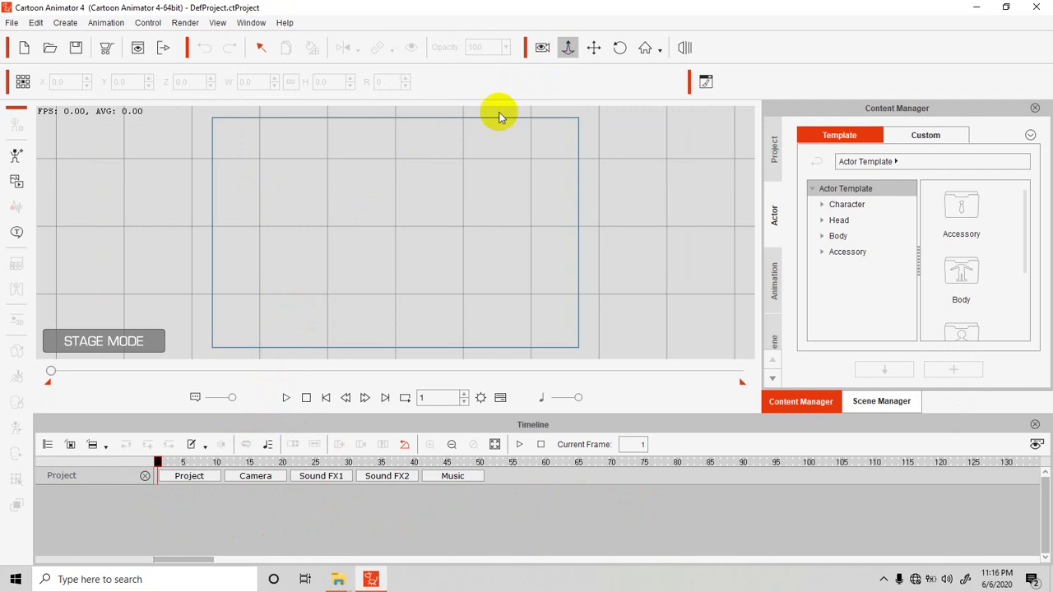
pyautogui.moveTo(394, 204); pyautogui.dragTo(453, 290)
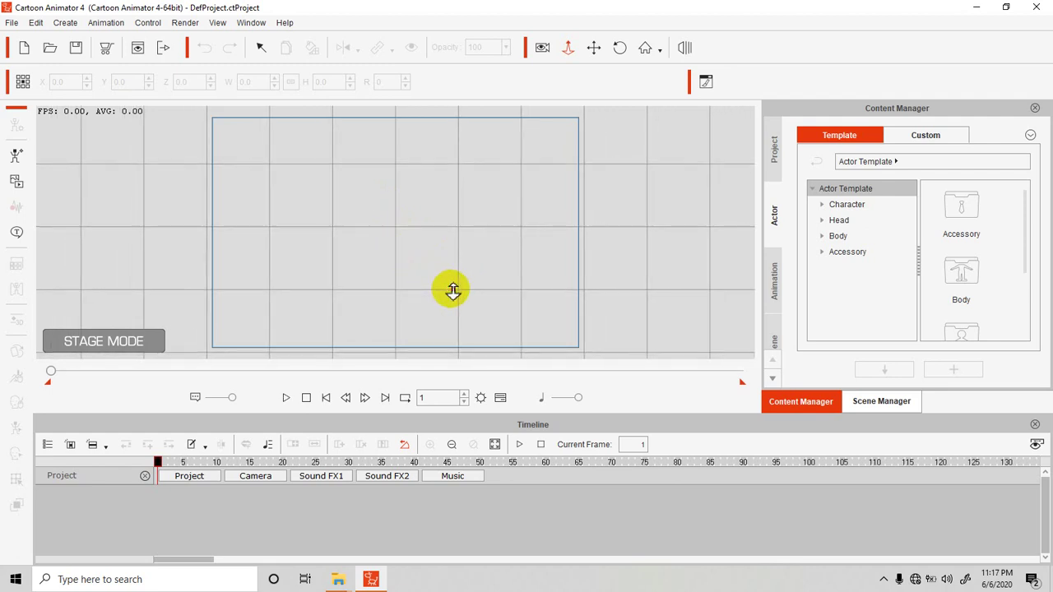
pyautogui.click(592, 47)
pyautogui.moveTo(421, 157)
pyautogui.mouseDown()
pyautogui.moveTo(425, 207)
pyautogui.moveTo(409, 150)
pyautogui.moveTo(423, 171)
pyautogui.mouseUp()
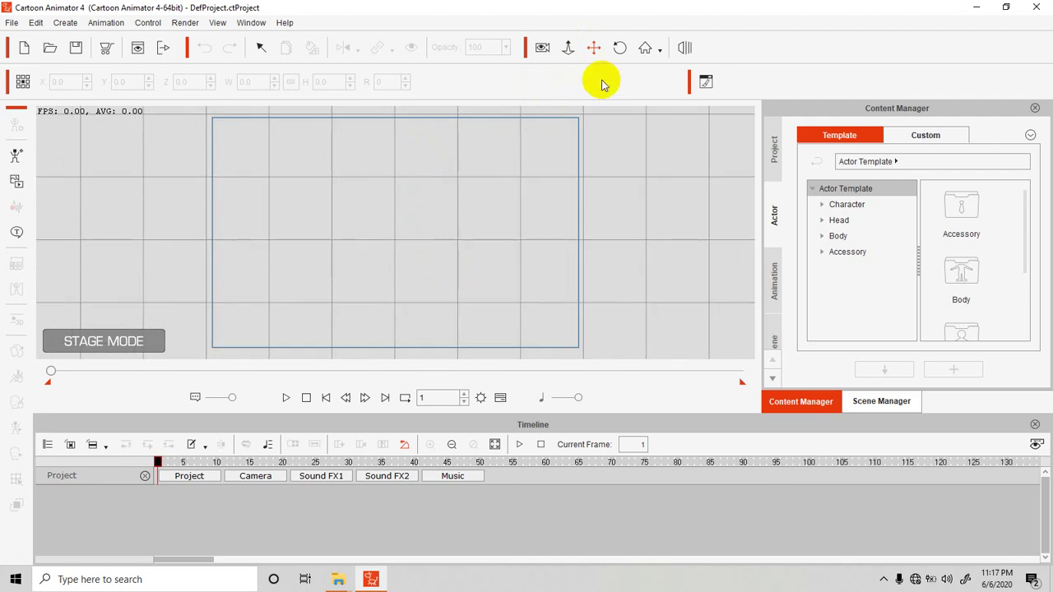
# Inspect the stage grid in the tilted 3D view and return to the flat camera view
pyautogui.click(683, 47)
pyautogui.moveTo(404, 220); pyautogui.dragTo(409, 244)
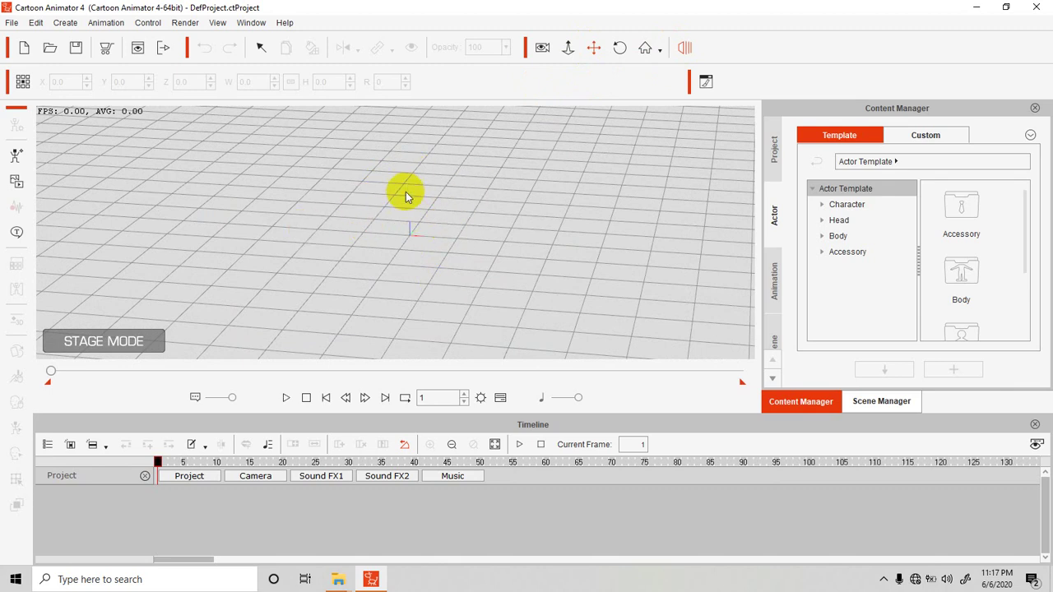
pyautogui.click(568, 51)
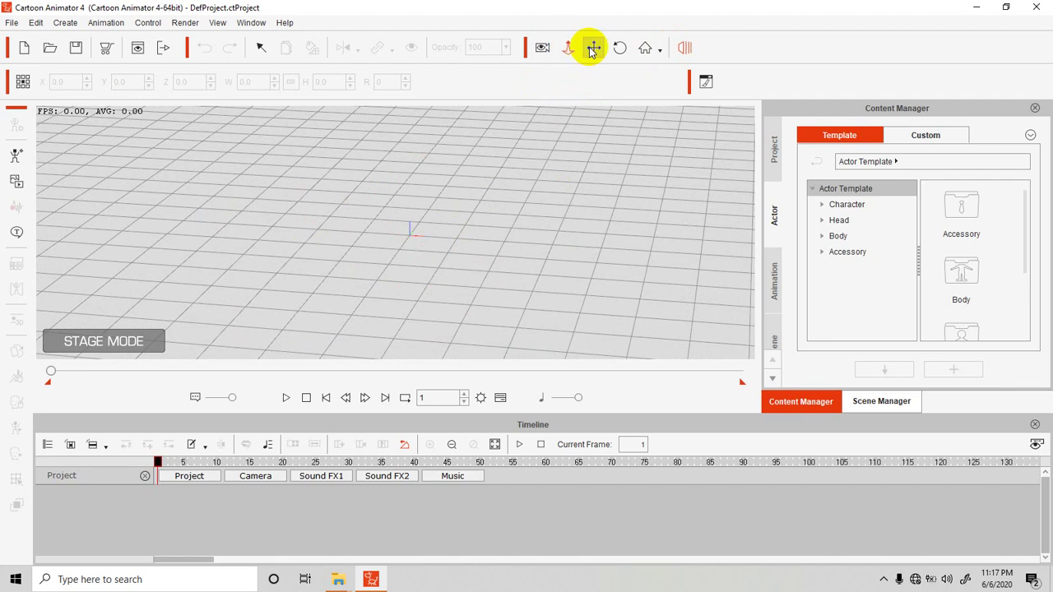
pyautogui.click(683, 47)
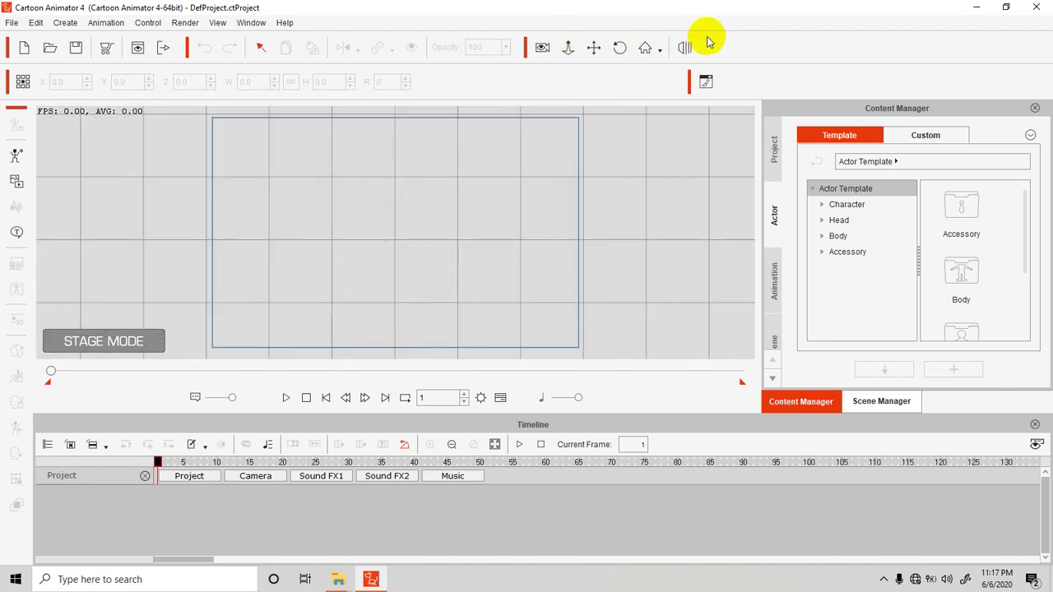
pyautogui.click(14, 26)
pyautogui.moveTo(35, 27)
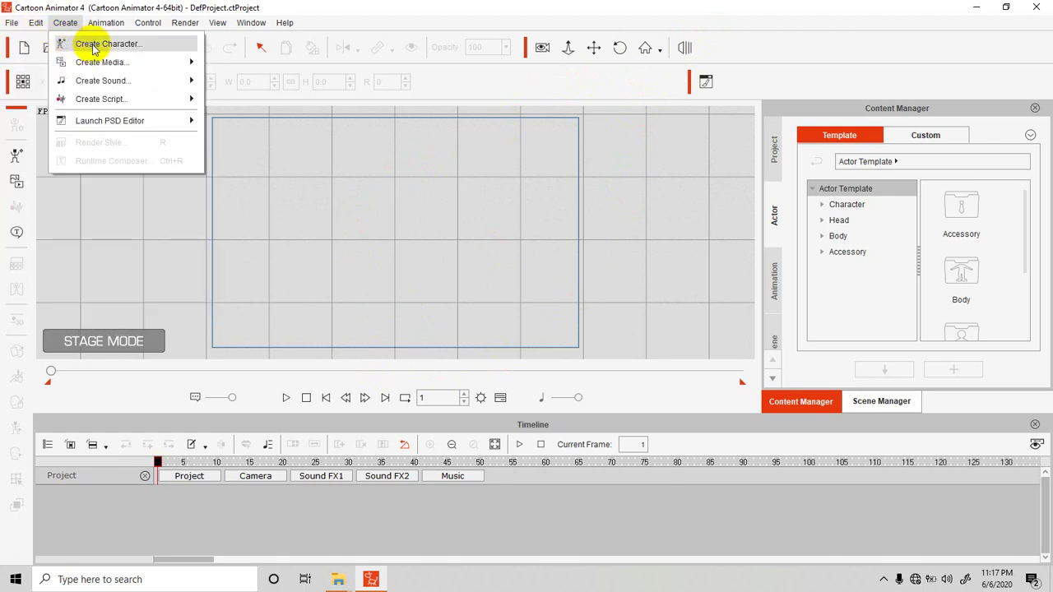
pyautogui.moveTo(100, 71)
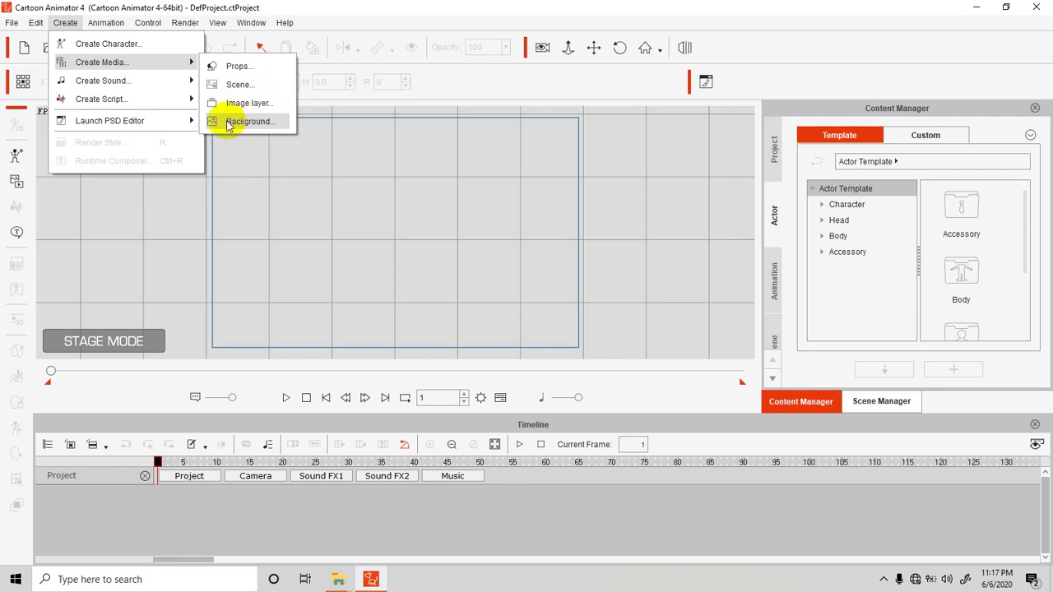
pyautogui.moveTo(183, 123)
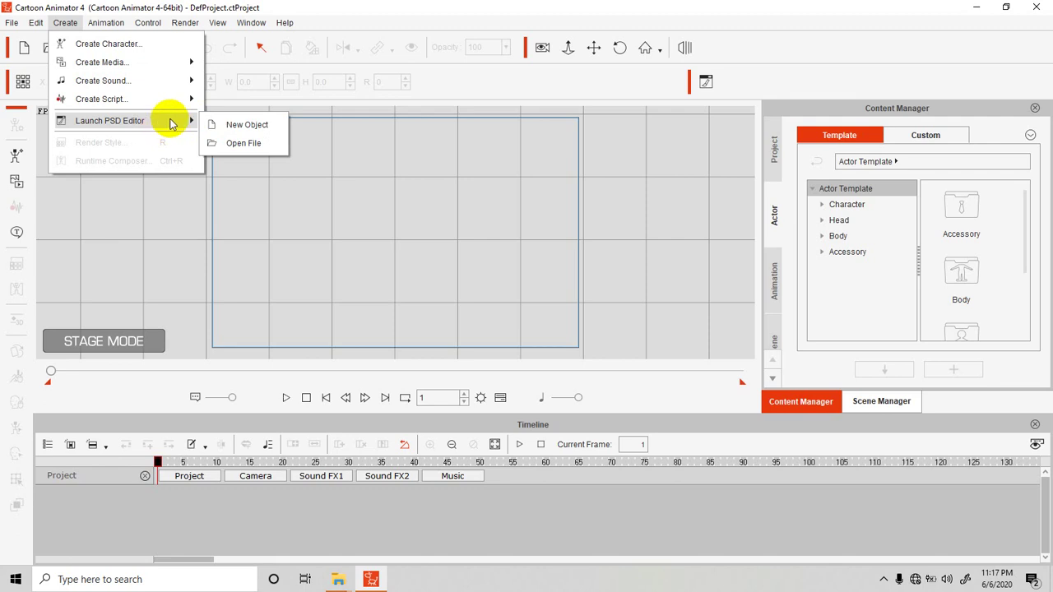
pyautogui.moveTo(38, 25)
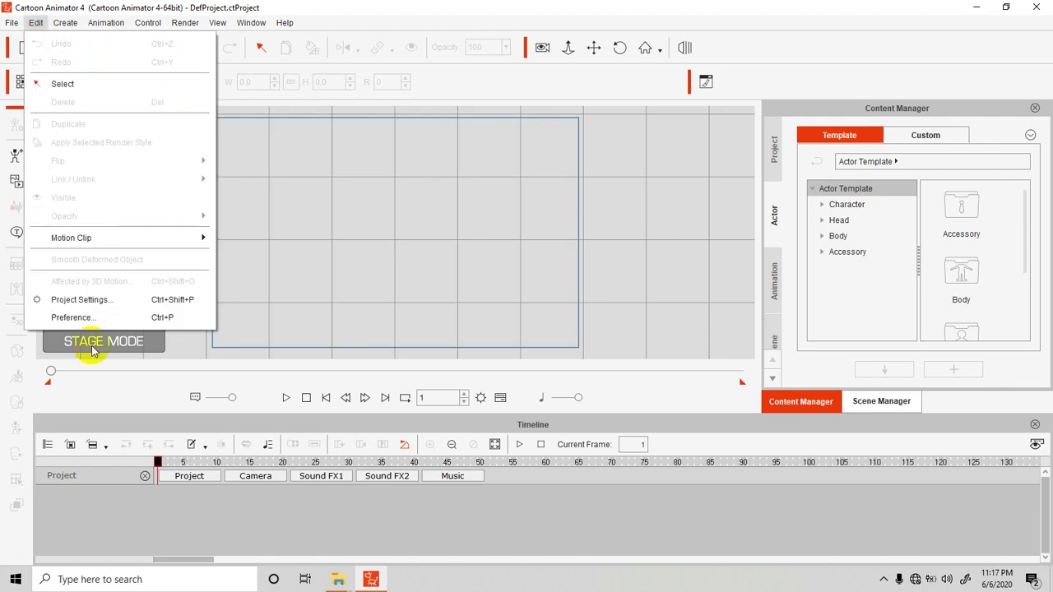
pyautogui.click(72, 318)
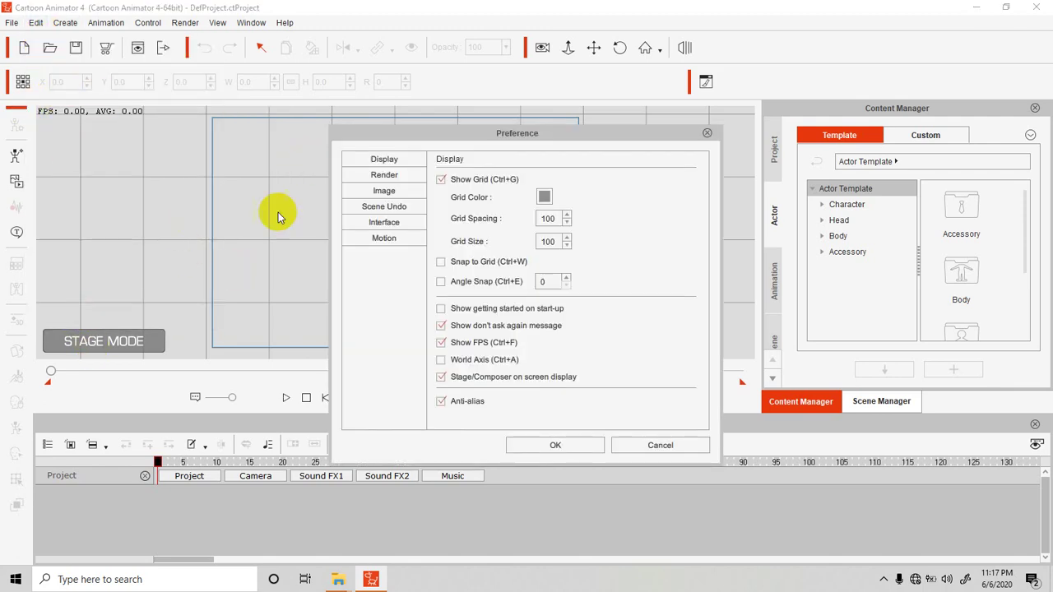
pyautogui.click(708, 133)
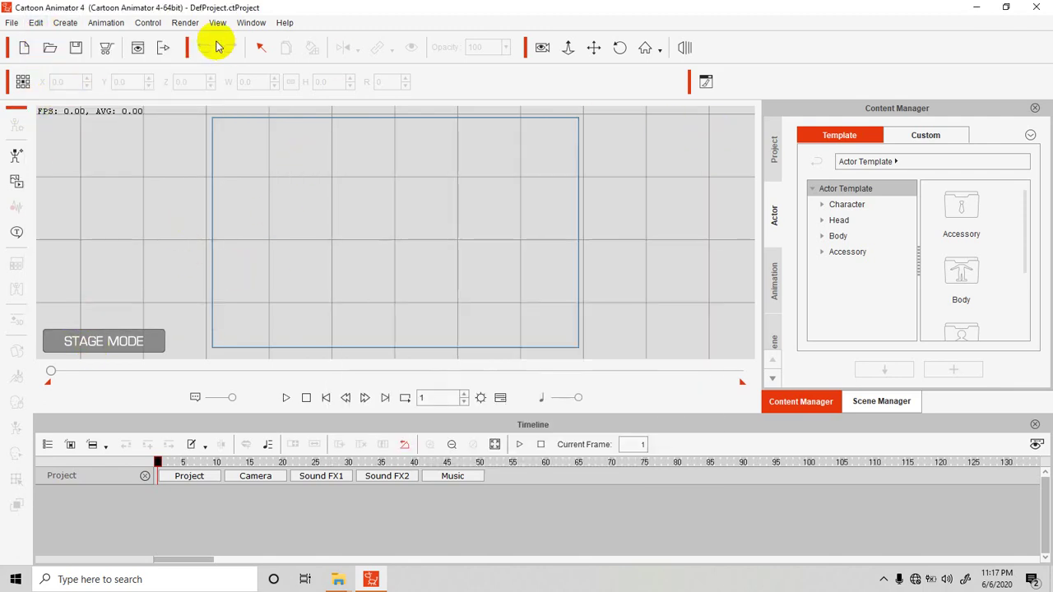
# Set the Real-time Vector Render Quality to High in the Render preferences
pyautogui.click(36, 24)
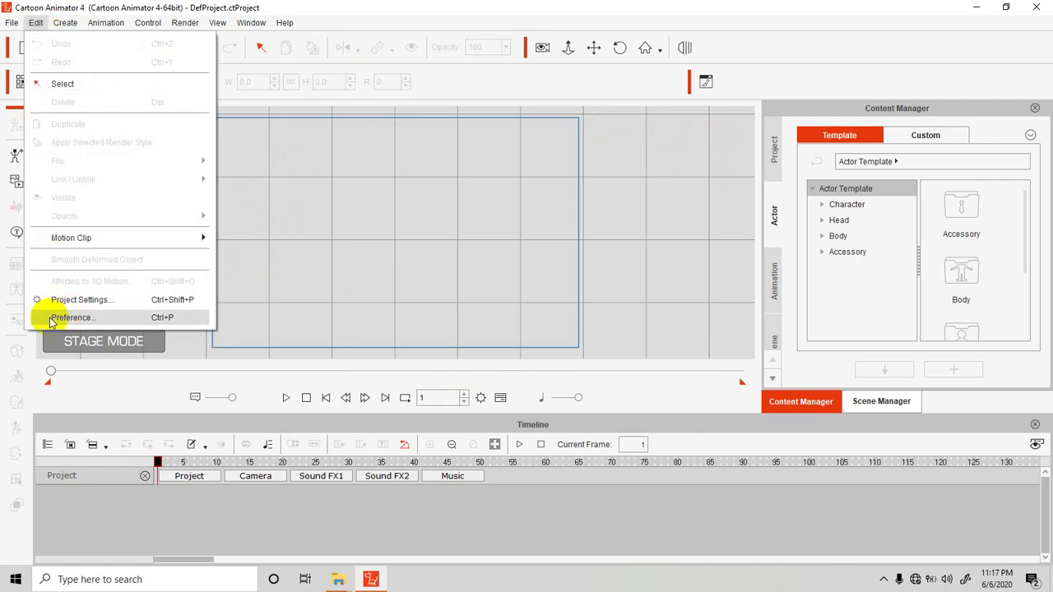
pyautogui.click(76, 319)
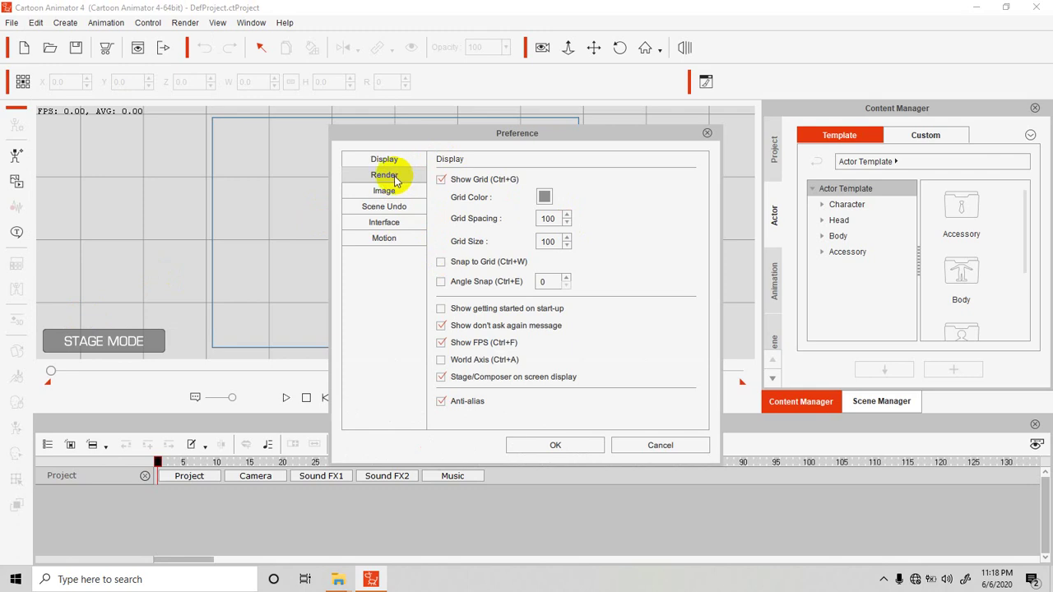
pyautogui.click(394, 178)
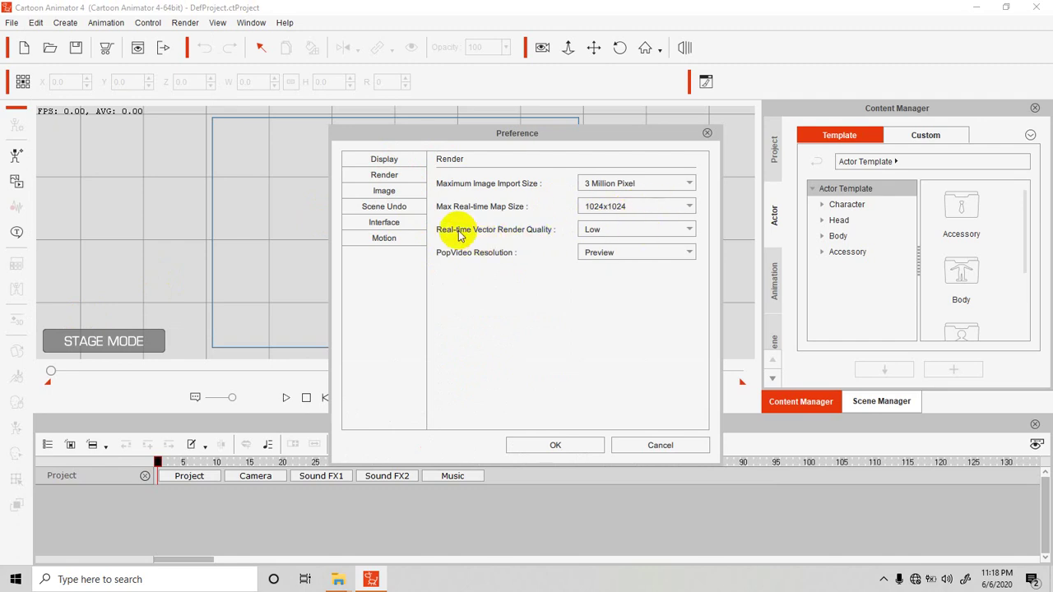
pyautogui.click(603, 231)
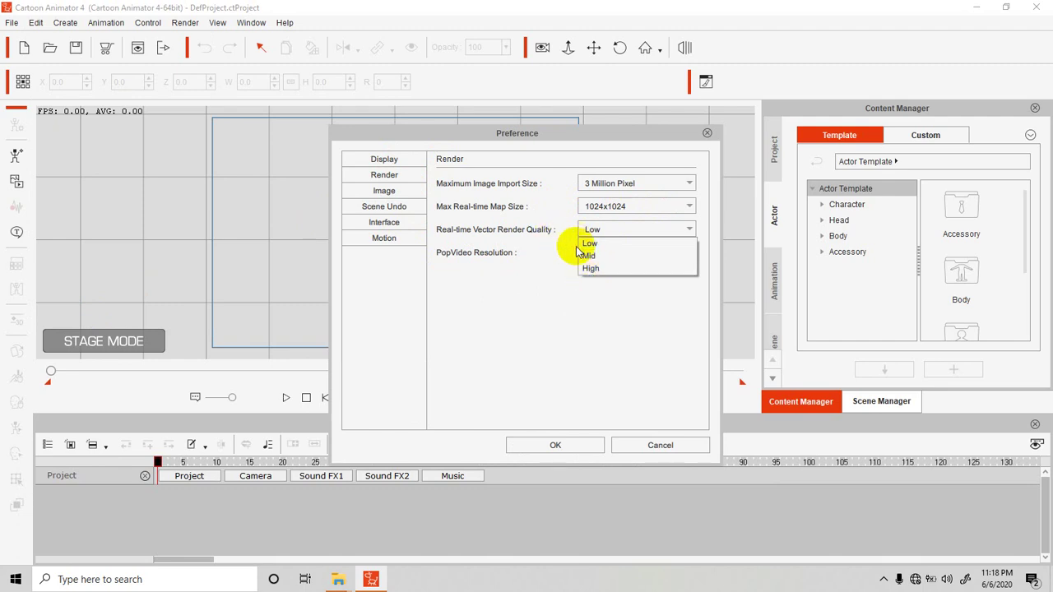
pyautogui.click(590, 269)
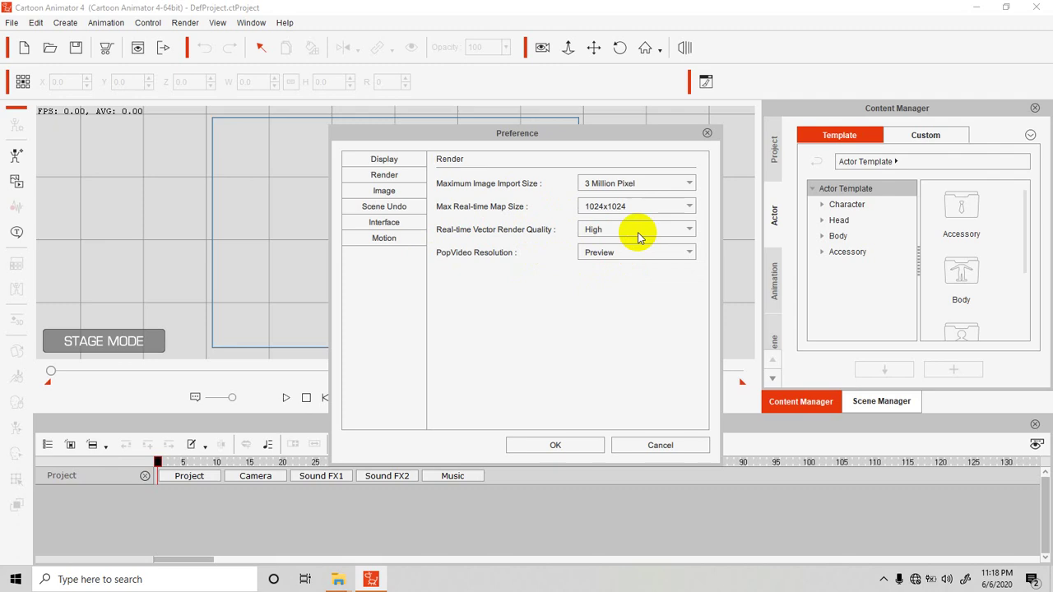
# Set the Scene Undo temporary folder to A_HOATHINH on the DATABASE (D:) drive in the preferences
pyautogui.click(383, 211)
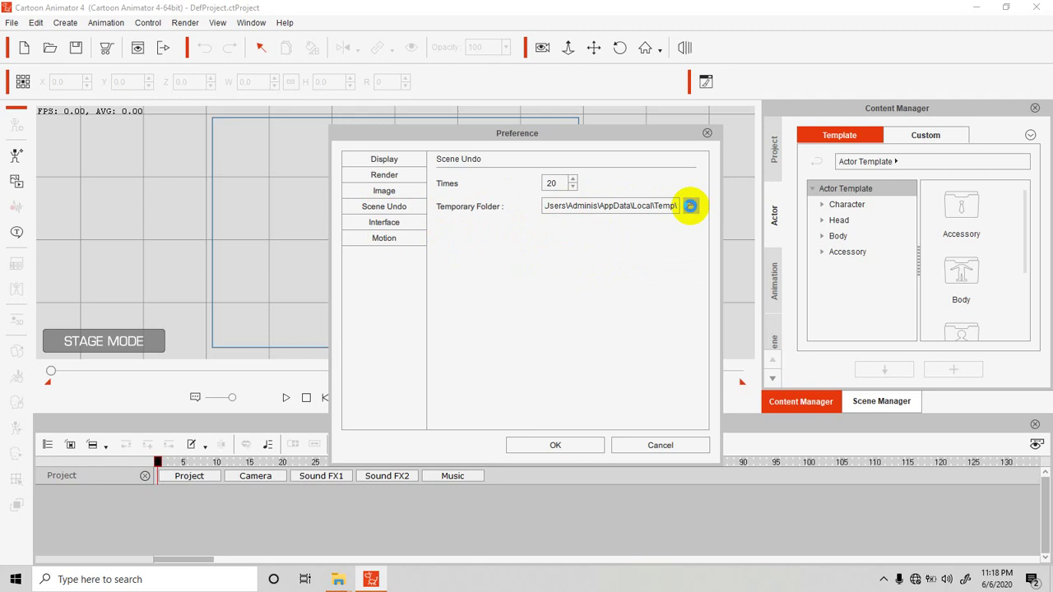
pyautogui.click(690, 206)
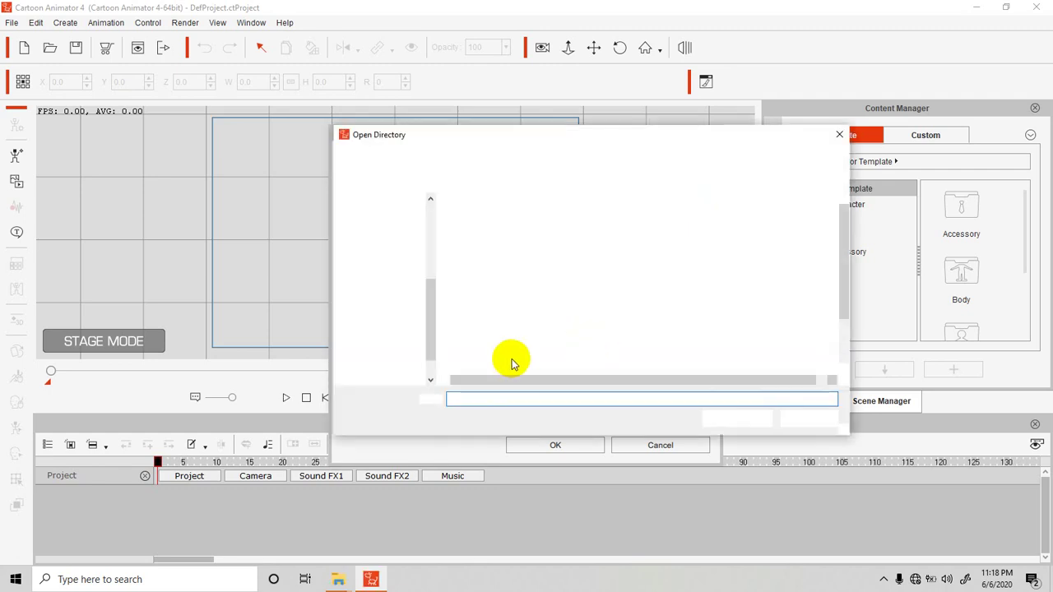
pyautogui.click(393, 347)
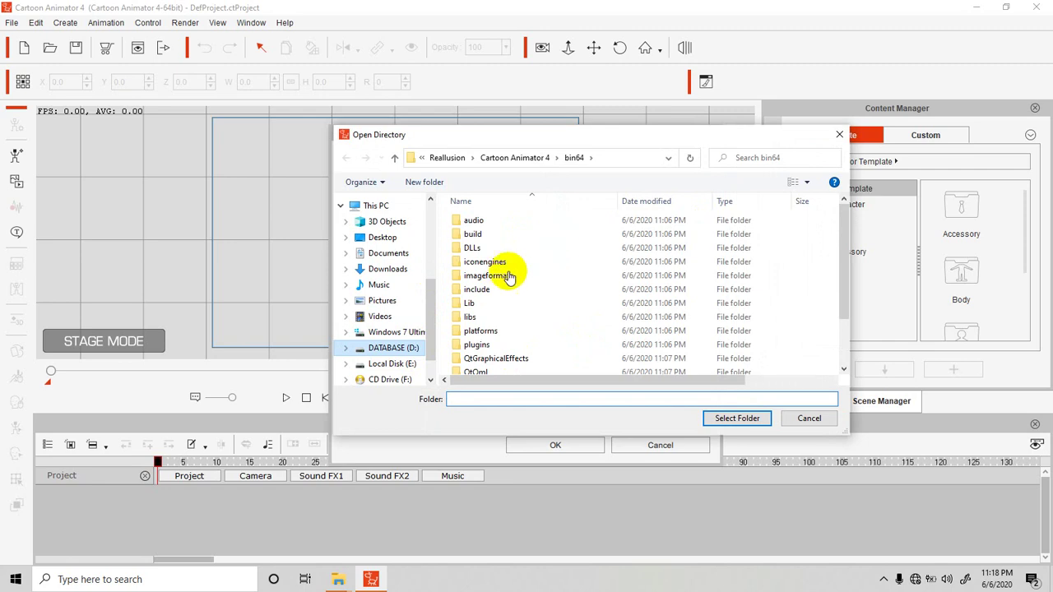
pyautogui.click(388, 351)
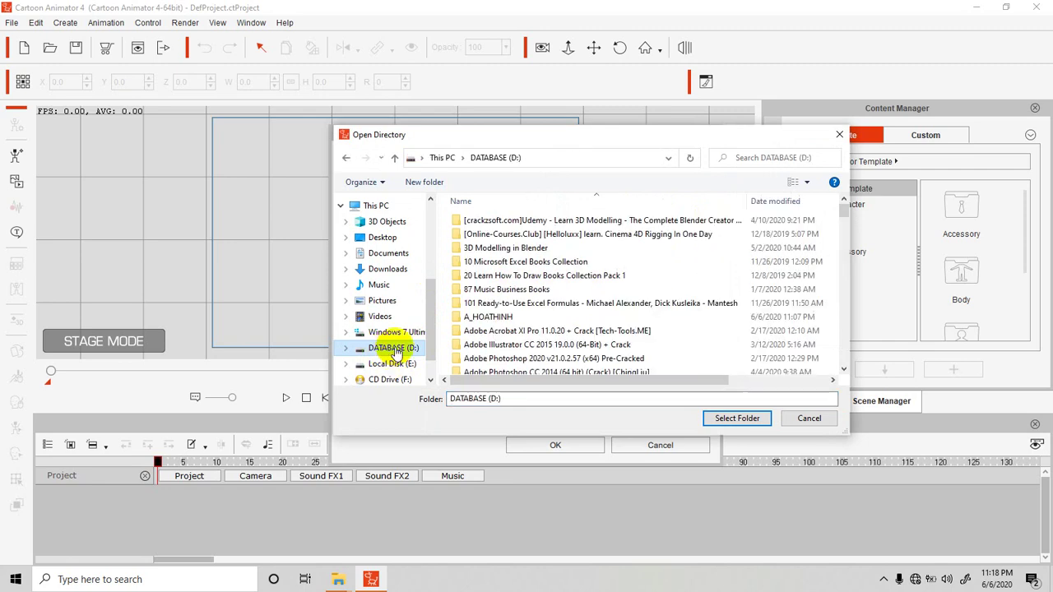
pyautogui.doubleClick(489, 319)
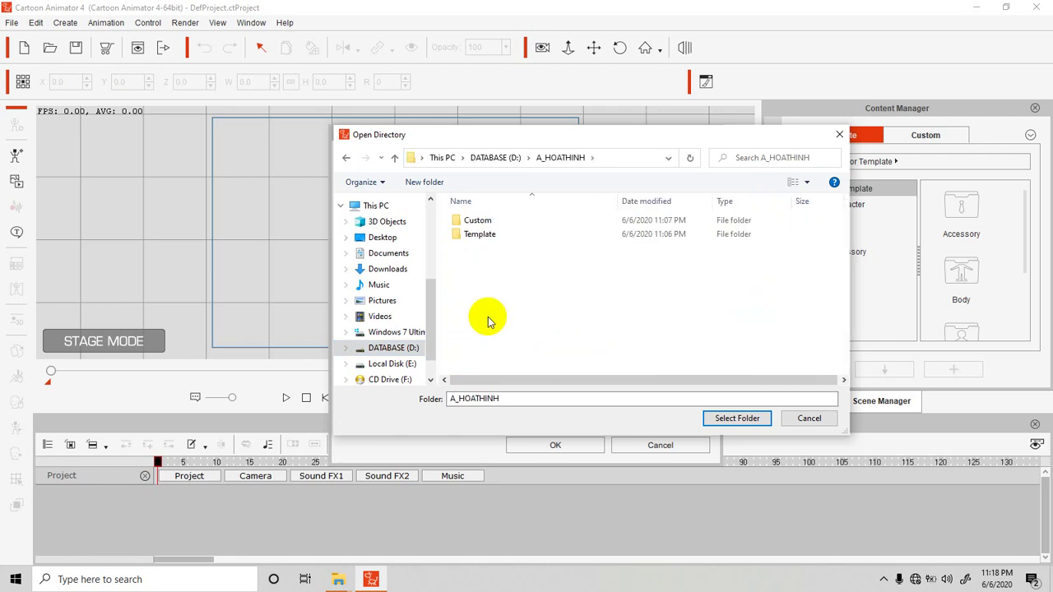
pyautogui.click(722, 421)
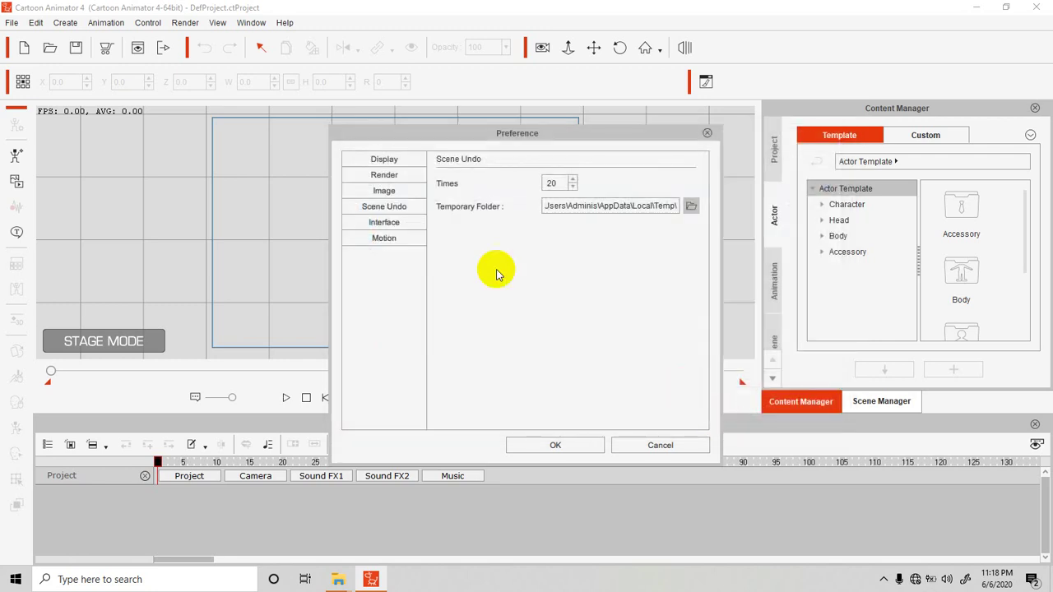
# Enable Enlarge Font and UI in the Interface preferences, view the Motion preferences, and apply the preference changes
pyautogui.click(382, 226)
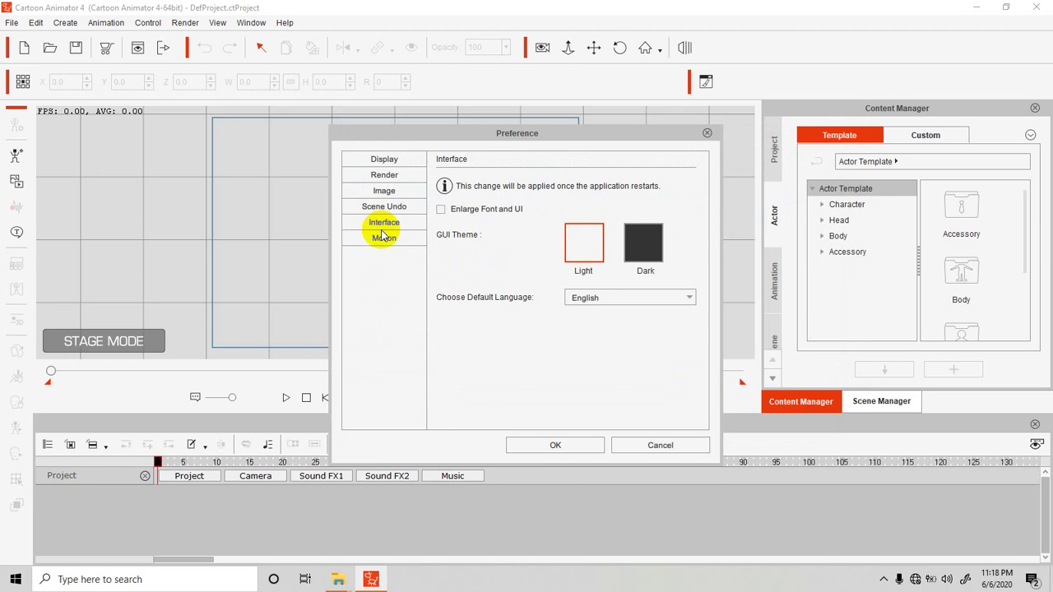
pyautogui.click(442, 210)
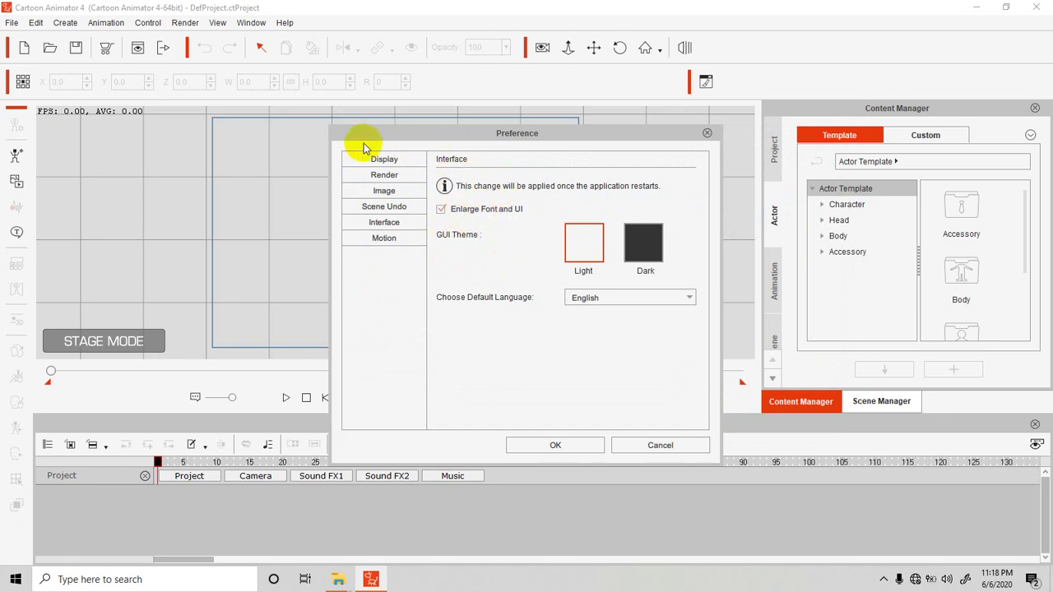
pyautogui.click(379, 240)
pyautogui.click(557, 444)
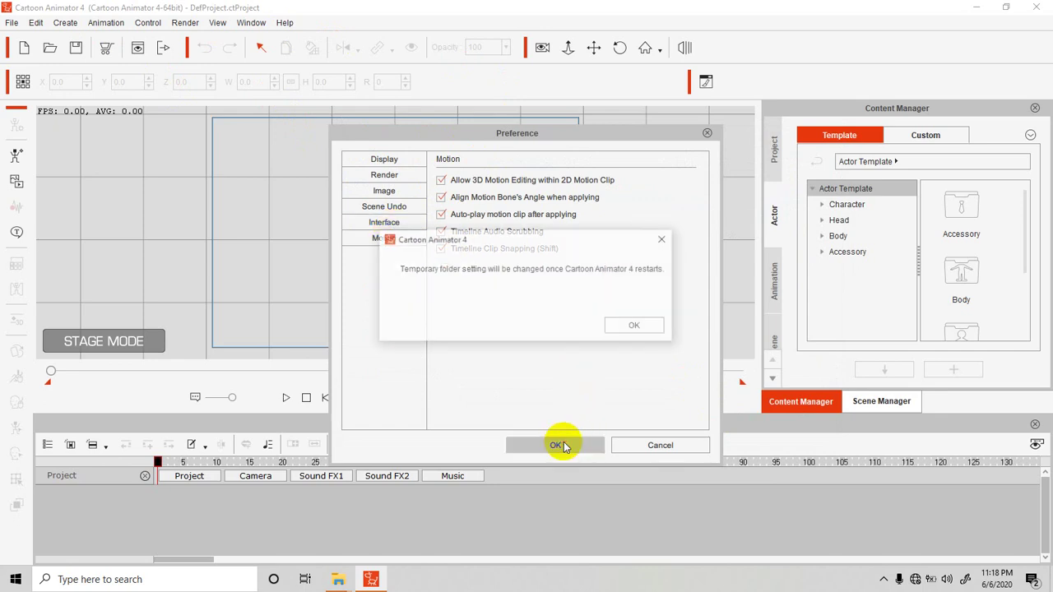
pyautogui.click(630, 326)
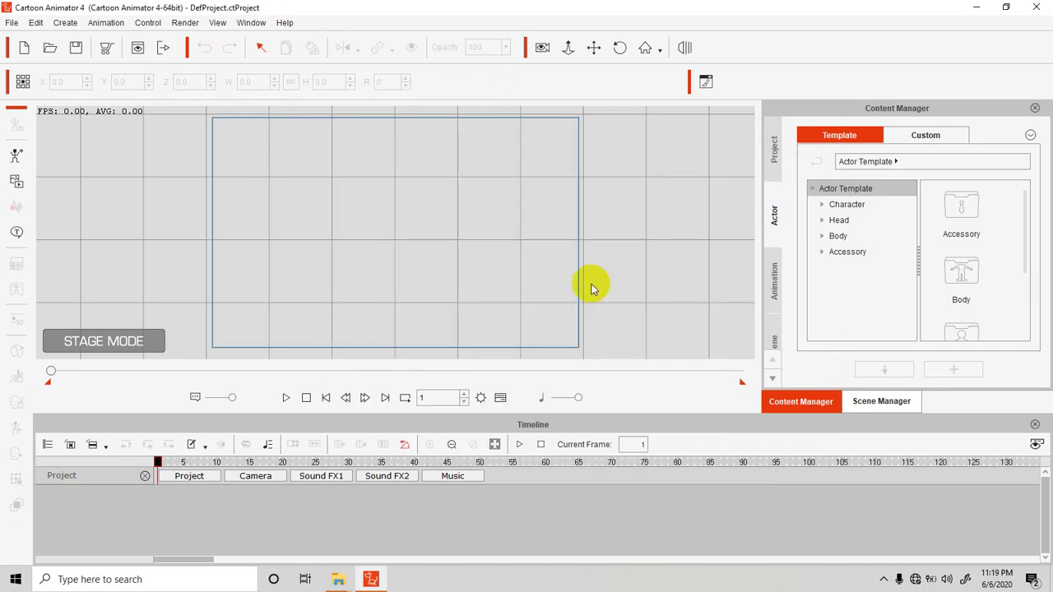
# Close Cartoon Animator 4, relaunch it from the desktop, and decline the sign-up offer
pyautogui.click(1036, 9)
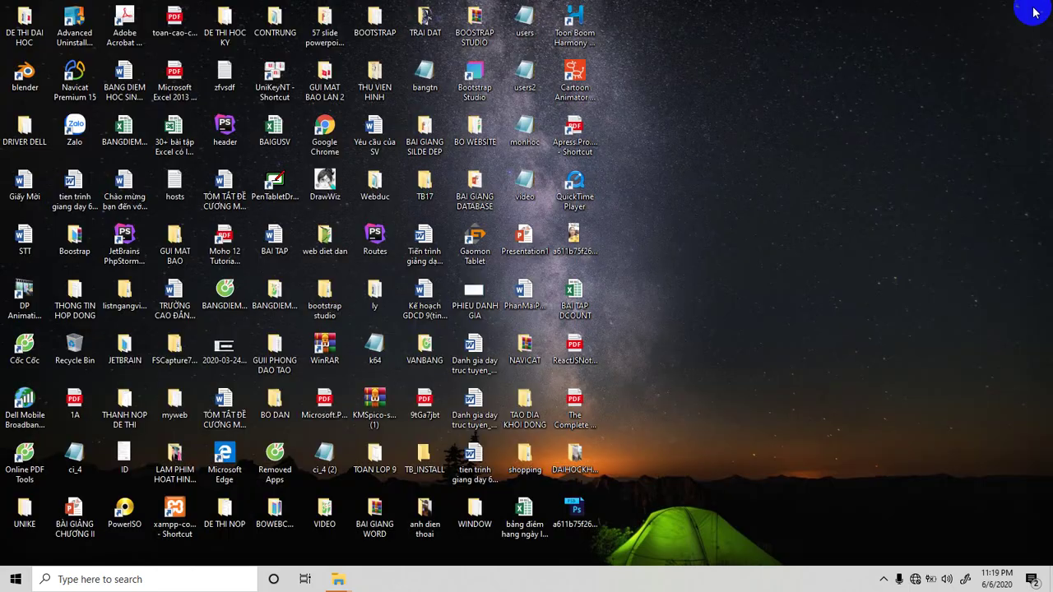
pyautogui.click(580, 75)
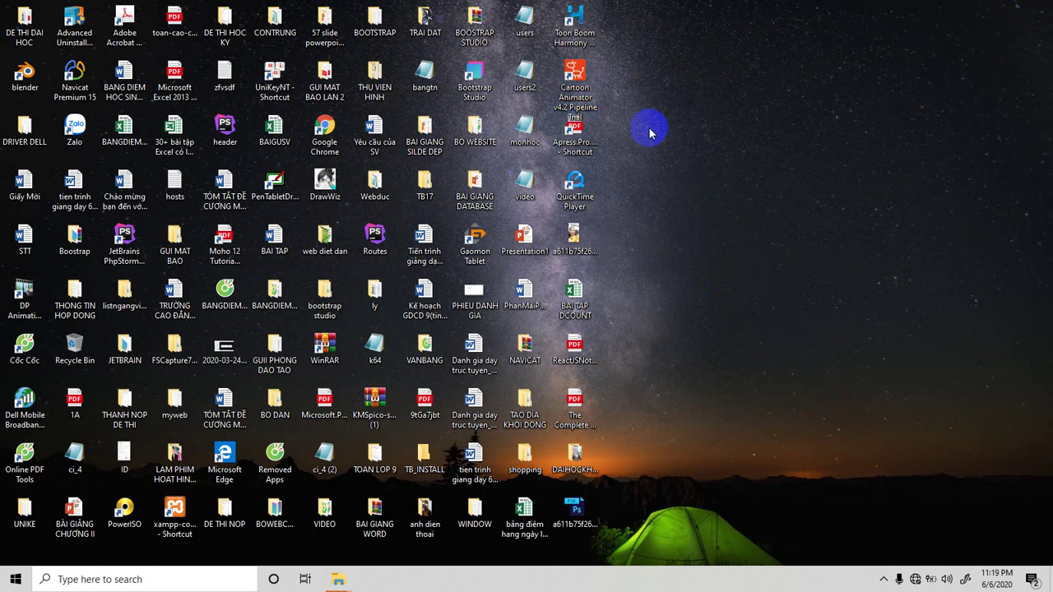
pyautogui.doubleClick(573, 72)
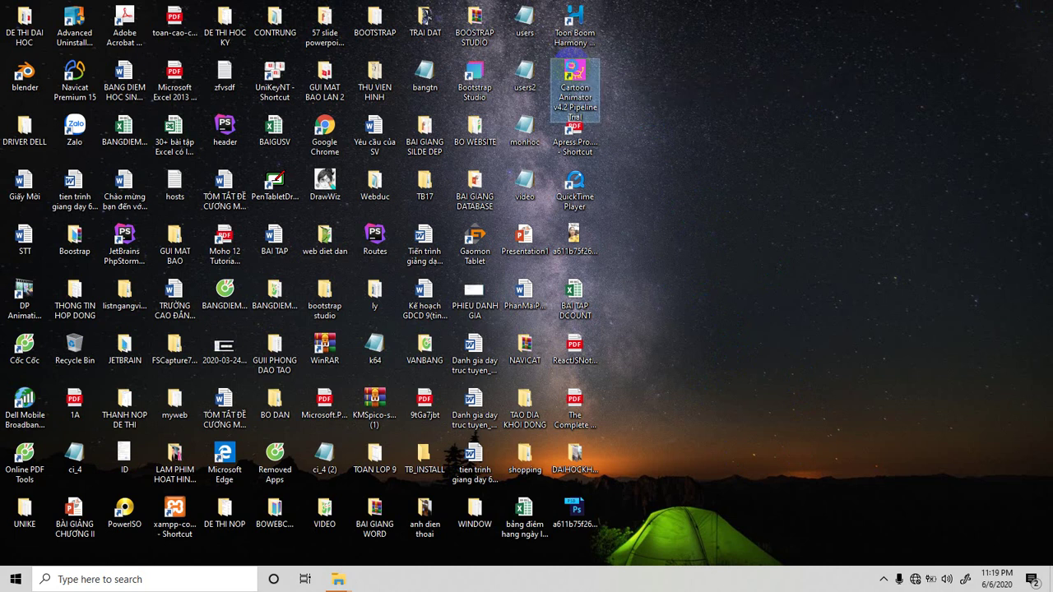
pyautogui.rightClick(574, 72)
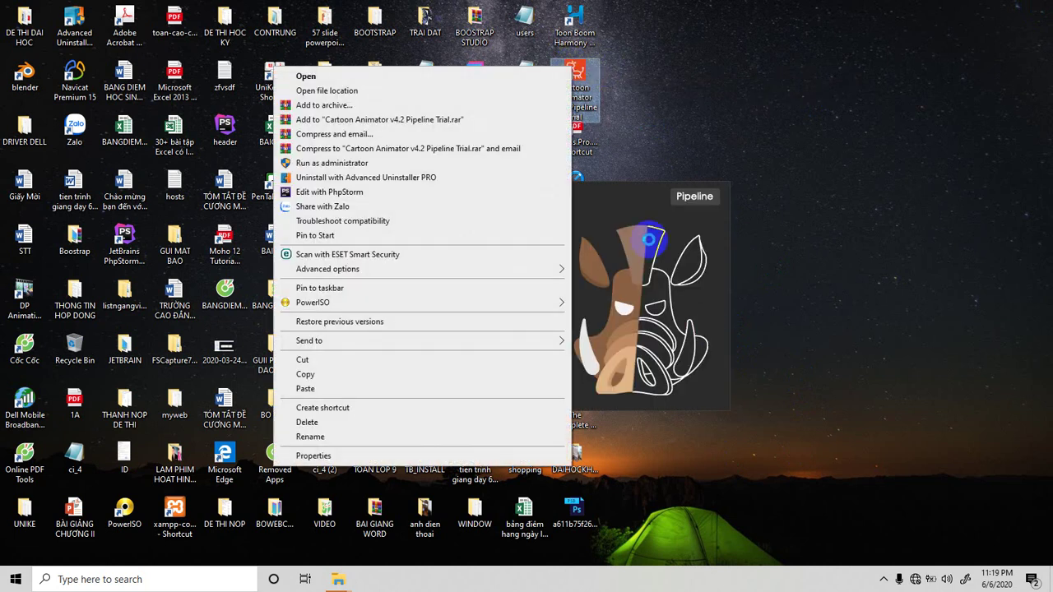
pyautogui.click(628, 110)
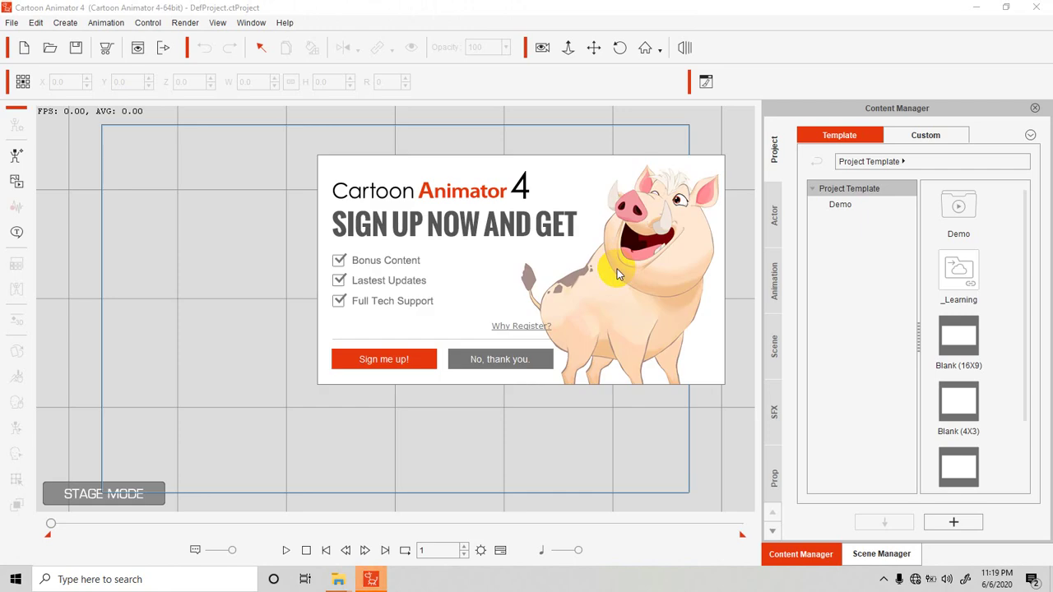
pyautogui.click(474, 365)
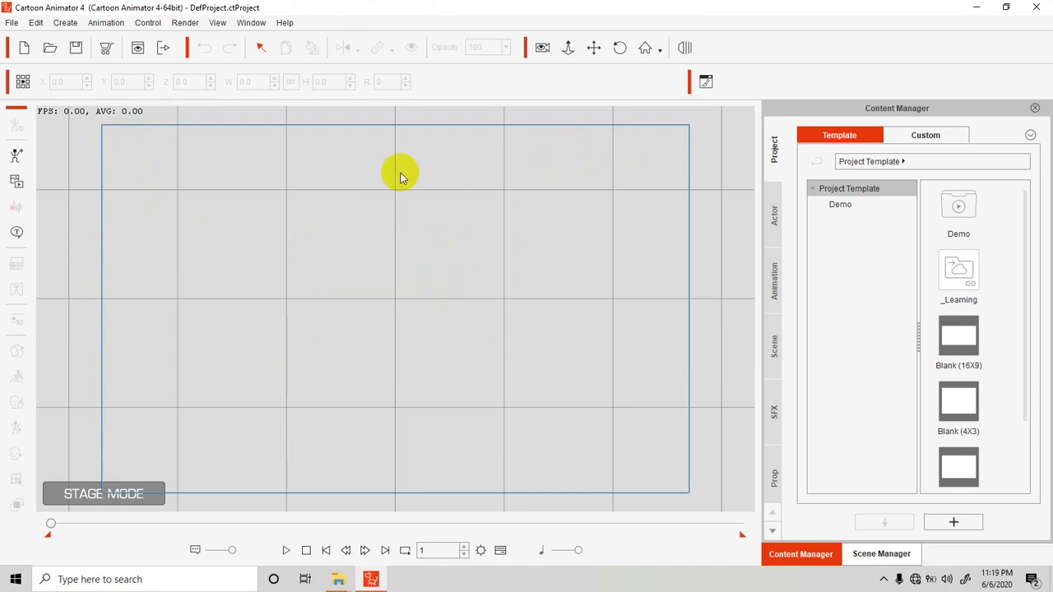
# Browse the Prop templates in 04_Basic Icon, Business Objects, Coffee Shop, Commercial Symbols and Conference Room
pyautogui.click(773, 481)
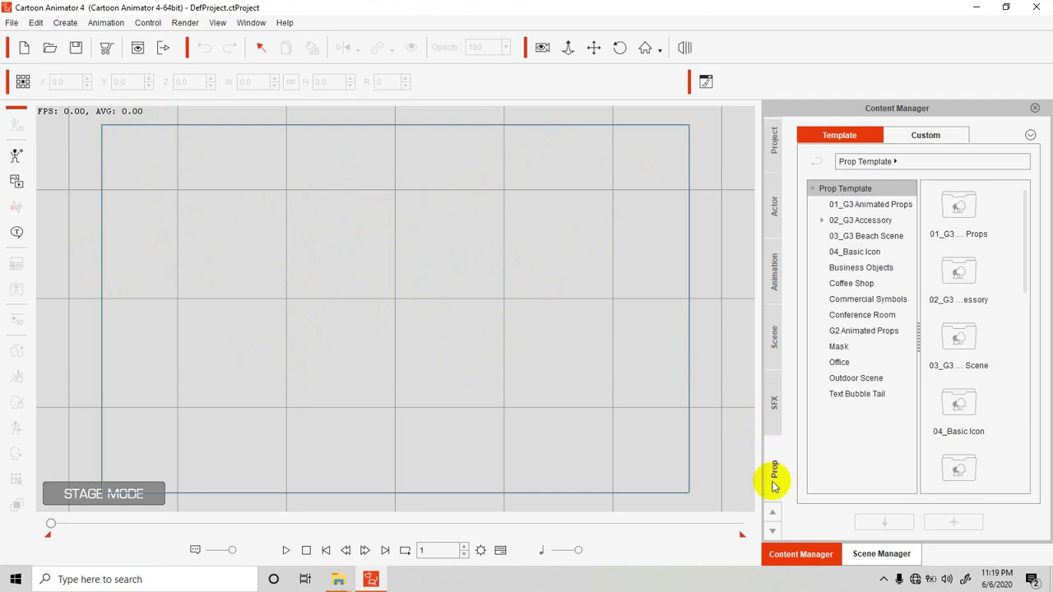
pyautogui.click(833, 255)
pyautogui.scroll(-4, 971, 362)
pyautogui.scroll(-5, 972, 374)
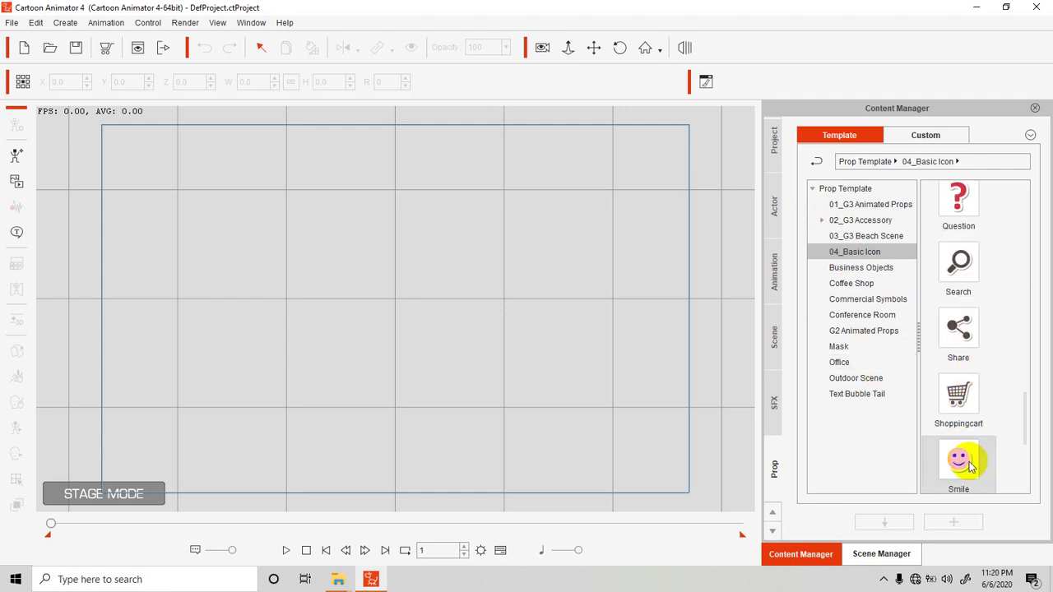
pyautogui.scroll(-3, 950, 428)
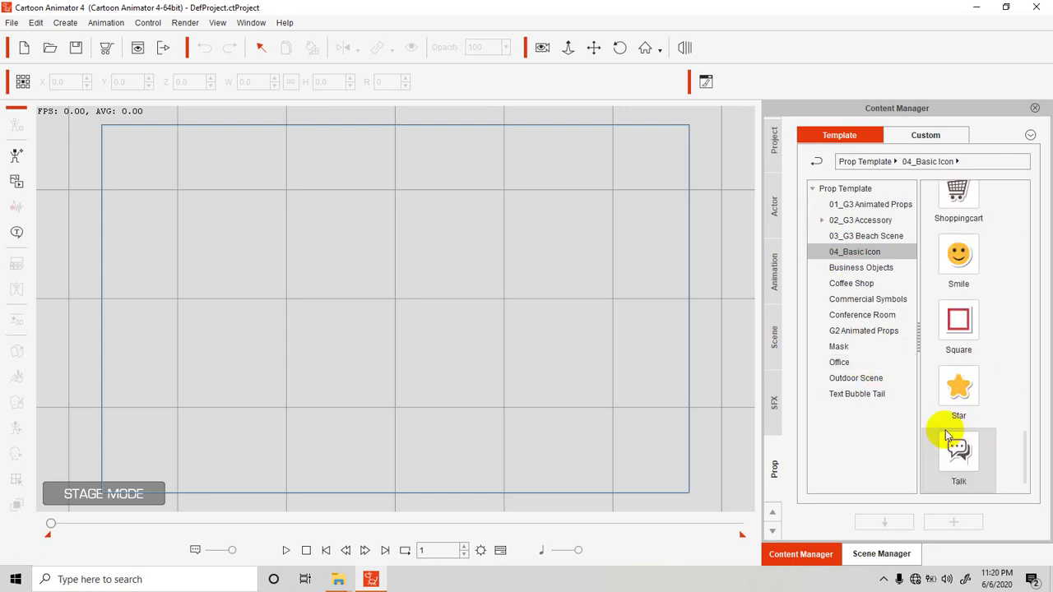
pyautogui.click(854, 267)
pyautogui.click(850, 282)
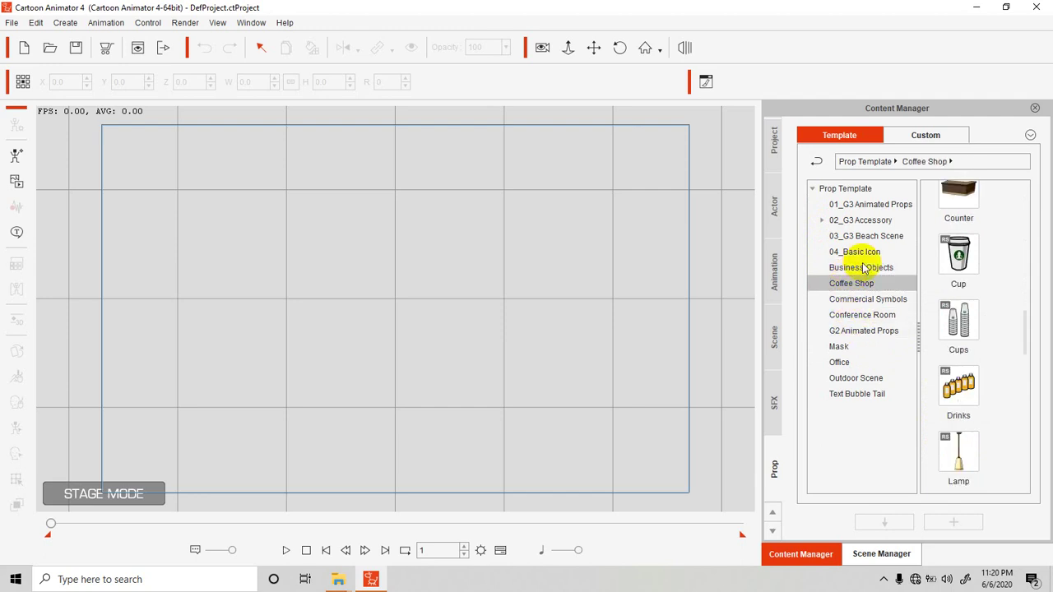
pyautogui.click(865, 298)
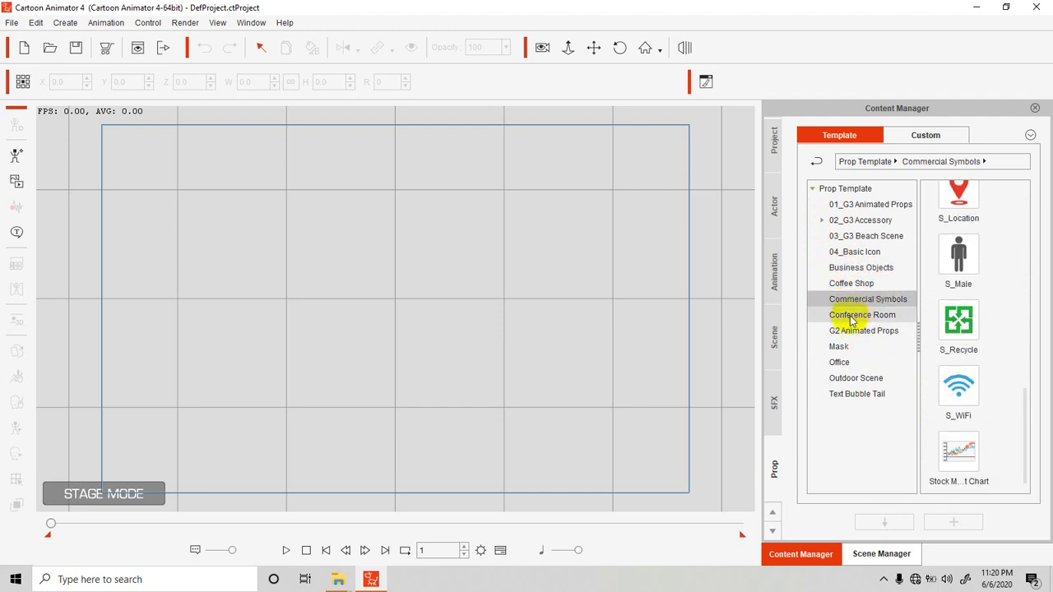
pyautogui.click(853, 315)
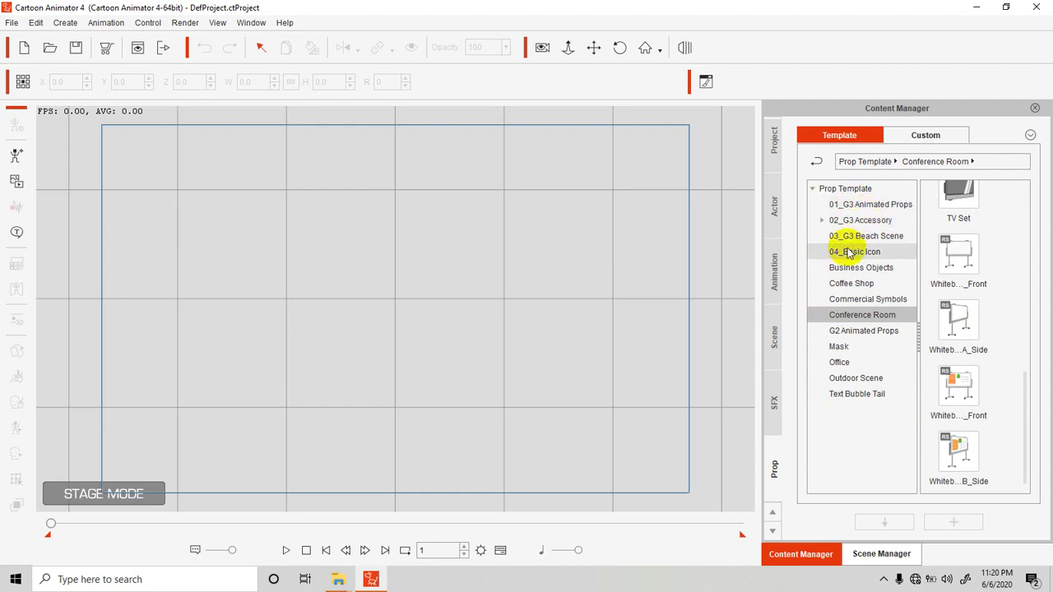
# Browse the Actor character templates in G2 and in each of the five _G3 360 subfolders
pyautogui.click(773, 207)
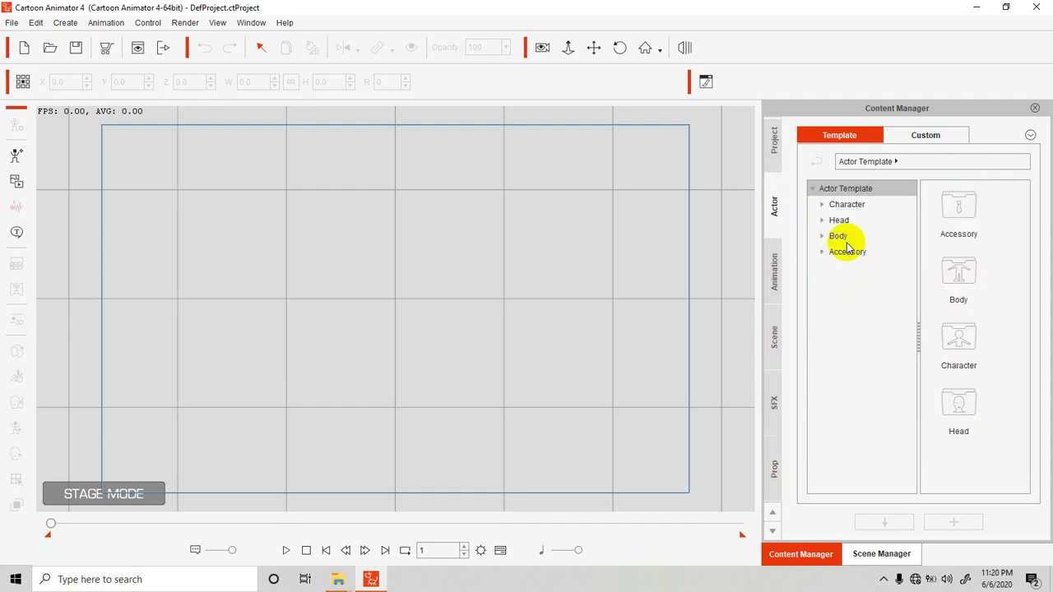
pyautogui.click(822, 205)
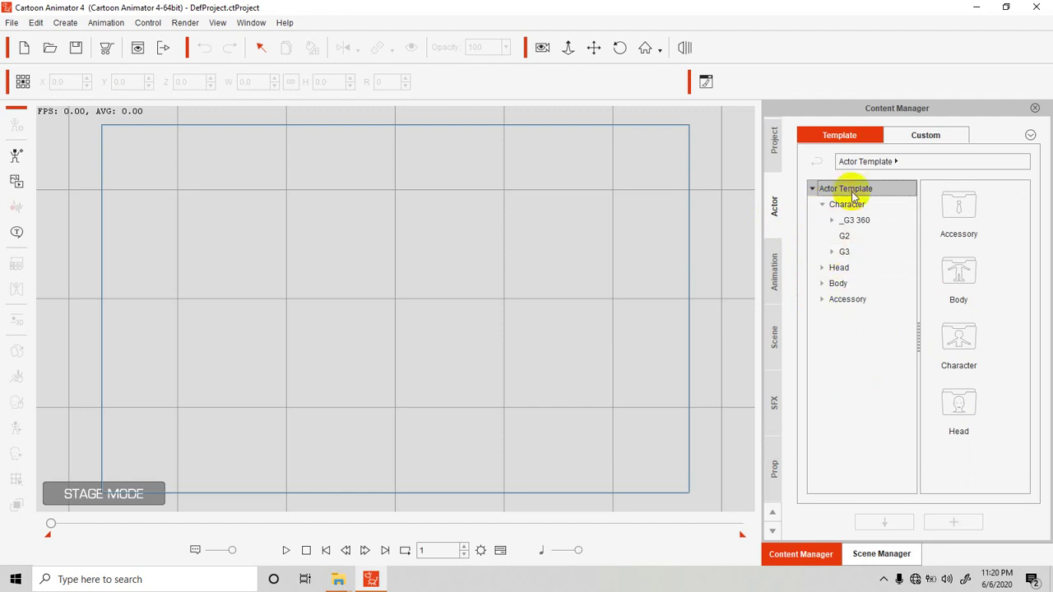
pyautogui.click(843, 237)
pyautogui.click(832, 220)
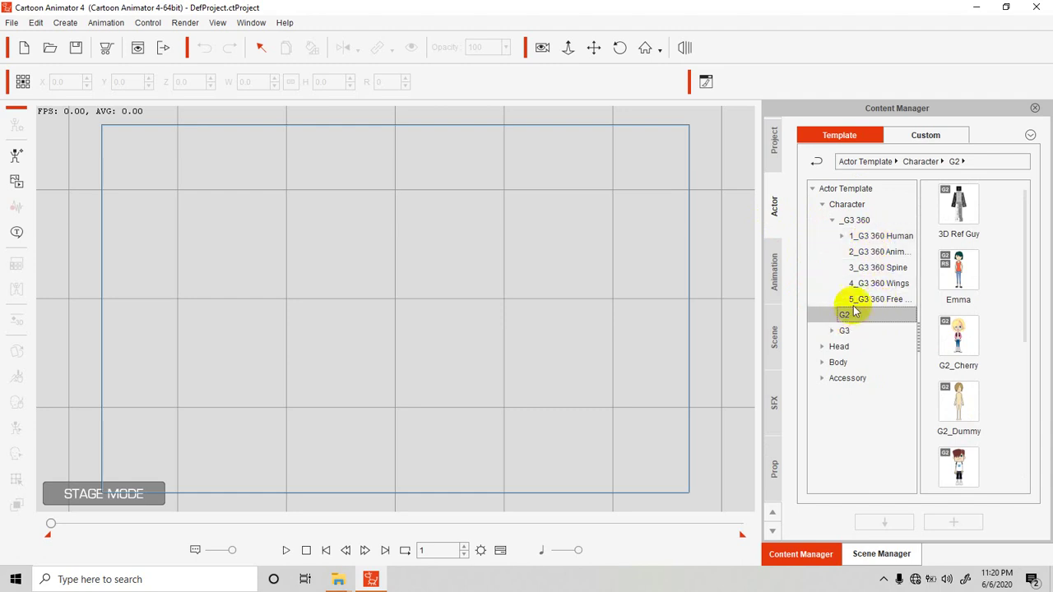
pyautogui.click(863, 236)
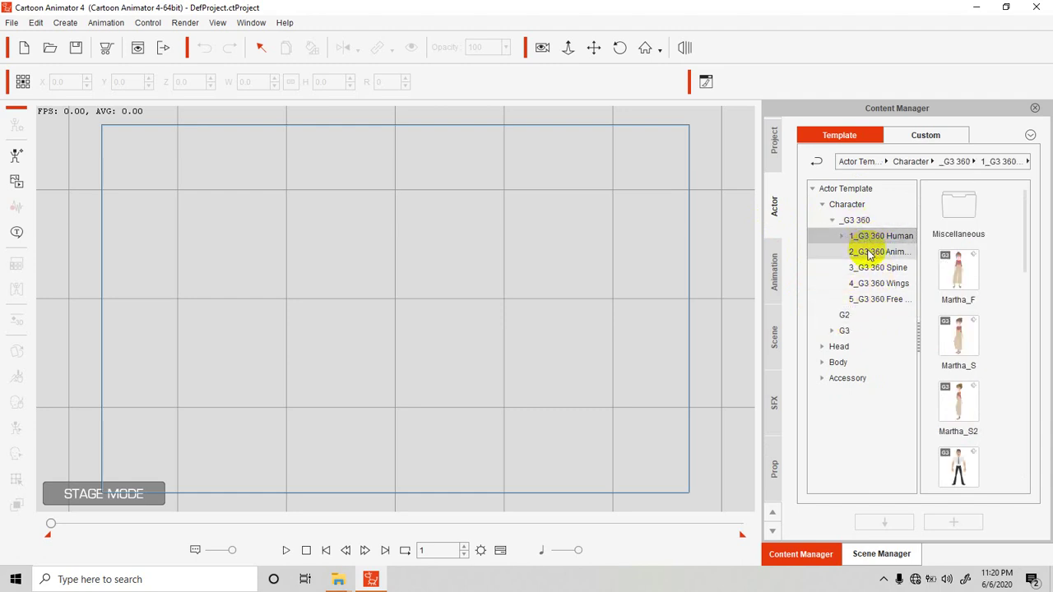
pyautogui.click(870, 253)
pyautogui.click(866, 268)
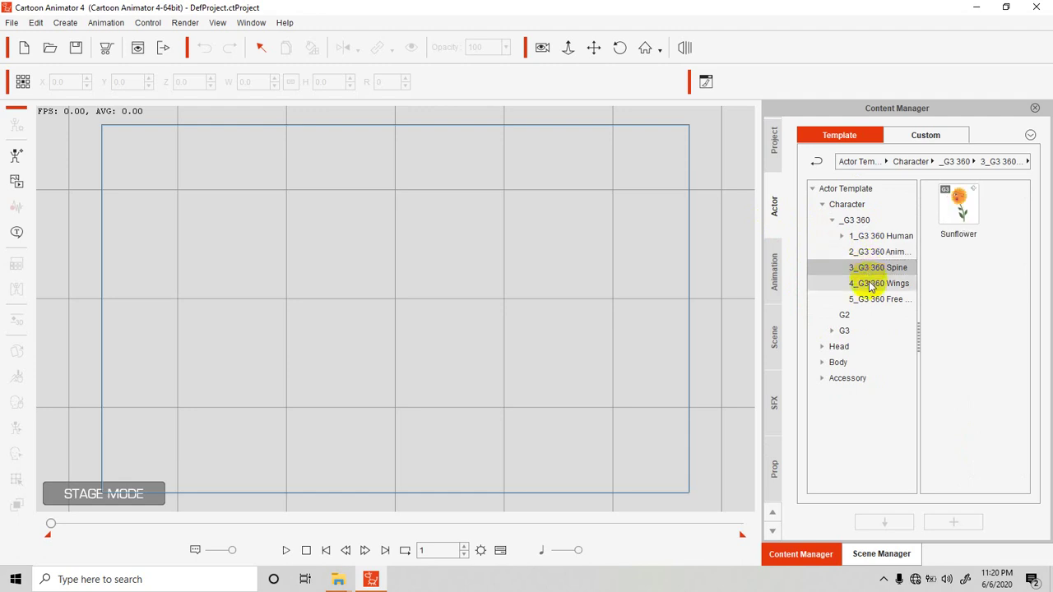
pyautogui.click(870, 285)
pyautogui.click(869, 299)
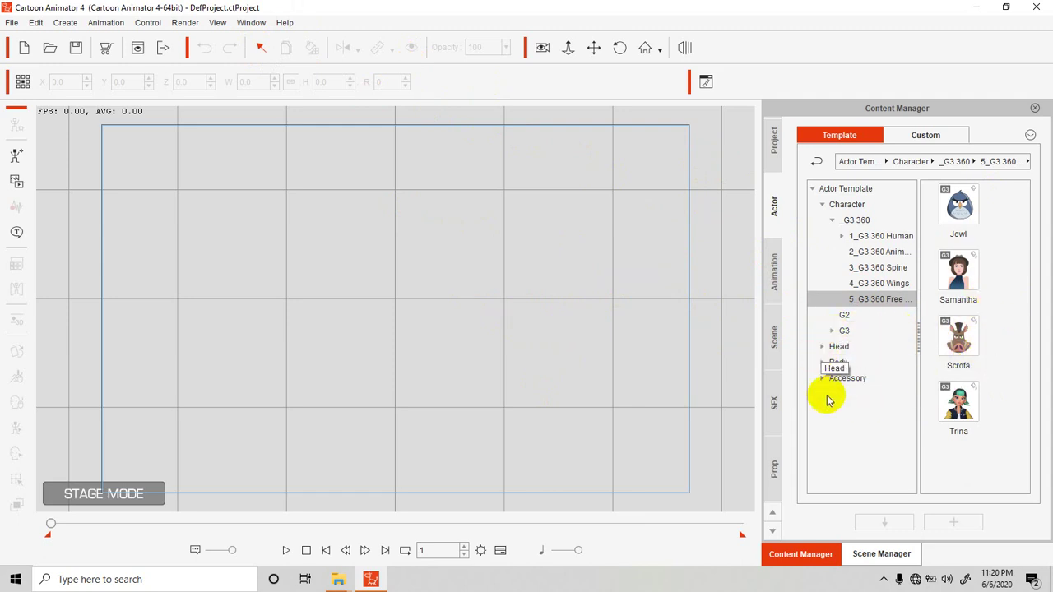
# Look inside the Body folder of the Actor templates, and collapse the Character and Body folders
pyautogui.click(821, 362)
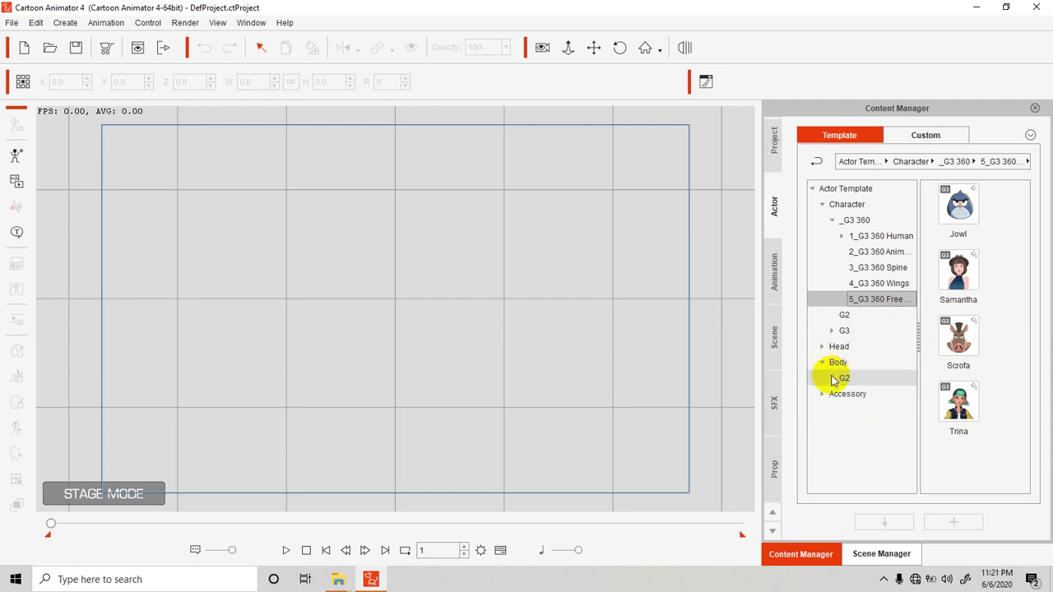
pyautogui.click(821, 204)
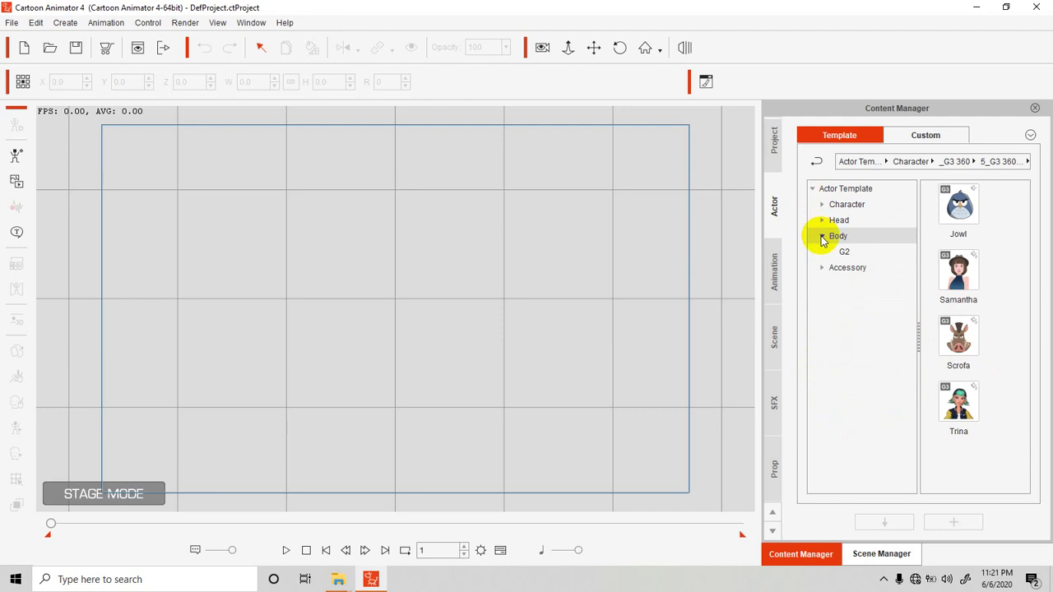
pyautogui.click(822, 236)
# Reopen the Character folder and examine the 1_G3 360 Human templates down to the end of the list
pyautogui.click(821, 204)
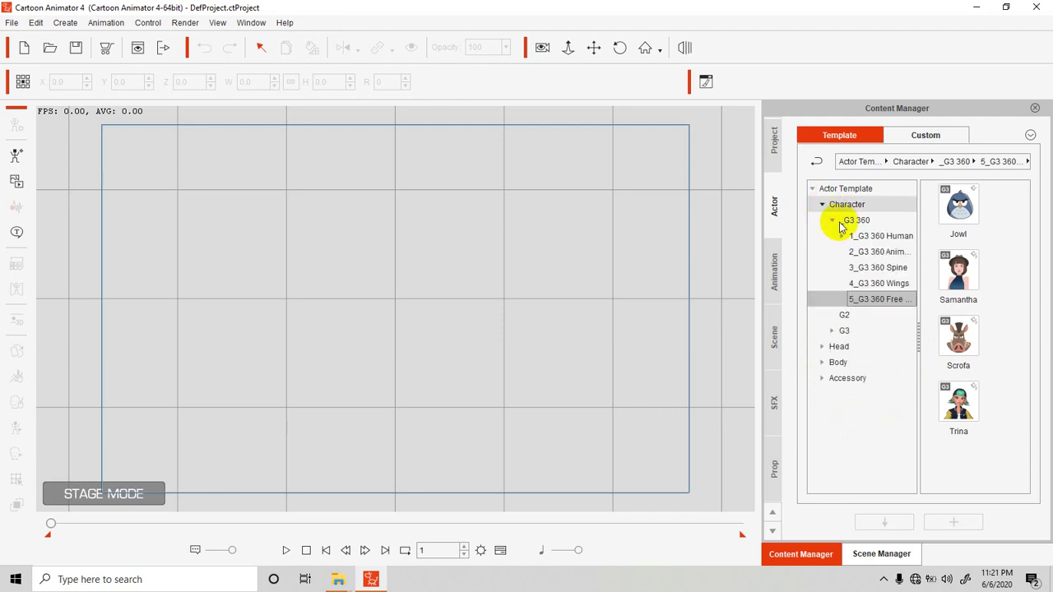
pyautogui.click(884, 236)
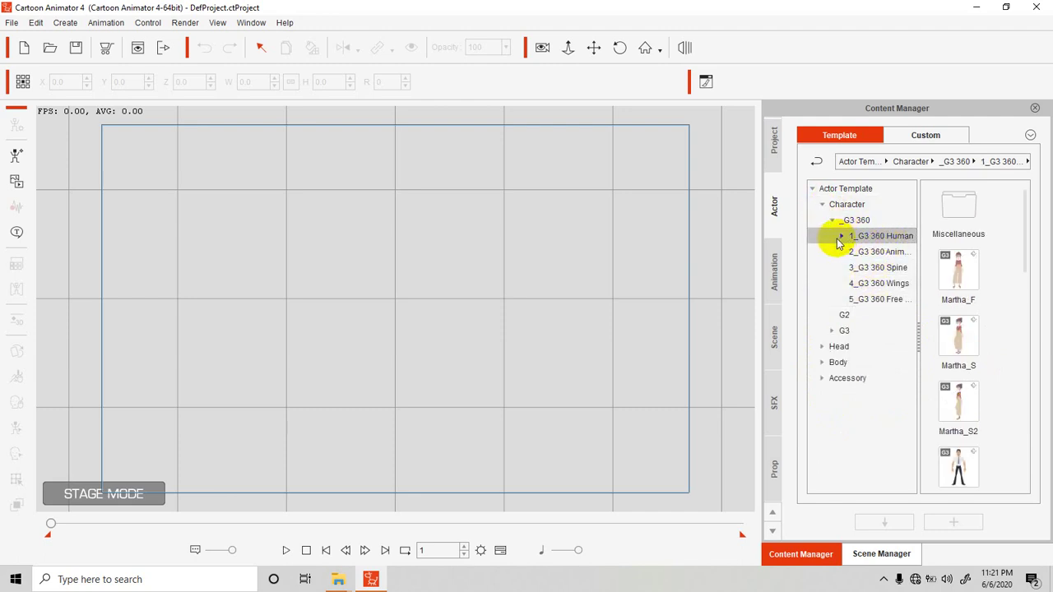
pyautogui.click(842, 236)
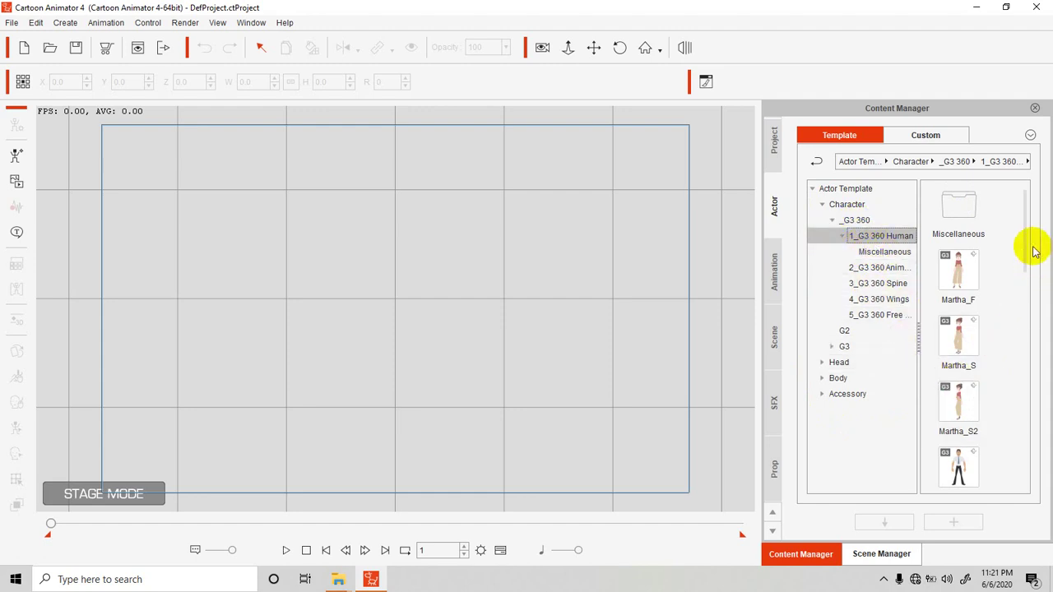
pyautogui.moveTo(1026, 246); pyautogui.dragTo(1023, 459)
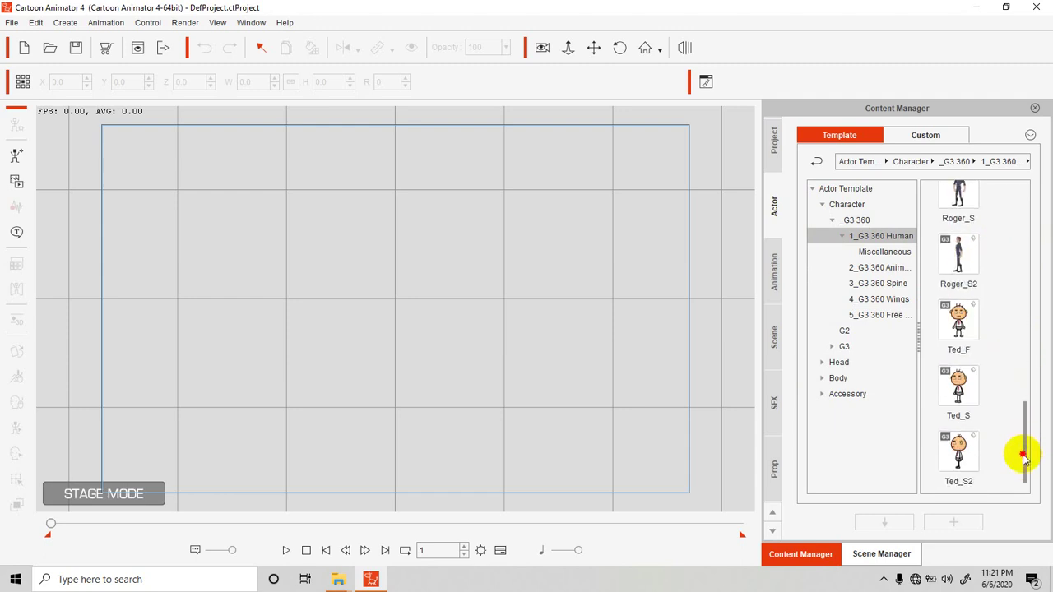
pyautogui.moveTo(1023, 459)
pyautogui.mouseDown()
pyautogui.moveTo(1025, 446)
pyautogui.moveTo(1025, 463)
pyautogui.mouseUp()
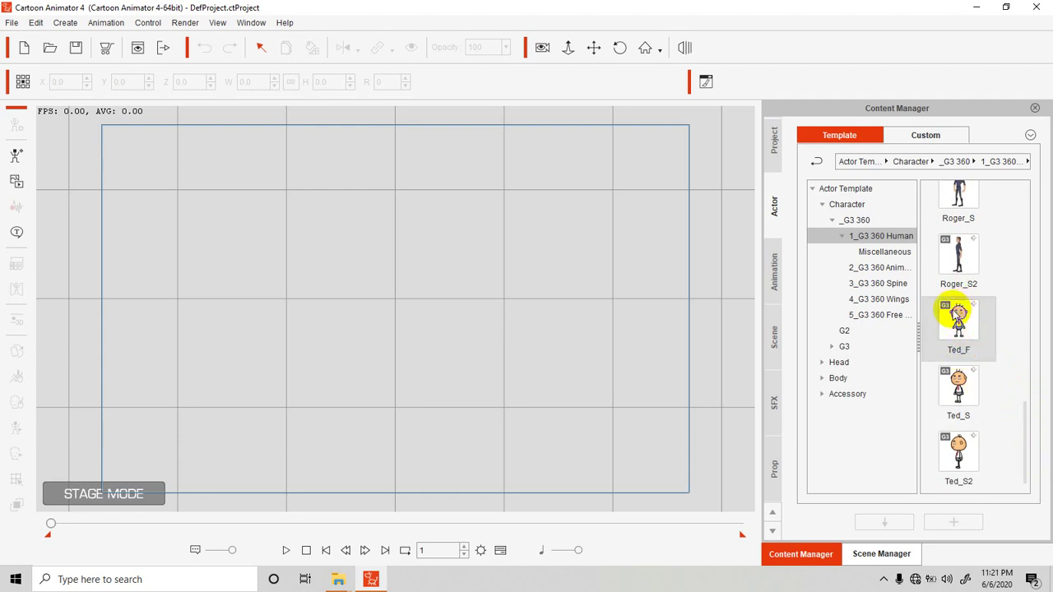
# Add the Grim Reaper character from the 1_G3 360 Human Miscellaneous templates to the stage
pyautogui.click(893, 252)
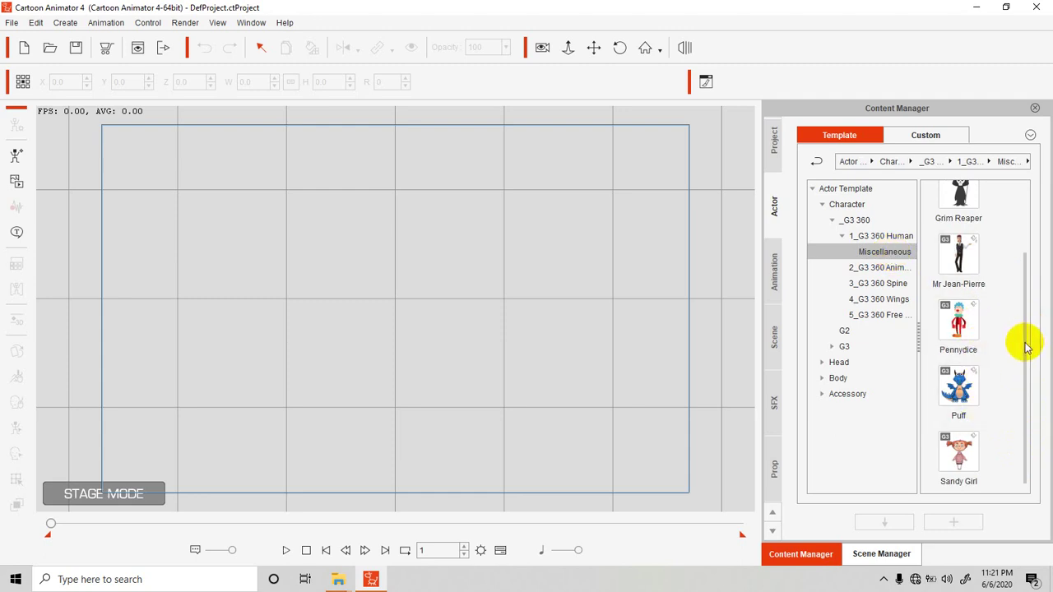
pyautogui.moveTo(1025, 347); pyautogui.dragTo(1022, 294)
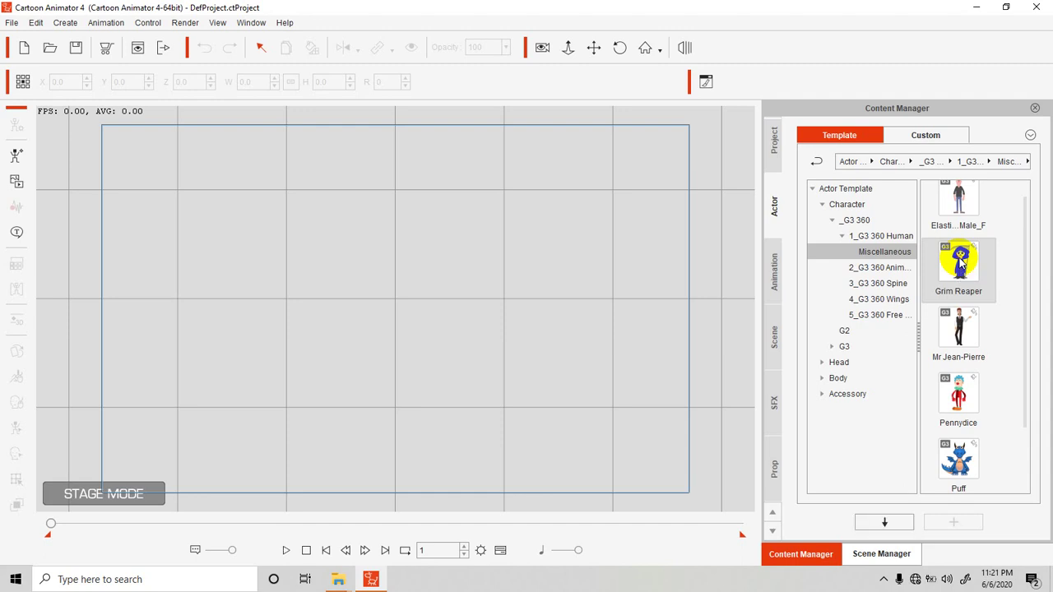
pyautogui.doubleClick(959, 262)
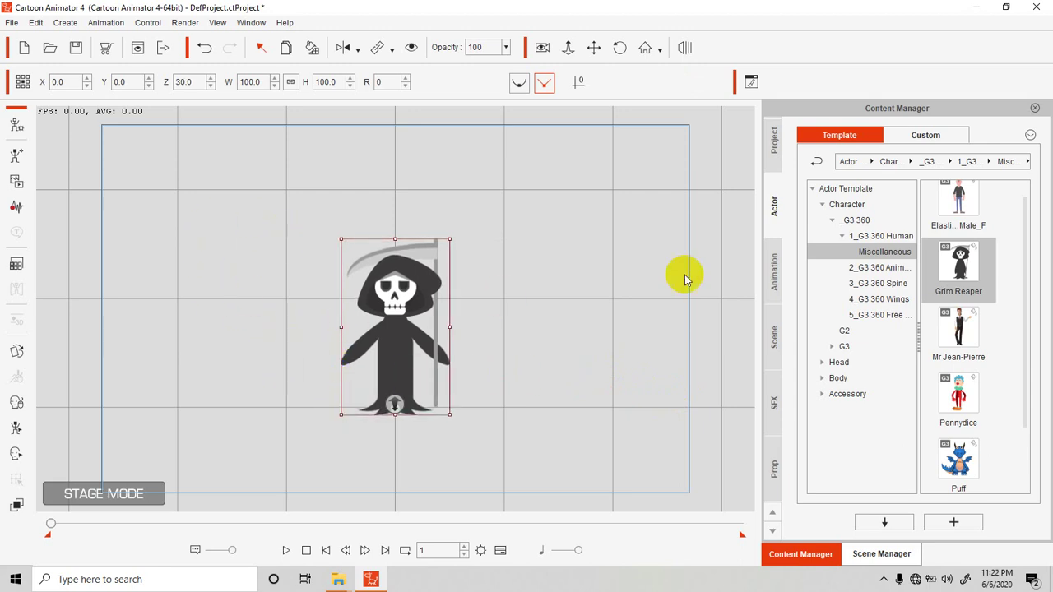
# Apply the Akwardness motion from the 1_G3 Human _Turners_Male Front animation templates to the Grim Reaper
pyautogui.click(773, 282)
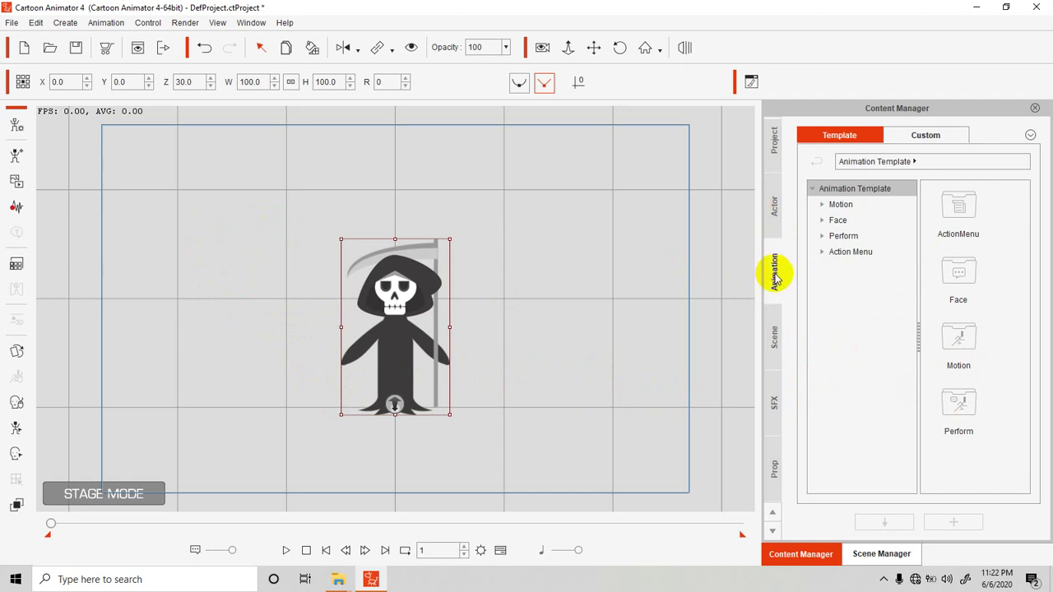
pyautogui.click(822, 204)
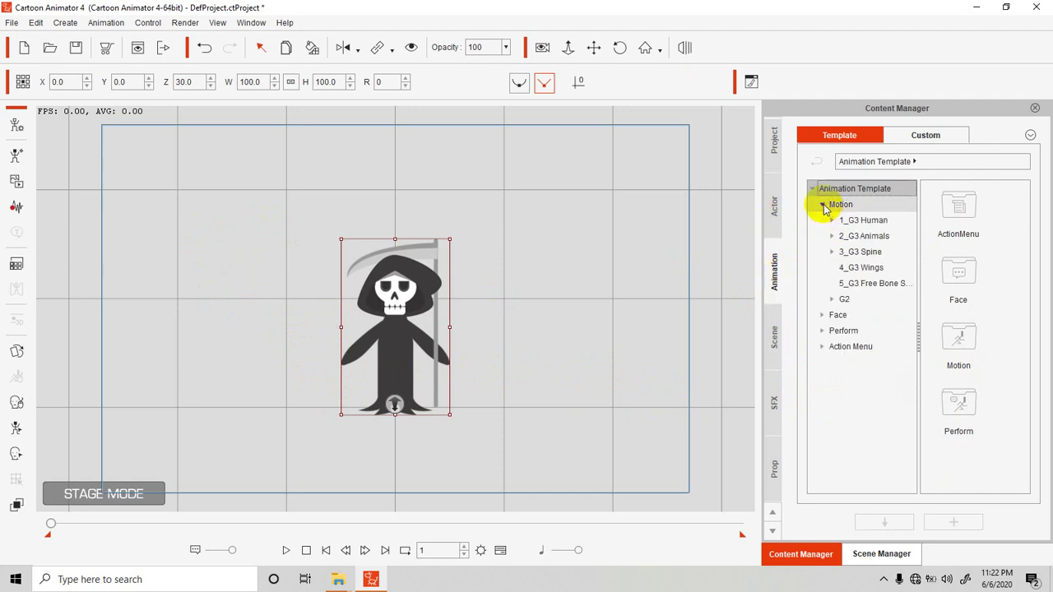
pyautogui.click(832, 220)
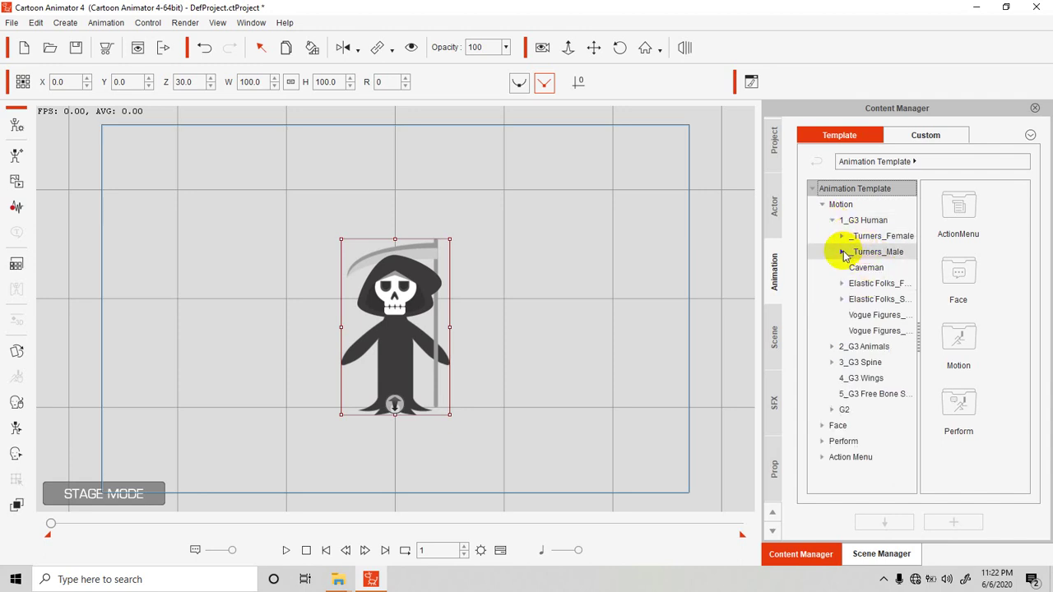
pyautogui.click(842, 251)
pyautogui.click(866, 268)
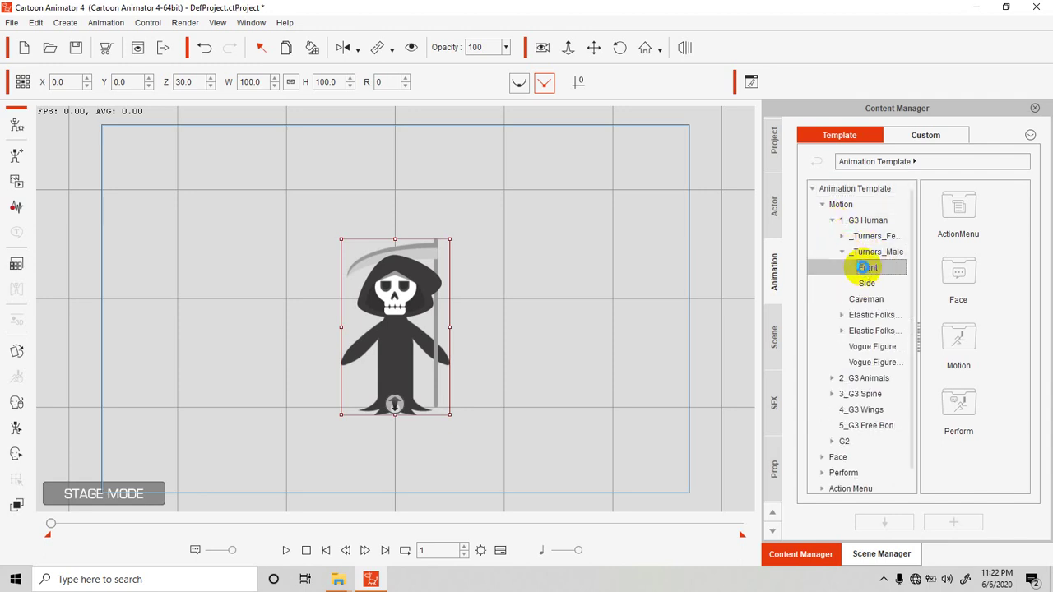
pyautogui.moveTo(956, 272); pyautogui.dragTo(389, 339)
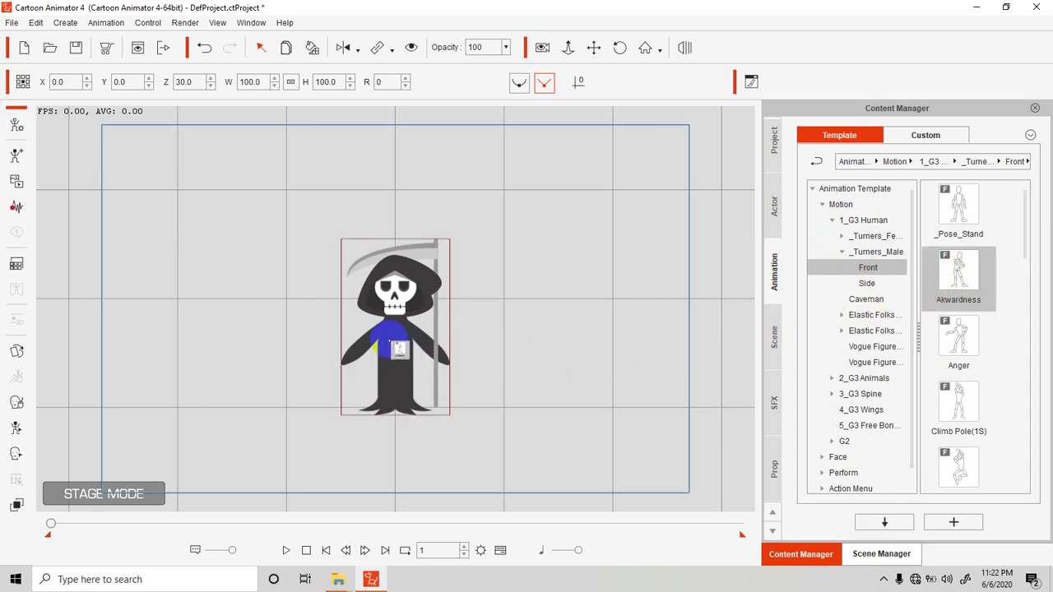
pyautogui.moveTo(389, 339); pyautogui.dragTo(389, 338)
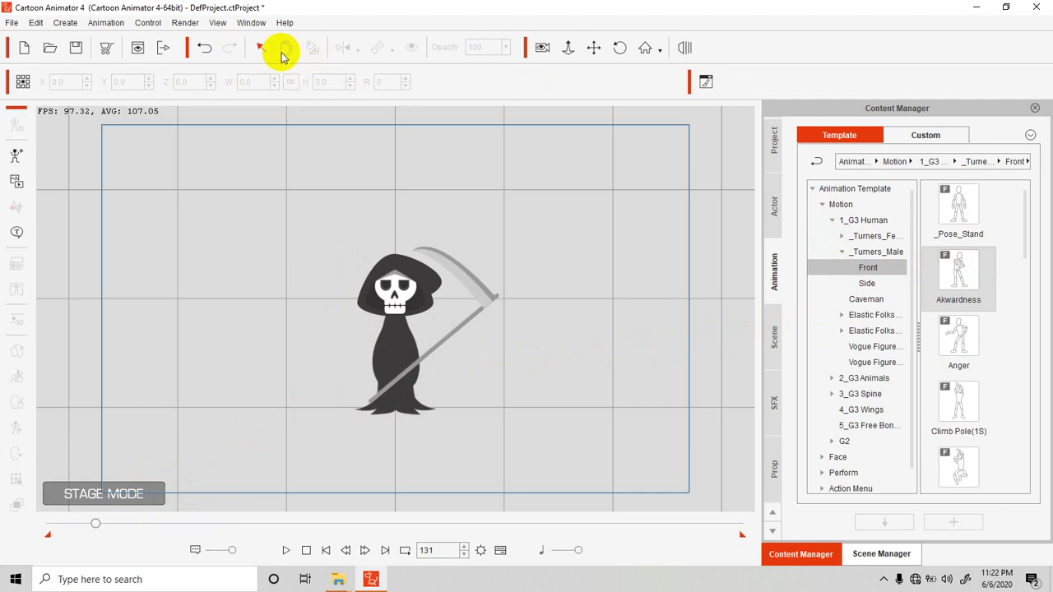
# Open the Timeline and show the Grim Reaper's Motion track
pyautogui.click(251, 22)
pyautogui.click(263, 178)
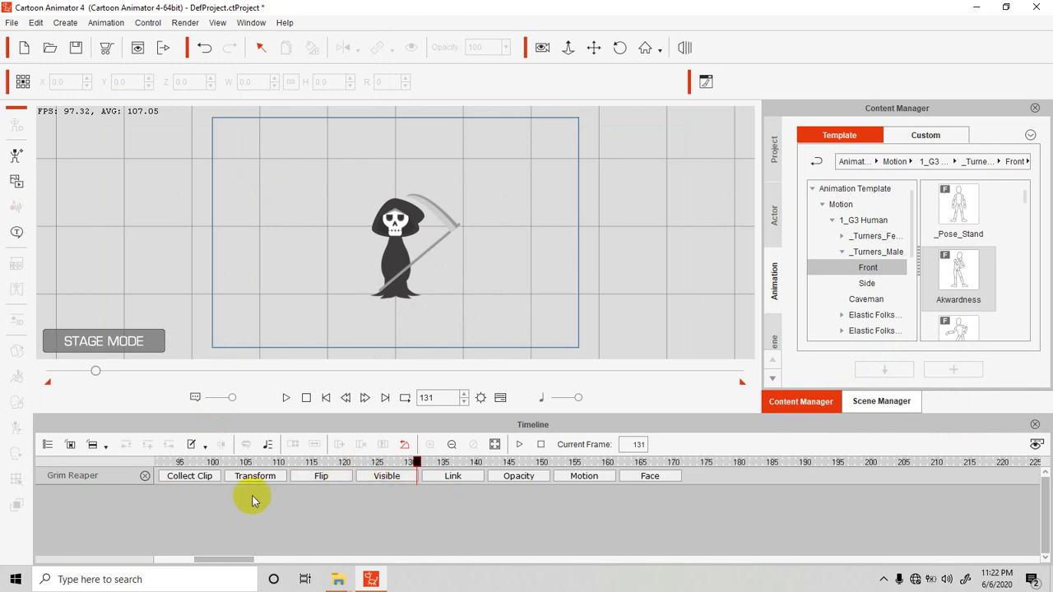
pyautogui.click(64, 479)
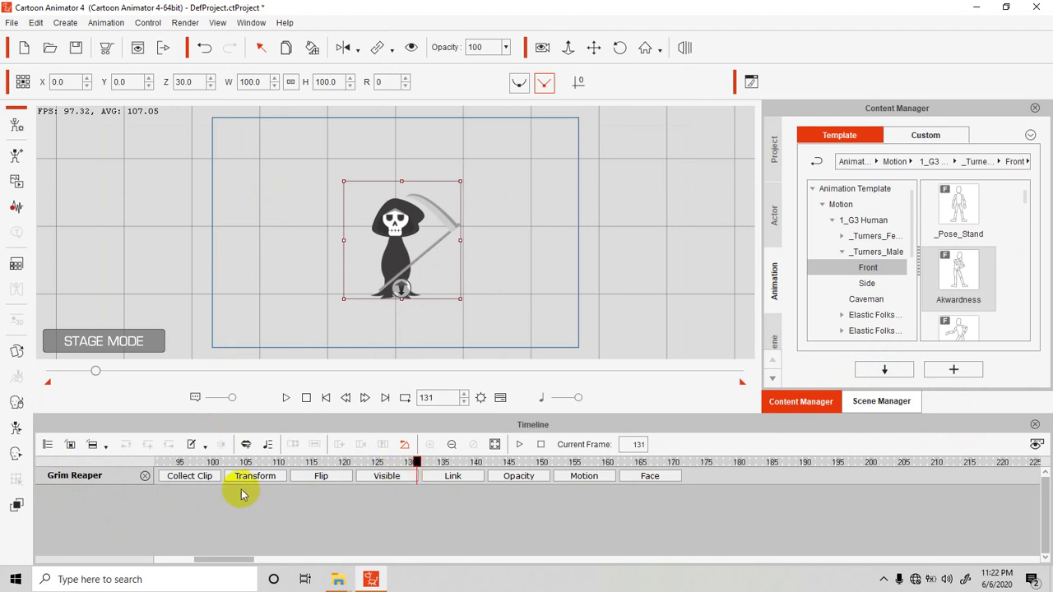
pyautogui.click(581, 476)
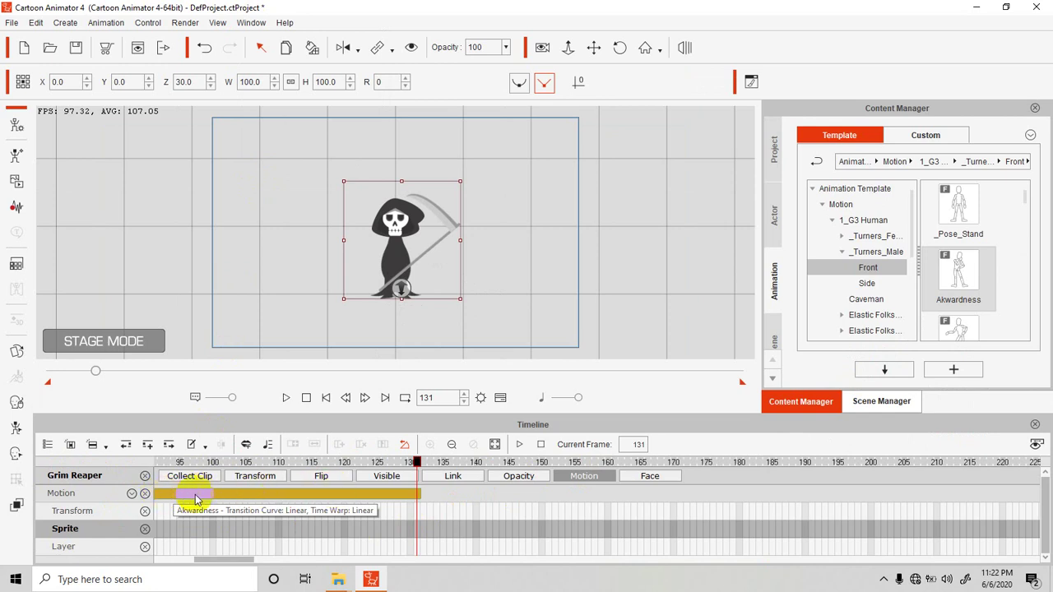
# Play back the Akwardness motion and examine the clip's extent and the Transform track in the Timeline
pyautogui.moveTo(415, 461); pyautogui.dragTo(140, 482)
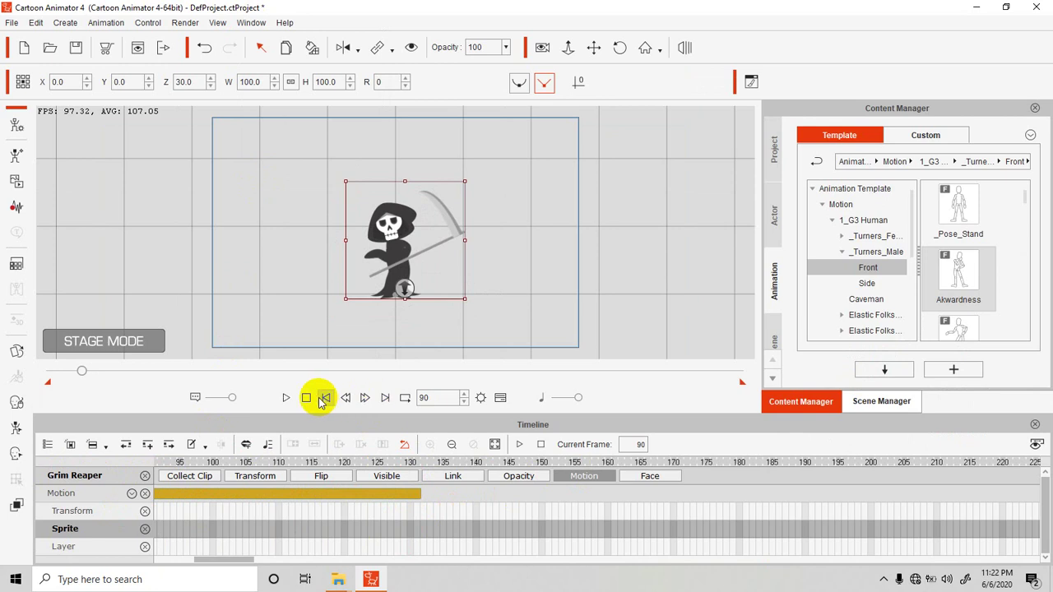
pyautogui.click(287, 398)
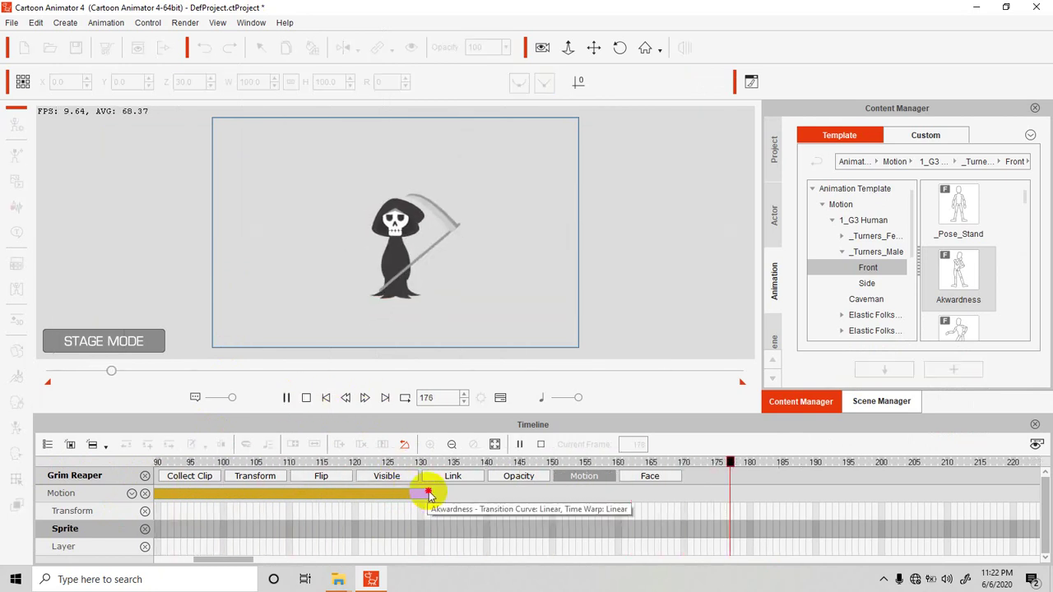
pyautogui.click(427, 493)
pyautogui.click(323, 482)
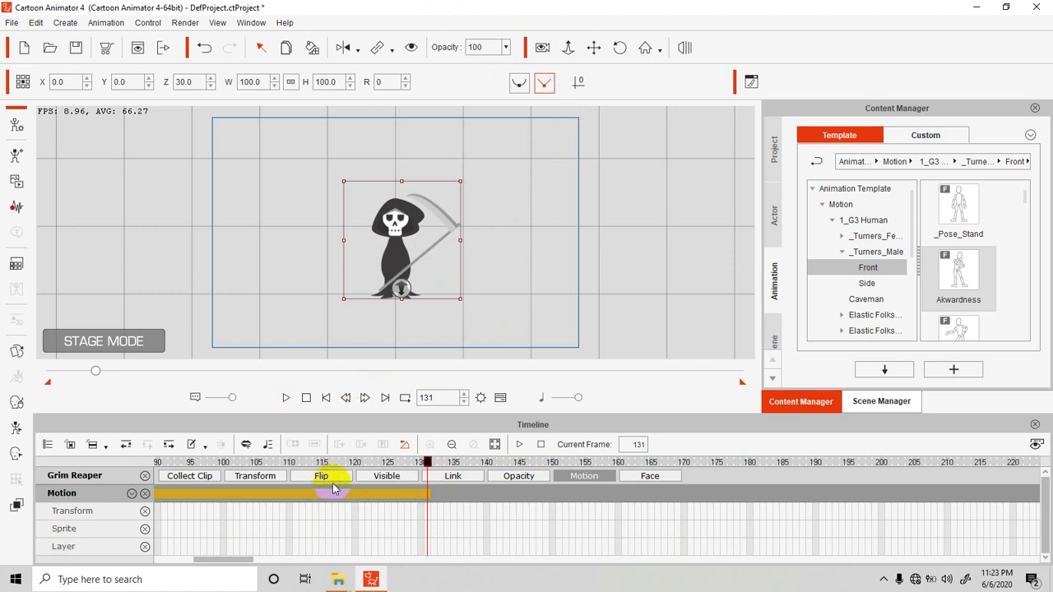
pyautogui.click(66, 528)
pyautogui.click(73, 511)
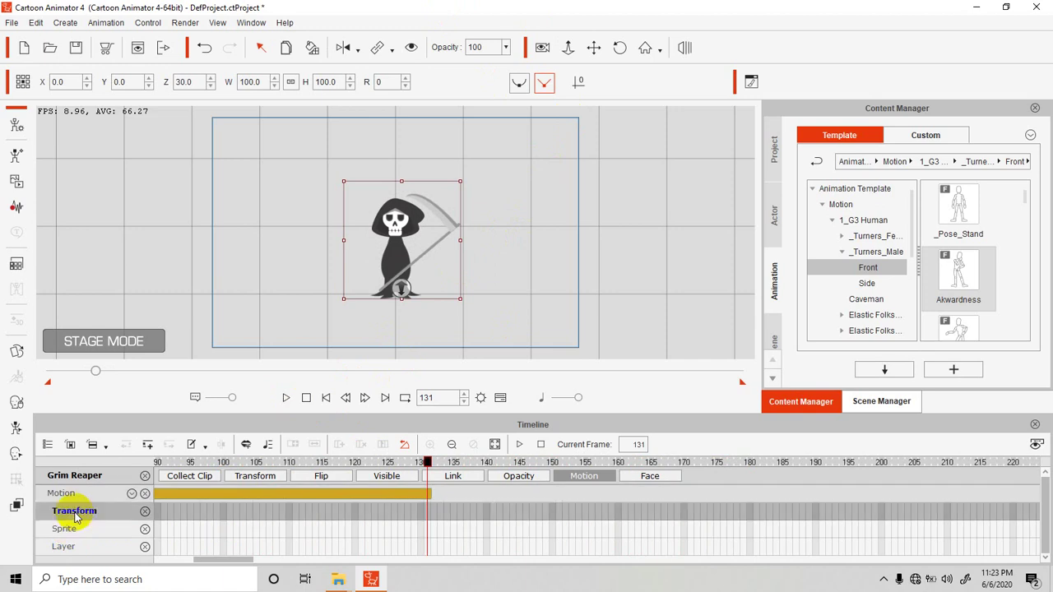
pyautogui.moveTo(428, 461); pyautogui.dragTo(256, 469)
pyautogui.moveTo(161, 487); pyautogui.dragTo(426, 495)
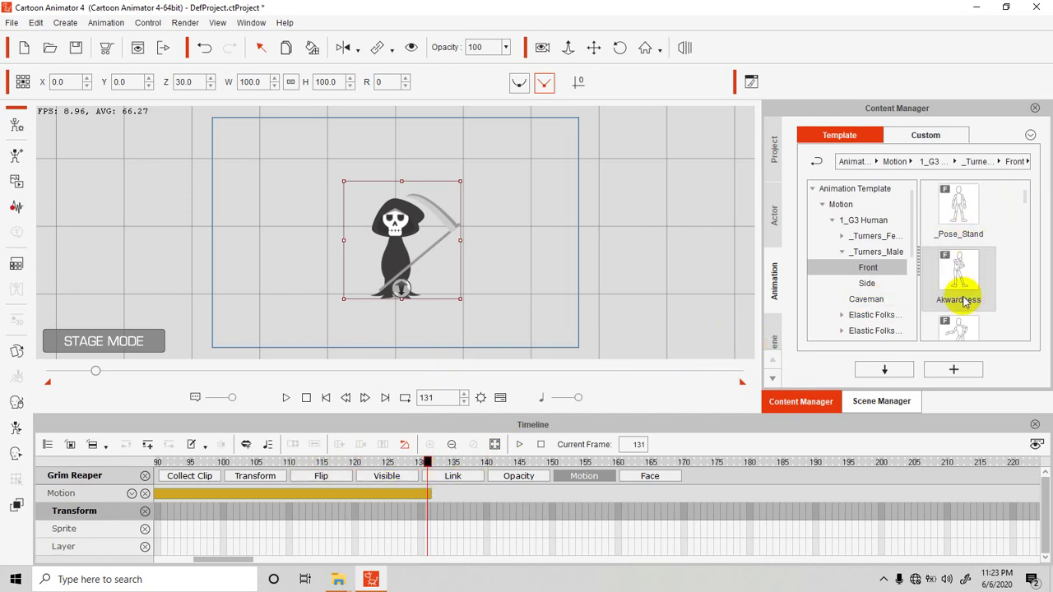
# Apply the Climb Pole(1S) motion to the Grim Reaper at frame 132, right after the Akwardness clip
pyautogui.moveTo(1025, 202); pyautogui.dragTo(1027, 218)
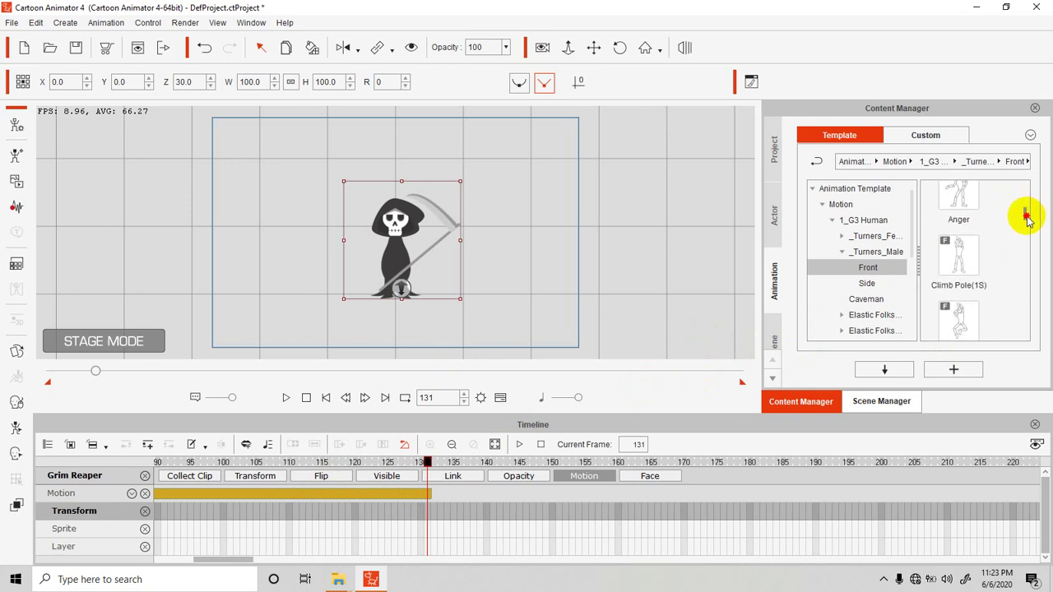
pyautogui.moveTo(962, 325)
pyautogui.mouseDown()
pyautogui.moveTo(639, 288)
pyautogui.moveTo(391, 235)
pyautogui.moveTo(404, 250)
pyautogui.mouseUp()
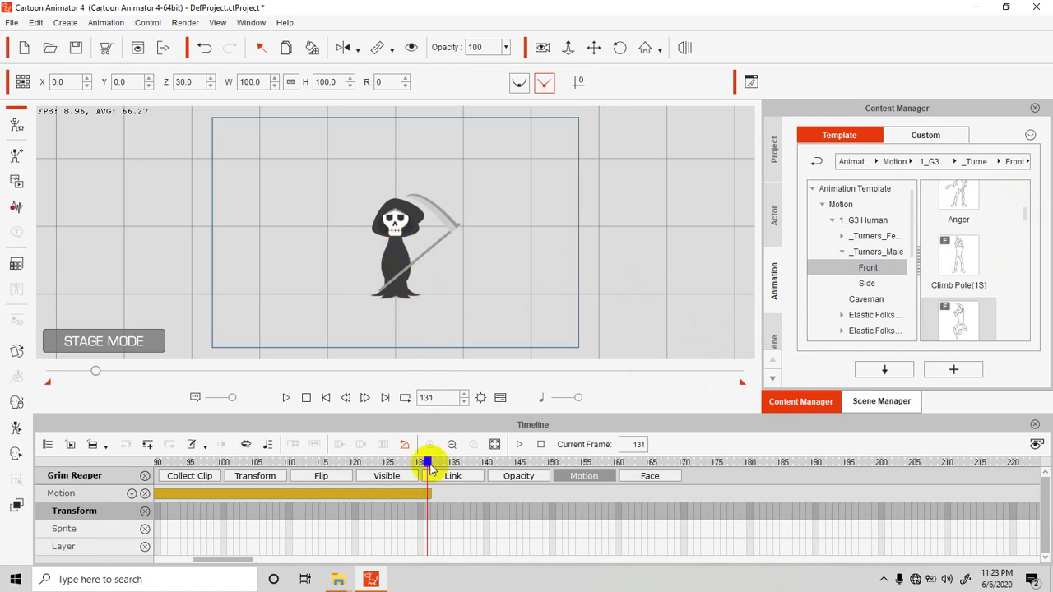
pyautogui.click(431, 495)
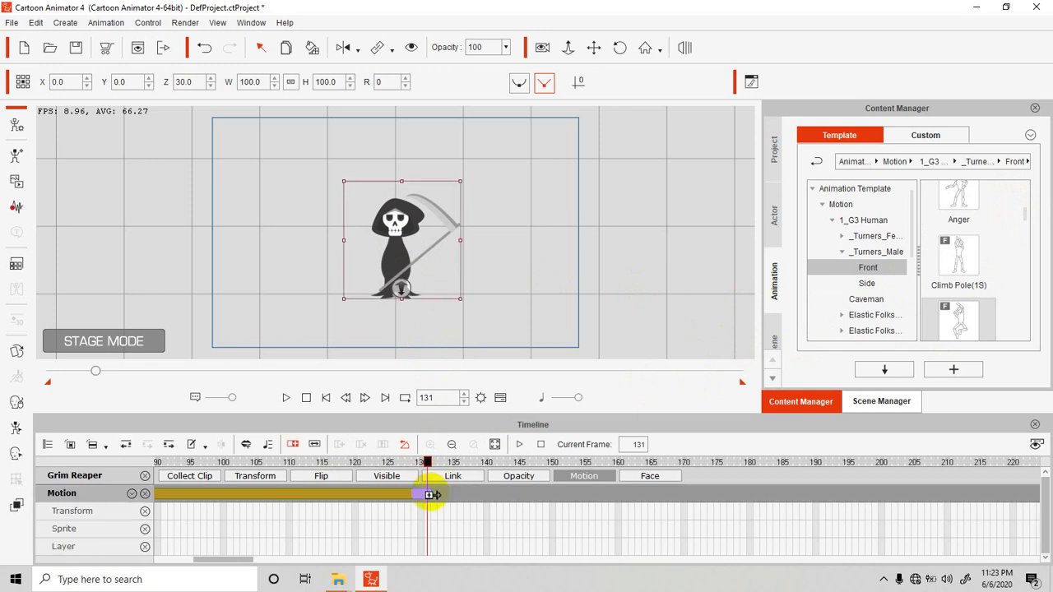
pyautogui.moveTo(426, 462); pyautogui.dragTo(433, 460)
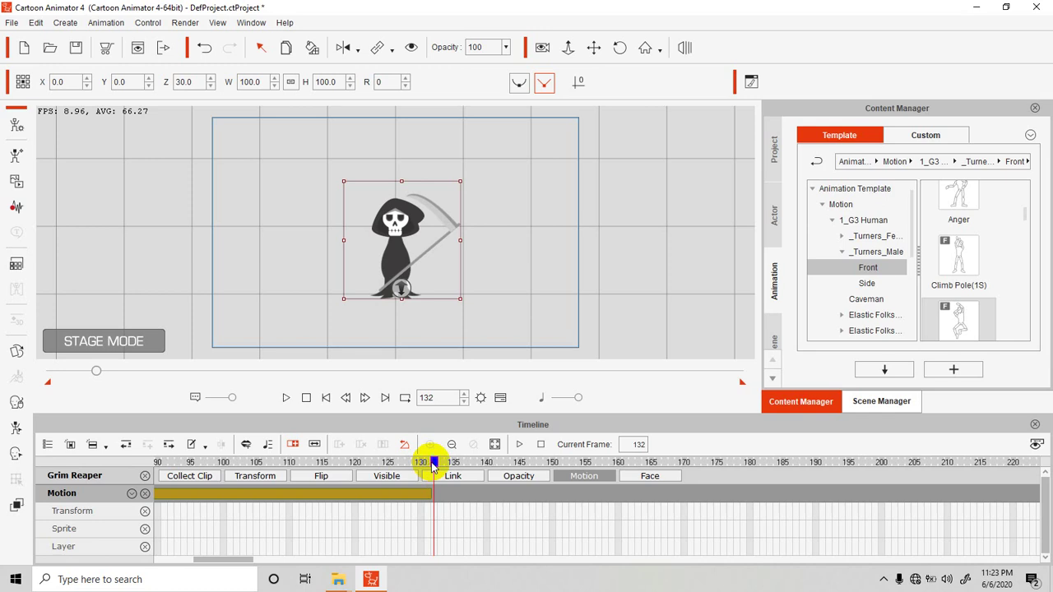
pyautogui.click(960, 262)
pyautogui.moveTo(944, 252); pyautogui.dragTo(407, 220)
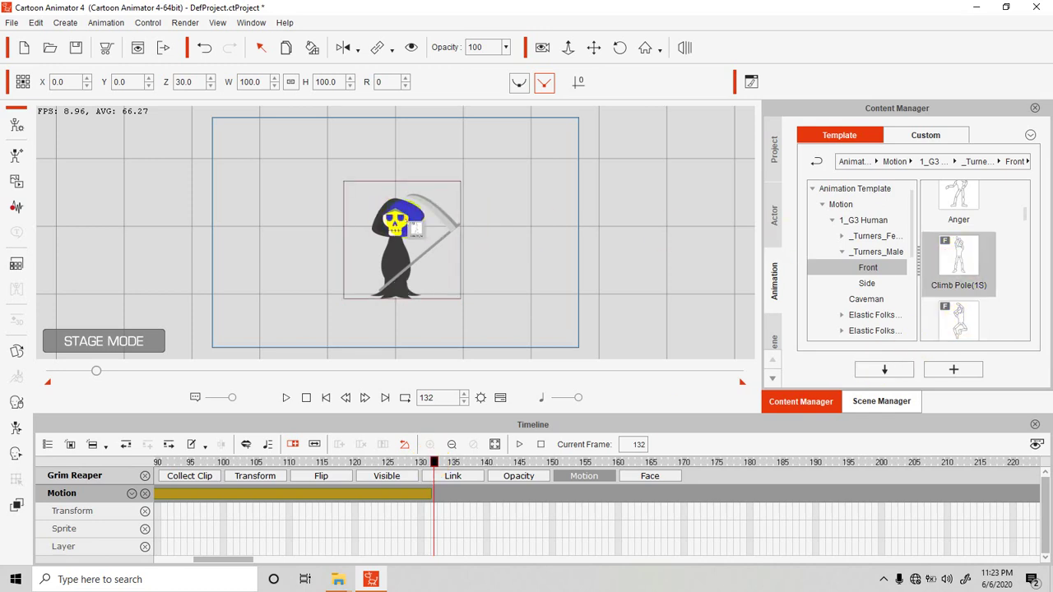
pyautogui.moveTo(407, 221); pyautogui.dragTo(407, 220)
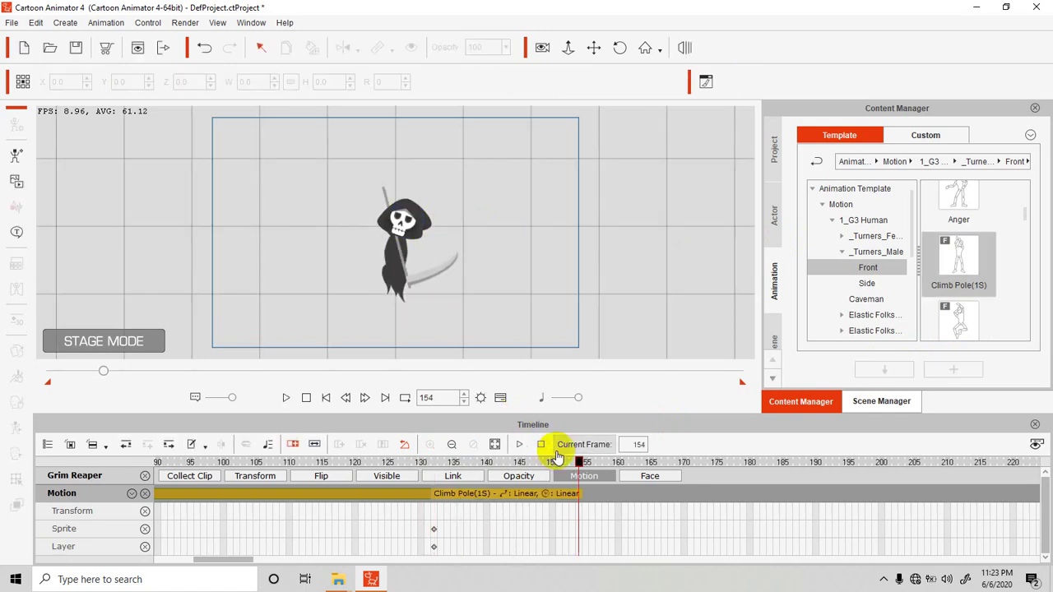
# Return to frame 132 and apply the Talk motion from the Front templates to the Grim Reaper in place of Climb Pole(1S)
pyautogui.moveTo(573, 465); pyautogui.dragTo(438, 499)
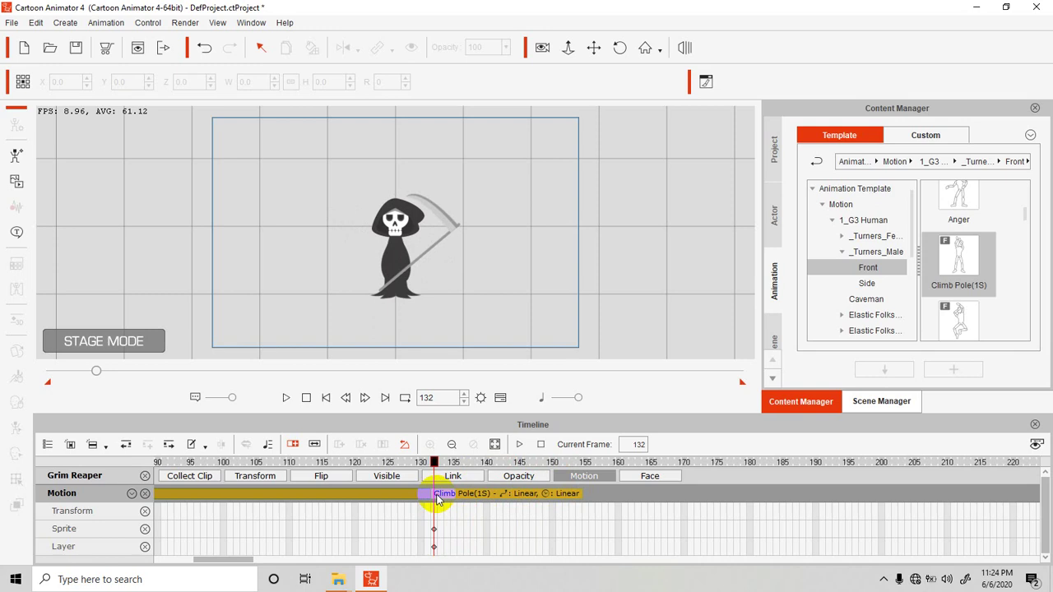
pyautogui.moveTo(440, 464); pyautogui.dragTo(434, 489)
pyautogui.scroll(-1, 902, 263)
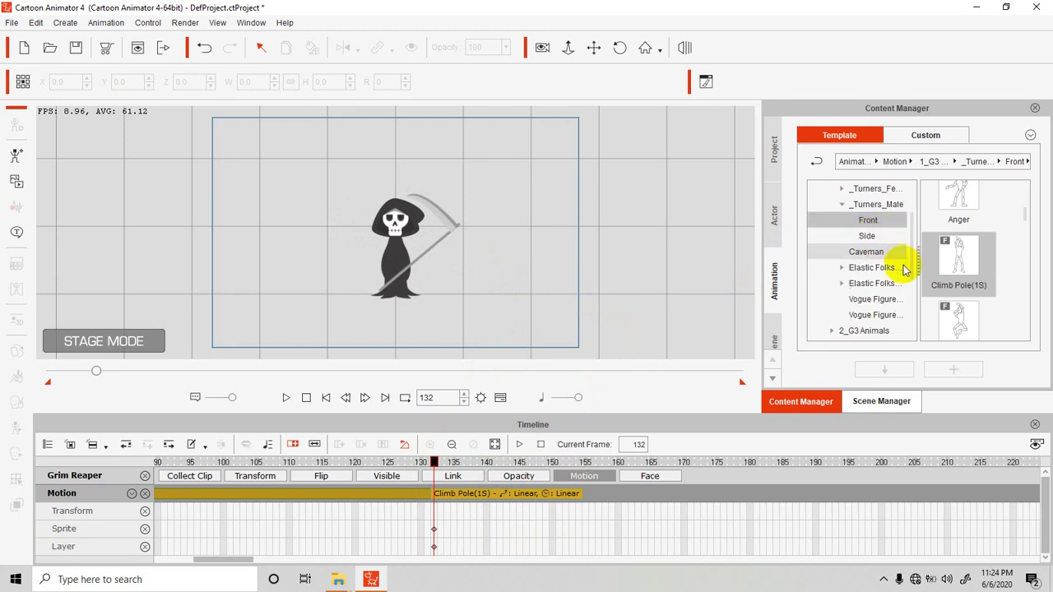
pyautogui.scroll(3, 903, 263)
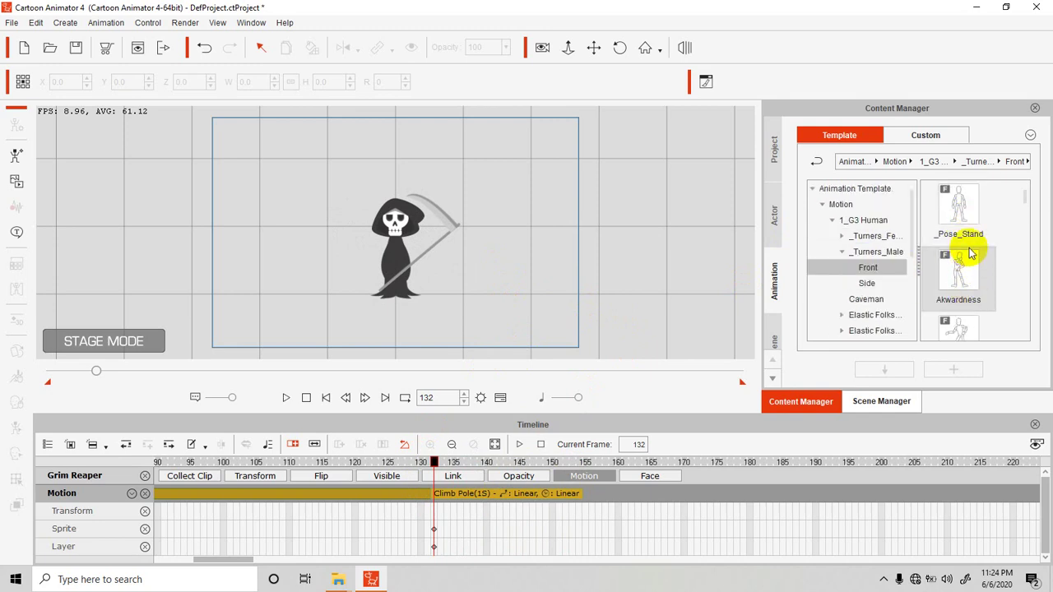
pyautogui.scroll(-5, 962, 308)
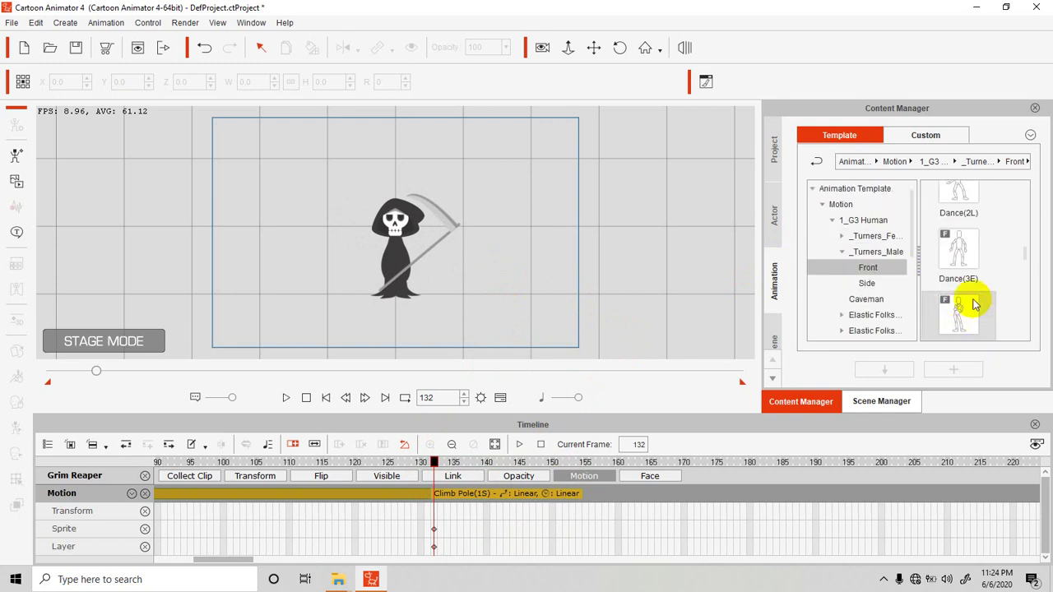
pyautogui.scroll(-2, 967, 308)
pyautogui.scroll(-2, 967, 317)
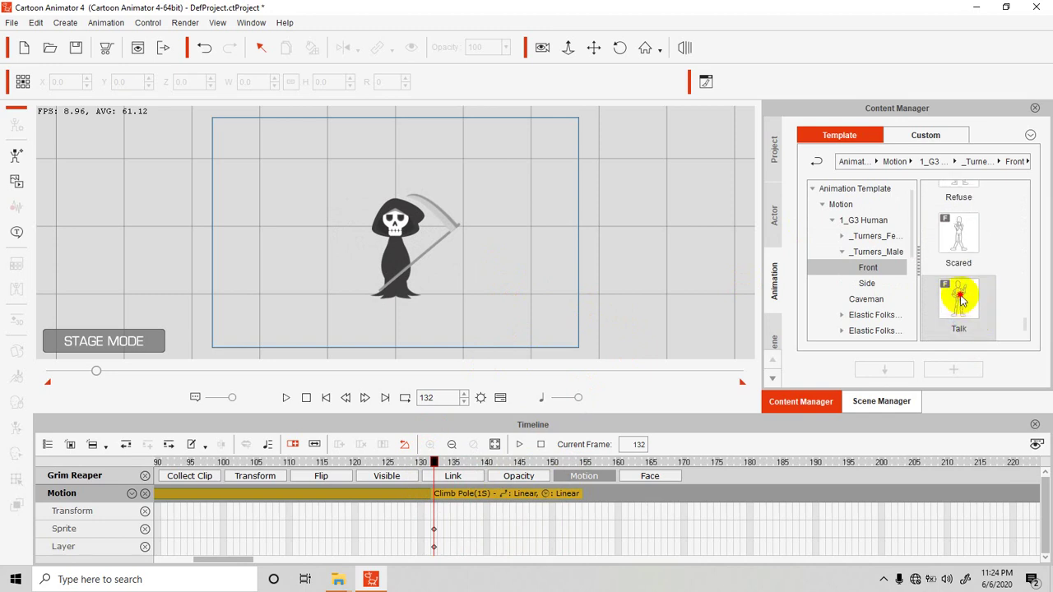
pyautogui.moveTo(954, 298); pyautogui.dragTo(397, 237)
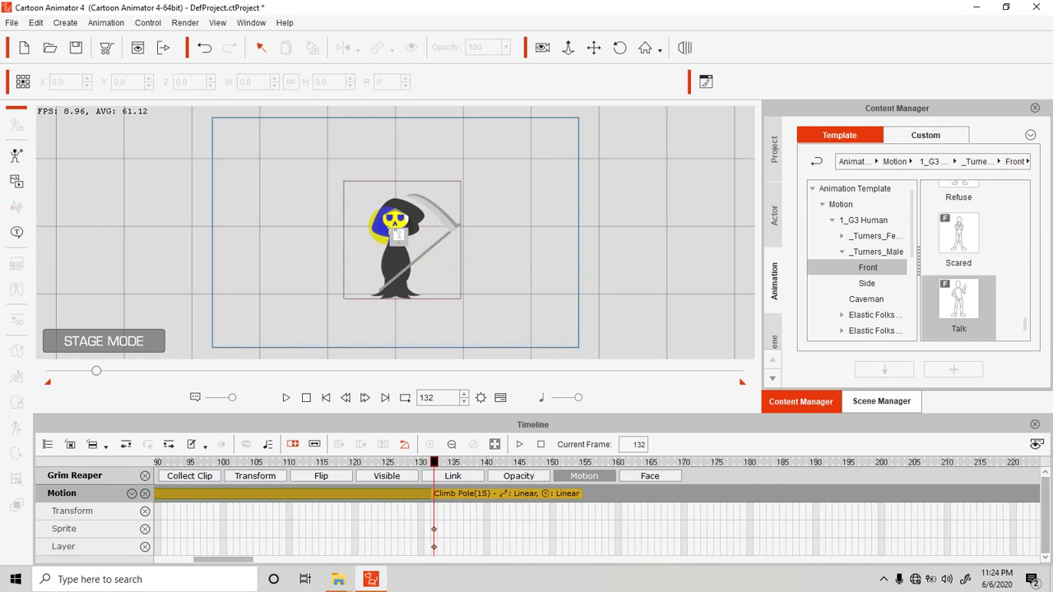
pyautogui.press('space')
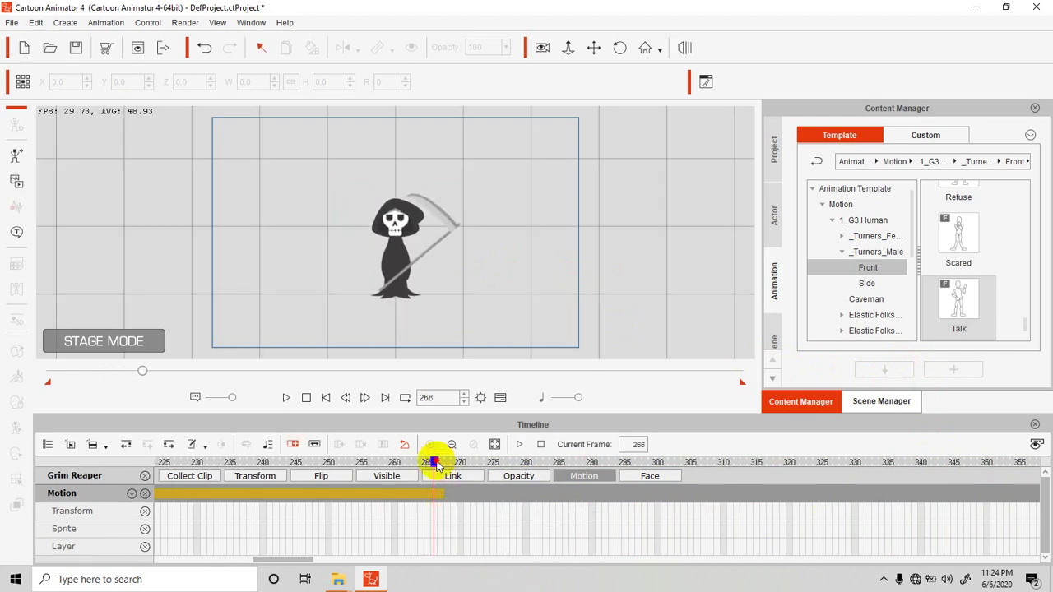
# Check the end of the Talk clip at frame 268, play back the combined animation, and return to frame 1
pyautogui.moveTo(434, 465); pyautogui.dragTo(449, 466)
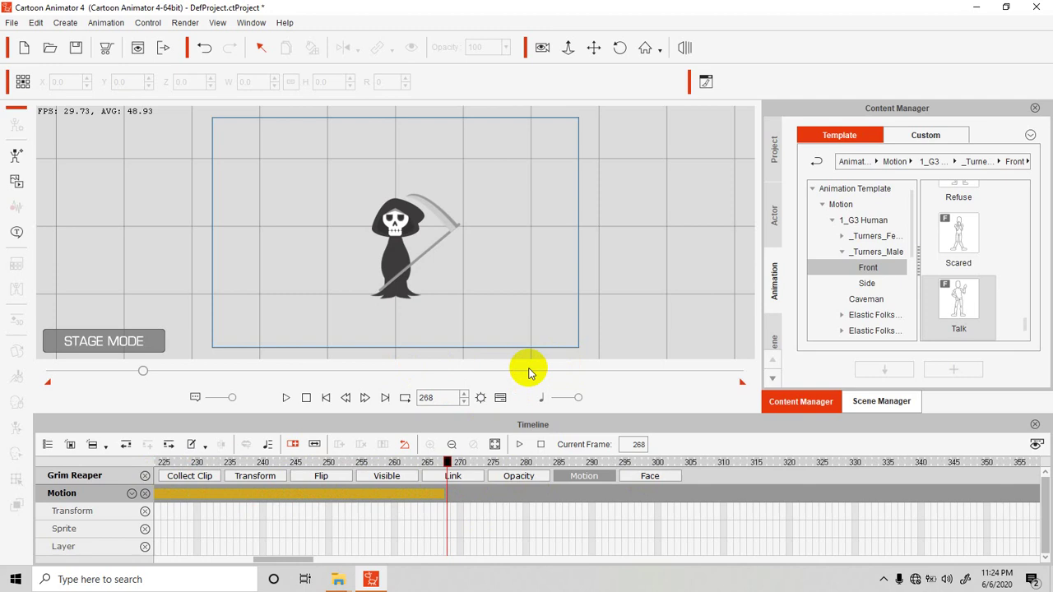
pyautogui.click(394, 264)
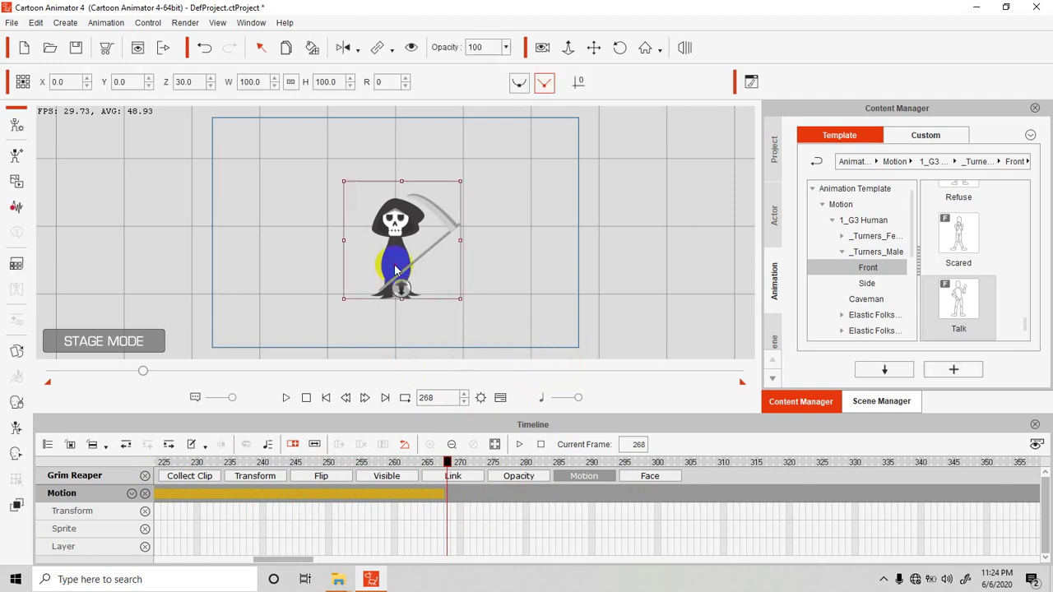
pyautogui.moveTo(435, 462); pyautogui.dragTo(163, 463)
pyautogui.moveTo(265, 559); pyautogui.dragTo(164, 559)
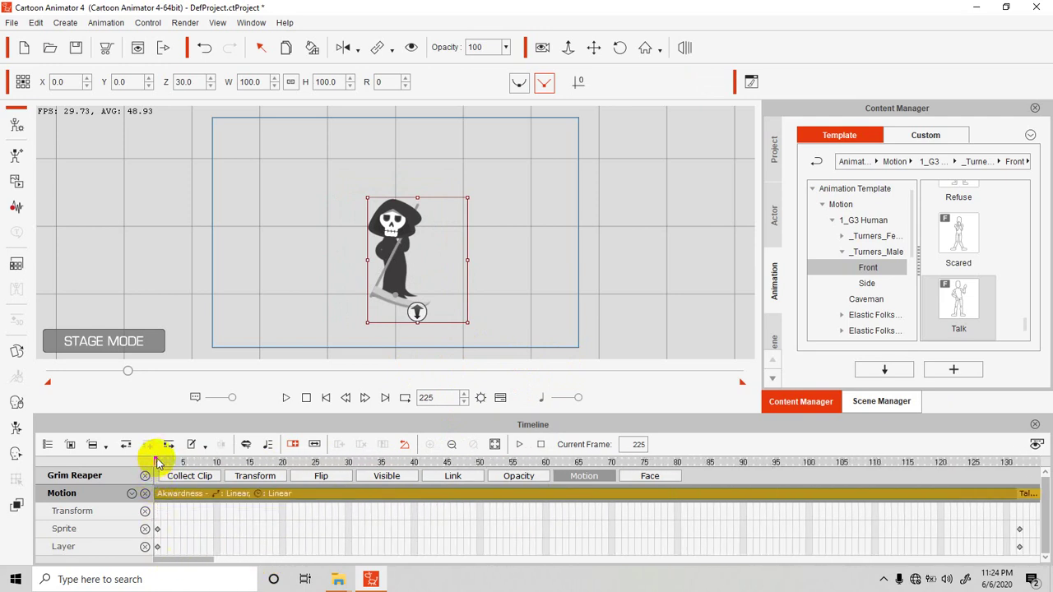
pyautogui.click(284, 398)
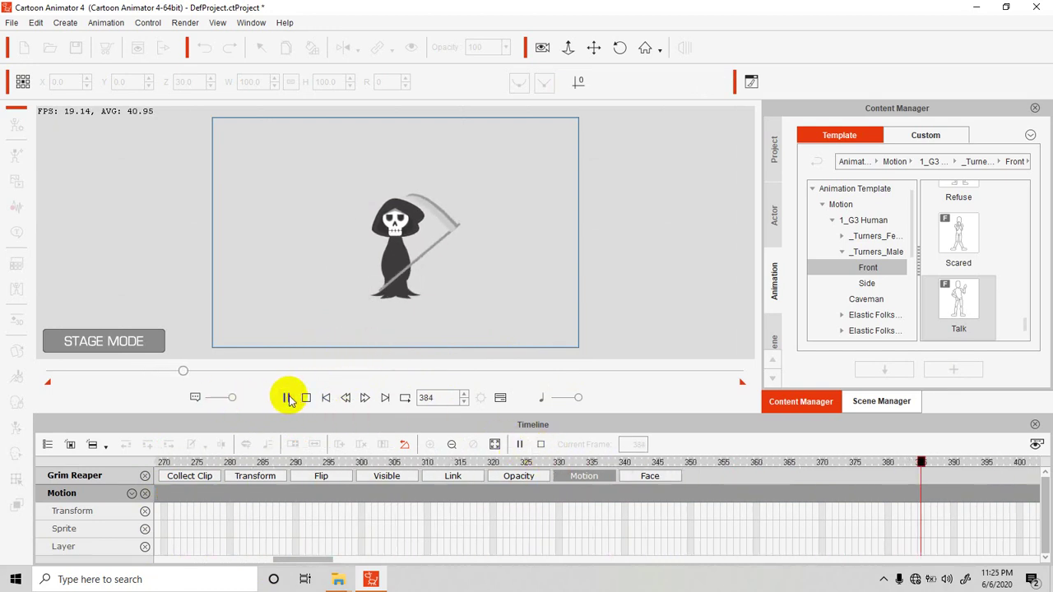
pyautogui.click(288, 399)
pyautogui.click(327, 398)
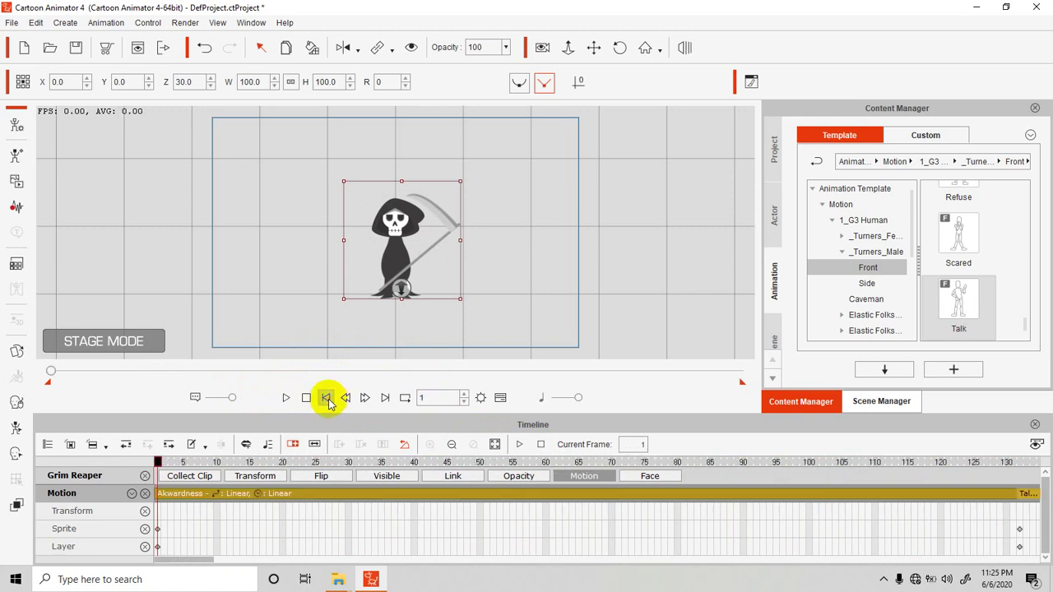
# Play back the Grim Reaper's combined animation past the end of the Talk clip, pause it, and select the character
pyautogui.click(284, 398)
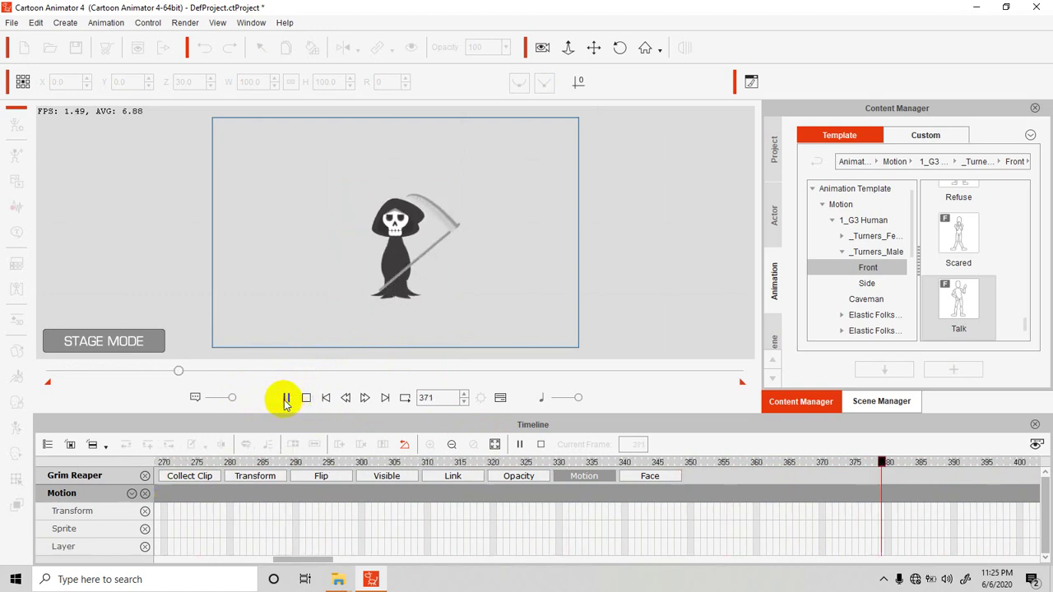
pyautogui.click(285, 399)
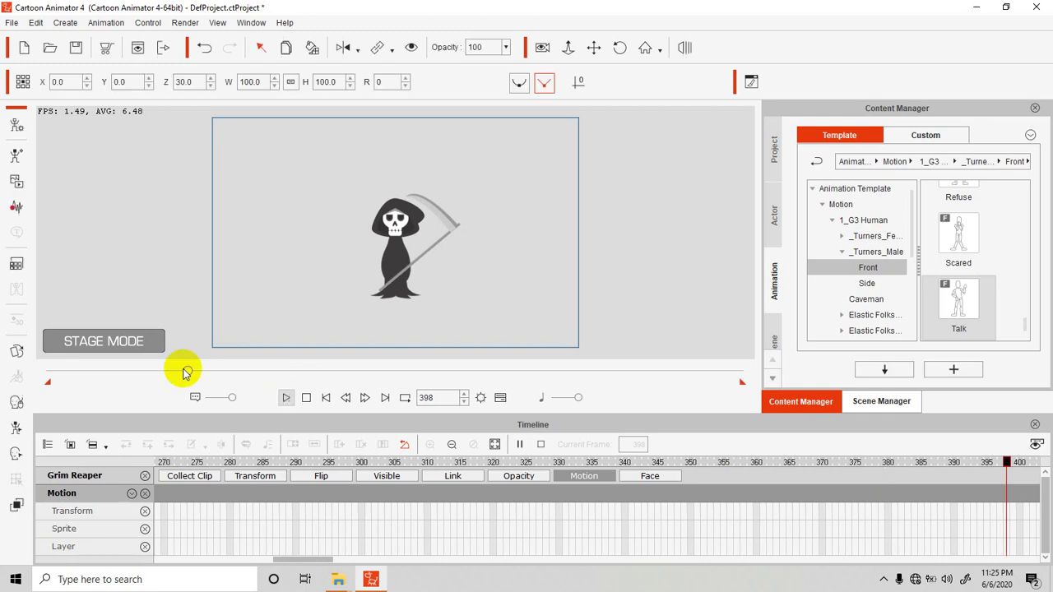
pyautogui.click(403, 251)
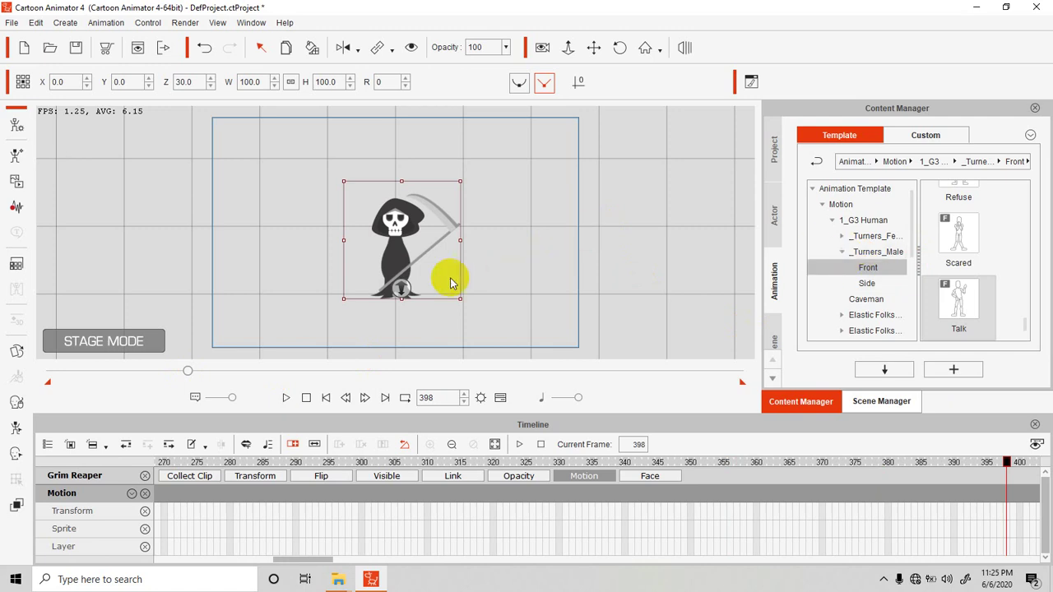
# Close out the Grim Reaper scene by starting a new, empty project
pyautogui.click(11, 24)
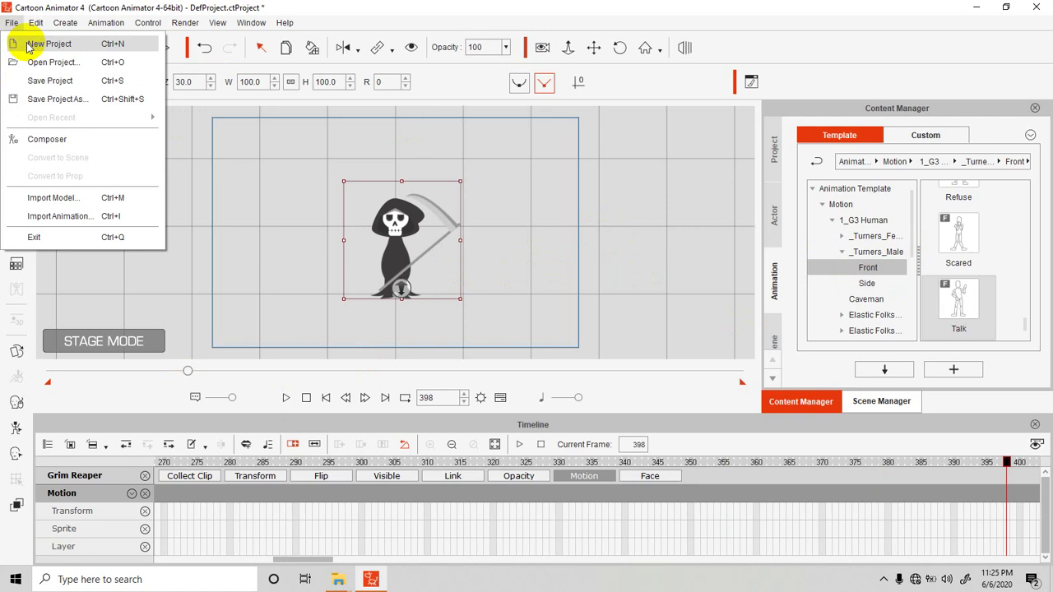
pyautogui.click(33, 45)
pyautogui.click(512, 320)
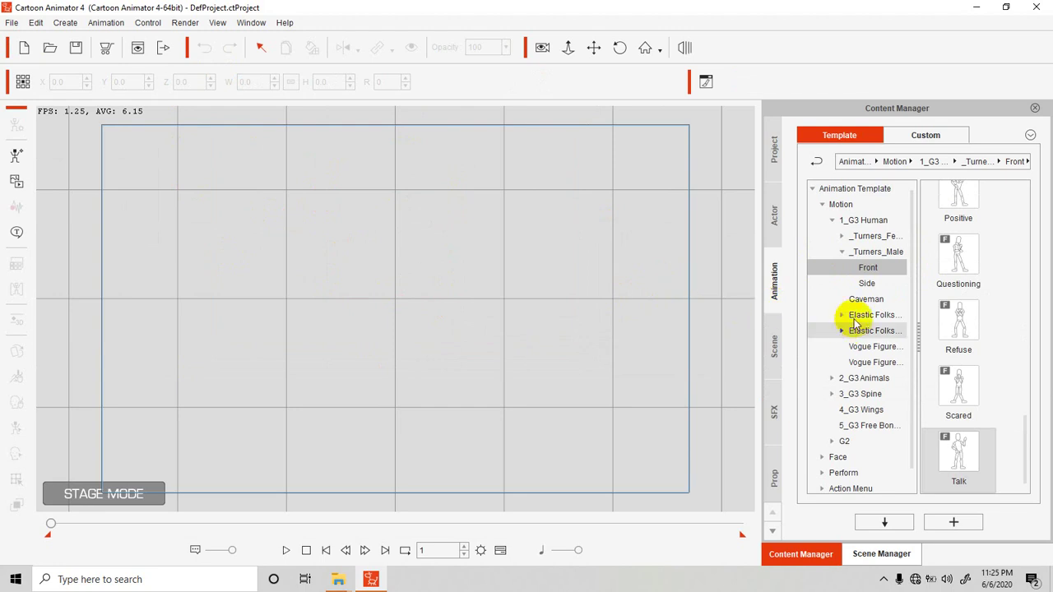
# Add the Kitty Cat character from the 2_G3 360 Animals actor templates to the stage
pyautogui.click(772, 220)
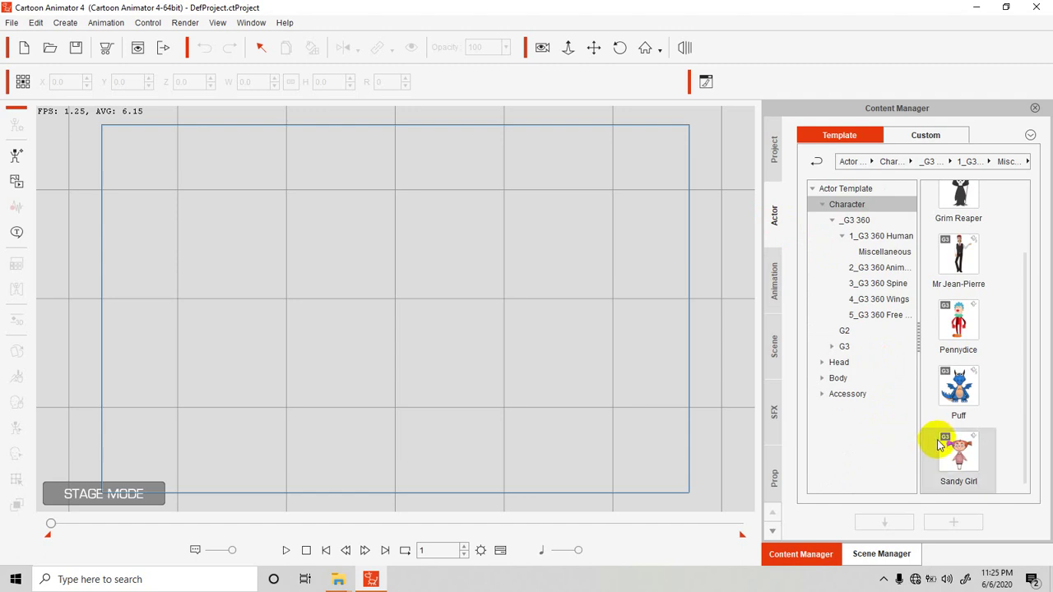
pyautogui.click(870, 270)
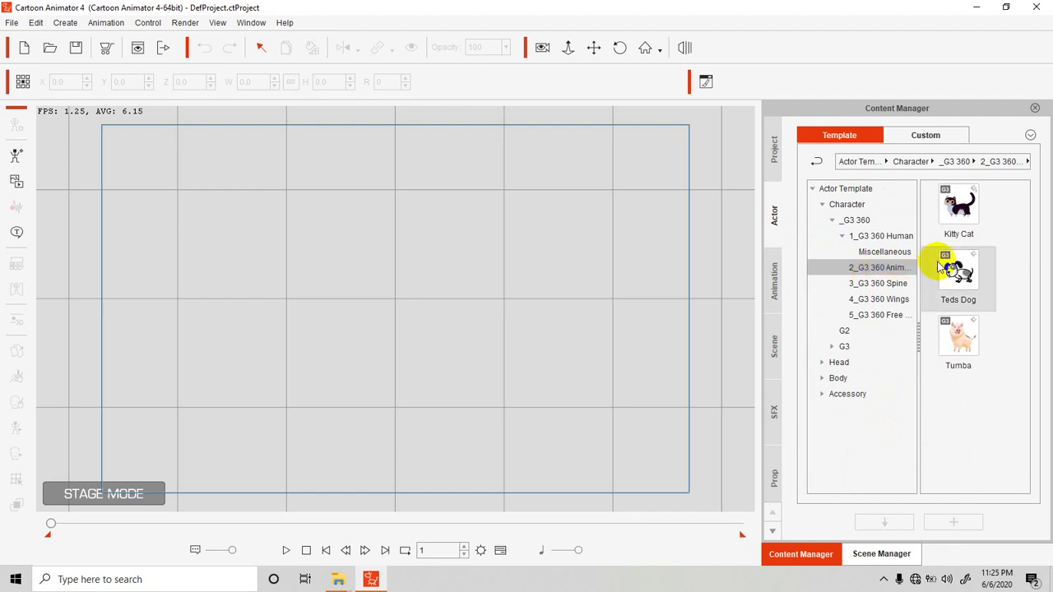
pyautogui.click(959, 210)
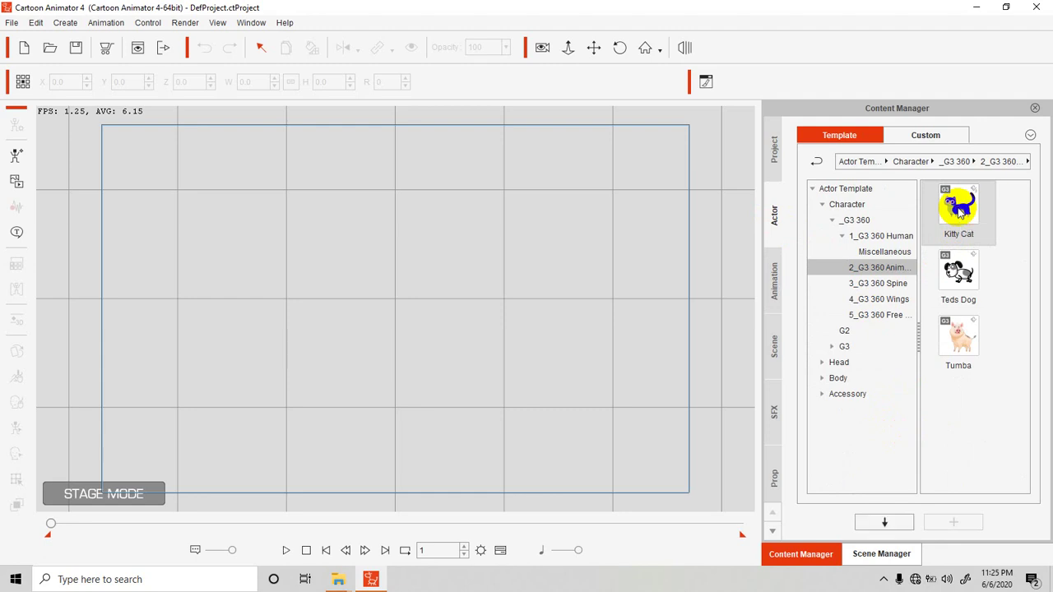
pyautogui.doubleClick(959, 210)
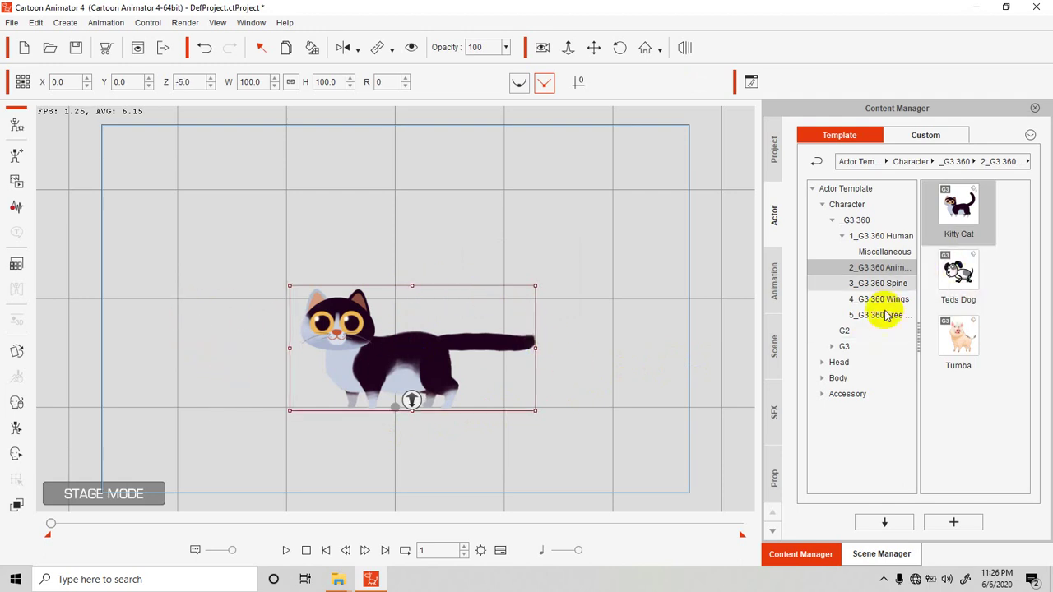
# Find the Idle cat motions under 2_G3 Animals in the animation templates and apply _3 Pose_Lie to the cat
pyautogui.click(773, 284)
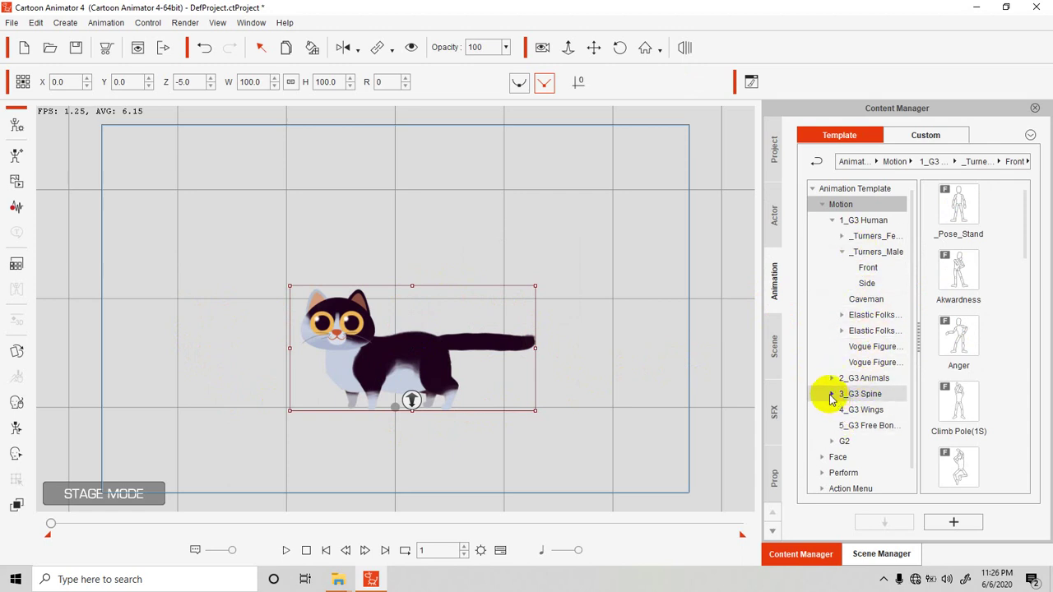
pyautogui.click(841, 254)
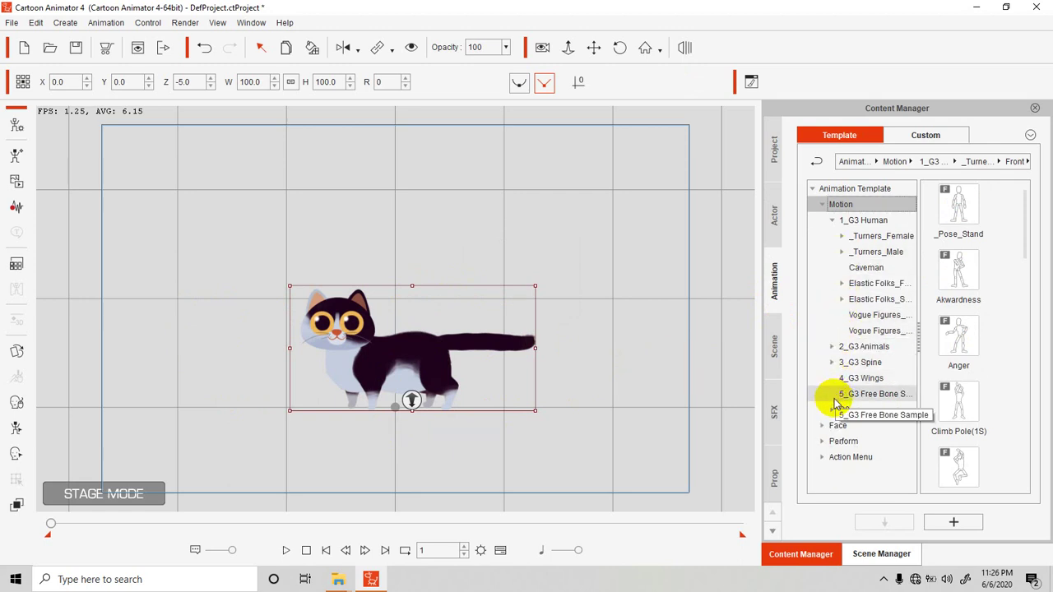
pyautogui.click(831, 220)
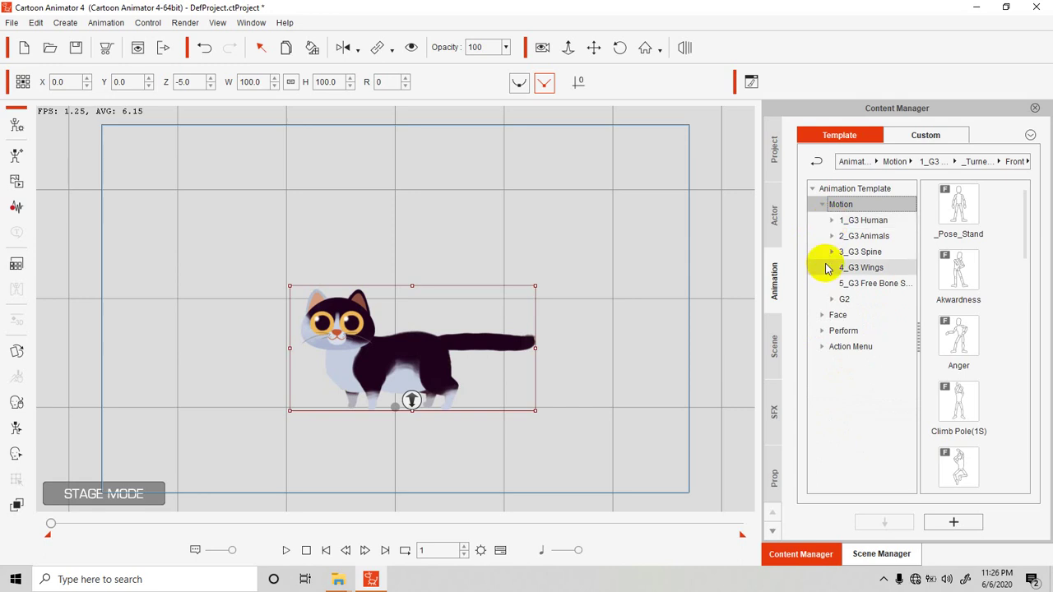
pyautogui.click(841, 236)
pyautogui.click(831, 236)
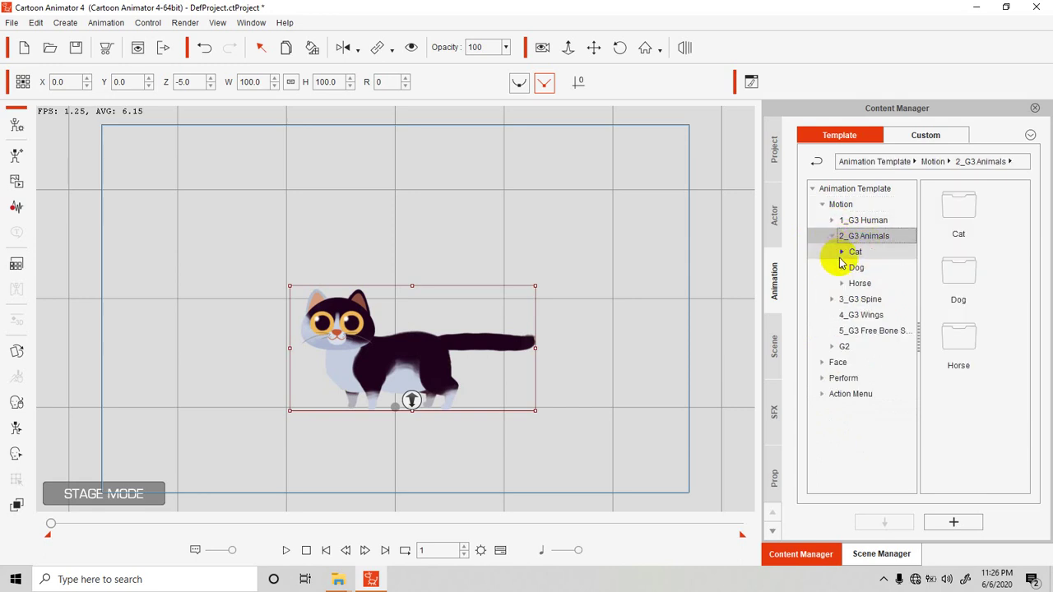
pyautogui.click(854, 252)
pyautogui.click(842, 251)
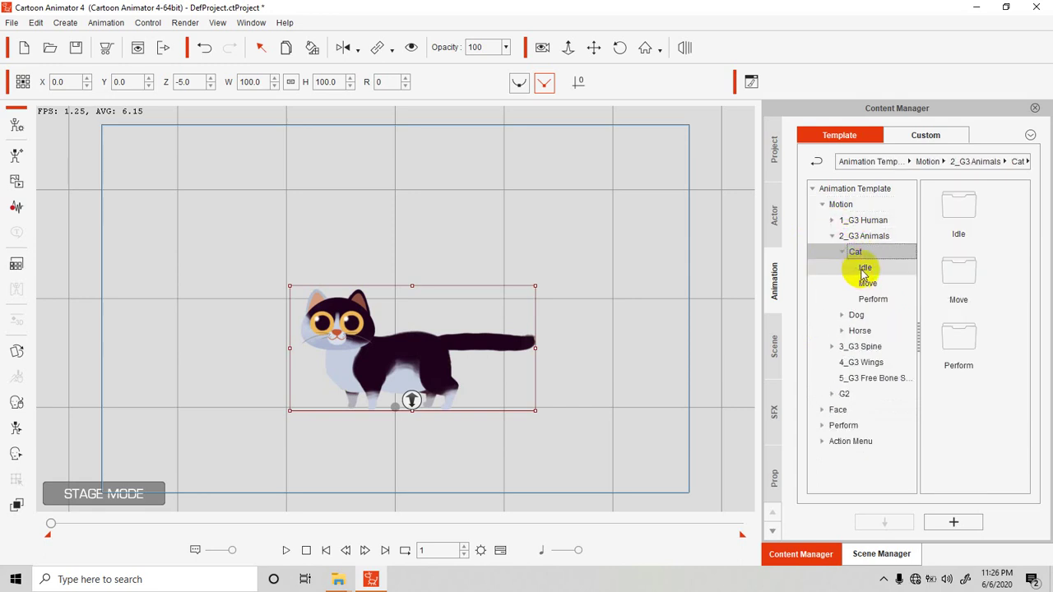
pyautogui.click(863, 272)
pyautogui.moveTo(960, 367); pyautogui.dragTo(416, 360)
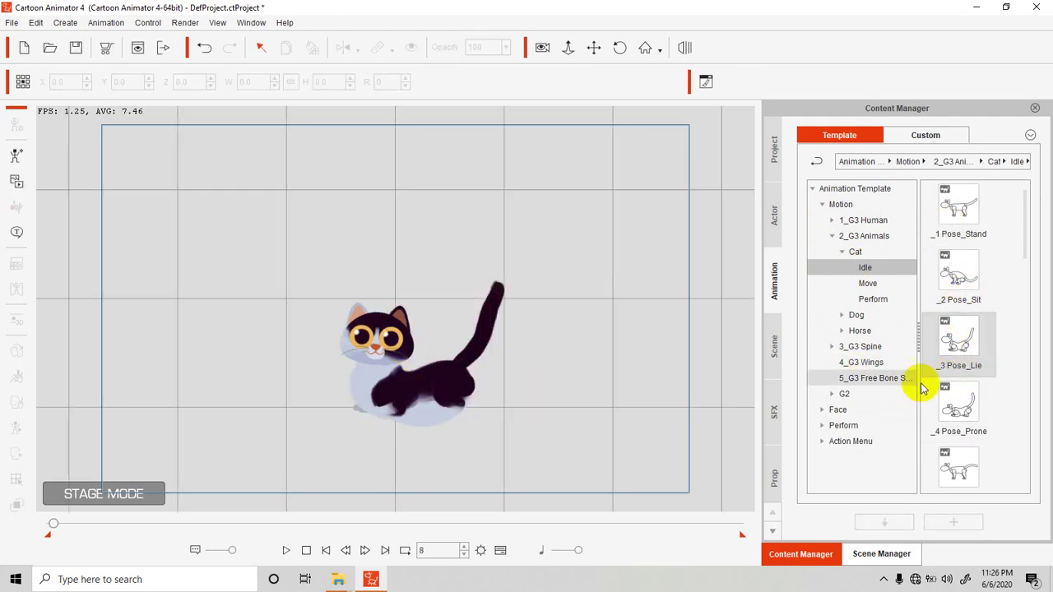
# Apply the Sit(3E) motion from the Idle templates to the cat, following the lying pose
pyautogui.moveTo(964, 418); pyautogui.dragTo(966, 422)
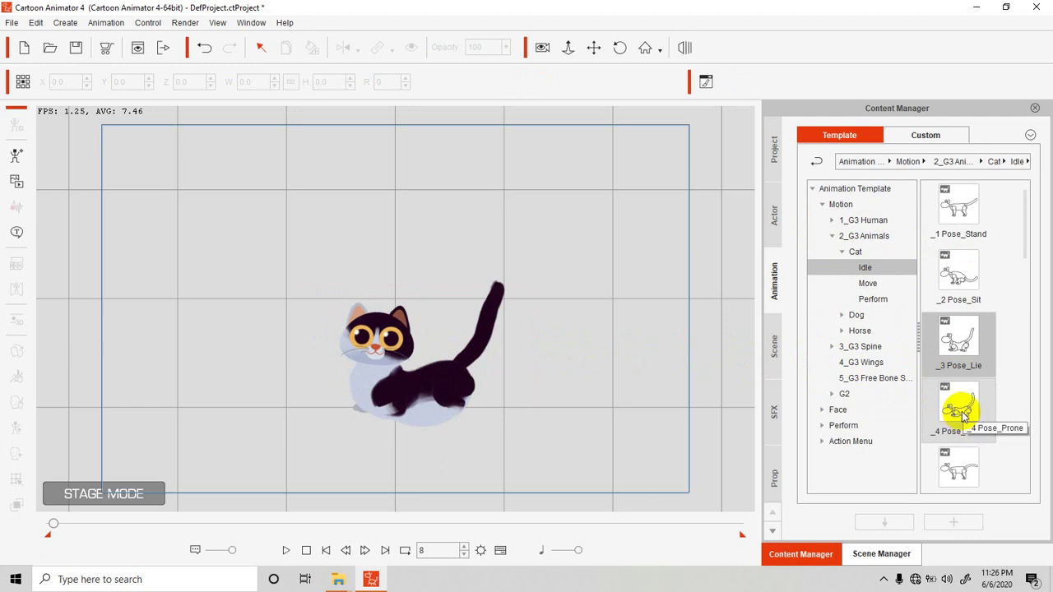
pyautogui.scroll(-10, 964, 418)
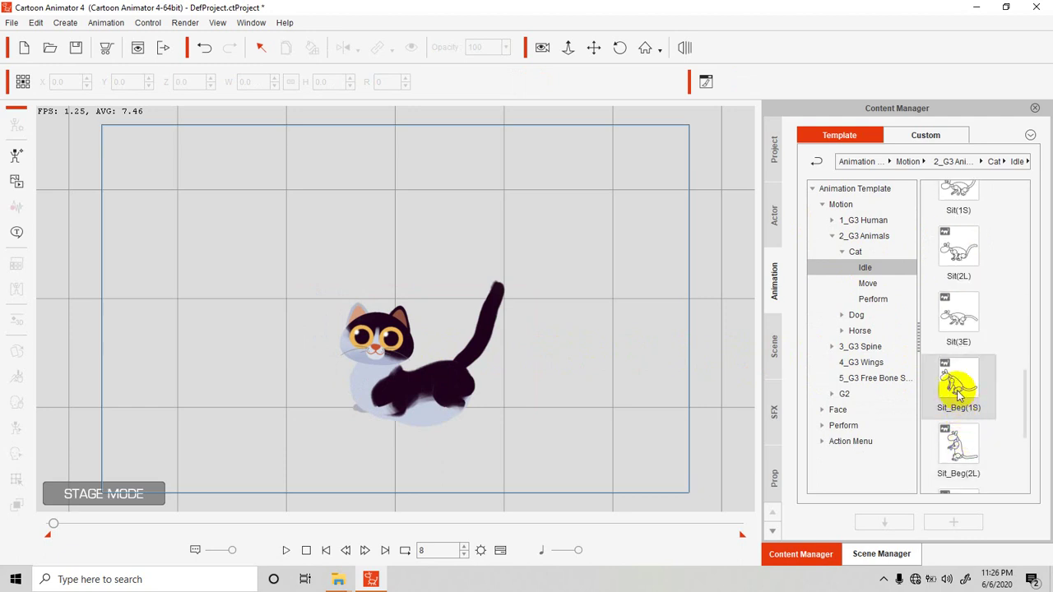
pyautogui.moveTo(958, 319); pyautogui.dragTo(393, 381)
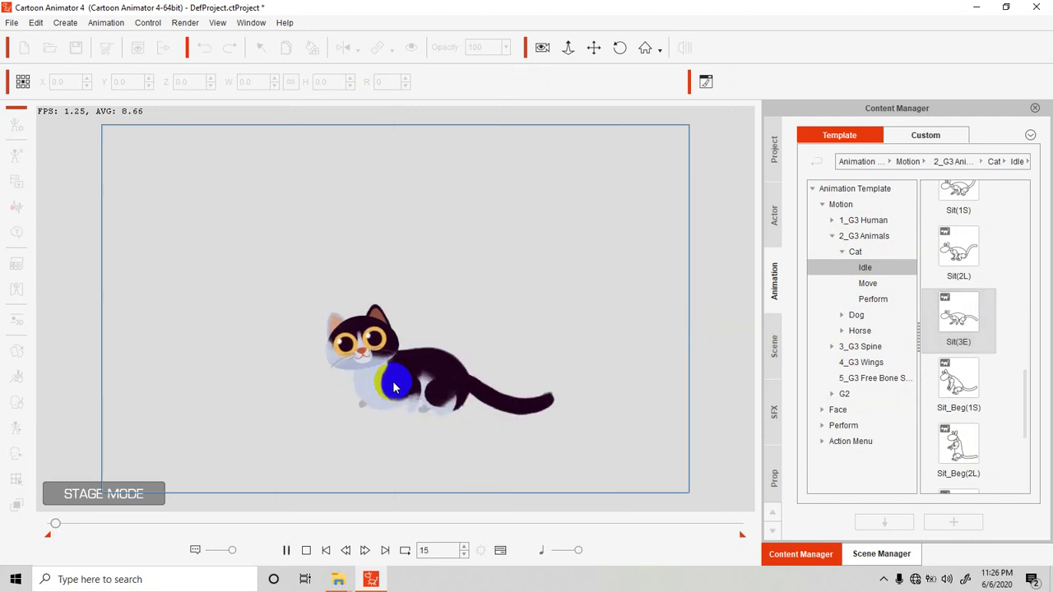
# Apply the Sit_Meow motion to the cat and look back through the other Idle motions
pyautogui.scroll(-3, 1012, 407)
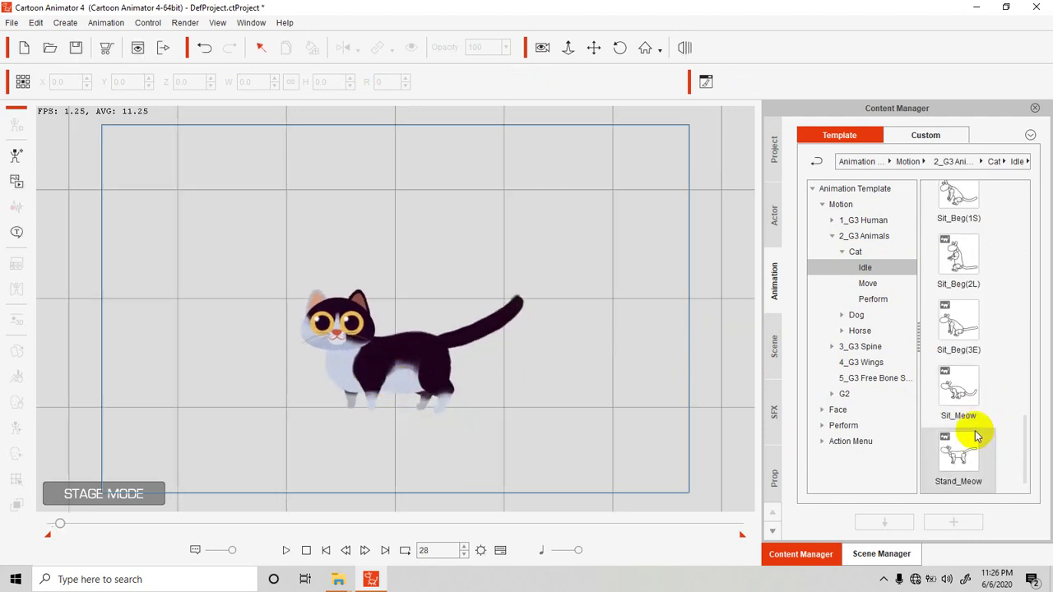
pyautogui.moveTo(962, 397); pyautogui.dragTo(378, 358)
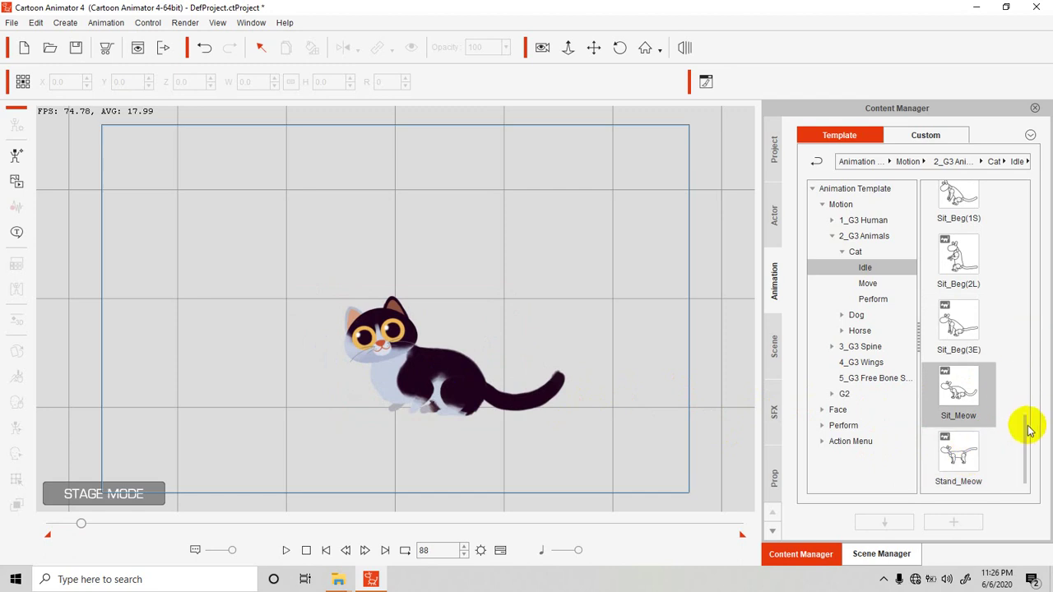
pyautogui.moveTo(1025, 421); pyautogui.dragTo(1026, 320)
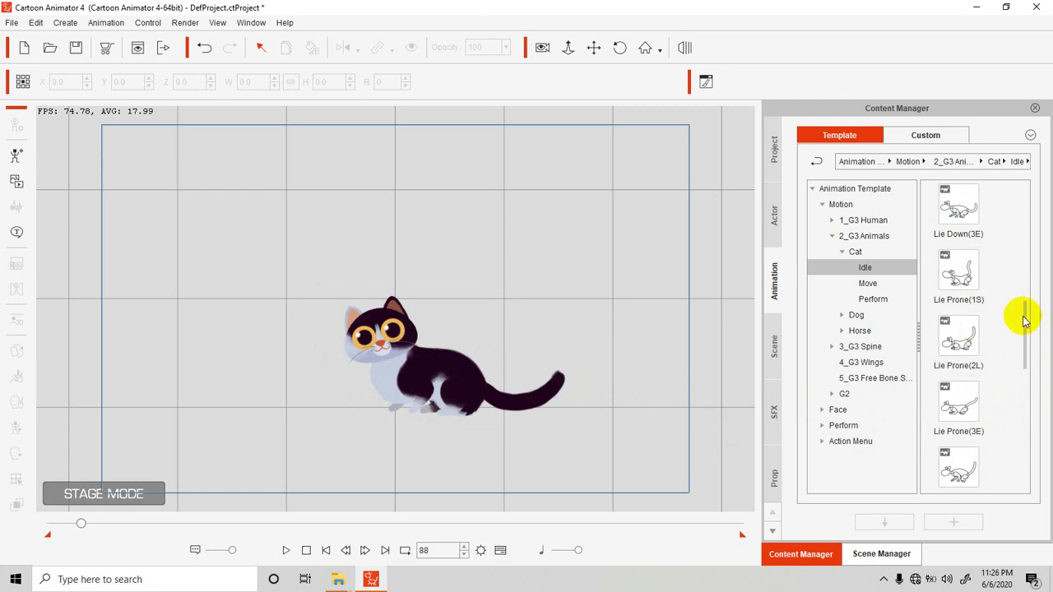
# Apply the Walk(1S) motion from the cat's Move templates at frame 88
pyautogui.click(868, 283)
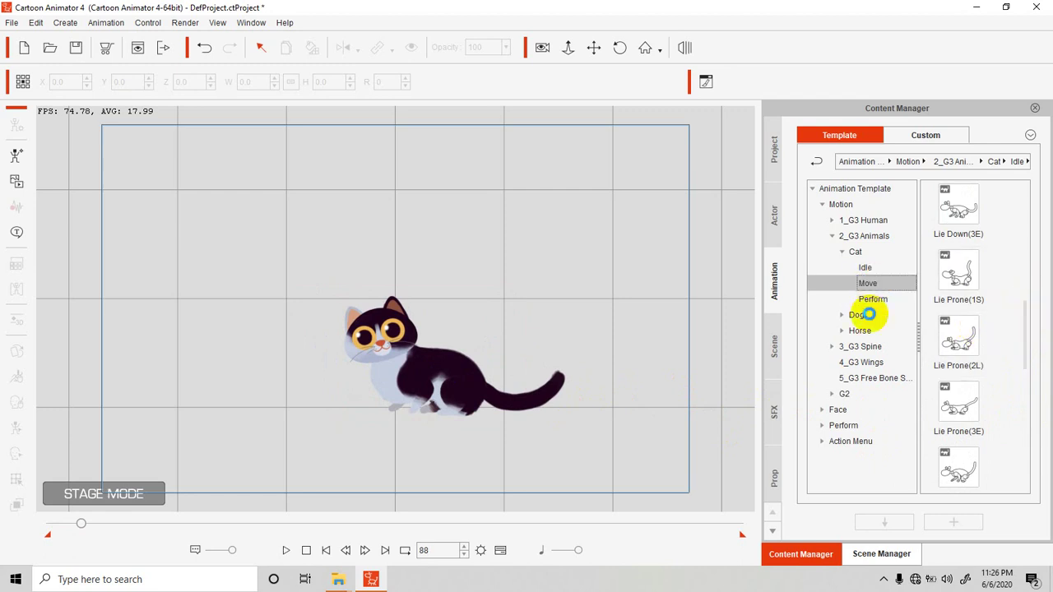
pyautogui.moveTo(954, 206); pyautogui.dragTo(380, 352)
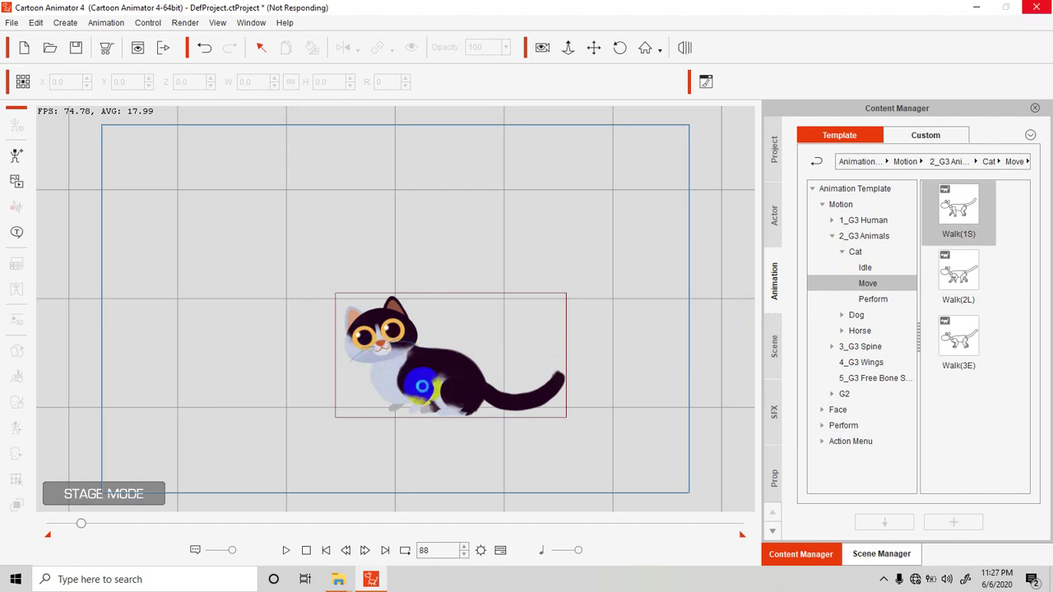
pyautogui.click(424, 392)
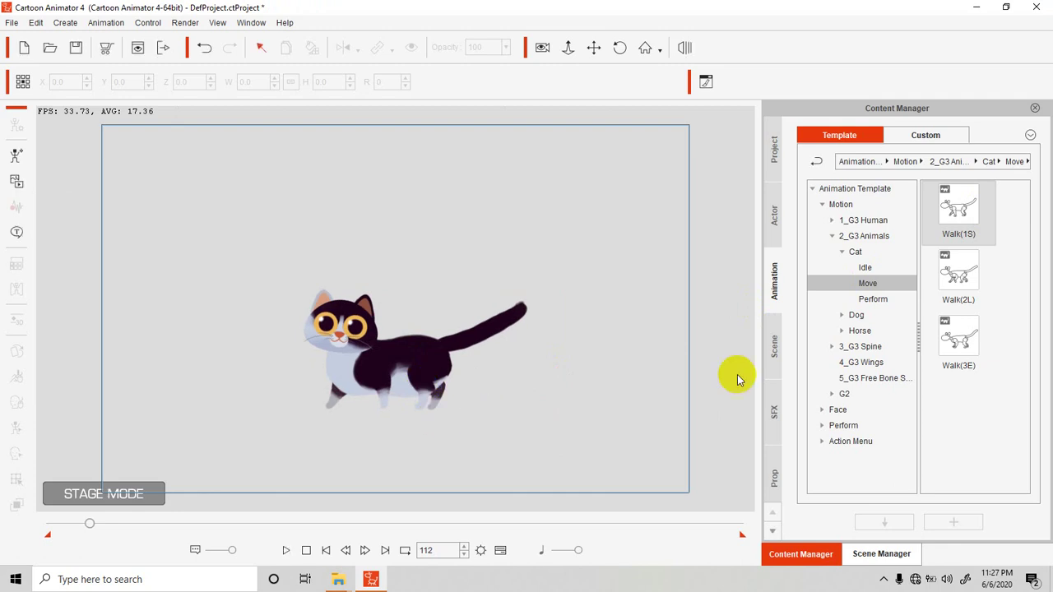
# Continue the cat's walk by applying Walk(2L), Walk(3E) and another Walk(1S) in sequence
pyautogui.moveTo(964, 278); pyautogui.dragTo(326, 351)
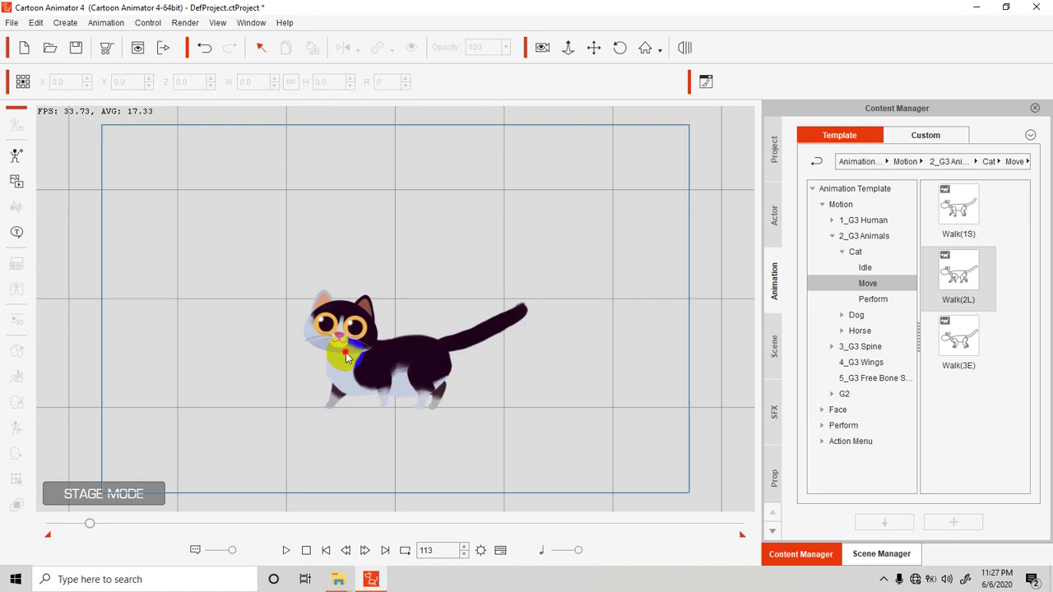
pyautogui.click(346, 352)
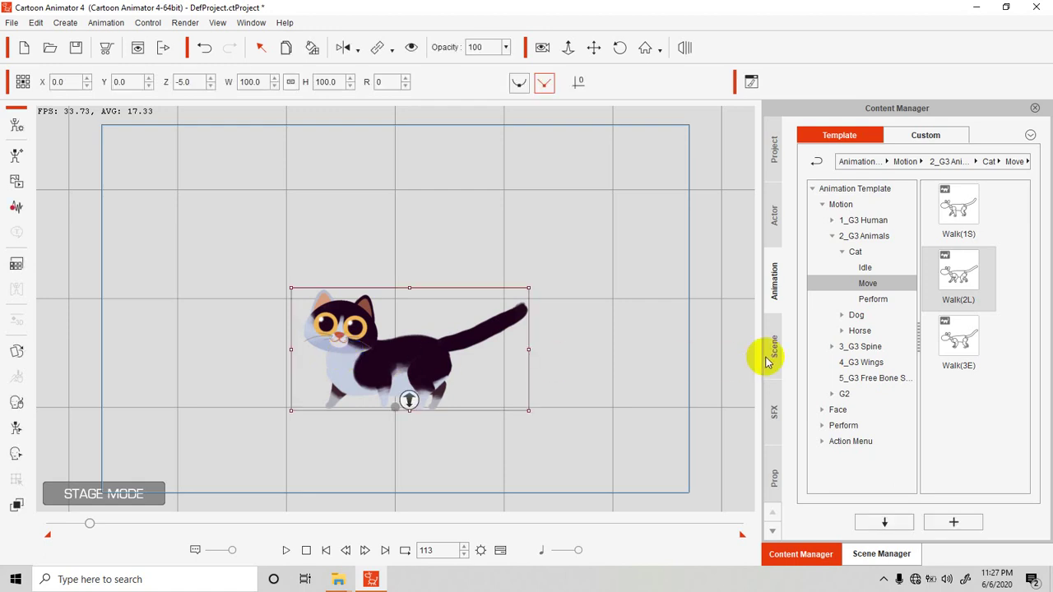
pyautogui.moveTo(954, 344); pyautogui.dragTo(387, 351)
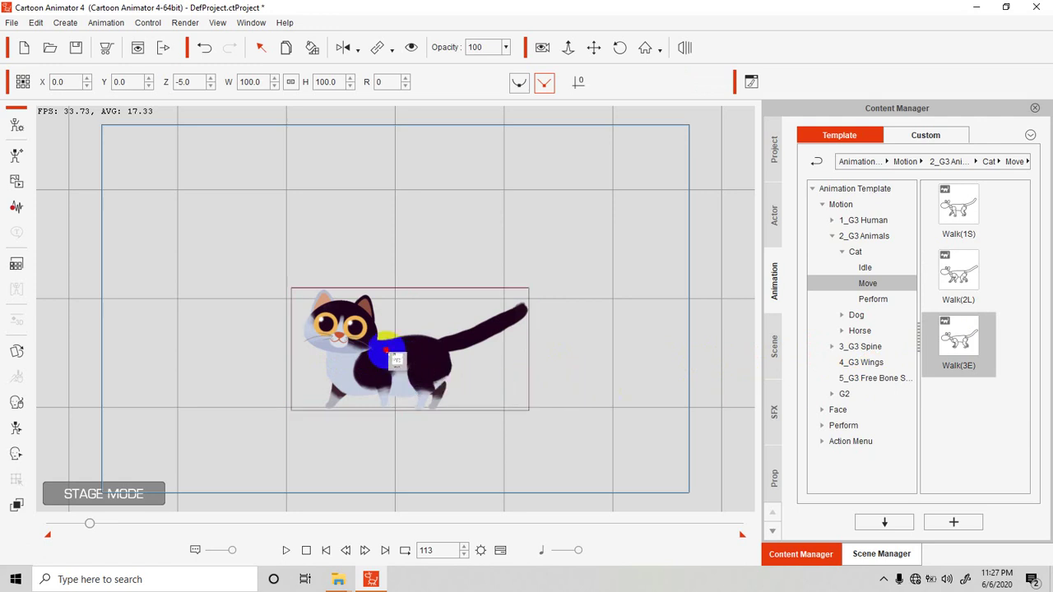
pyautogui.moveTo(388, 352); pyautogui.dragTo(389, 354)
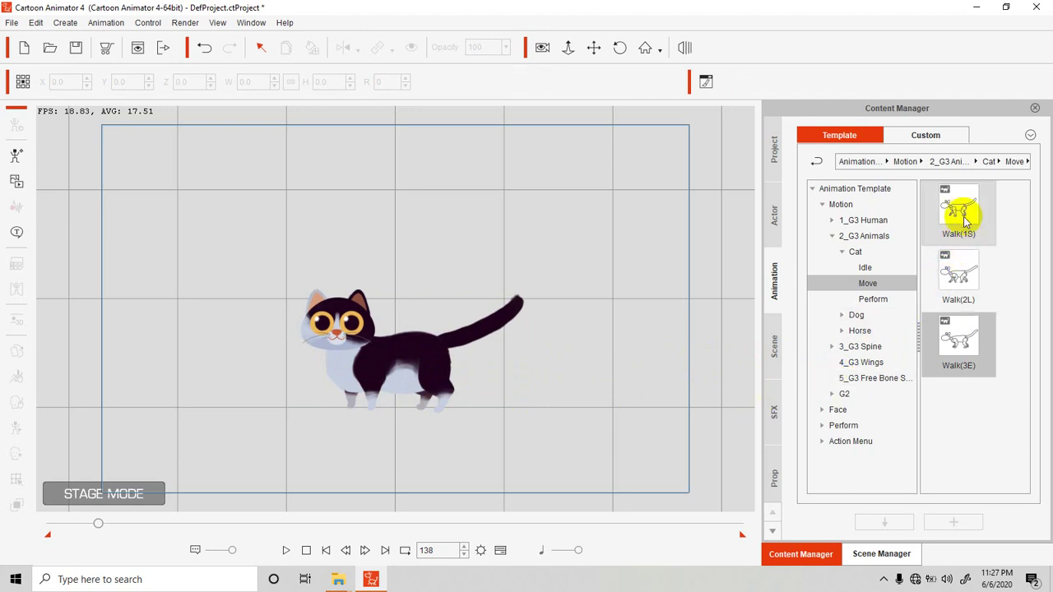
pyautogui.moveTo(963, 212); pyautogui.dragTo(347, 345)
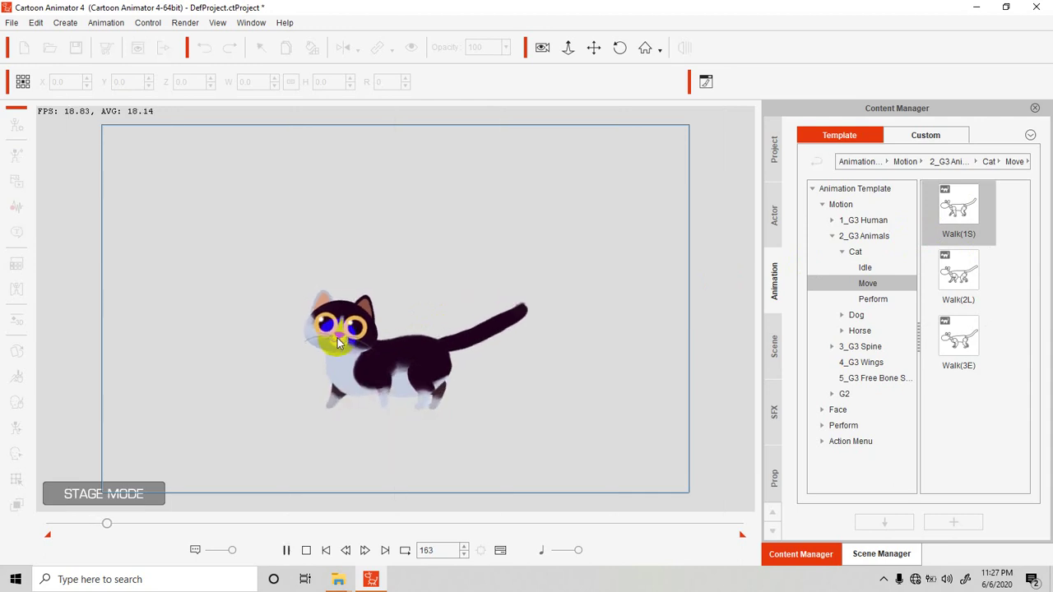
pyautogui.click(338, 338)
# Return to the start of the project and play back the cat's full motion sequence, pausing after the last walk clip
pyautogui.moveTo(107, 527); pyautogui.dragTo(44, 530)
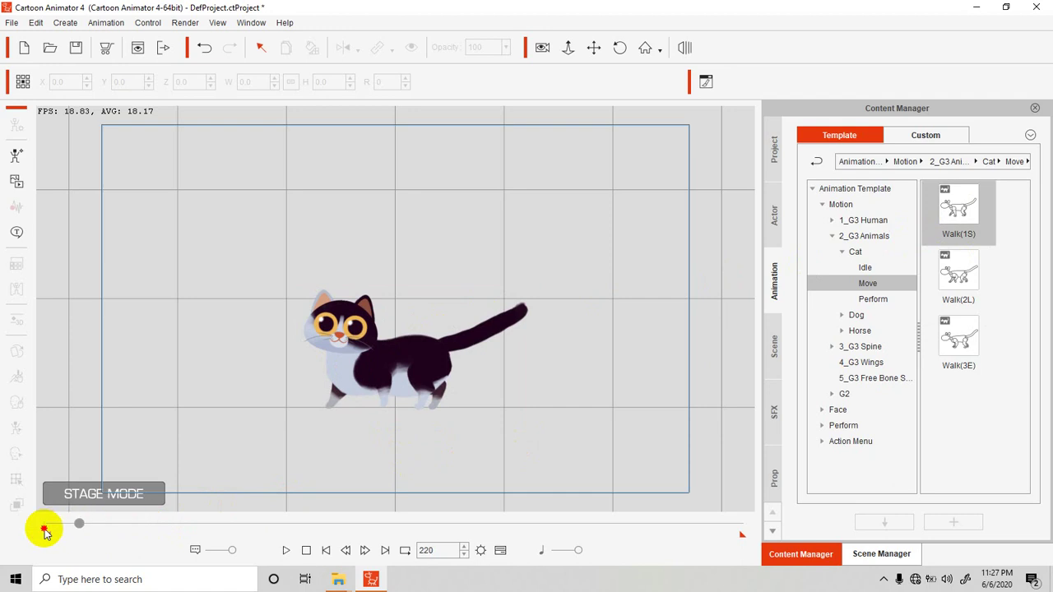
pyautogui.click(285, 550)
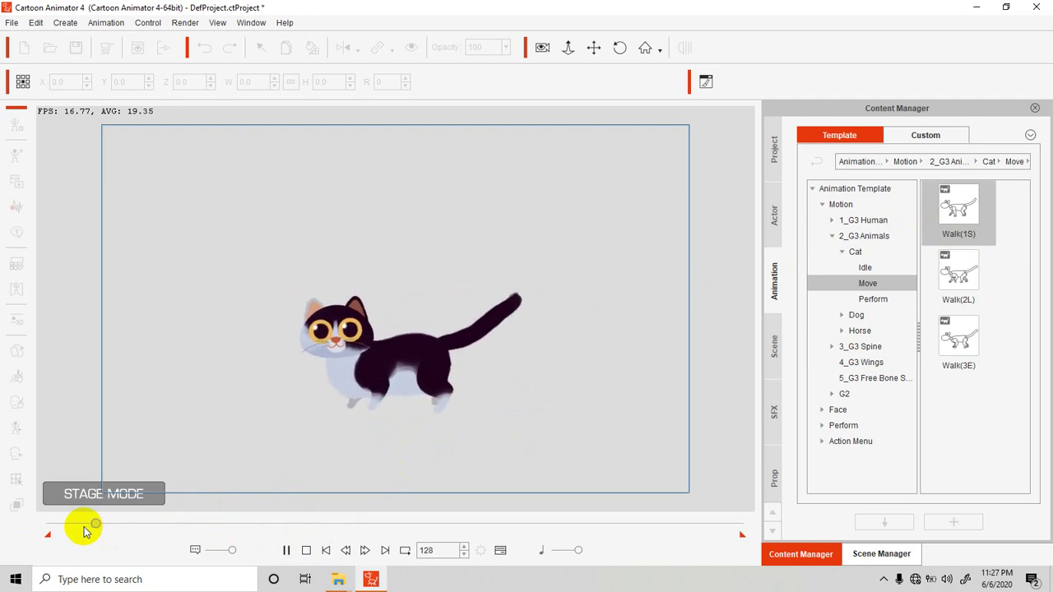
pyautogui.moveTo(104, 526); pyautogui.dragTo(50, 530)
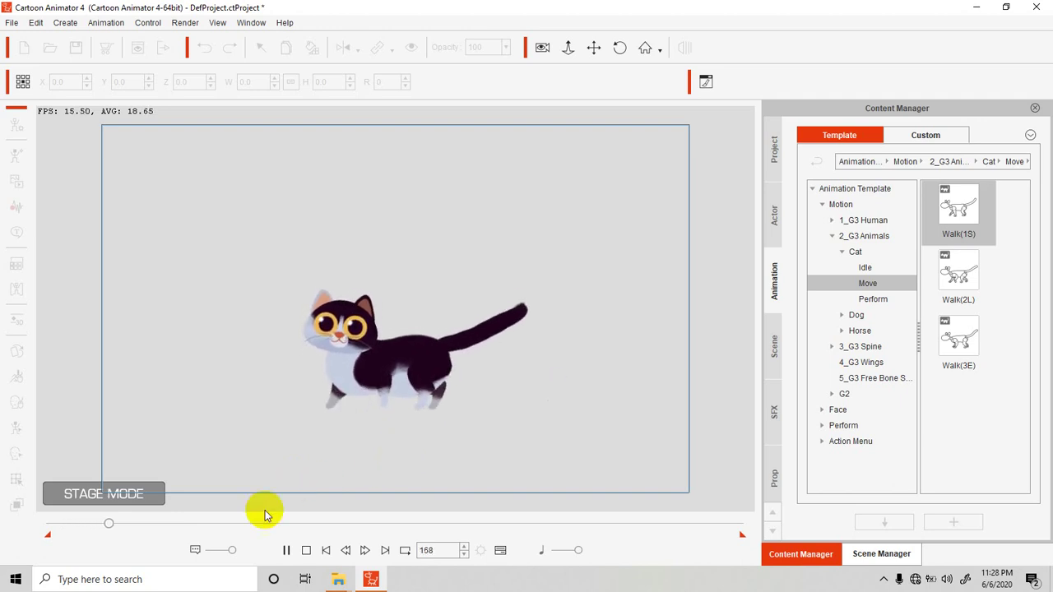
pyautogui.click(286, 553)
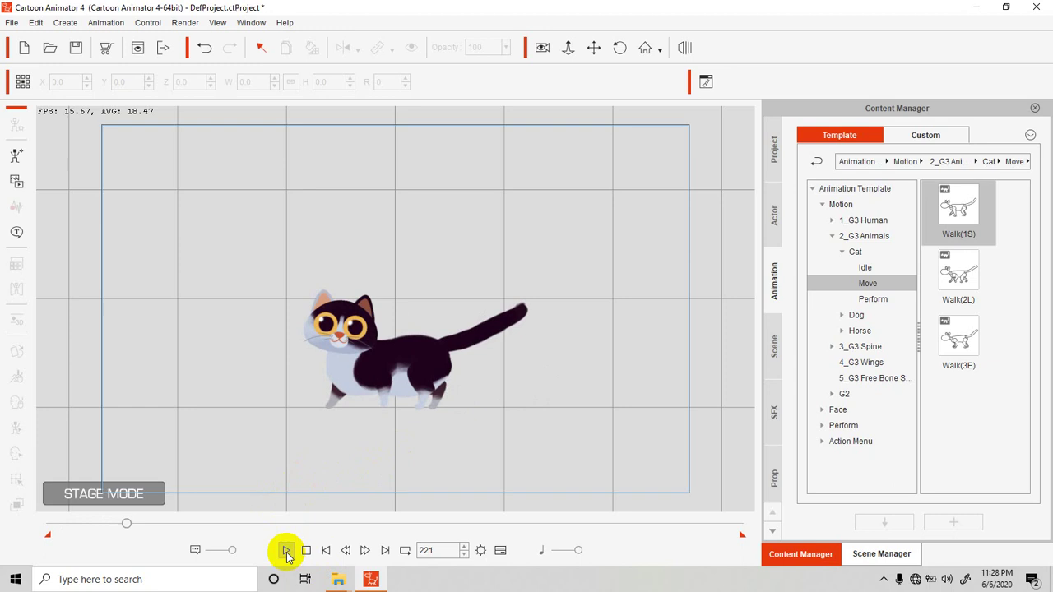
# Open the file browser for creating a new character and cancel it
pyautogui.click(17, 158)
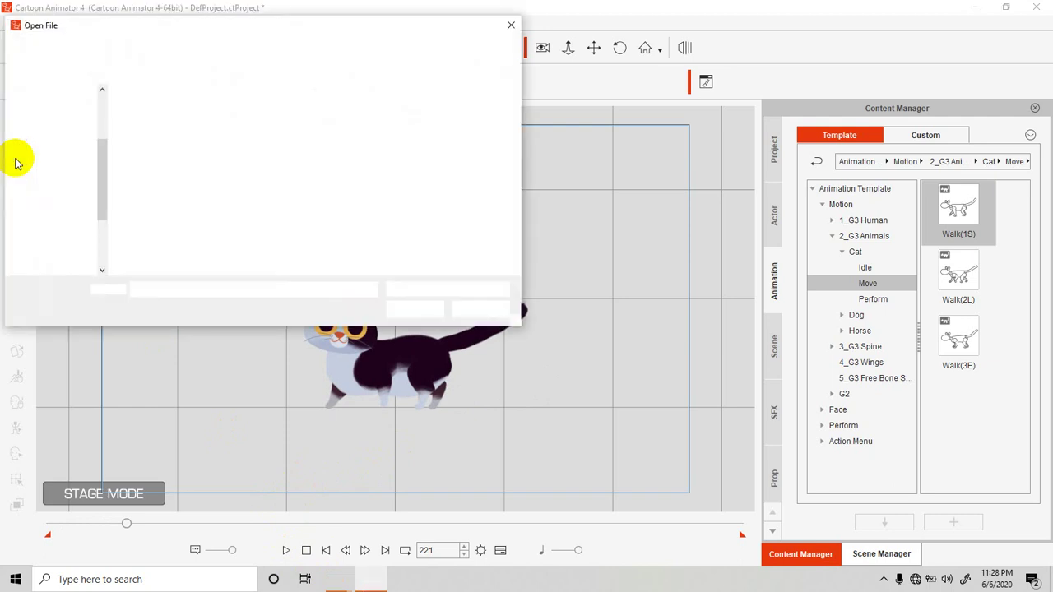
pyautogui.click(480, 310)
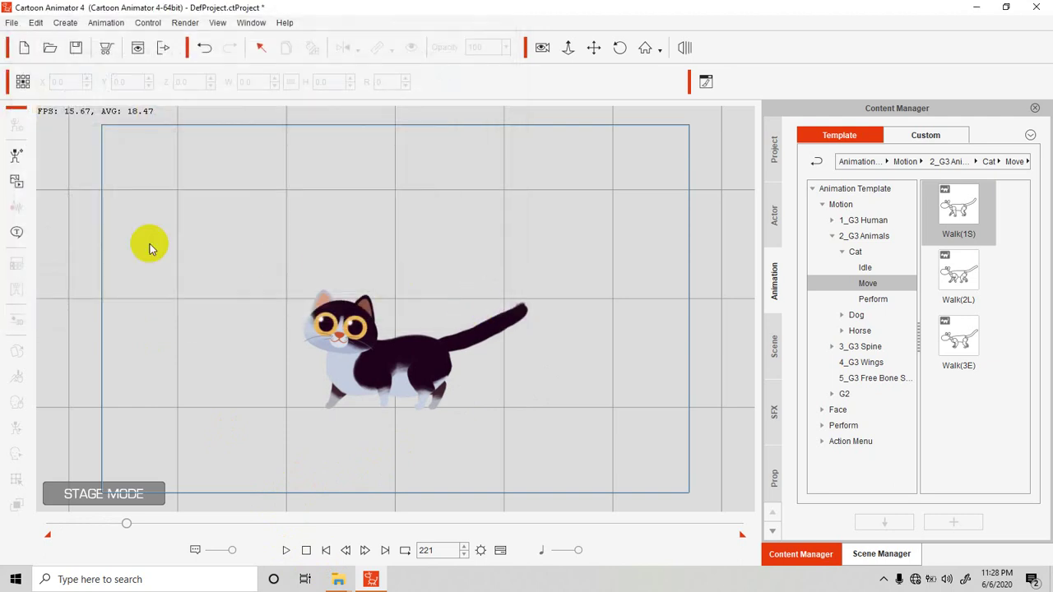
# Rewind the project to frame 1 and open the cat in the Character Composer, continuing past the motion notice
pyautogui.moveTo(124, 526); pyautogui.dragTo(40, 535)
pyautogui.click(404, 383)
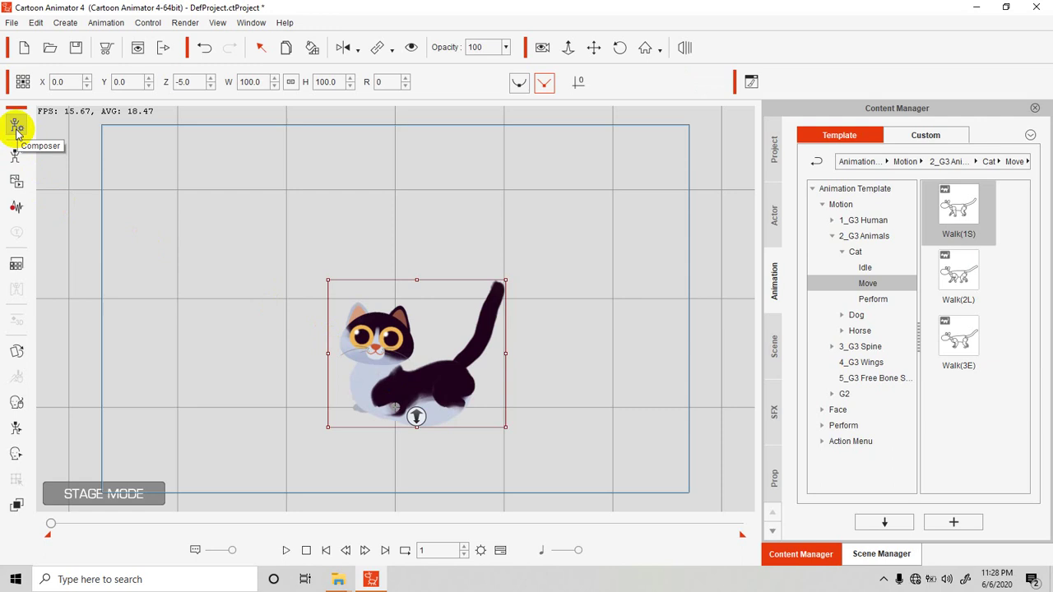
pyautogui.click(17, 129)
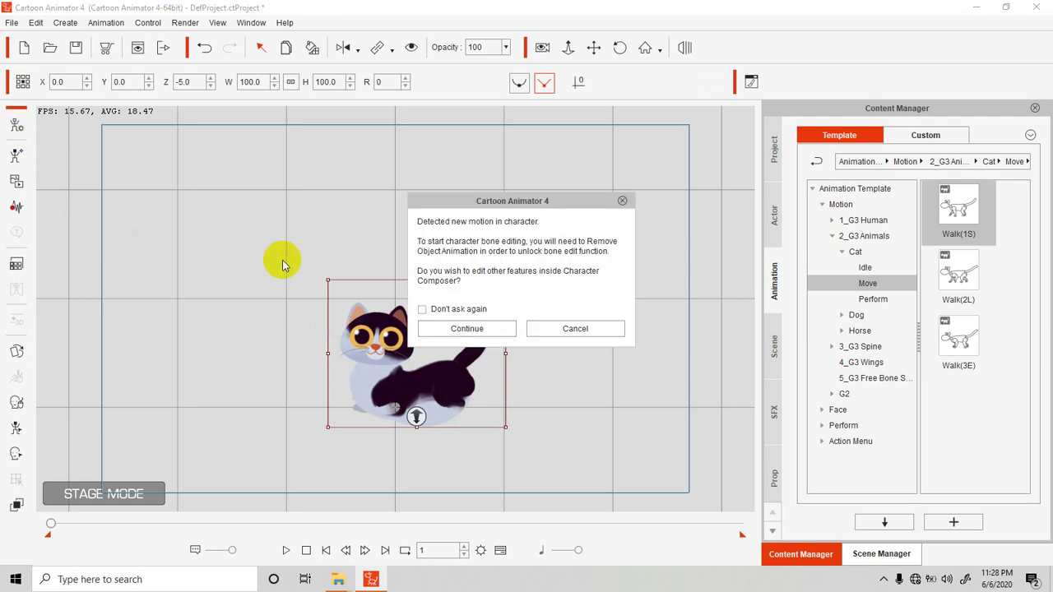
pyautogui.click(431, 329)
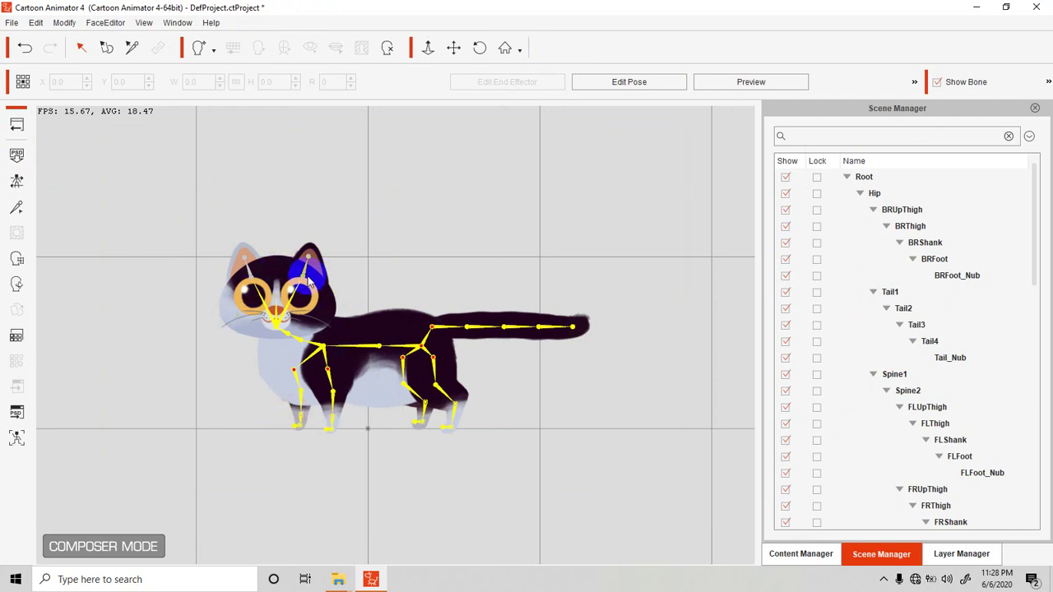
# Set the cat's PSD export options to Head & Body in one file with an image scale of 0.4
pyautogui.click(16, 412)
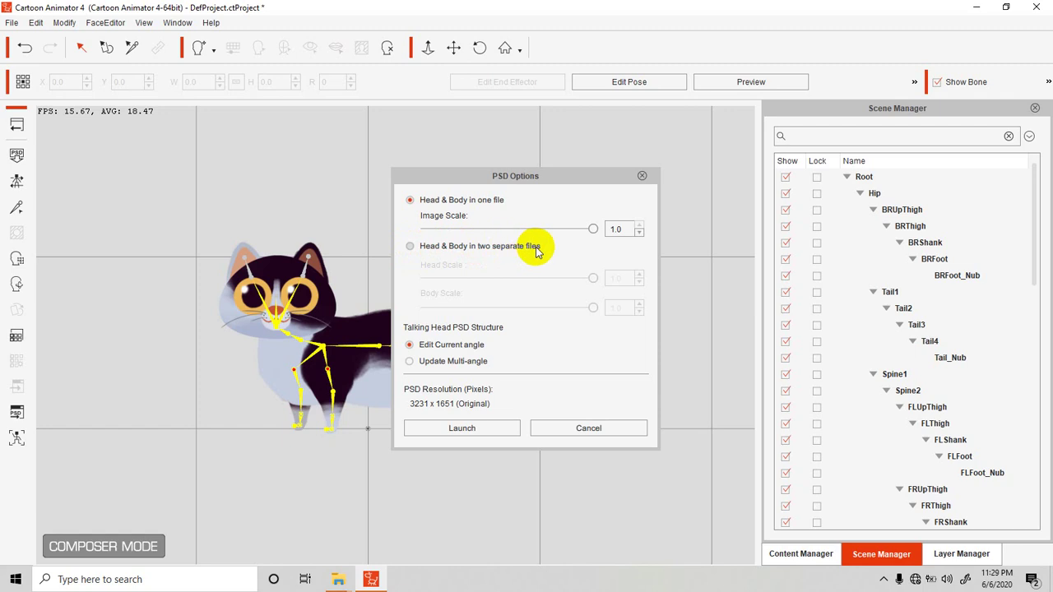
pyautogui.click(410, 200)
pyautogui.click(441, 230)
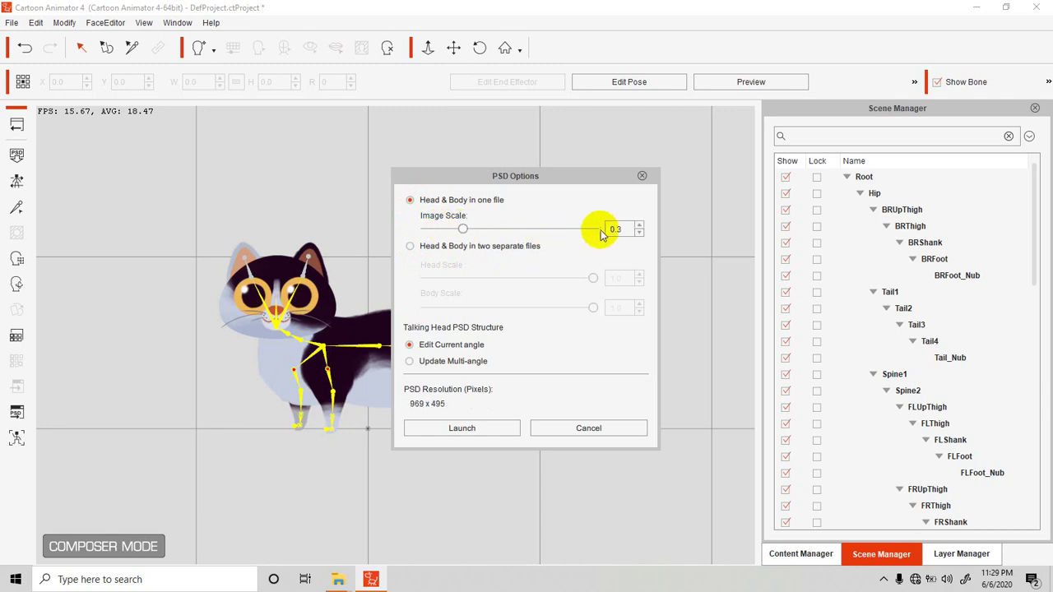
pyautogui.click(463, 230)
pyautogui.moveTo(463, 229); pyautogui.dragTo(603, 237)
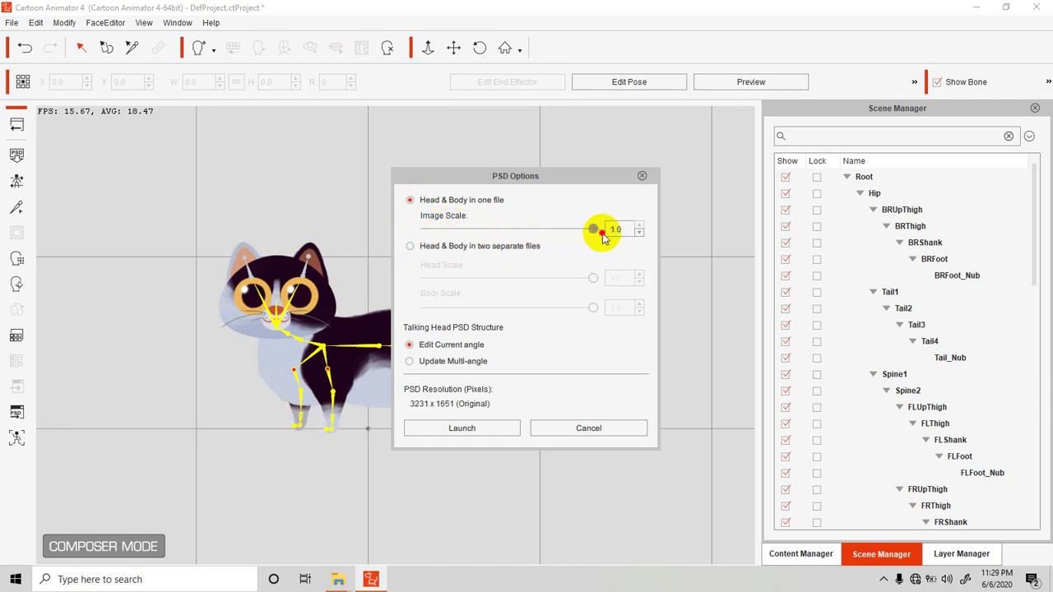
pyautogui.moveTo(603, 237); pyautogui.dragTo(481, 236)
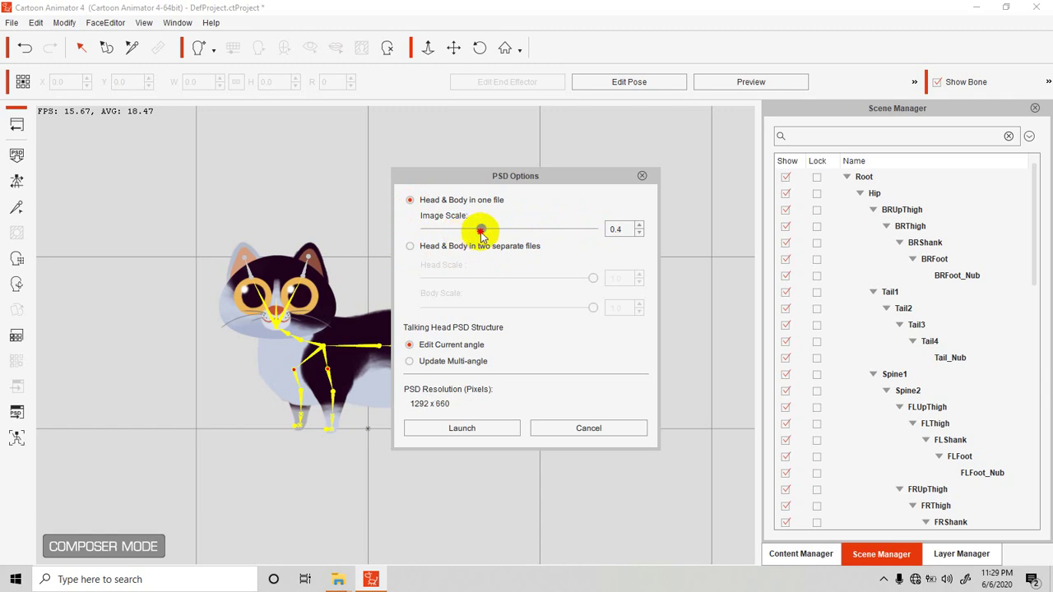
# Launch the cat's PSD export and browse to the C: drive to locate the image editor's executable
pyautogui.click(437, 429)
pyautogui.click(523, 319)
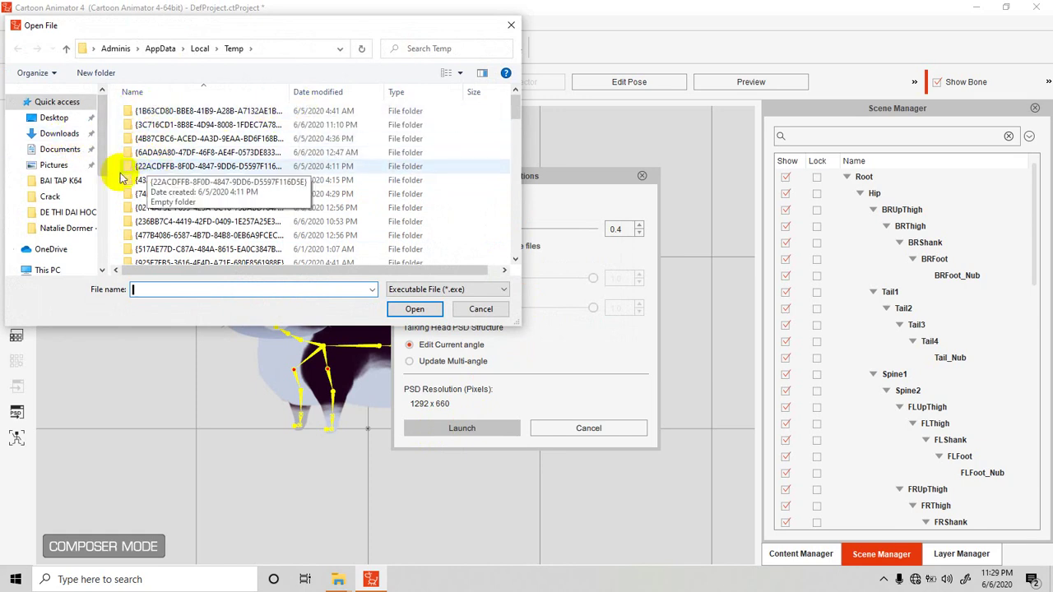
pyautogui.moveTo(102, 160); pyautogui.dragTo(100, 194)
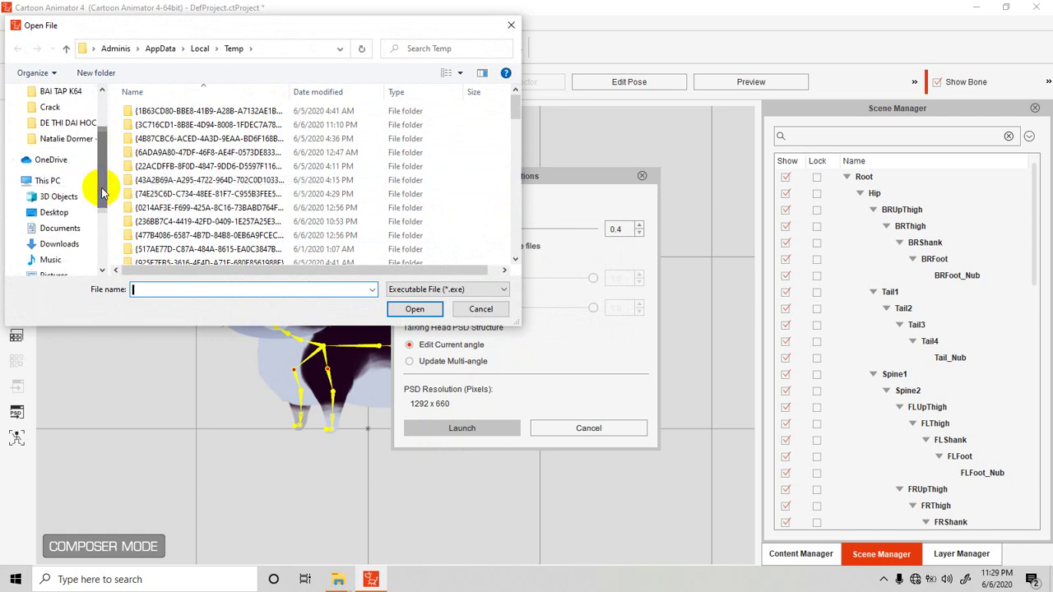
pyautogui.click(84, 182)
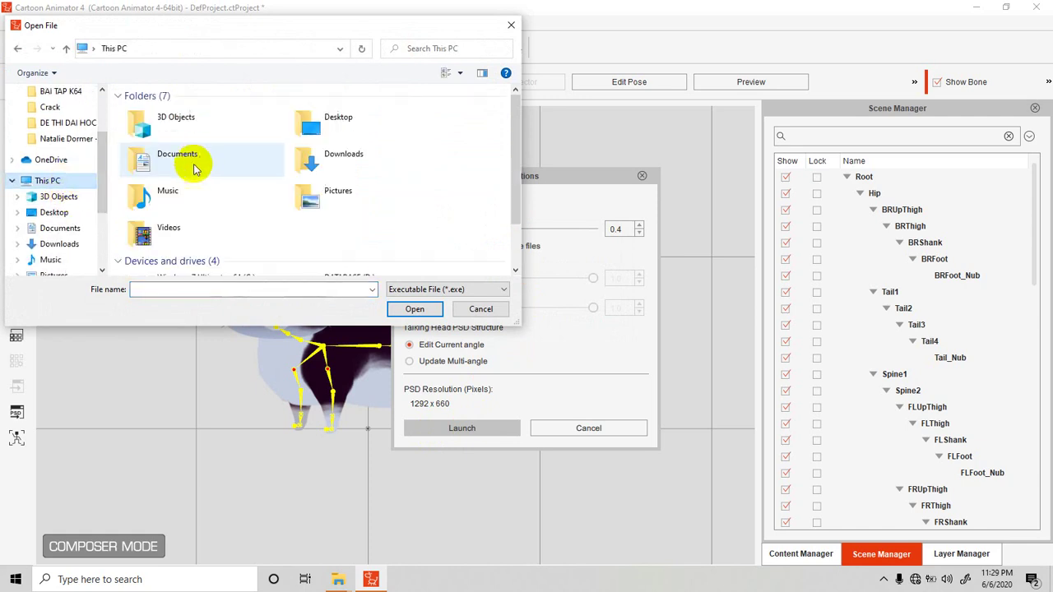
pyautogui.moveTo(508, 151); pyautogui.dragTo(509, 202)
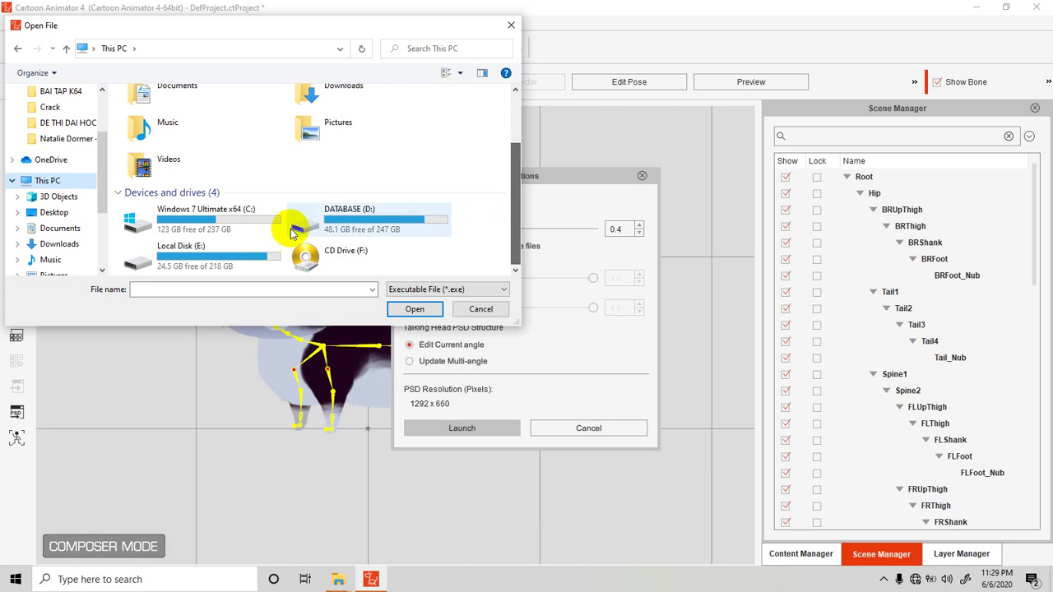
pyautogui.doubleClick(238, 231)
pyautogui.scroll(-5, 181, 193)
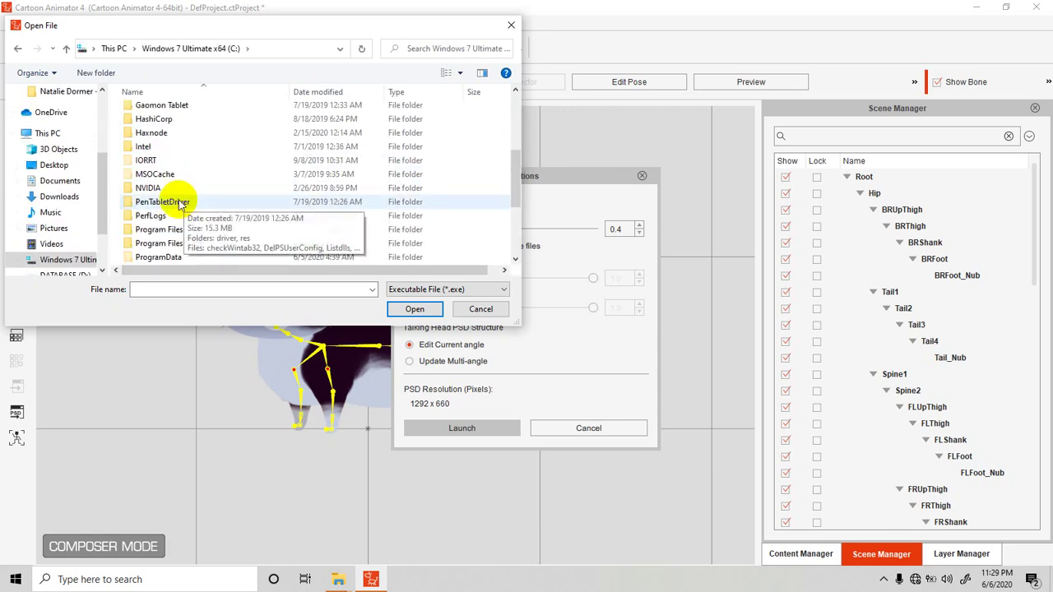
pyautogui.click(156, 190)
pyautogui.doubleClick(156, 190)
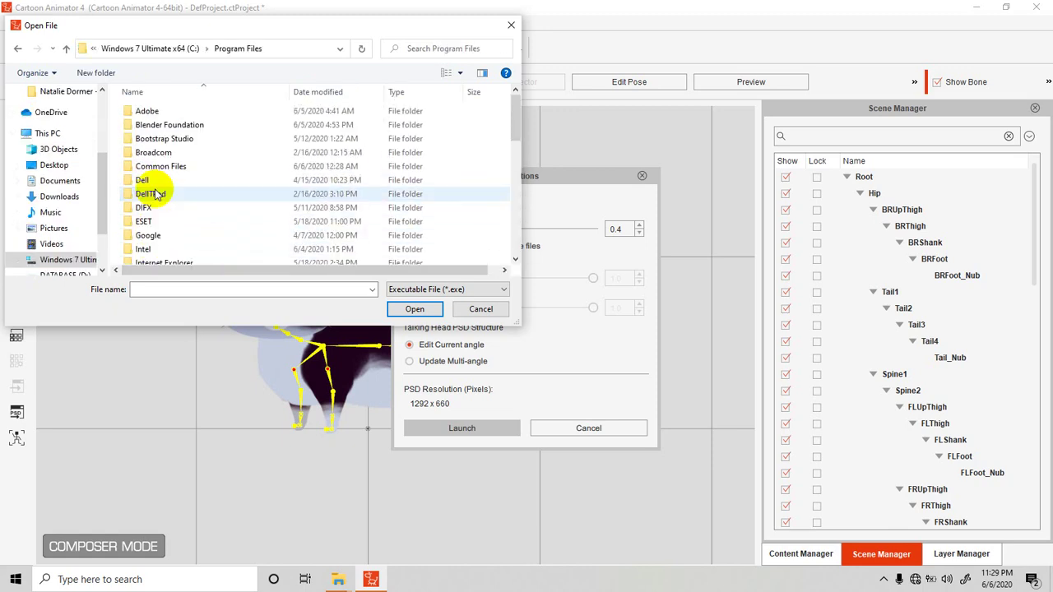
pyautogui.doubleClick(144, 110)
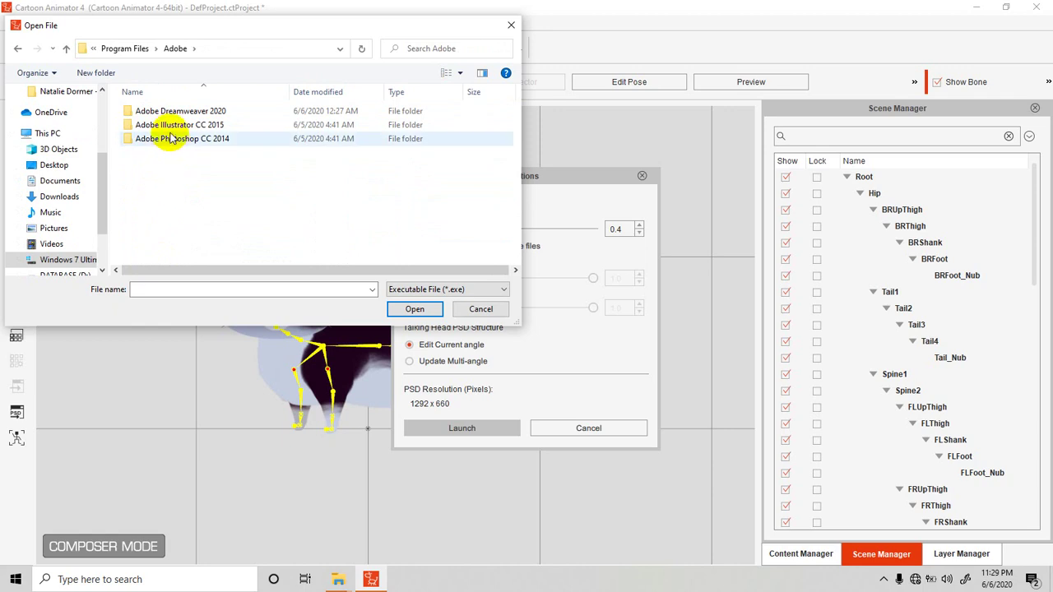
pyautogui.click(66, 49)
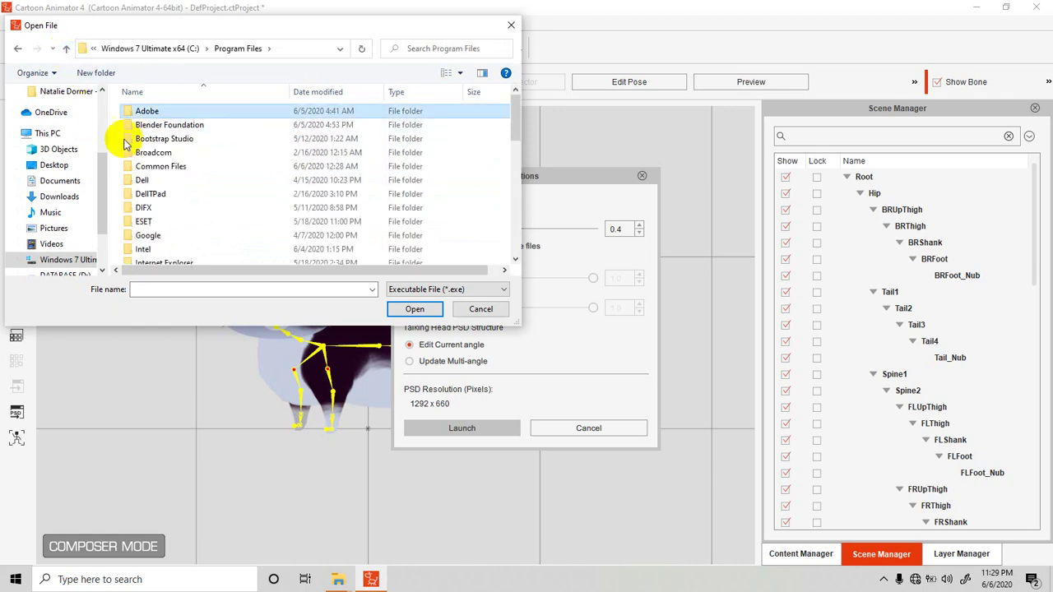
pyautogui.scroll(-3, 181, 189)
pyautogui.scroll(-4, 180, 237)
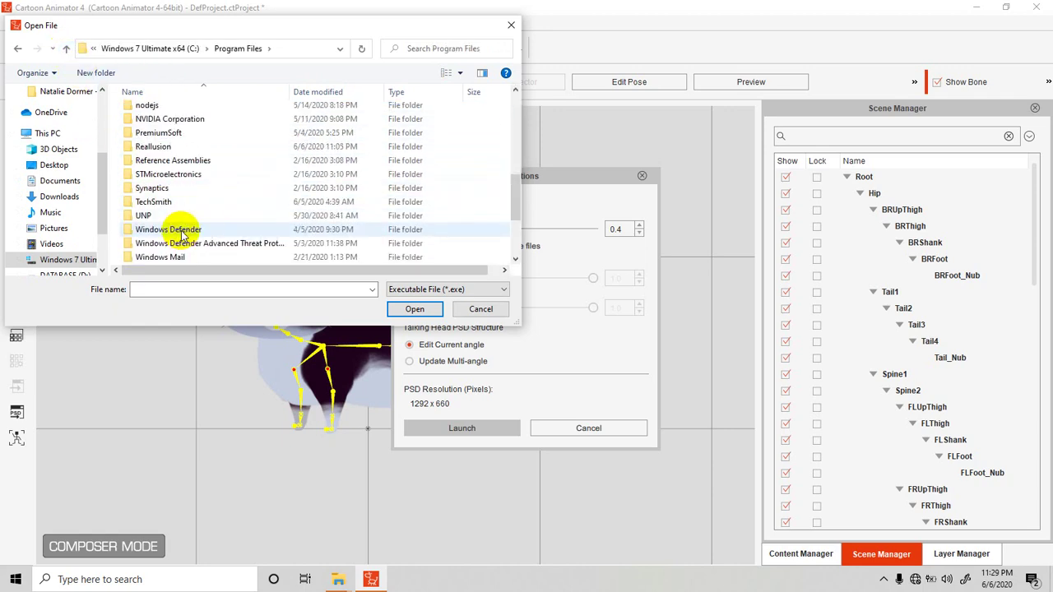
pyautogui.click(65, 50)
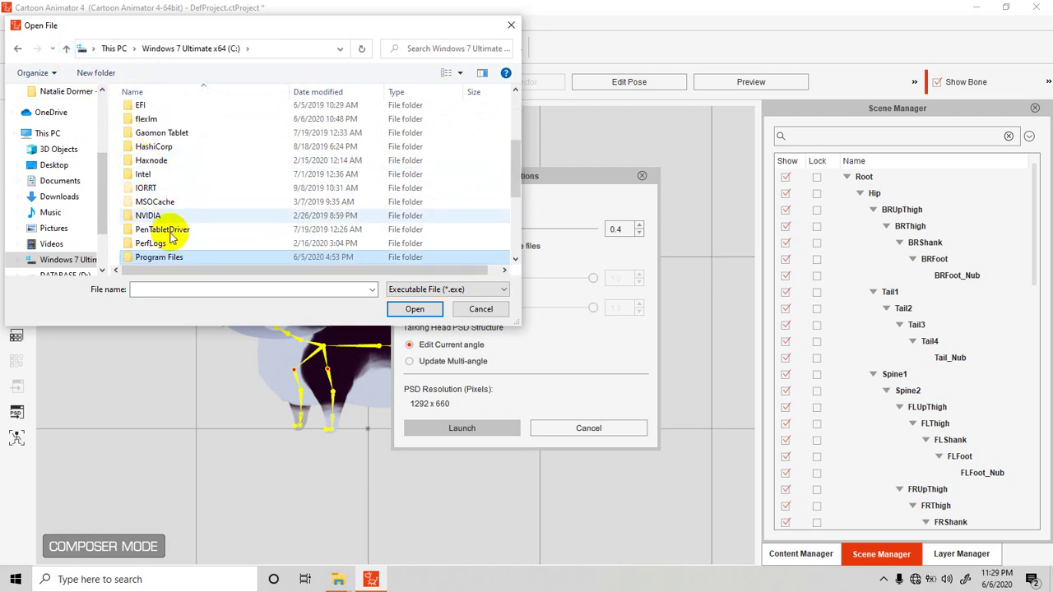
# Choose the Photoshop application in Program Files (x86) > Adobe > Adobe Photoshop CS2 as the PSD editor
pyautogui.scroll(-2, 170, 222)
pyautogui.click(174, 230)
pyautogui.doubleClick(174, 232)
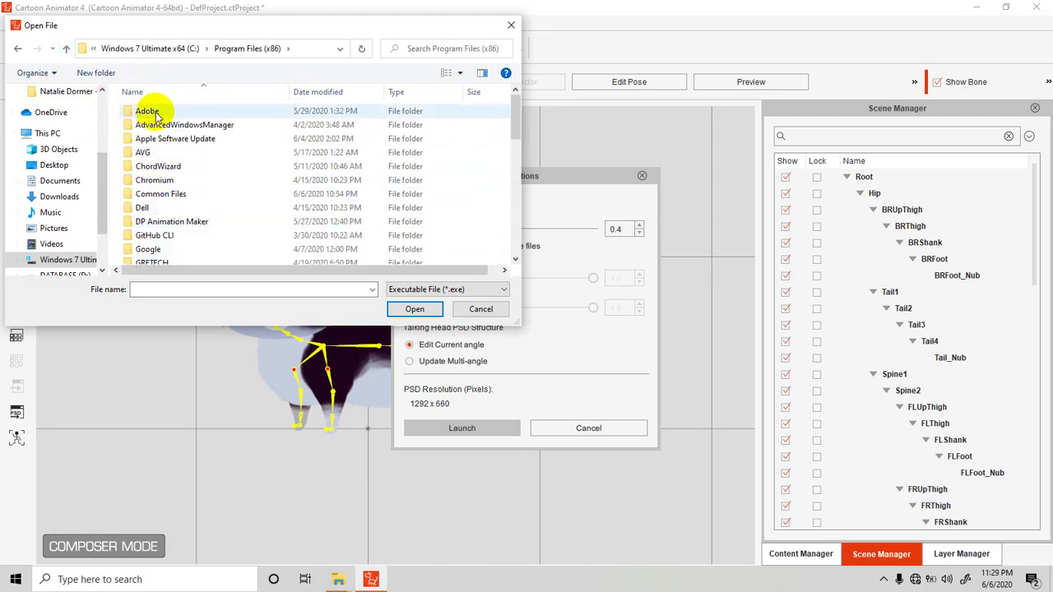
pyautogui.doubleClick(146, 107)
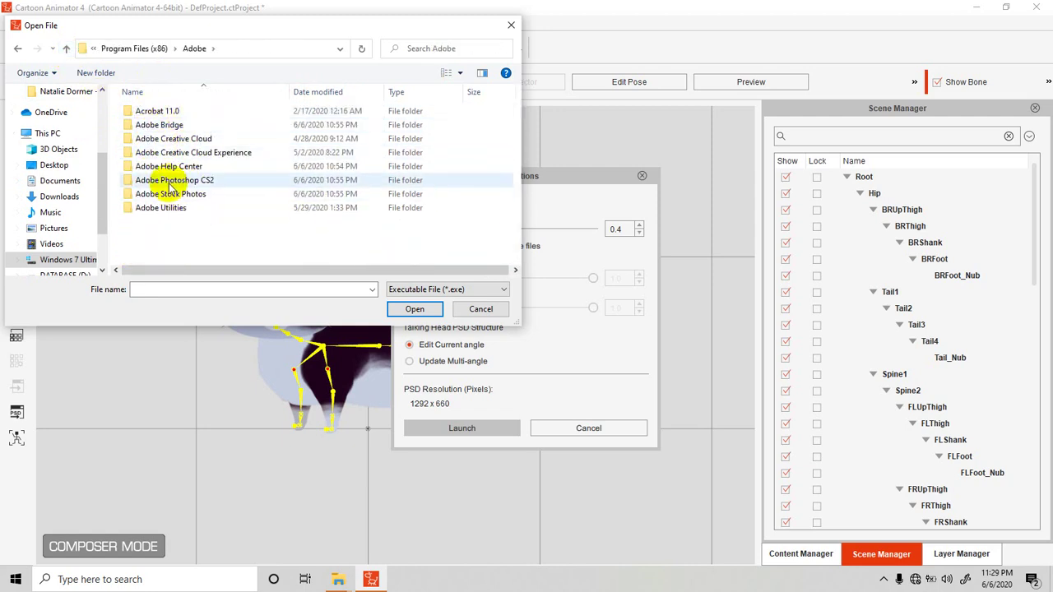
pyautogui.doubleClick(165, 181)
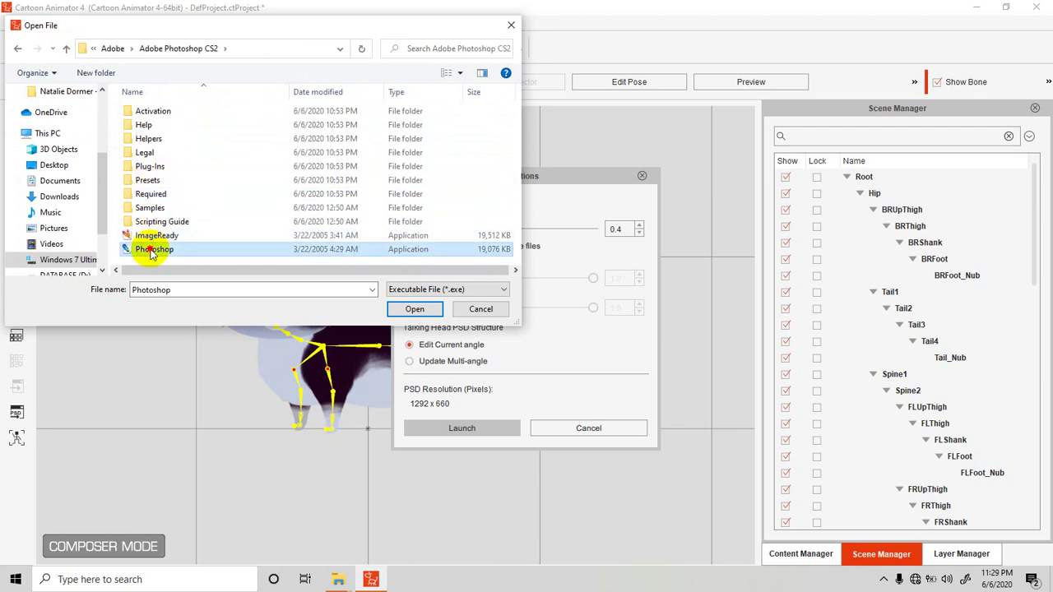
pyautogui.doubleClick(152, 249)
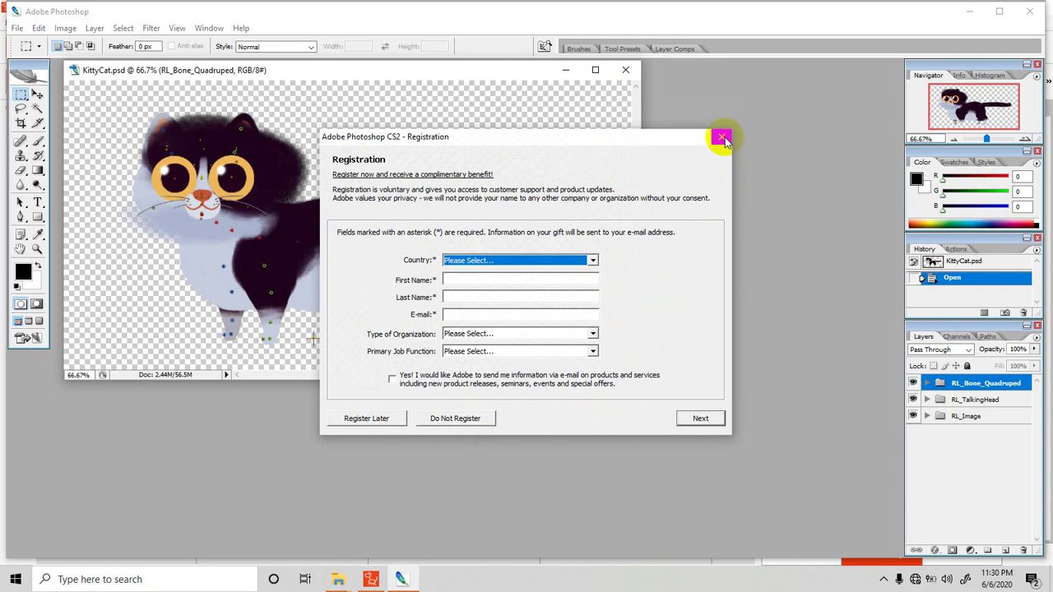
# In Photoshop, decline the product registration and maximize the KittyCat.psd document
pyautogui.click(445, 421)
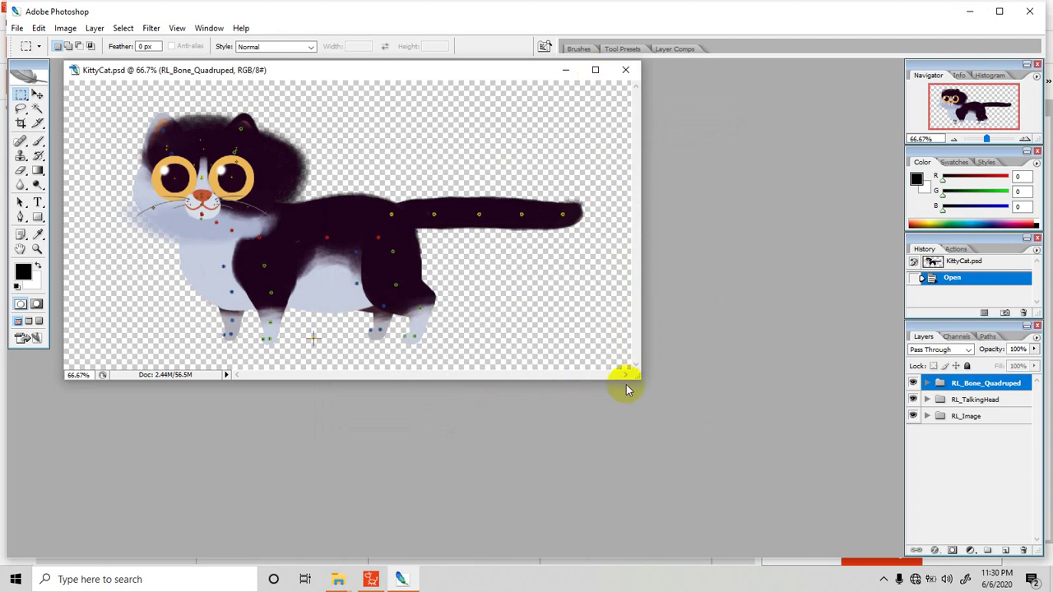
pyautogui.click(419, 230)
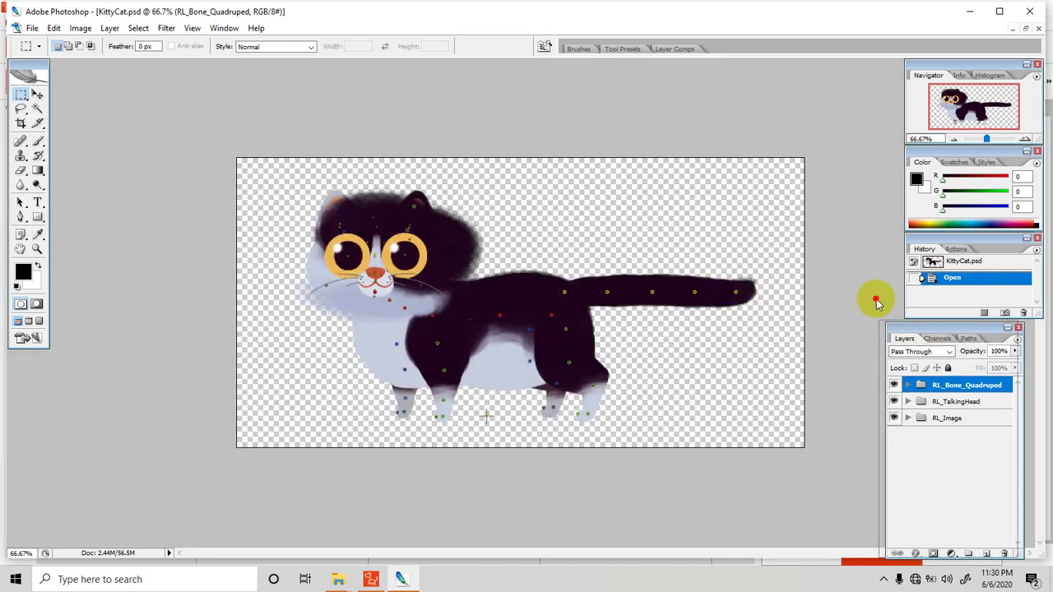
# Place the Layers palette beside the cat artwork and deselect the RL_Bone_Quadruped group
pyautogui.moveTo(859, 249); pyautogui.dragTo(860, 247)
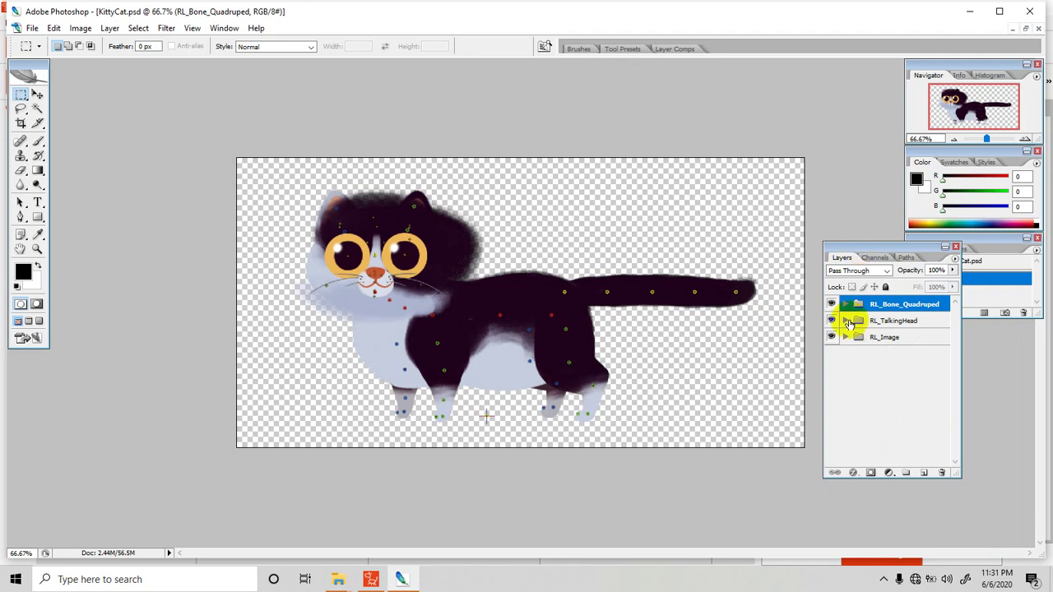
pyautogui.moveTo(870, 245); pyautogui.dragTo(848, 150)
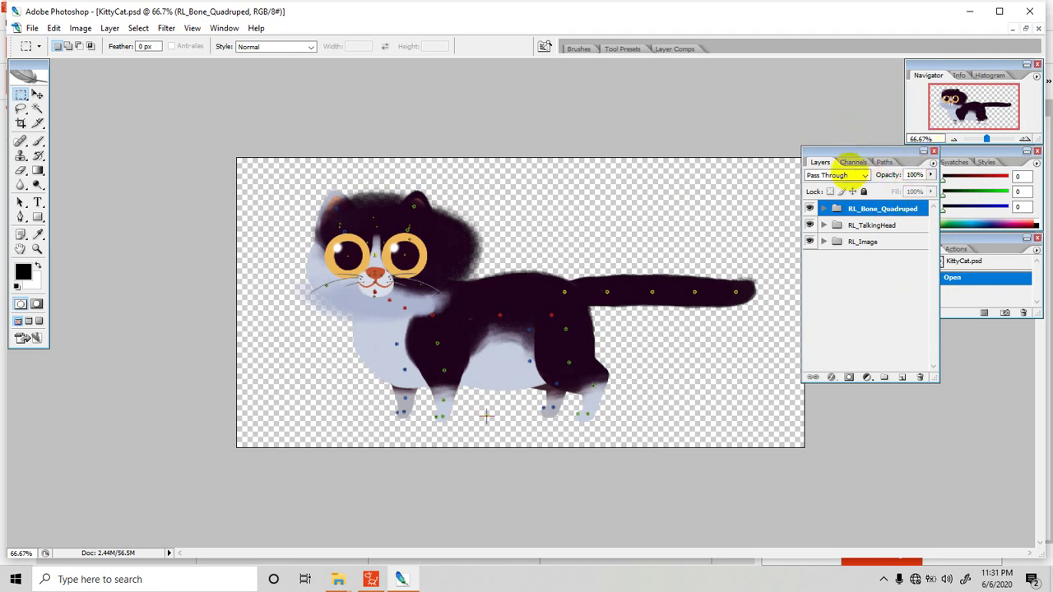
pyautogui.click(719, 292)
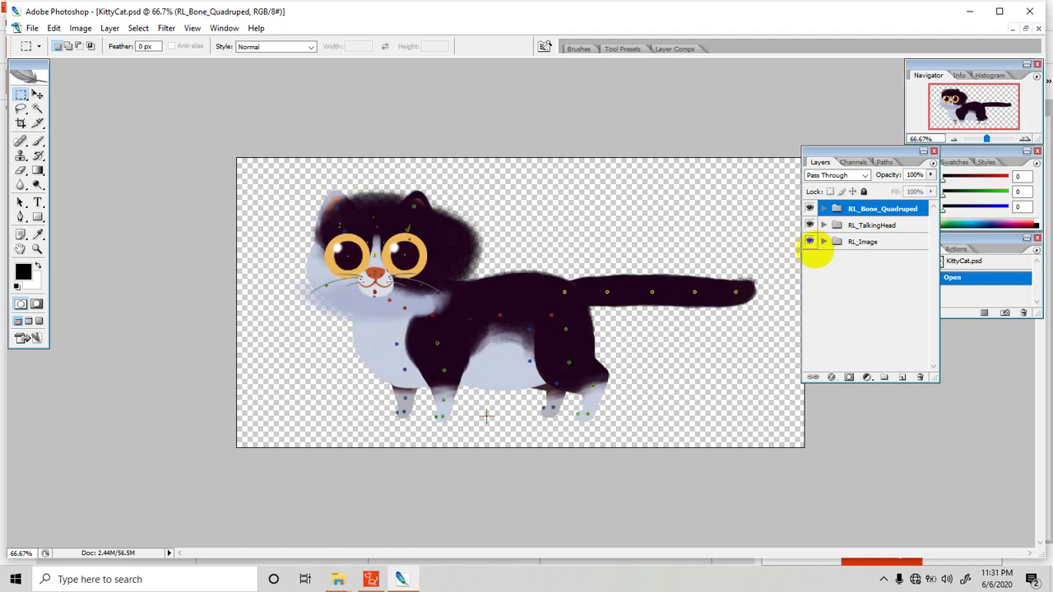
pyautogui.click(832, 285)
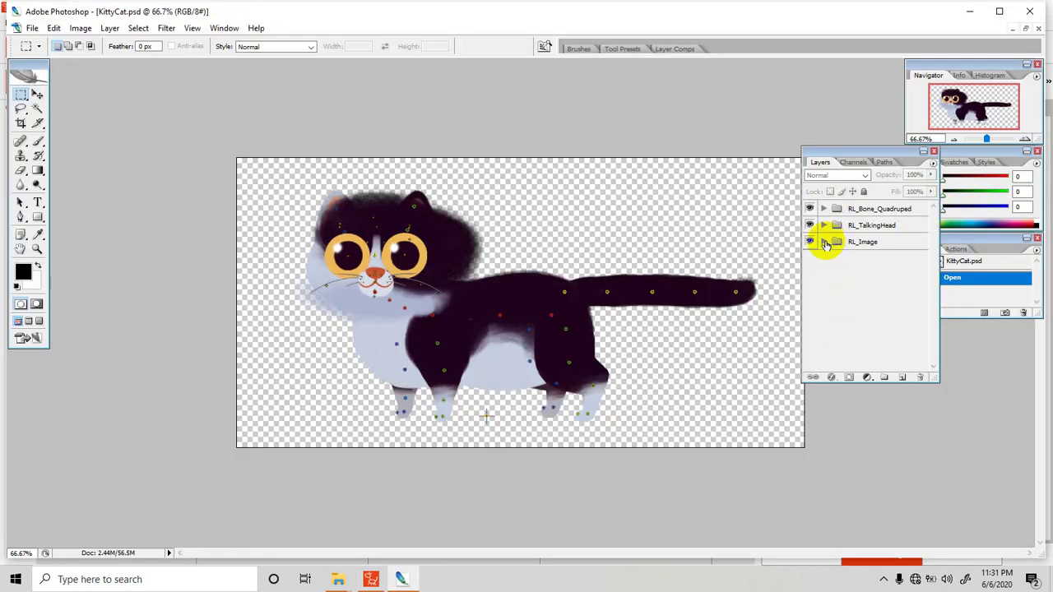
# Expand the RL_Image and Tail1 groups and load the Tail layer's outline as a selection
pyautogui.click(824, 242)
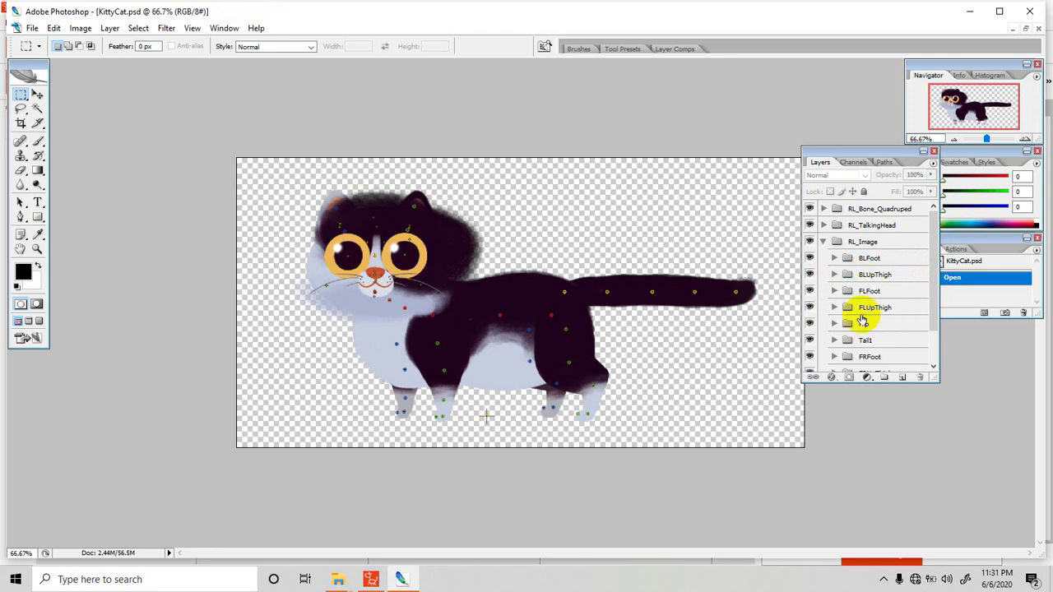
pyautogui.click(542, 314)
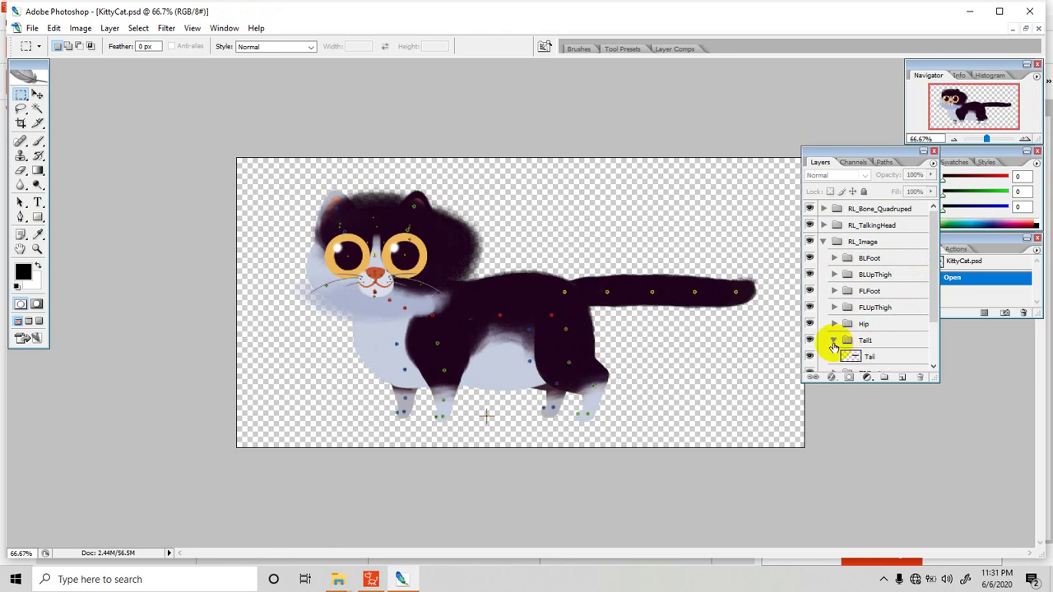
pyautogui.moveTo(934, 301); pyautogui.dragTo(935, 330)
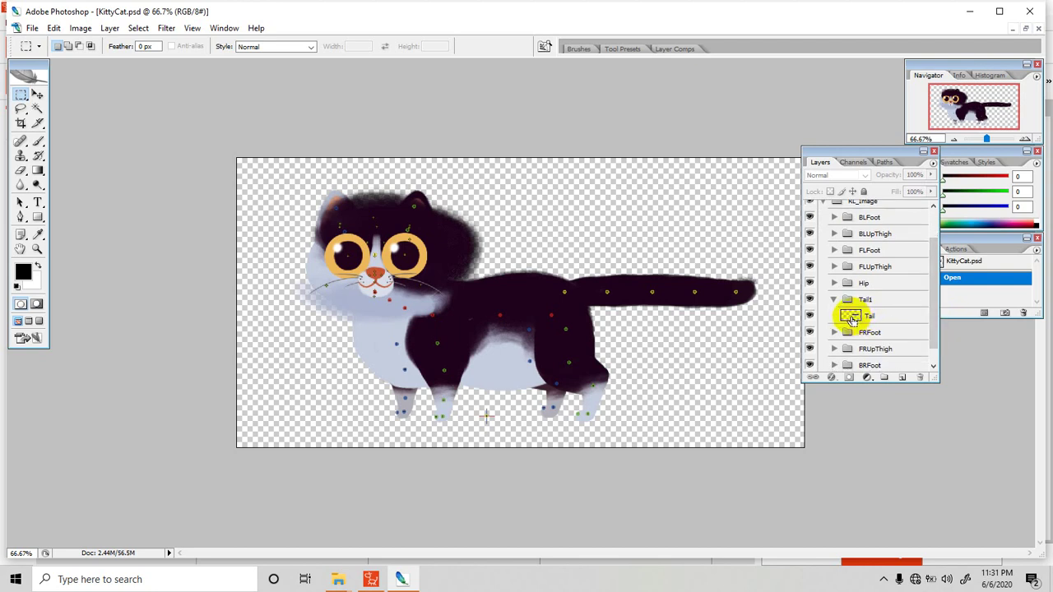
pyautogui.keyDown('ctrl'); pyautogui.click(852, 315); pyautogui.keyUp('ctrl')
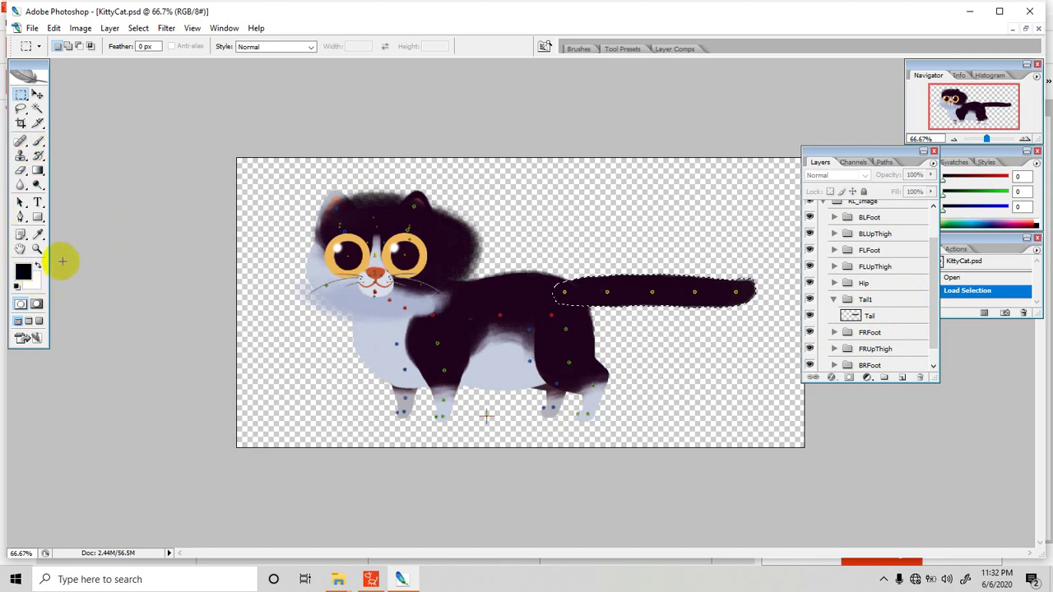
# Set the foreground colour to blue (R 0, G 128, B 255), waiting for the program to respond
pyautogui.click(23, 271)
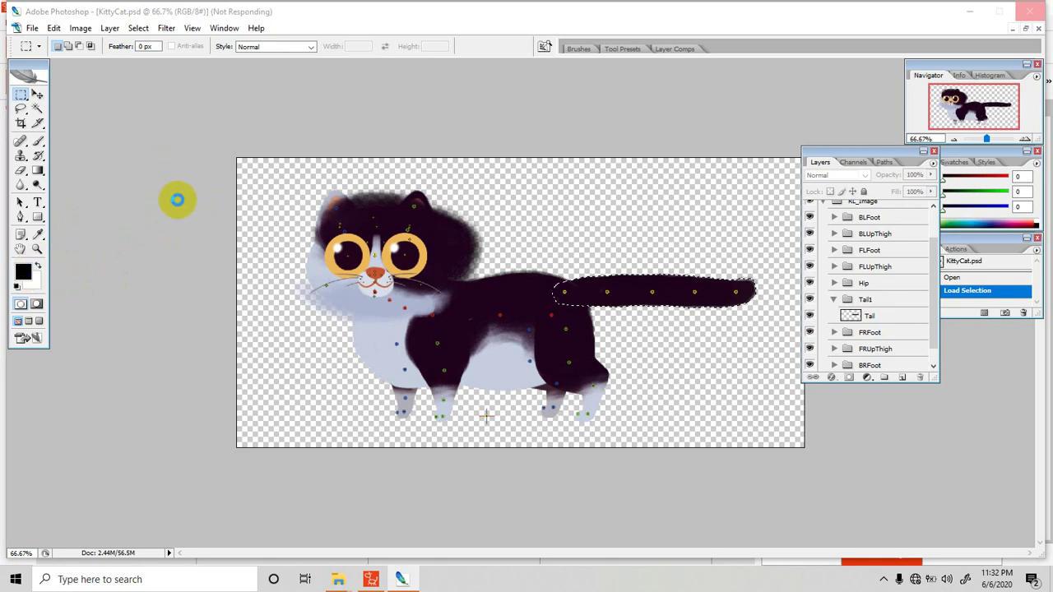
pyautogui.click(124, 187)
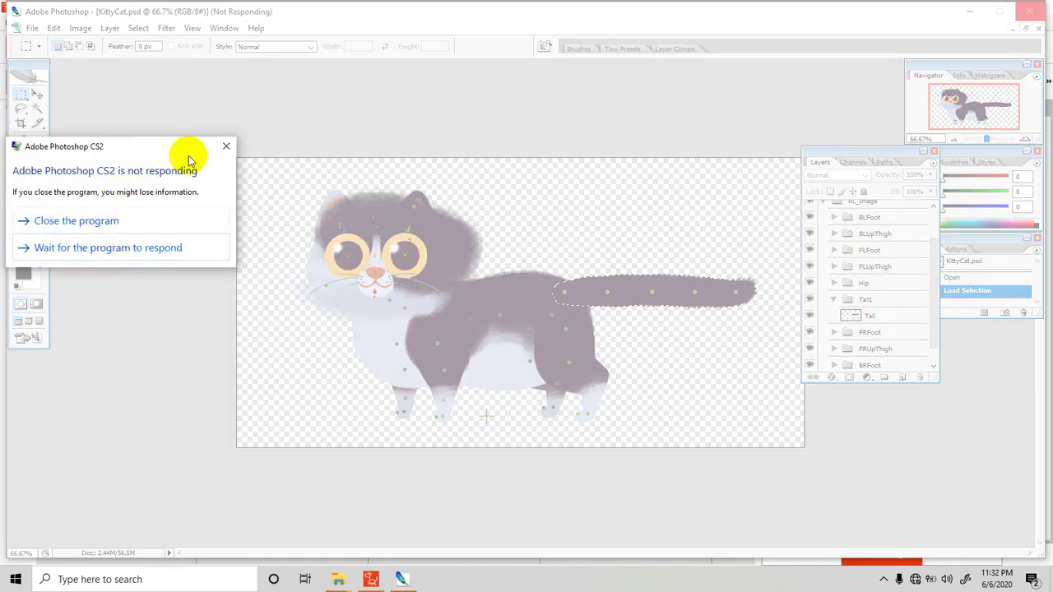
pyautogui.click(101, 251)
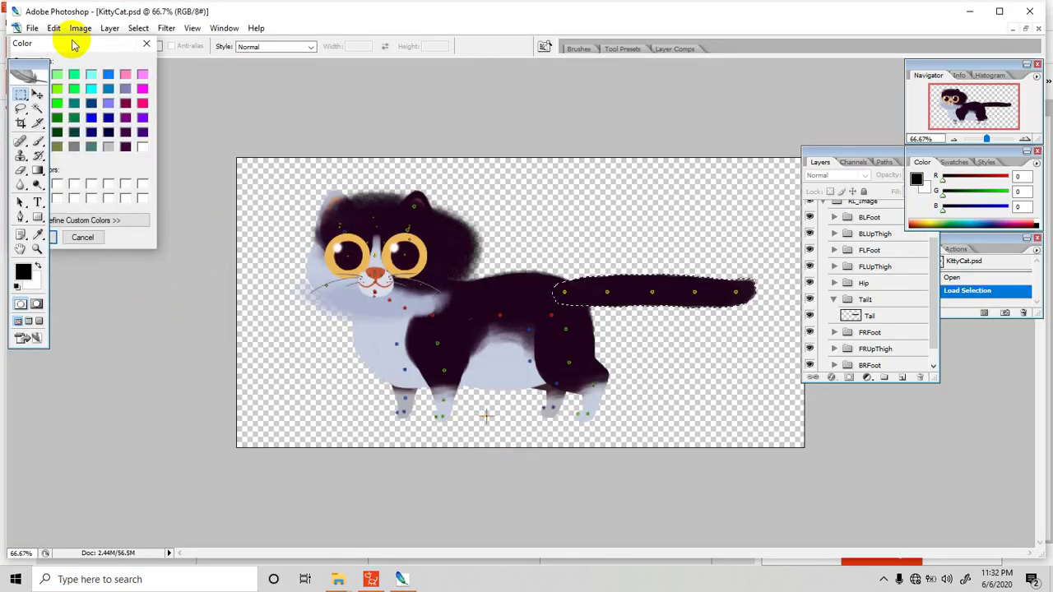
pyautogui.moveTo(75, 45); pyautogui.dragTo(137, 121)
pyautogui.click(173, 146)
pyautogui.click(100, 310)
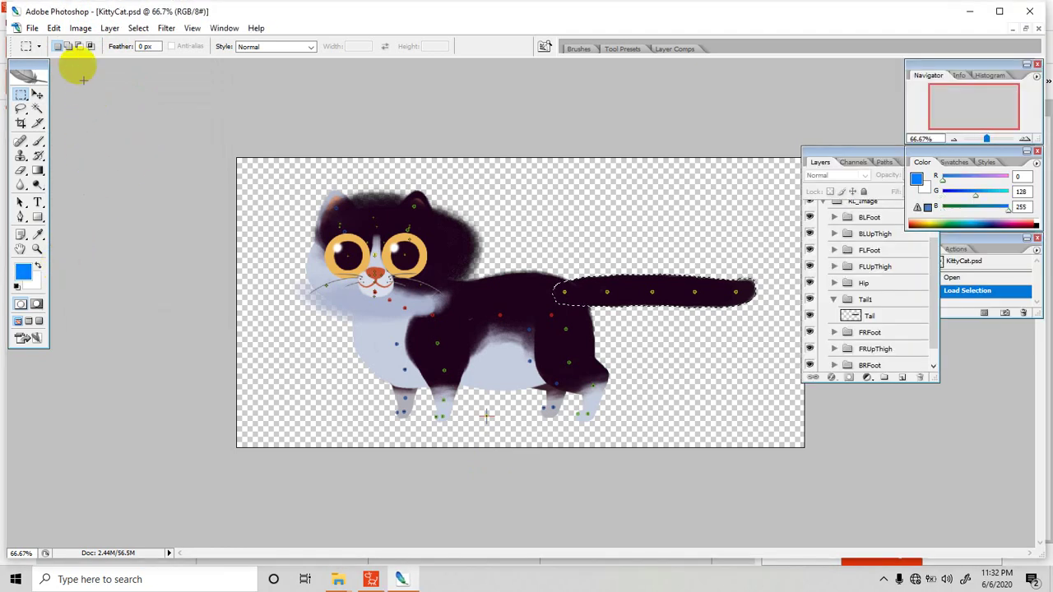
# Select the Tail layer and fill the tail selection with the foreground colour in Normal mode at 100% opacity
pyautogui.click(53, 28)
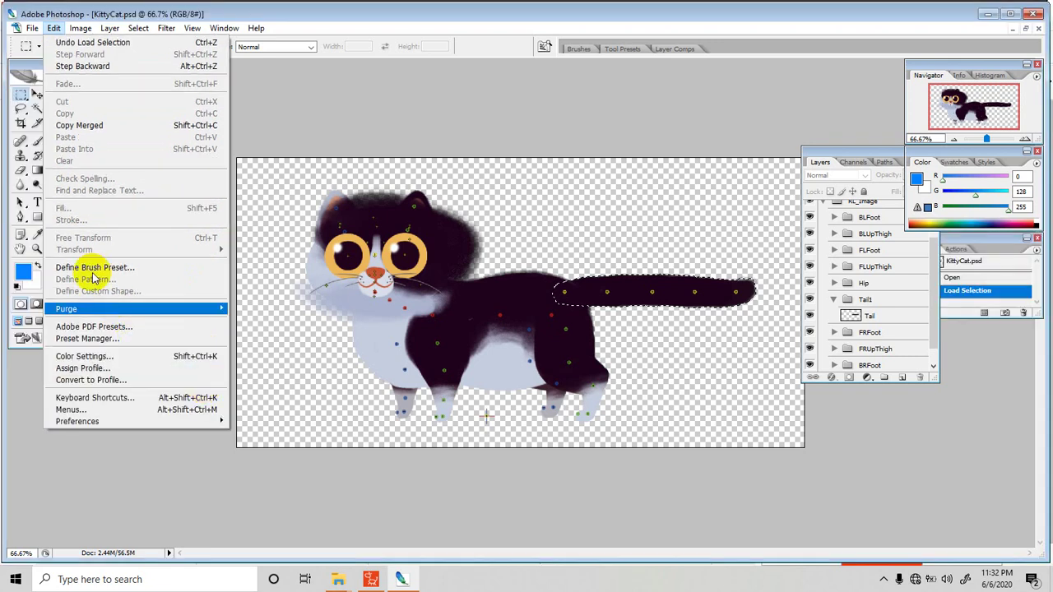
pyautogui.click(516, 307)
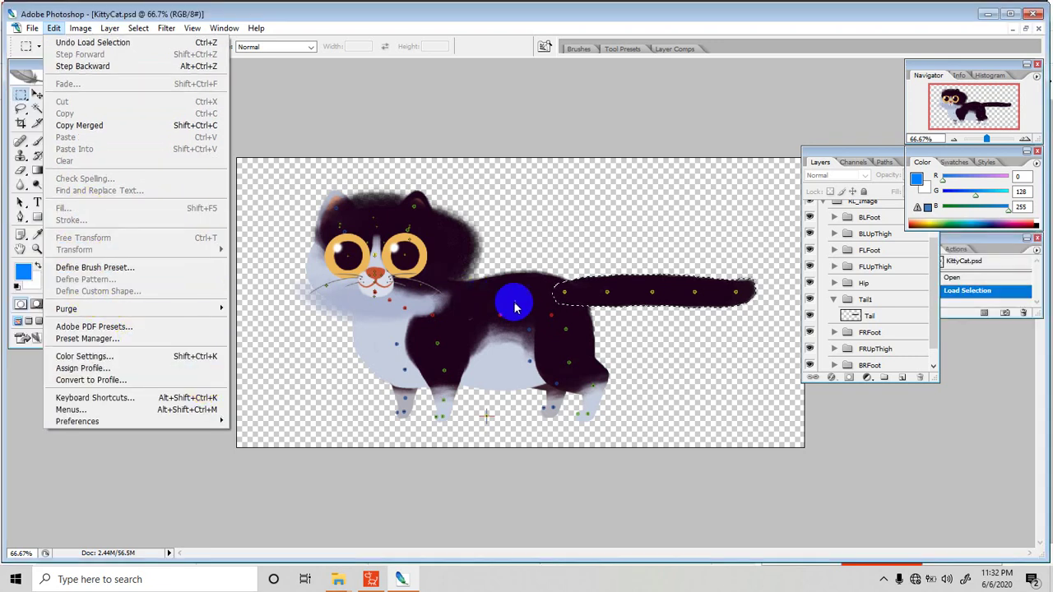
pyautogui.click(850, 316)
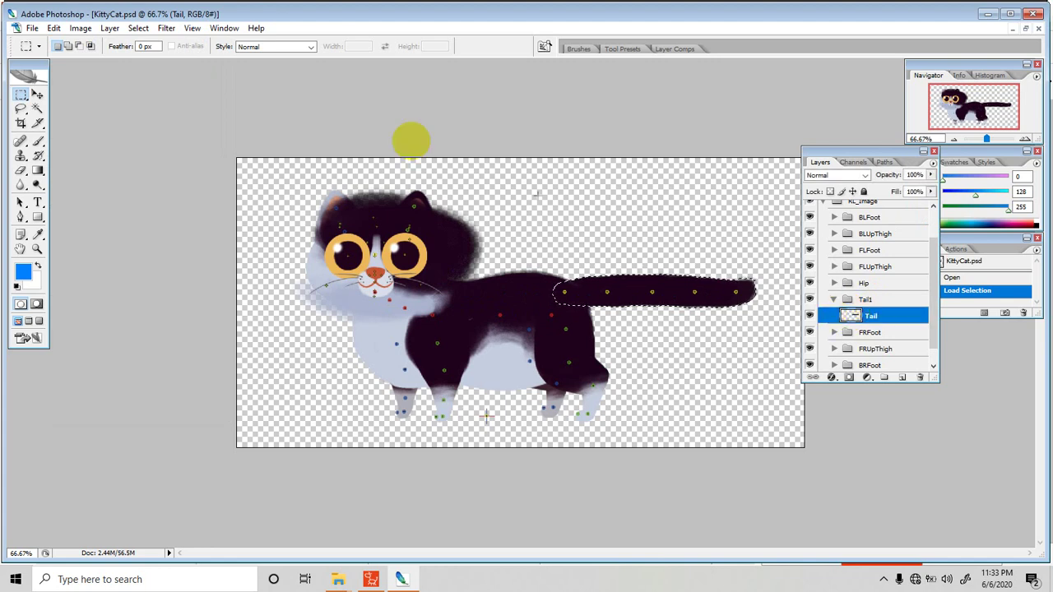
pyautogui.click(54, 29)
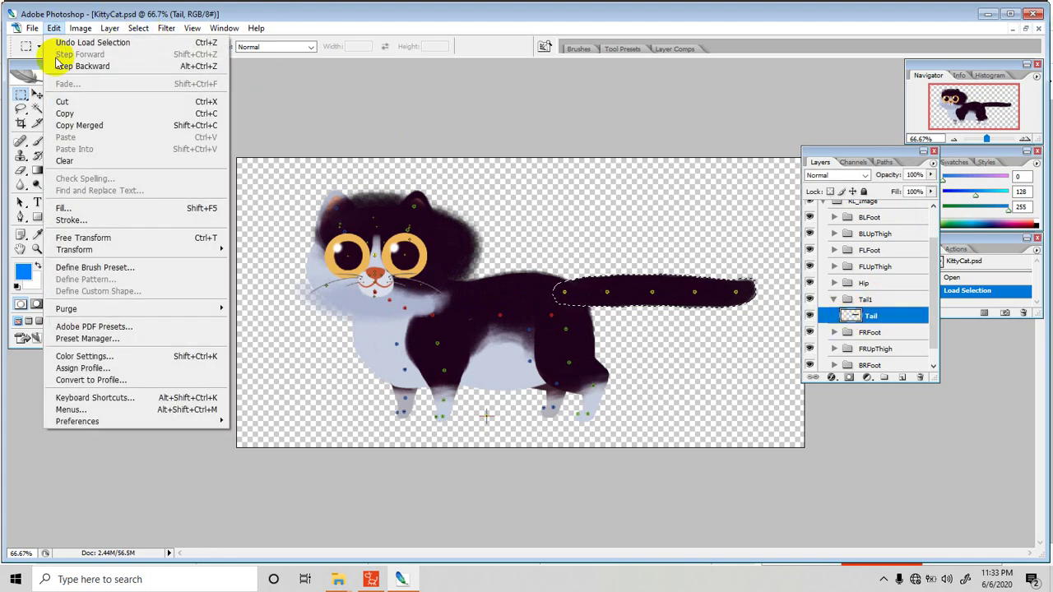
pyautogui.click(59, 209)
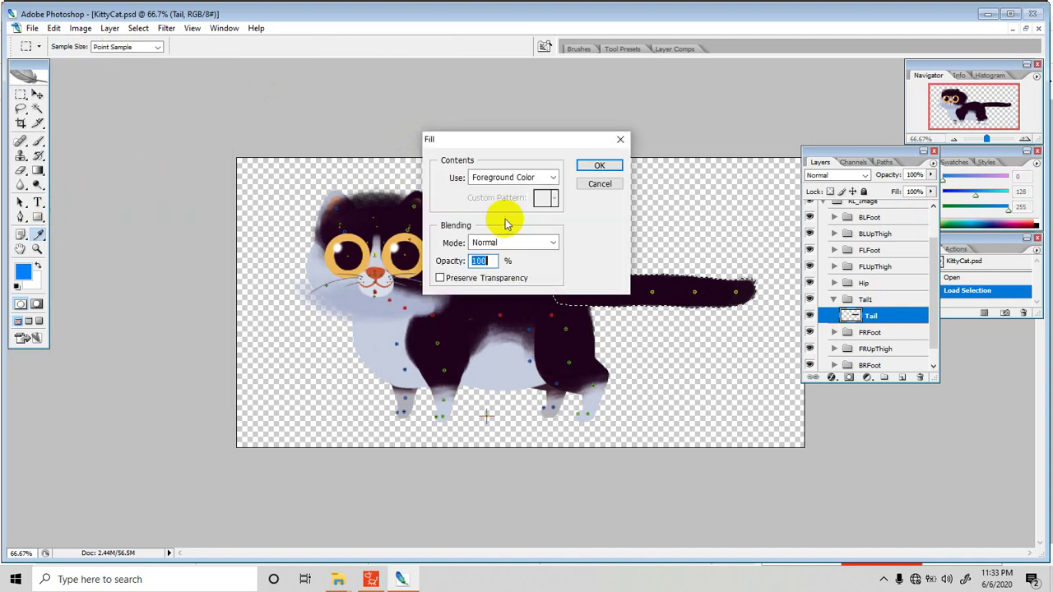
pyautogui.click(594, 167)
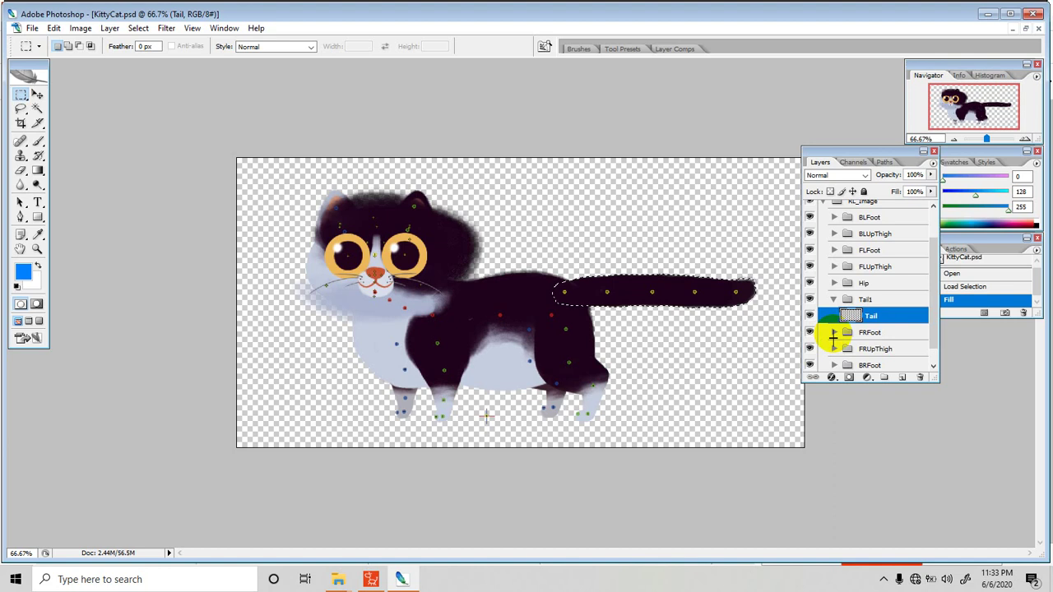
pyautogui.hotkey('alt', 'BackSpace')
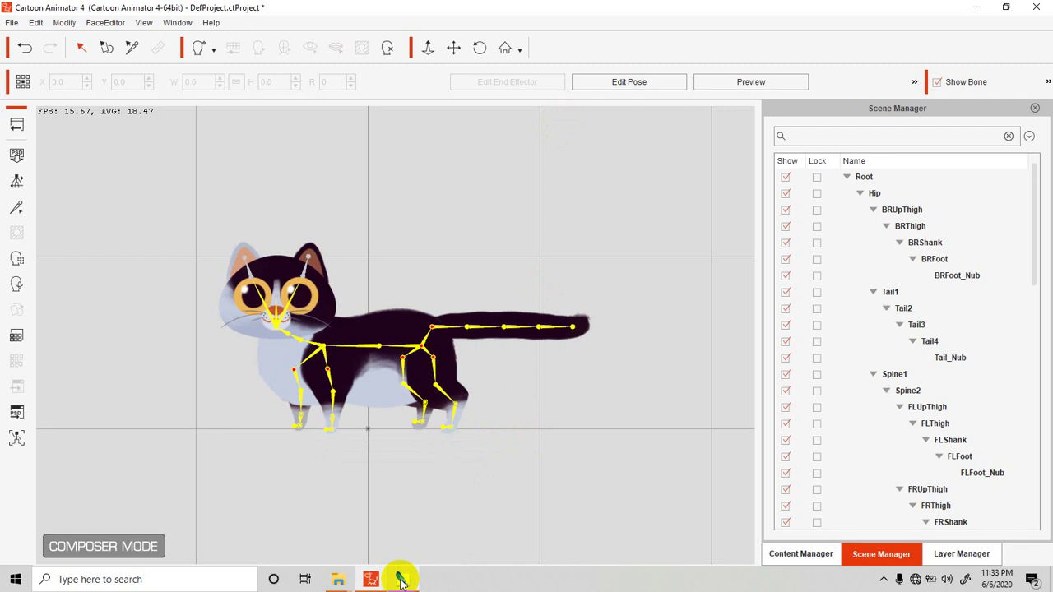
# Exit Dell Mobile Broadband Manager, minimize Cartoon Animator and switch back to Photoshop
pyautogui.click(883, 579)
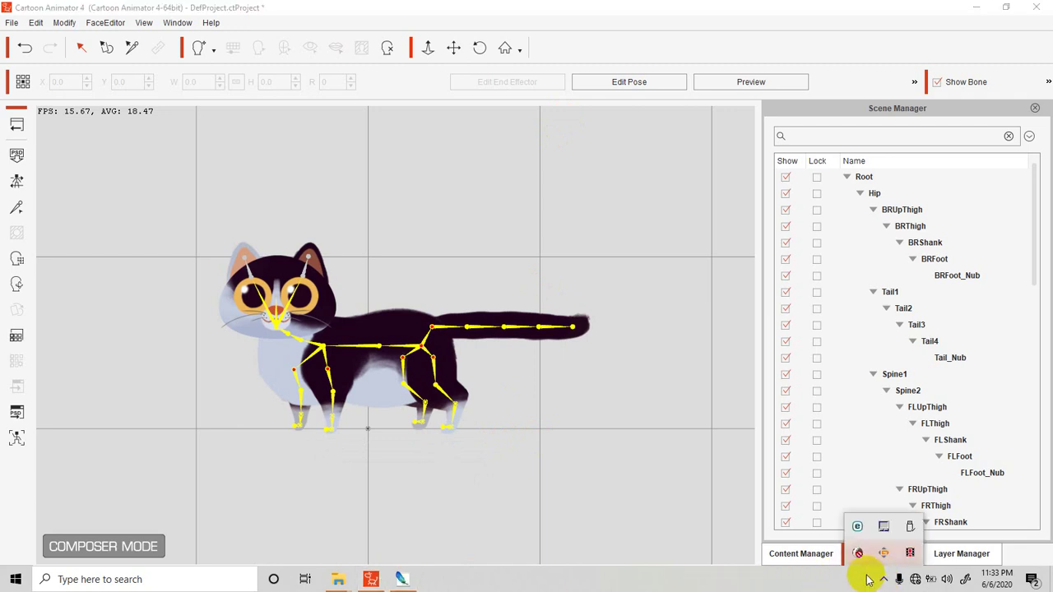
pyautogui.rightClick(857, 552)
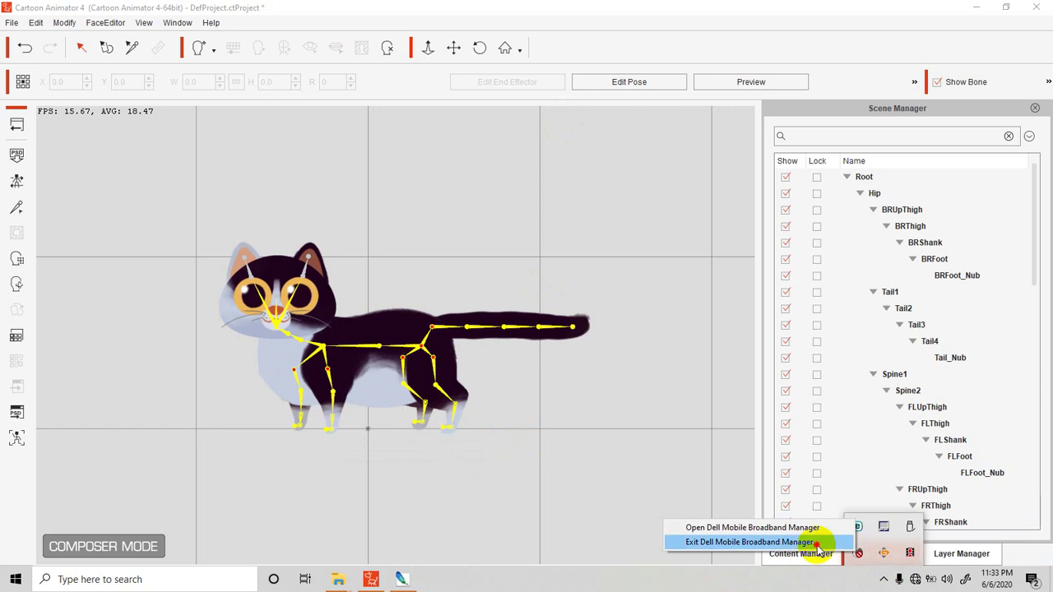
pyautogui.click(817, 543)
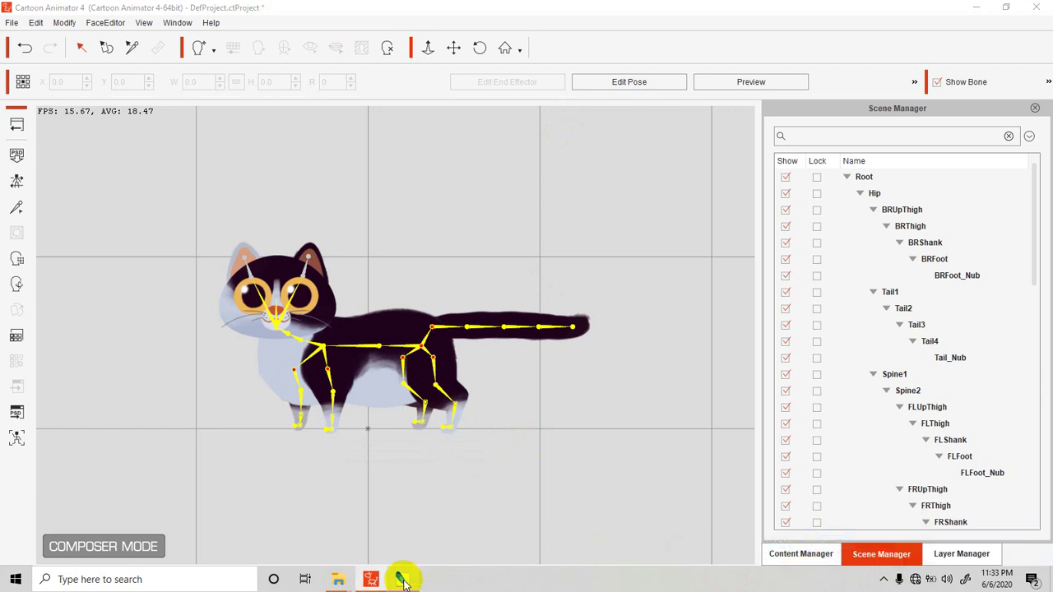
pyautogui.click(968, 8)
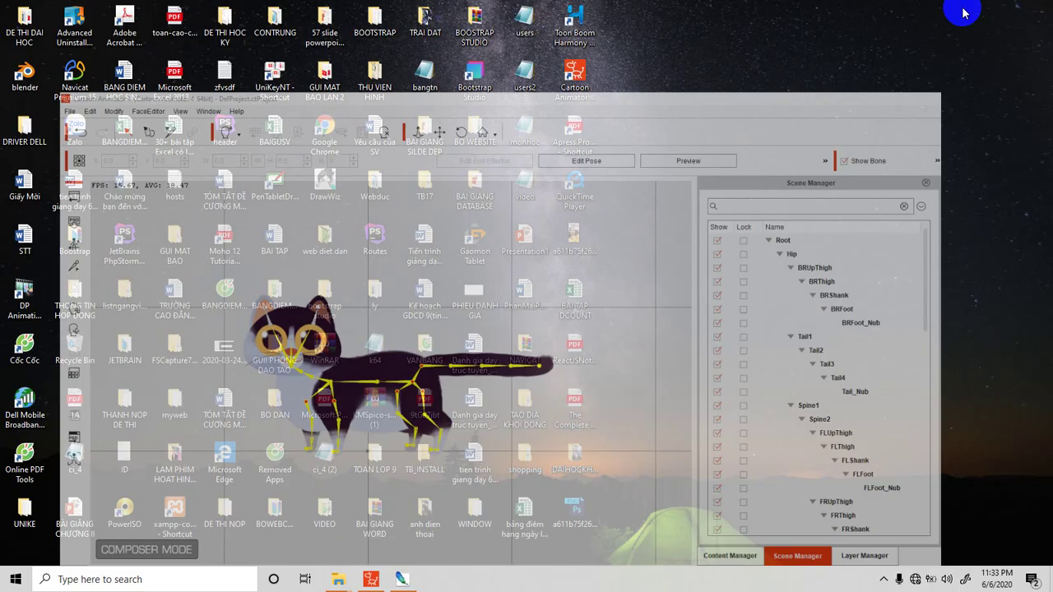
pyautogui.click(401, 580)
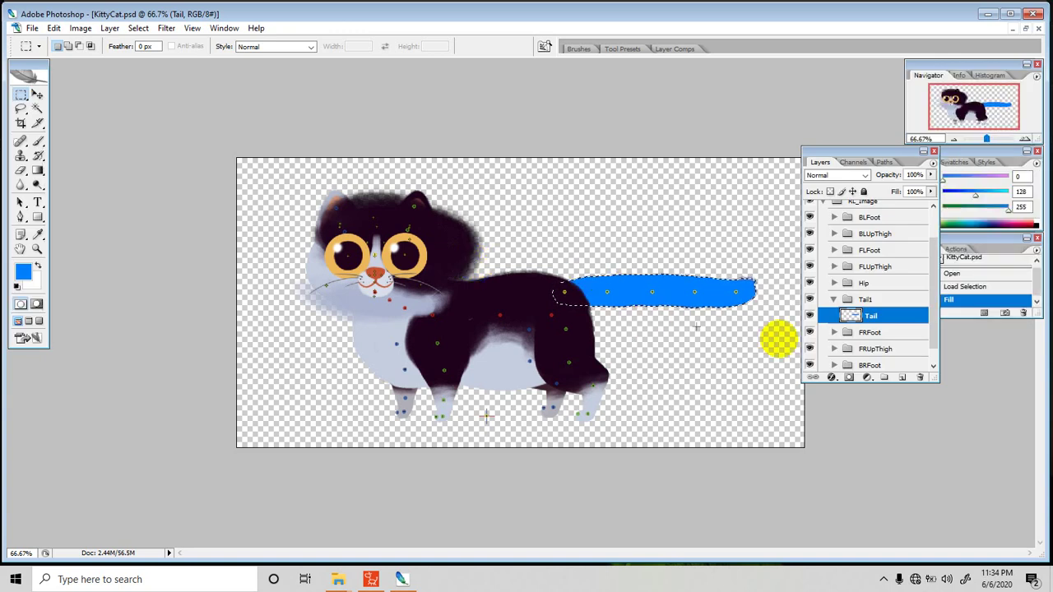
# Expand the Hip group, select the body layer and load its outline as a selection, leaving the layer style unchanged
pyautogui.click(835, 284)
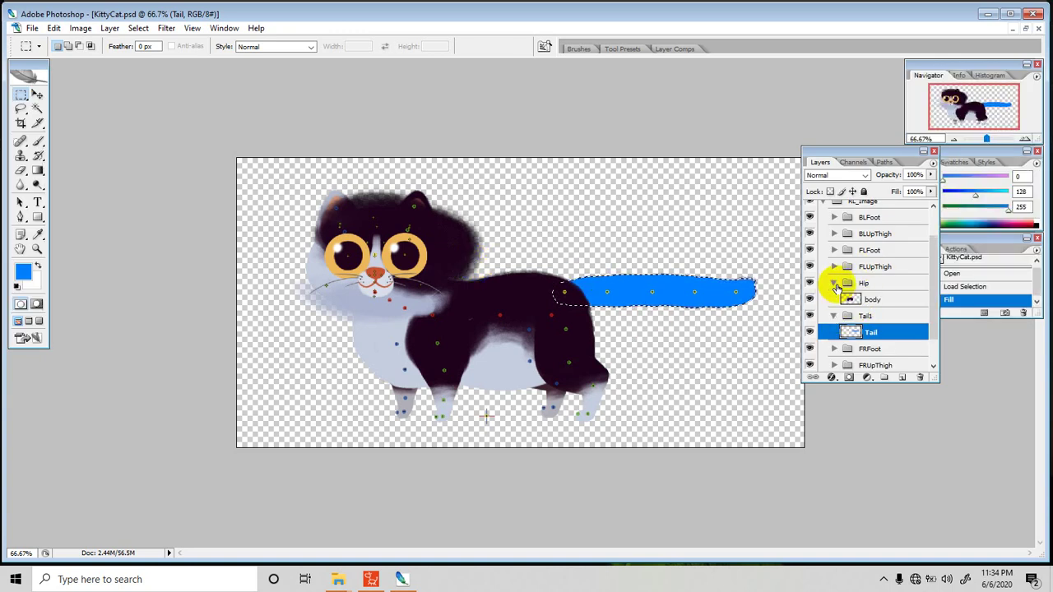
pyautogui.click(850, 302)
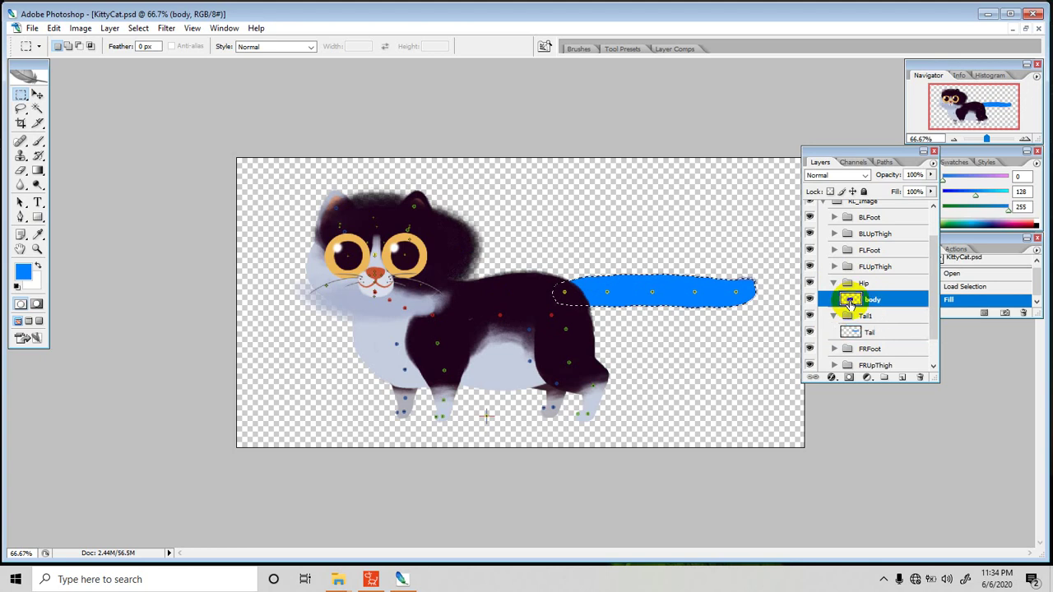
pyautogui.keyDown('ctrl'); pyautogui.click(851, 302); pyautogui.keyUp('ctrl')
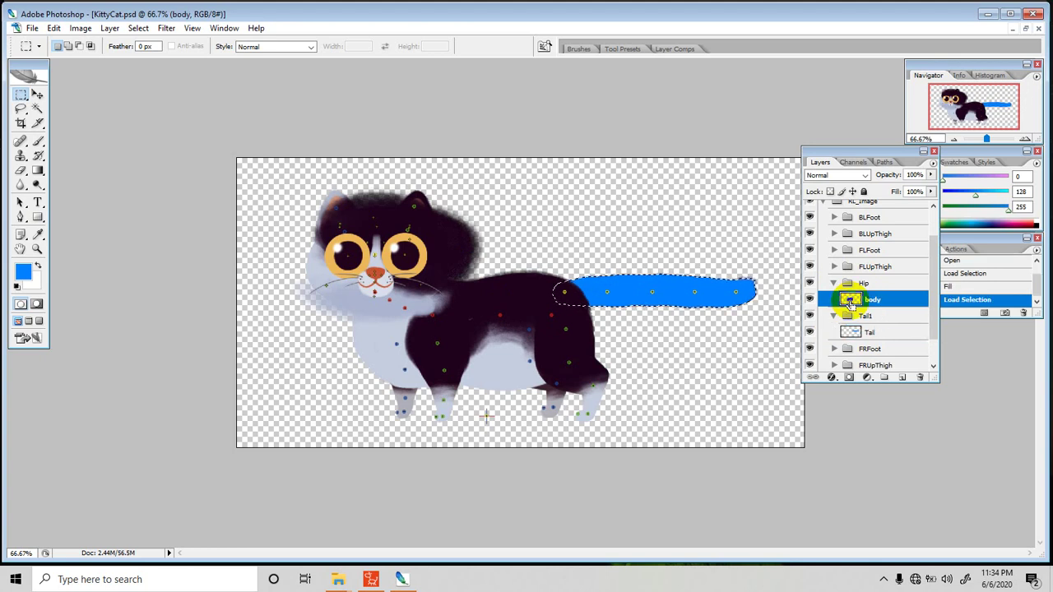
pyautogui.doubleClick(850, 302)
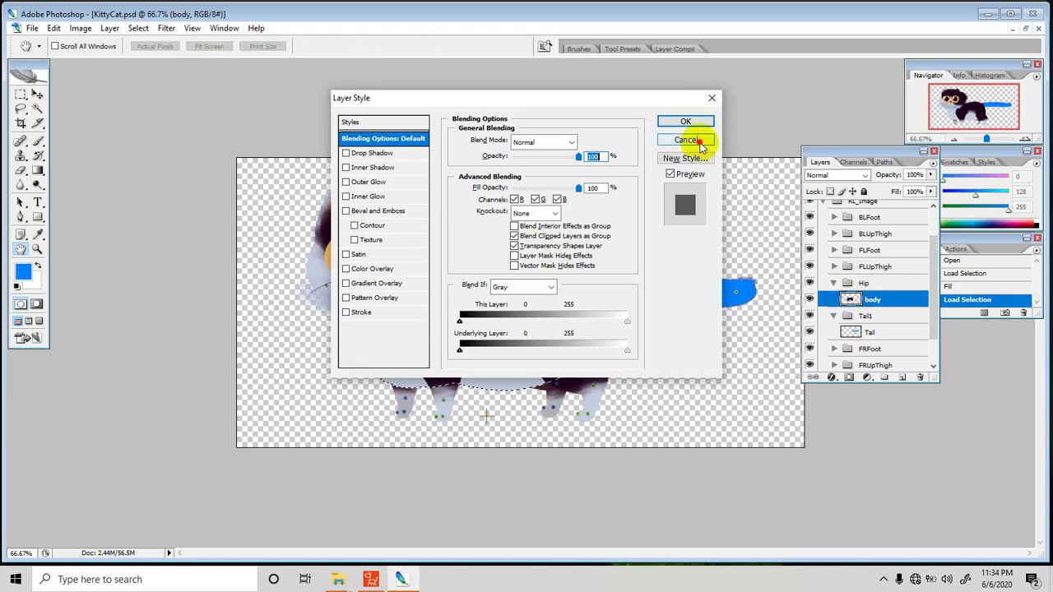
pyautogui.click(700, 141)
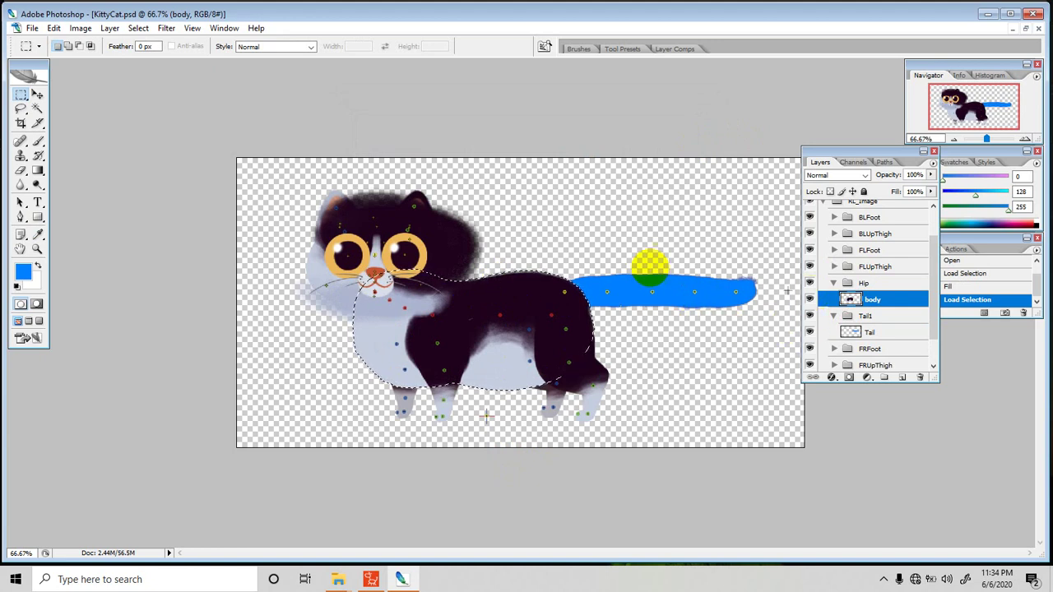
# Fill the body selection with the foreground colour in Normal mode at 100% opacity and deselect it
pyautogui.click(54, 29)
pyautogui.click(64, 204)
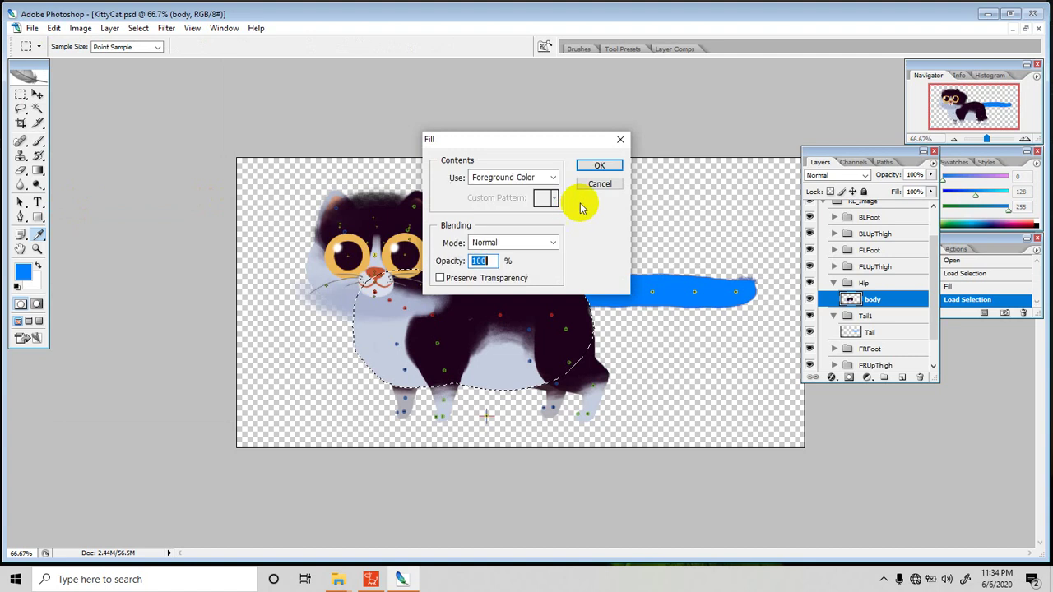
pyautogui.click(597, 165)
pyautogui.press('m')
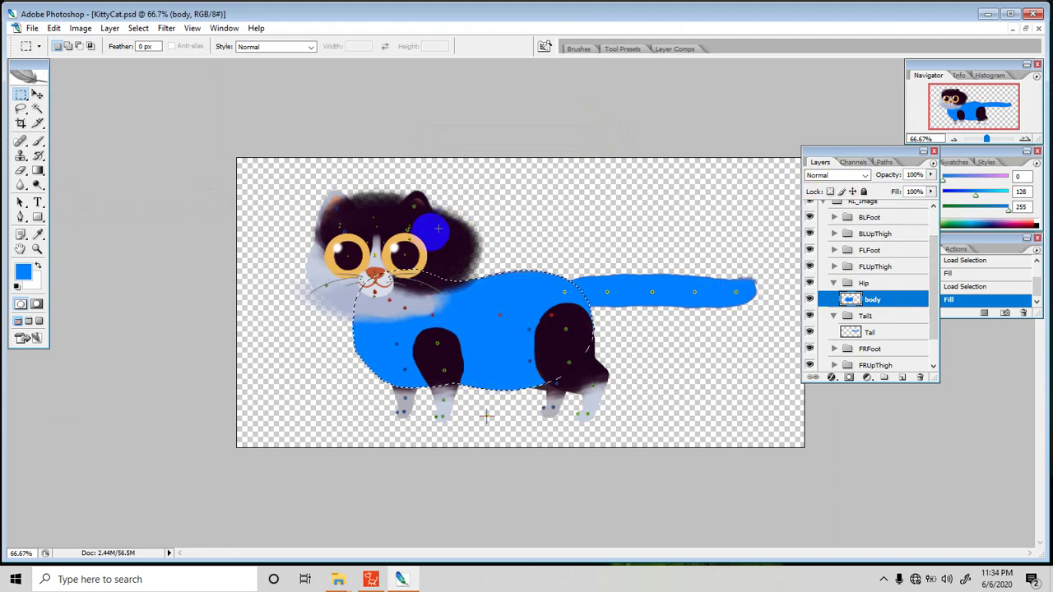
pyautogui.hotkey('ctrl', 'd')
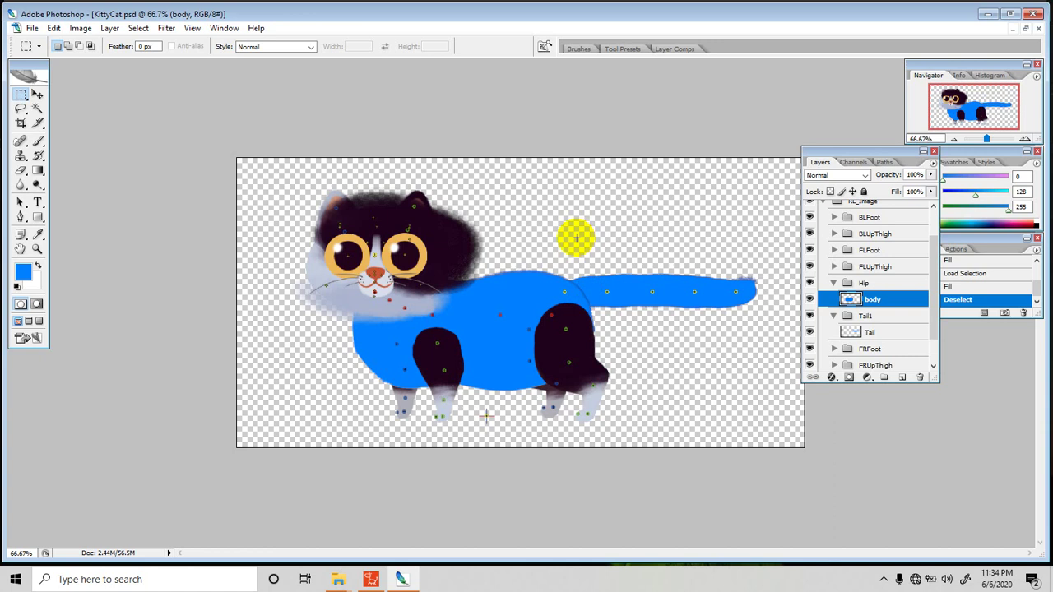
# Expand the FRFoot group and load the FRFoot layer's outline as a selection
pyautogui.click(864, 317)
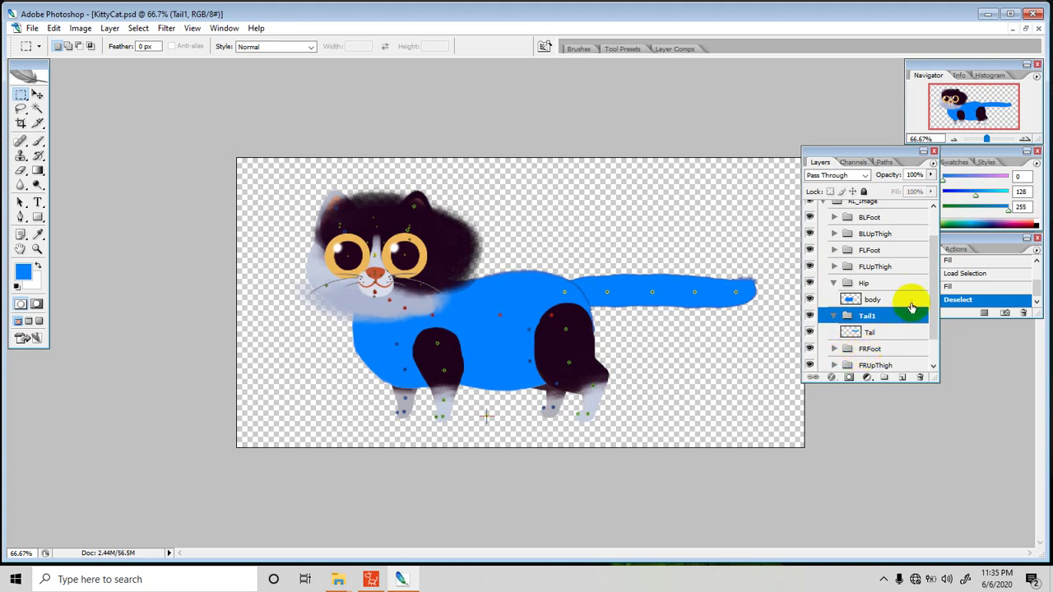
pyautogui.moveTo(933, 284); pyautogui.dragTo(933, 317)
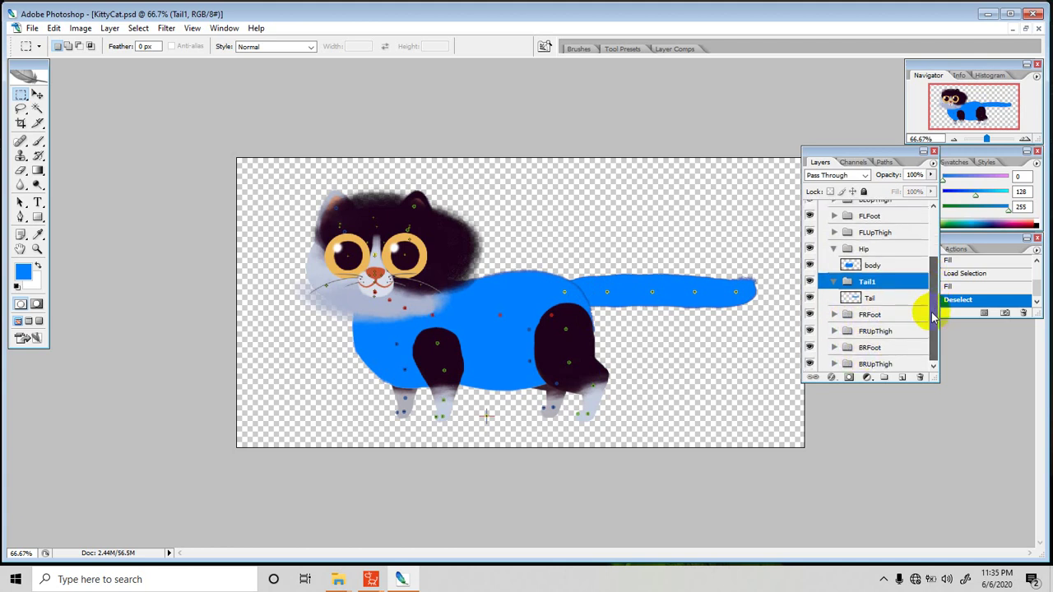
pyautogui.click(834, 314)
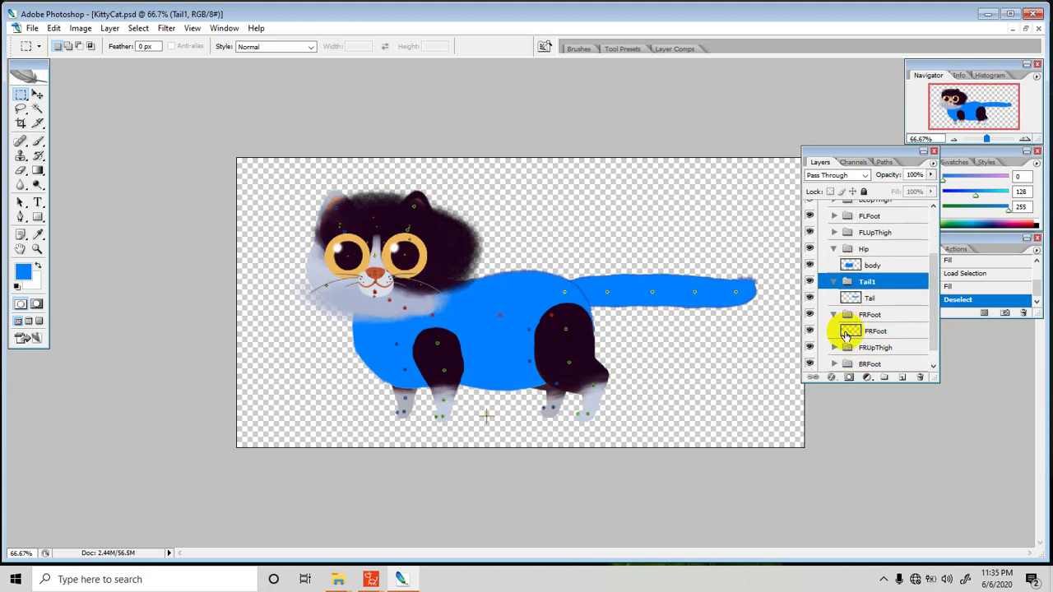
pyautogui.keyDown('ctrl'); pyautogui.click(848, 335); pyautogui.keyUp('ctrl')
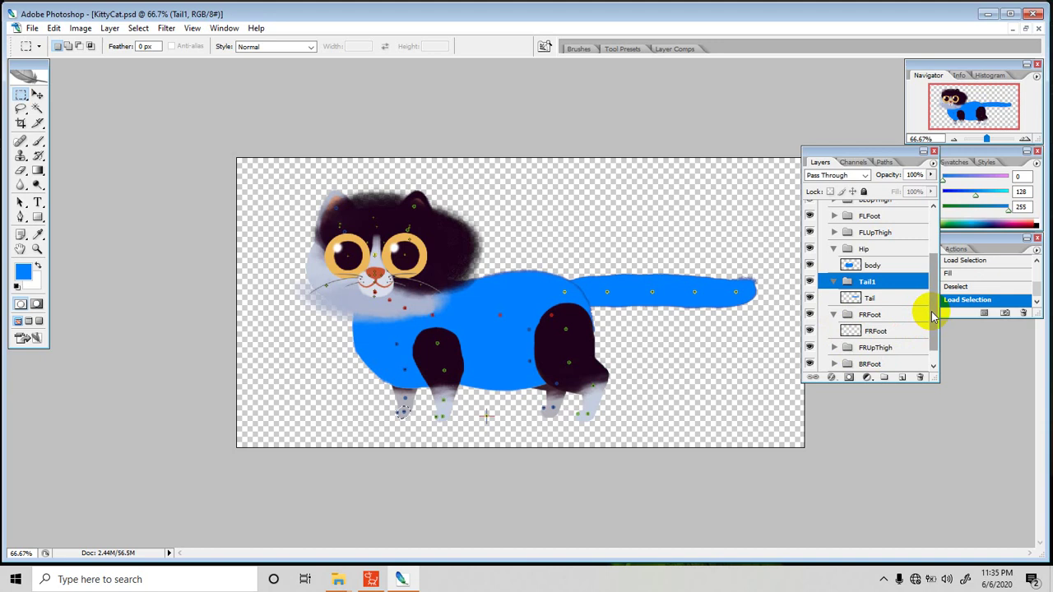
# Expand the RL_TalkingHead, Center, Nose and Normal groups and load the nose artwork layer's outline as a selection
pyautogui.moveTo(933, 316); pyautogui.dragTo(929, 290)
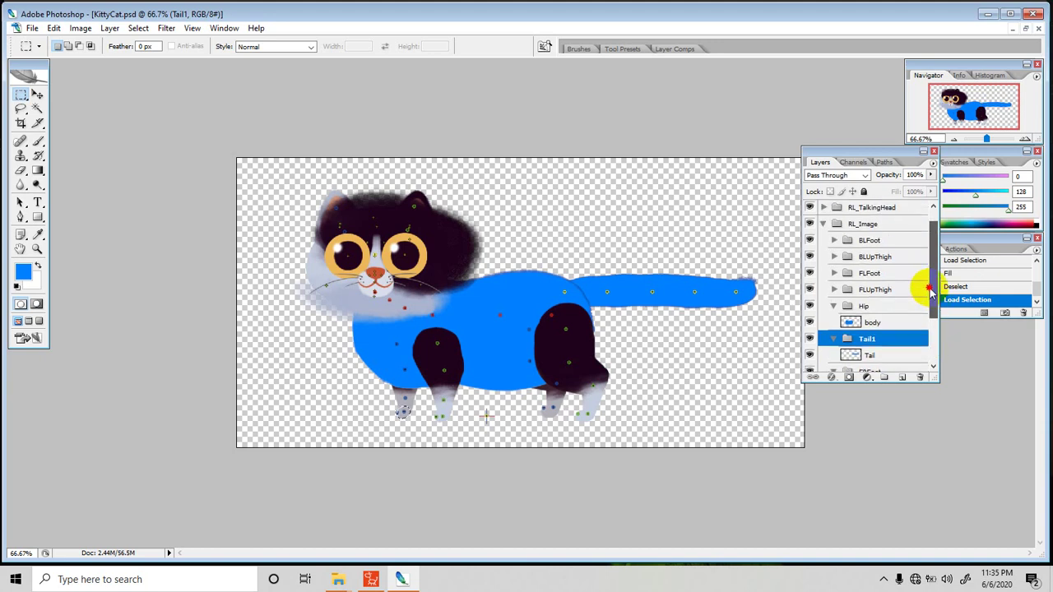
pyautogui.moveTo(929, 289); pyautogui.dragTo(930, 278)
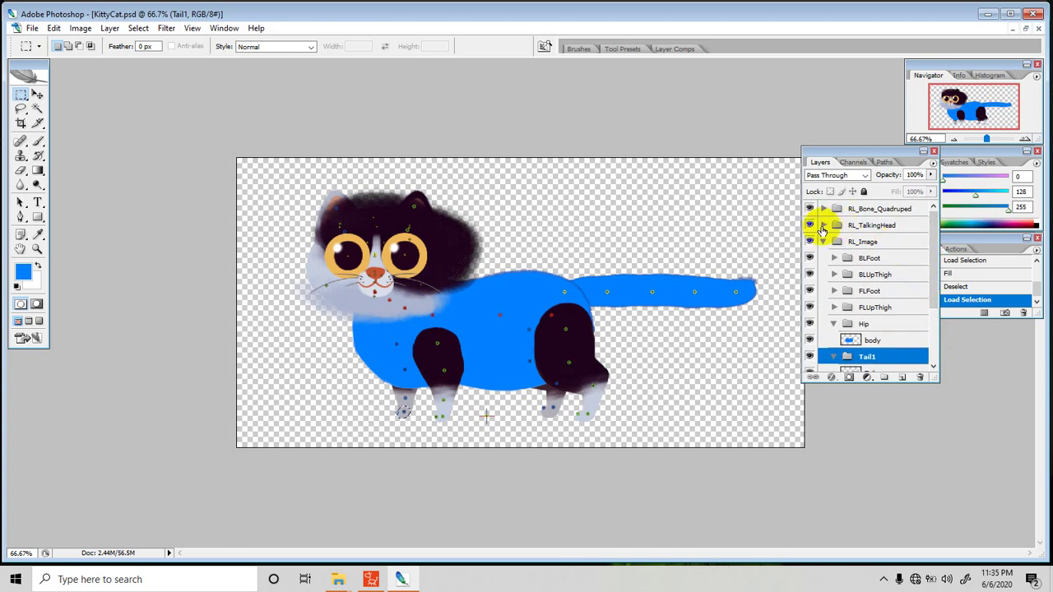
pyautogui.click(823, 225)
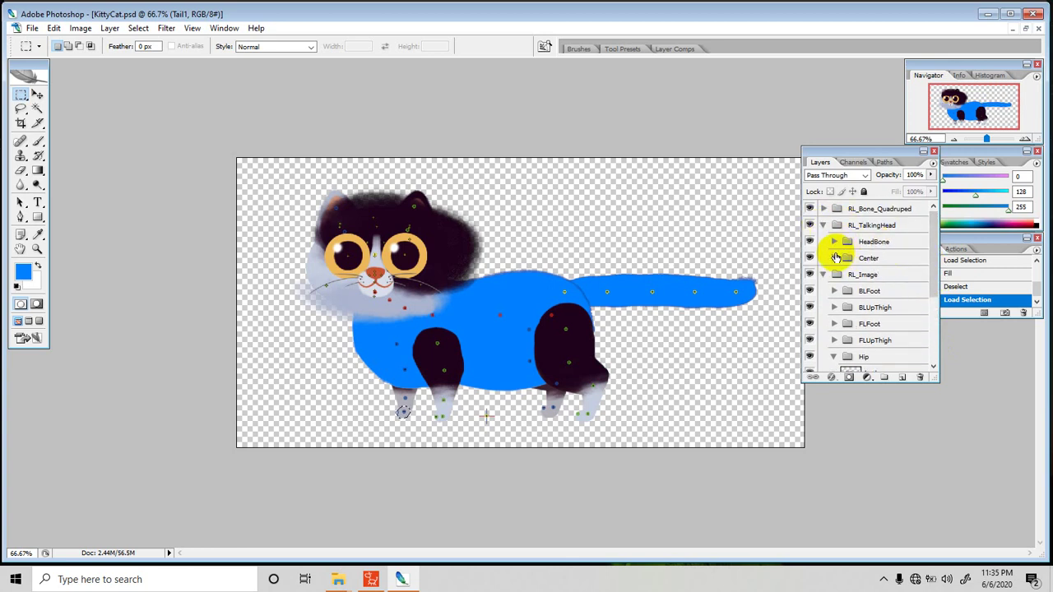
pyautogui.click(834, 259)
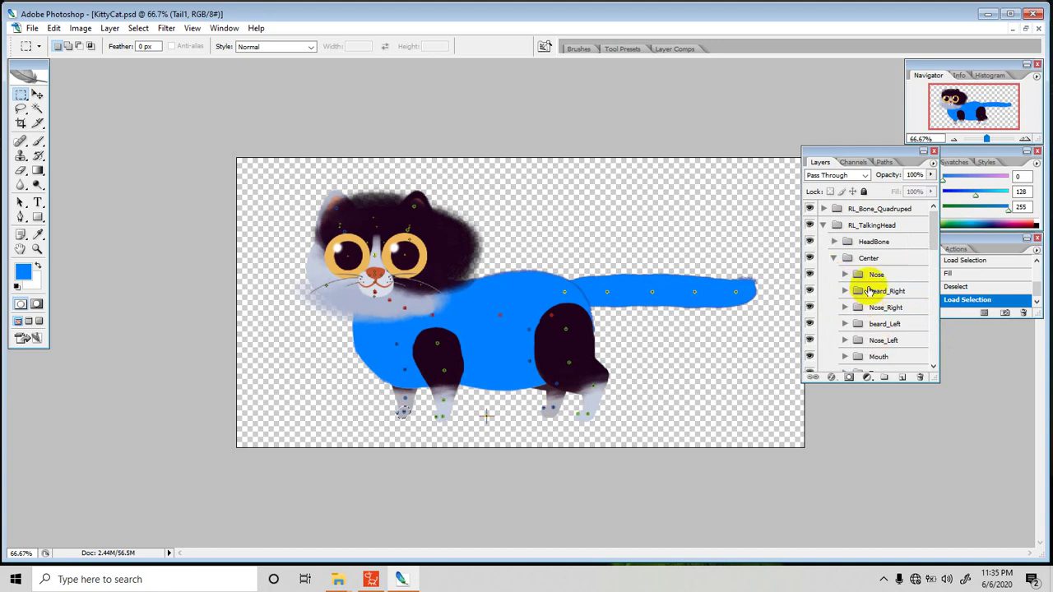
pyautogui.click(845, 275)
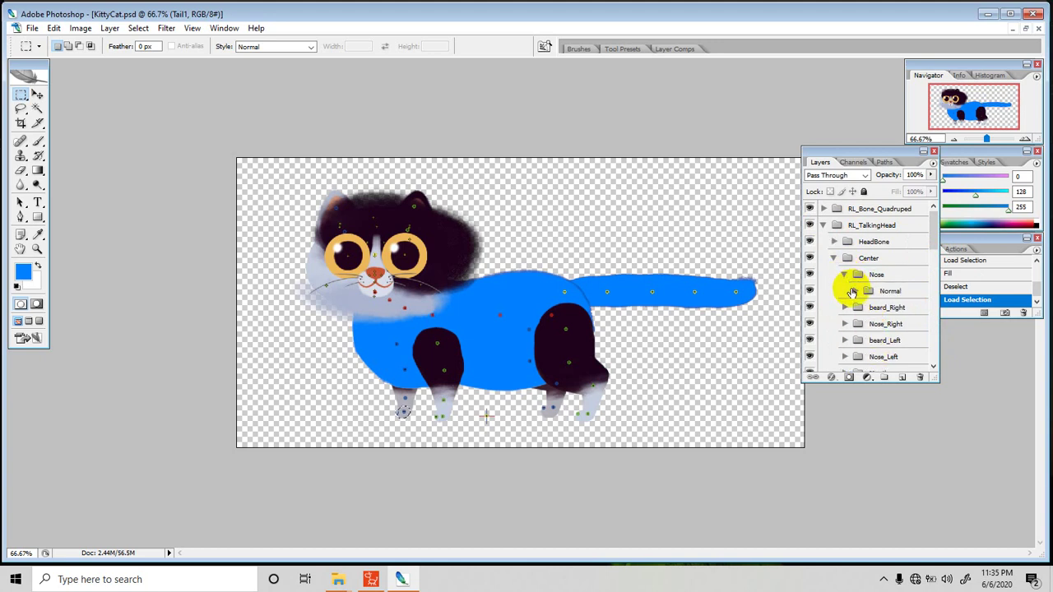
pyautogui.click(855, 292)
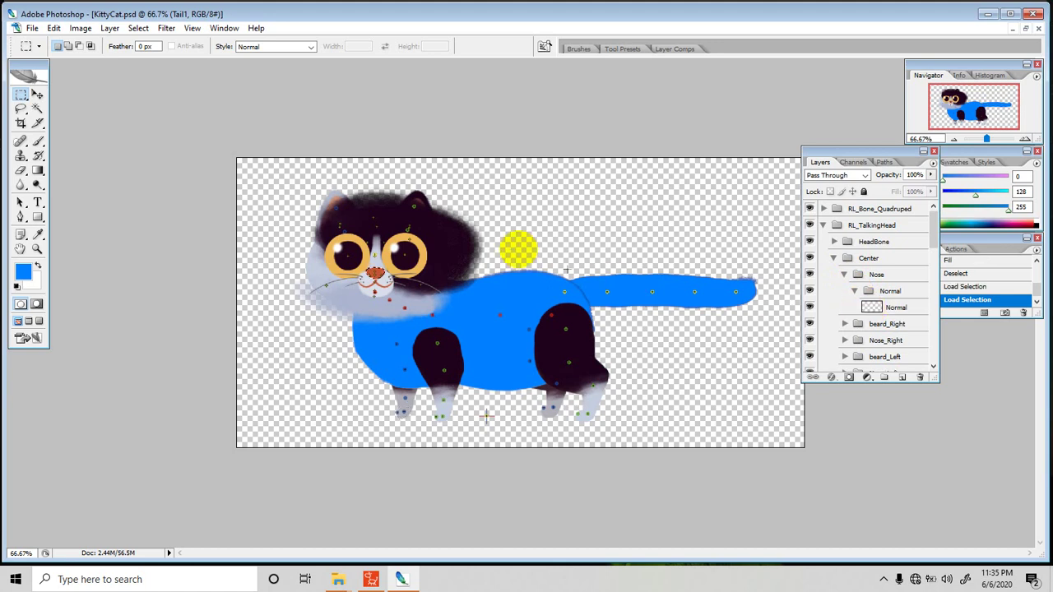
pyautogui.click(24, 272)
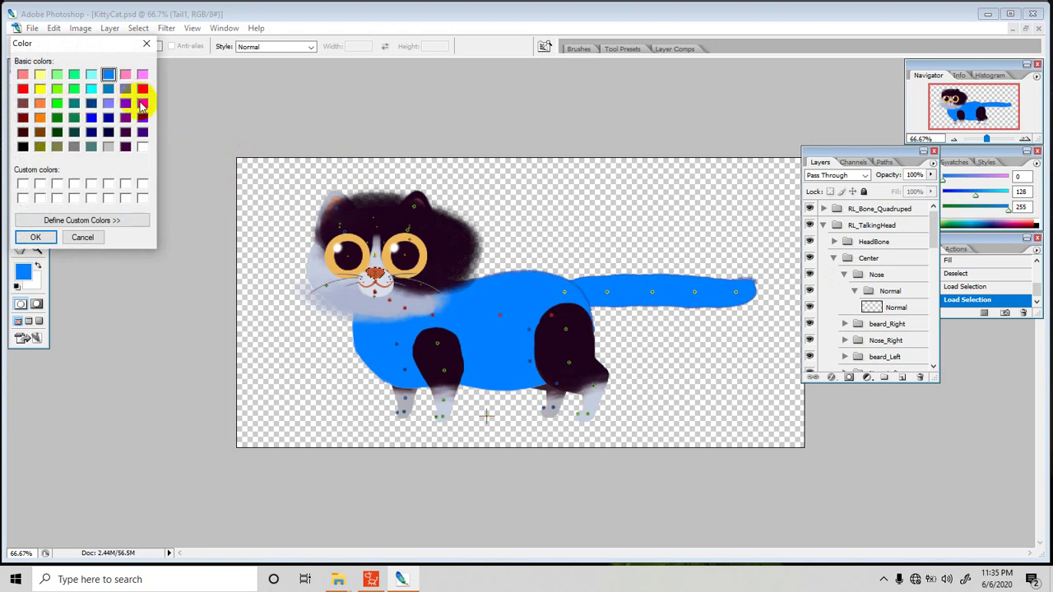
pyautogui.click(83, 219)
pyautogui.click(167, 64)
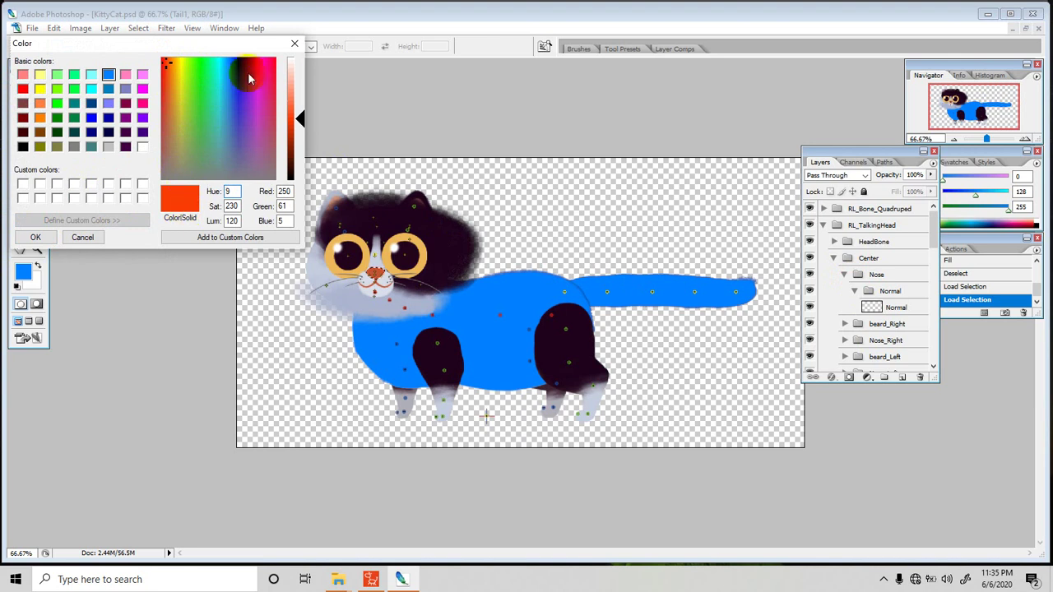
pyautogui.click(291, 44)
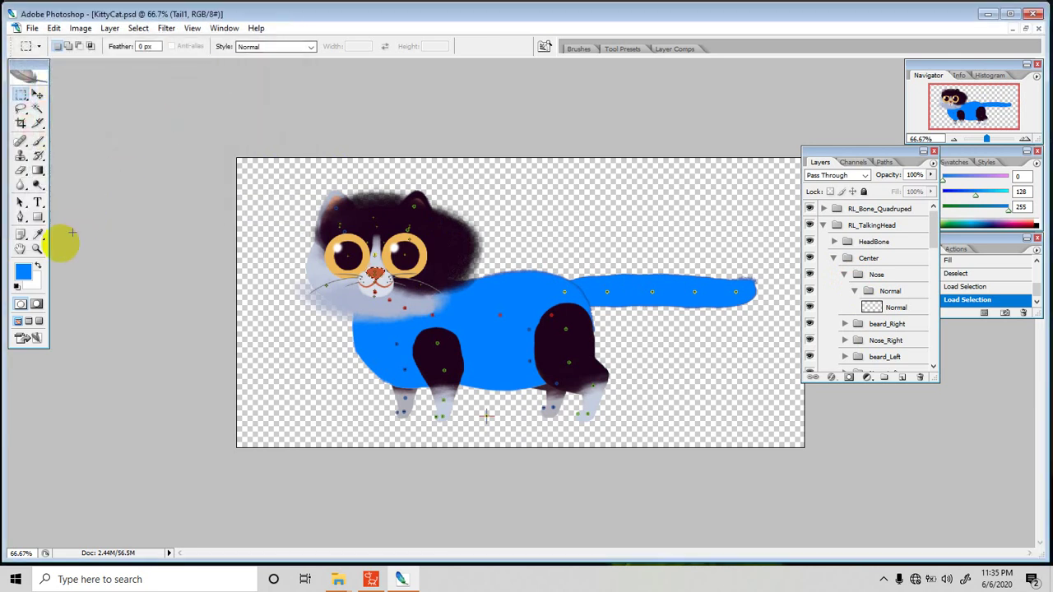
# Set the foreground colour to pink (R 255, G 128, B 128)
pyautogui.click(21, 271)
pyautogui.click(22, 75)
pyautogui.click(35, 237)
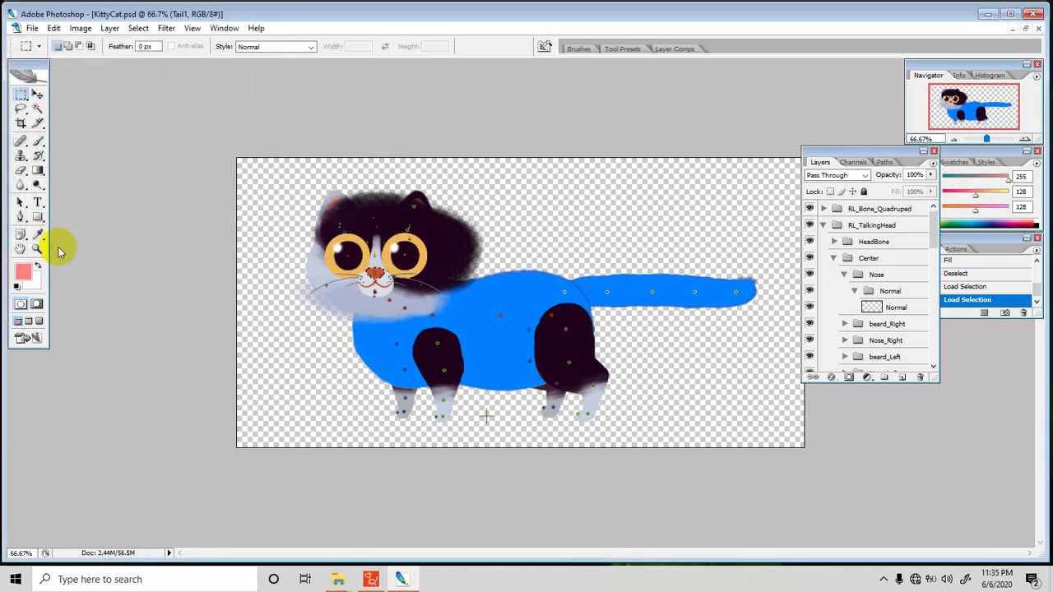
# Select the nose's Normal artwork layer and fill its selection with the foreground colour in Normal mode at 100% opacity
pyautogui.click(54, 28)
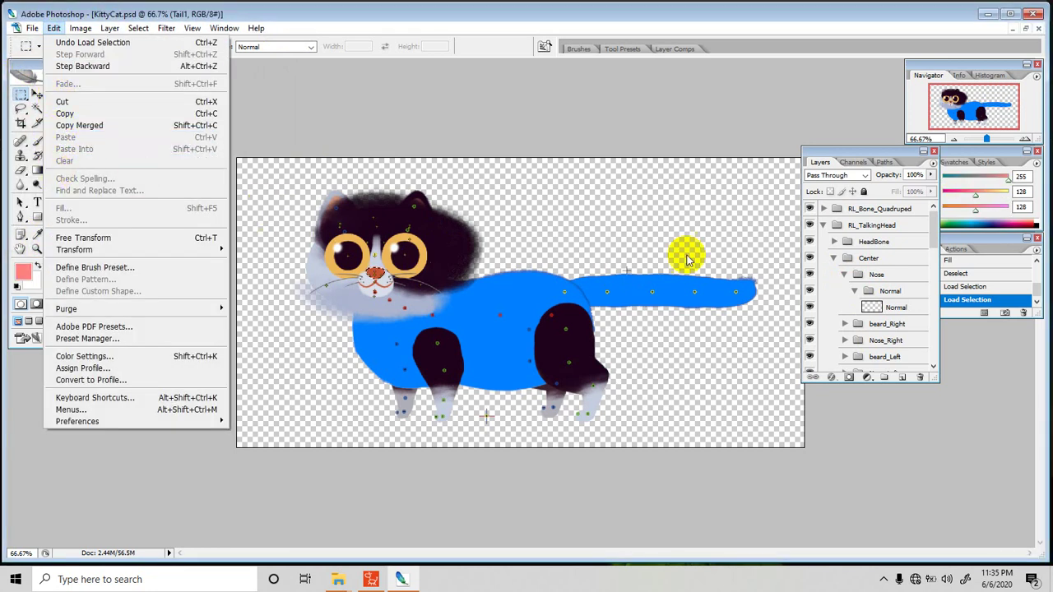
pyautogui.click(868, 302)
pyautogui.click(860, 308)
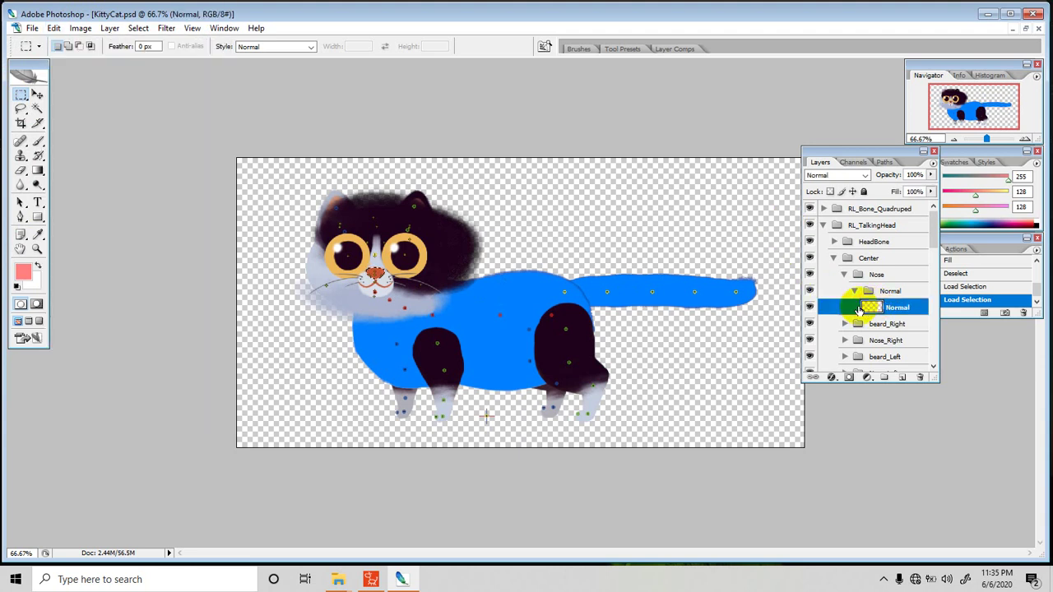
pyautogui.click(53, 28)
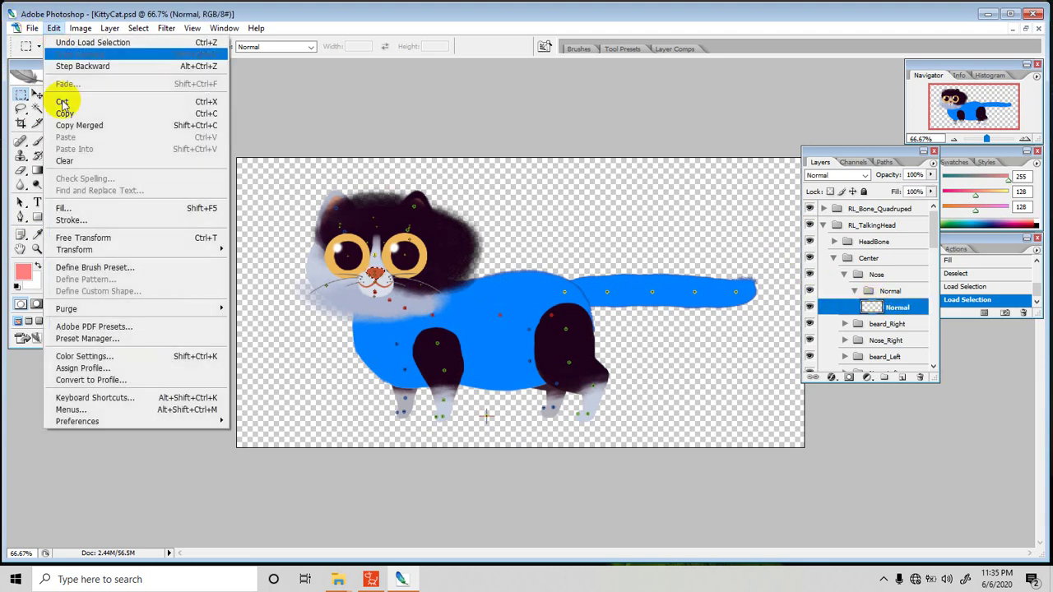
pyautogui.click(71, 209)
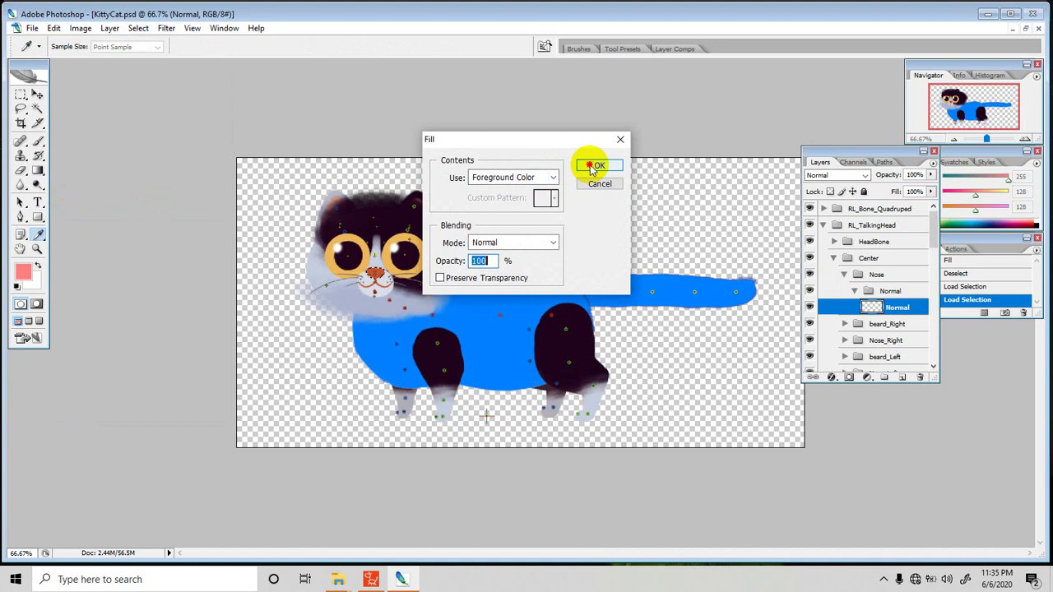
pyautogui.click(591, 166)
pyautogui.press('m')
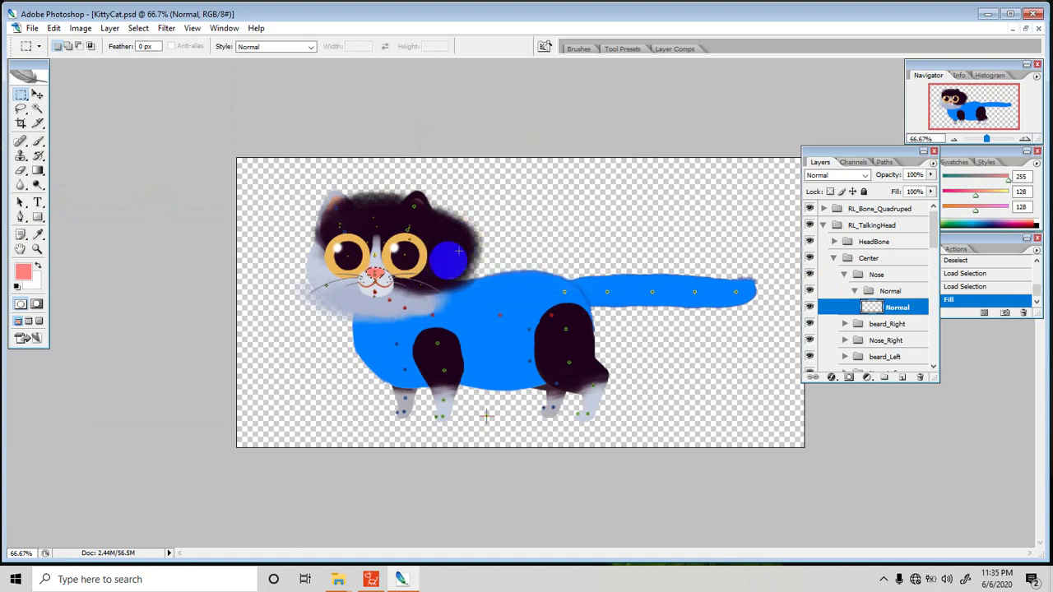
# Expand the LeftEye, Normal and Iris groups and load the Iris layer's outline as a selection
pyautogui.moveTo(933, 238); pyautogui.dragTo(933, 260)
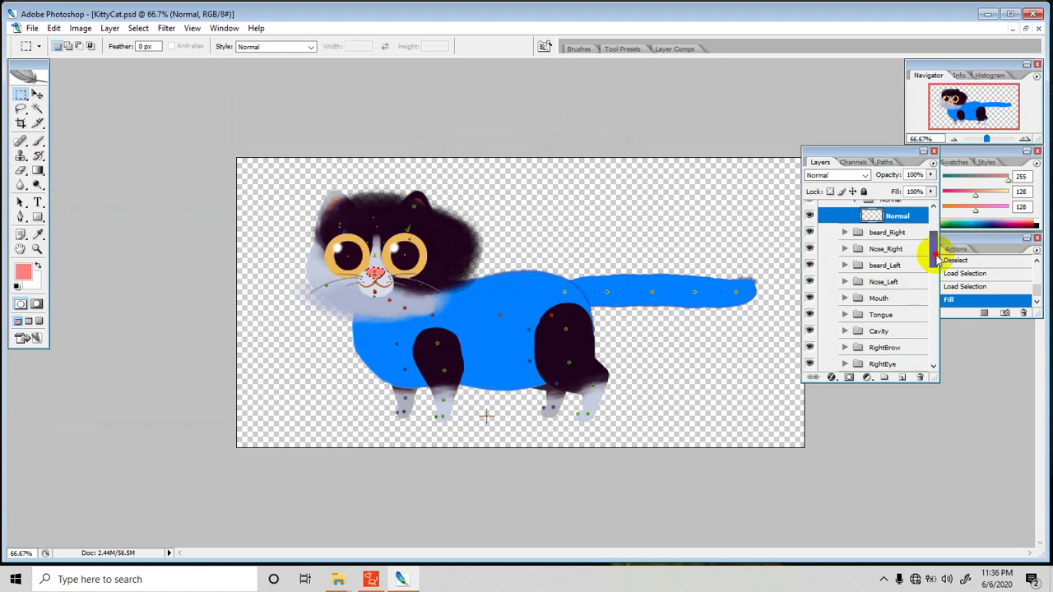
pyautogui.moveTo(935, 256); pyautogui.dragTo(942, 278)
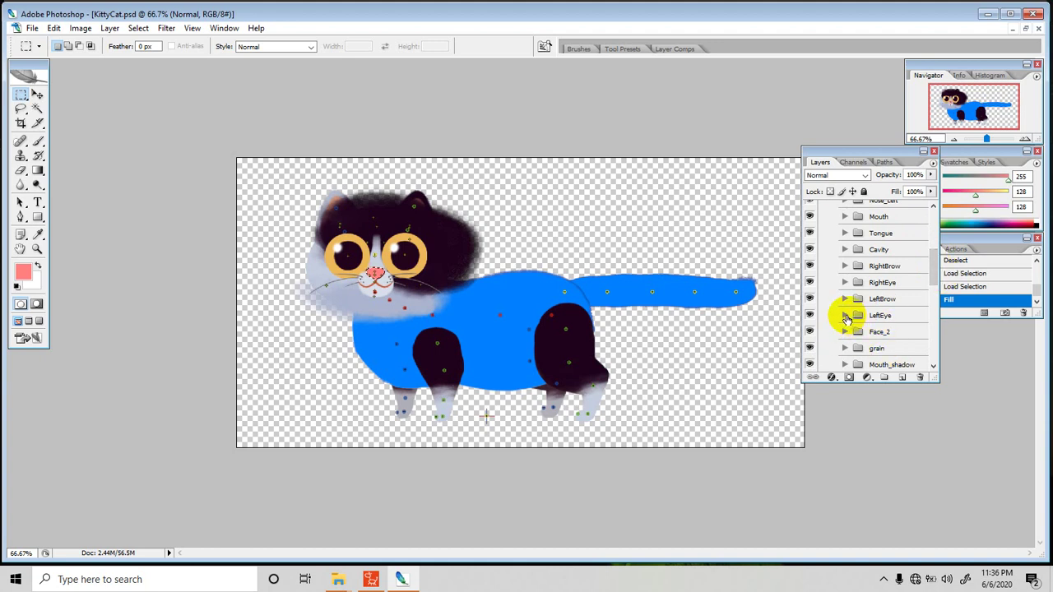
pyautogui.click(845, 317)
pyautogui.moveTo(936, 266); pyautogui.dragTo(934, 286)
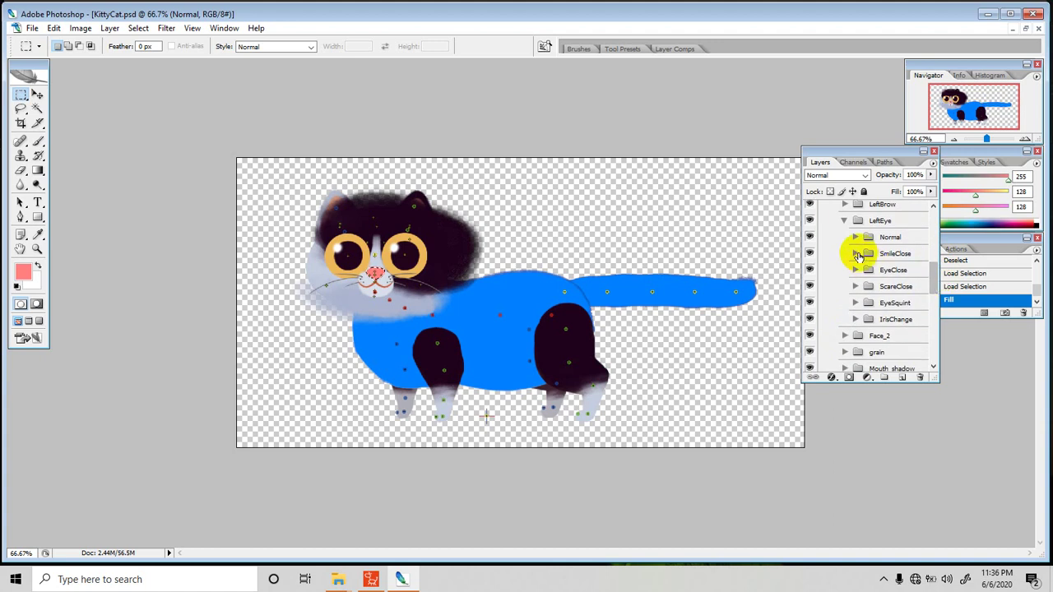
pyautogui.click(855, 237)
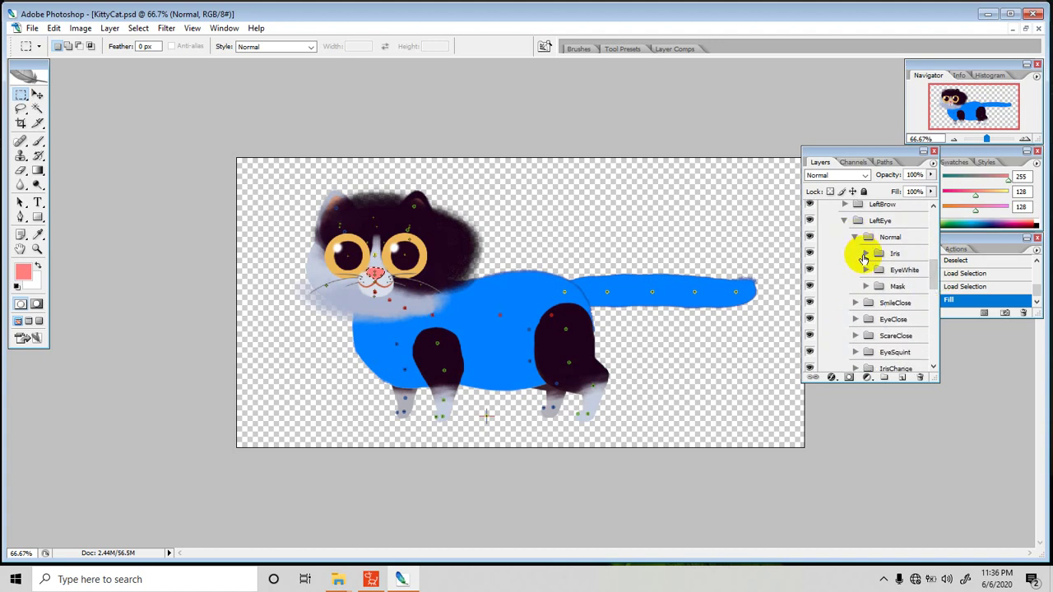
pyautogui.click(865, 254)
pyautogui.keyDown('ctrl'); pyautogui.click(876, 275); pyautogui.keyUp('ctrl')
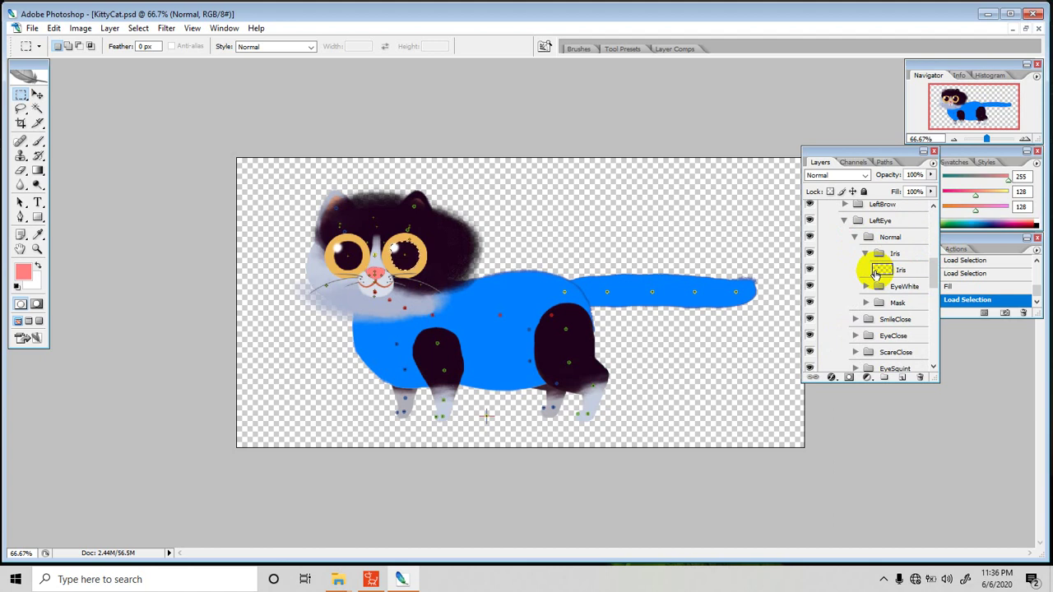
# Try filling the left iris selection with the pink foreground colour in Normal mode at 100% opacity
pyautogui.click(54, 28)
pyautogui.click(142, 203)
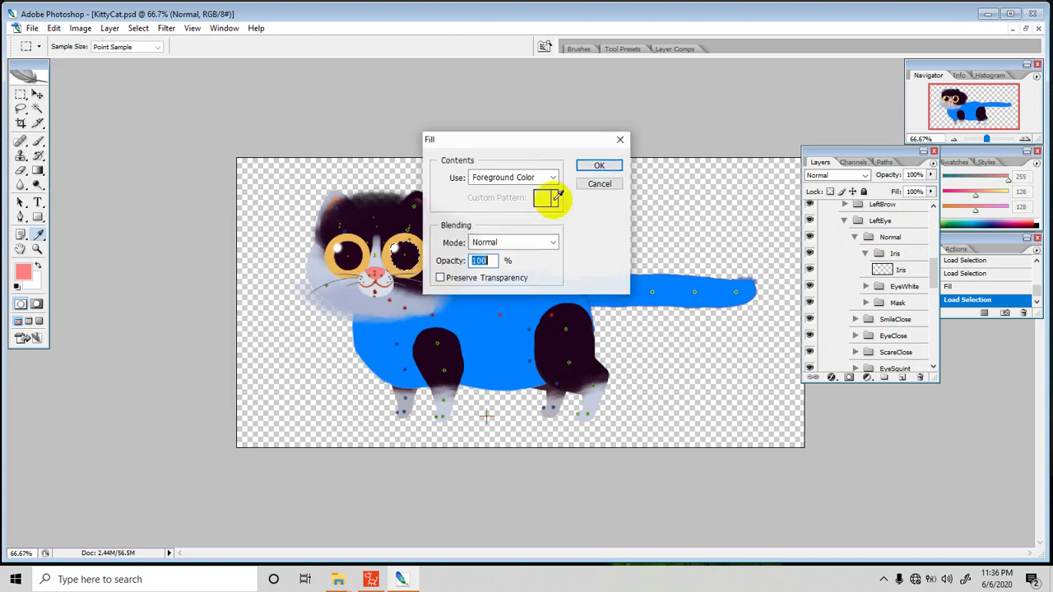
pyautogui.click(599, 167)
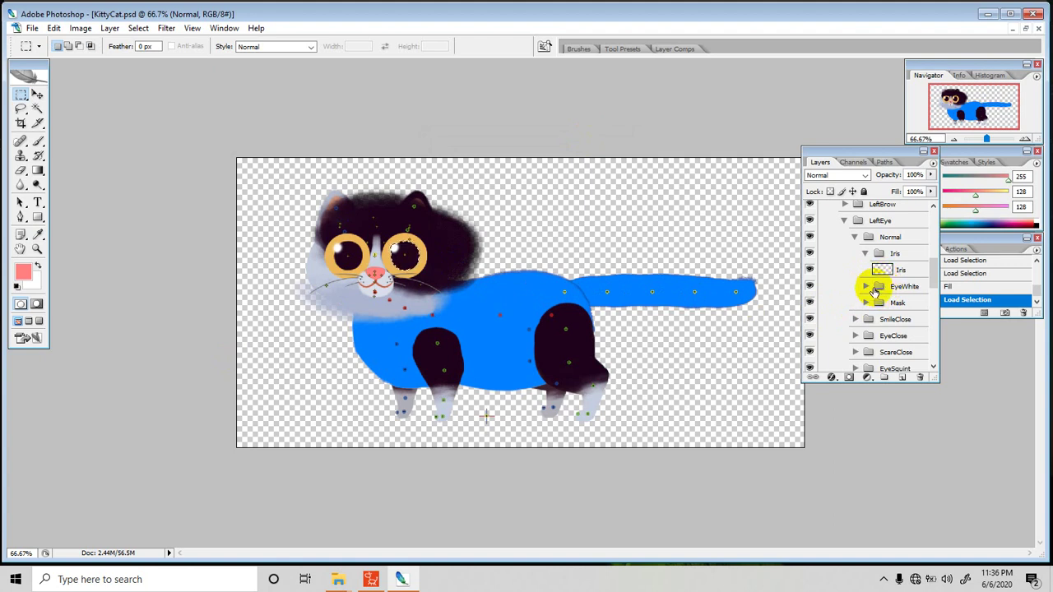
# Fill the left iris selection with purple (R 128, G 0, B 255) in Normal mode at 100% opacity and deselect it
pyautogui.click(23, 278)
pyautogui.click(142, 119)
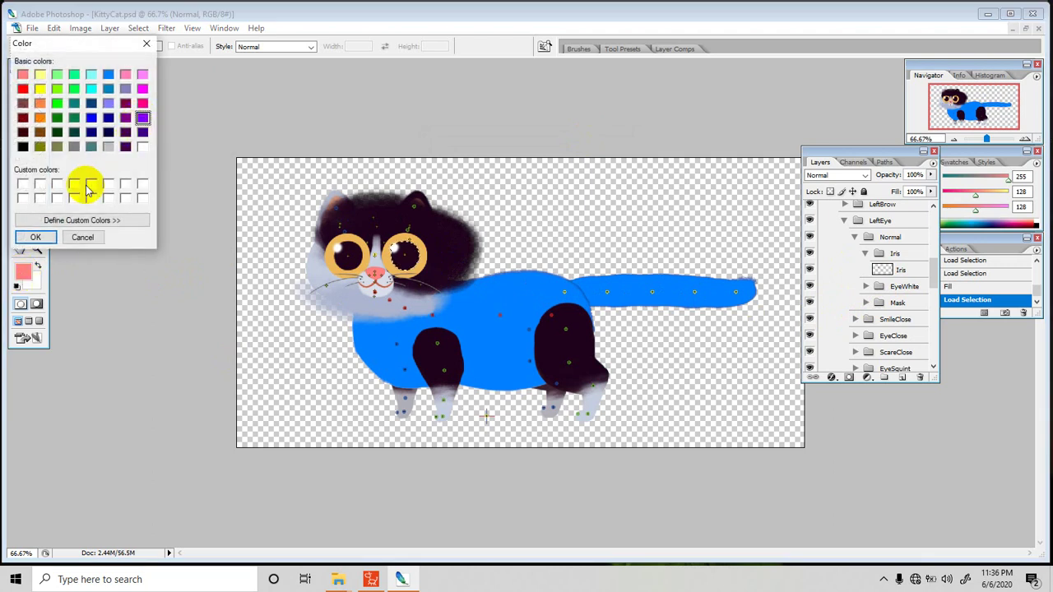
pyautogui.click(36, 237)
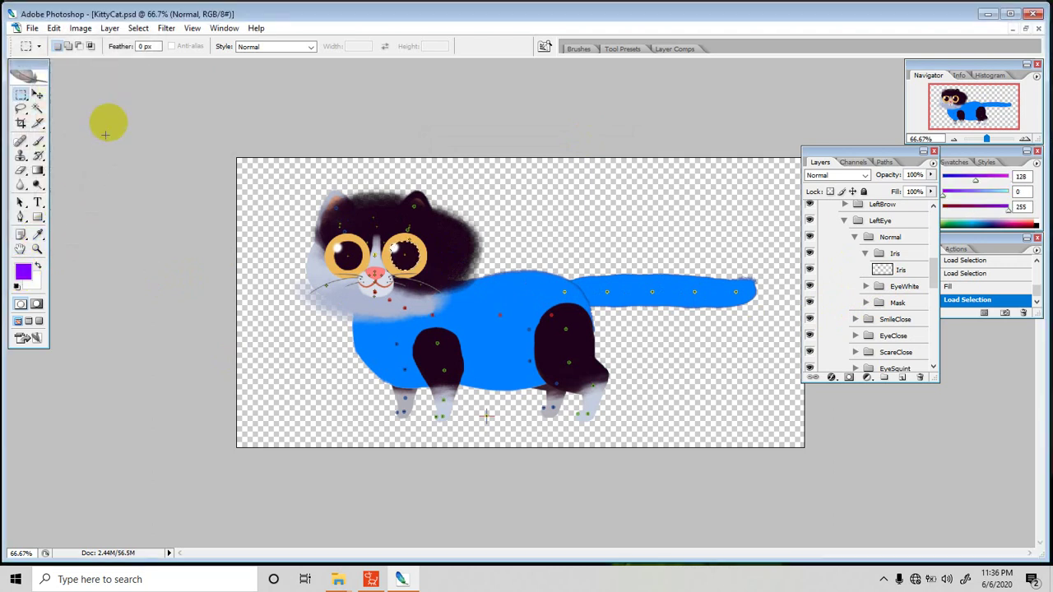
pyautogui.click(54, 28)
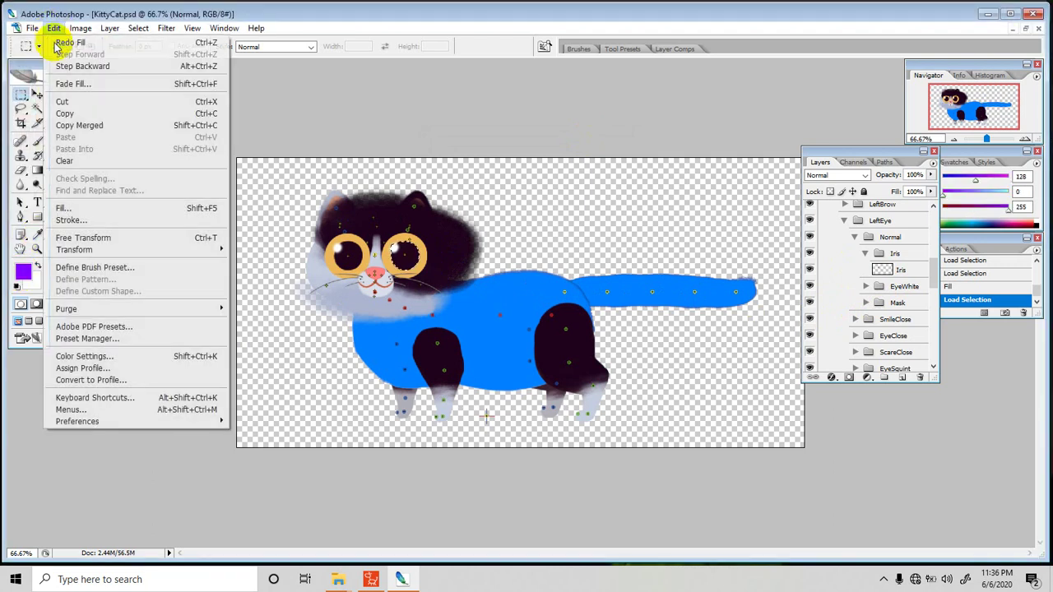
pyautogui.click(65, 207)
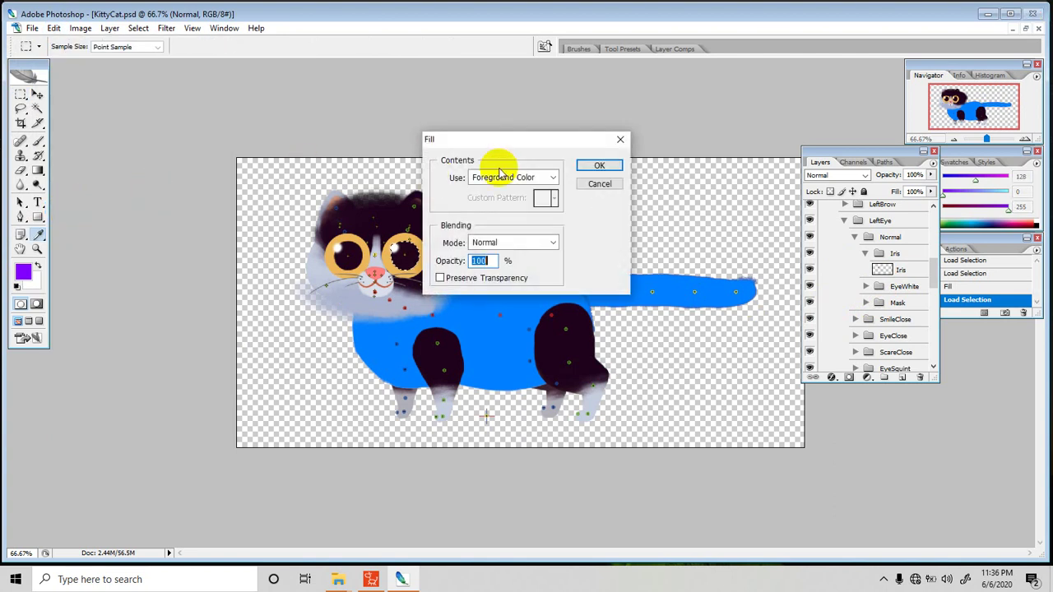
pyautogui.click(597, 169)
pyautogui.press('m')
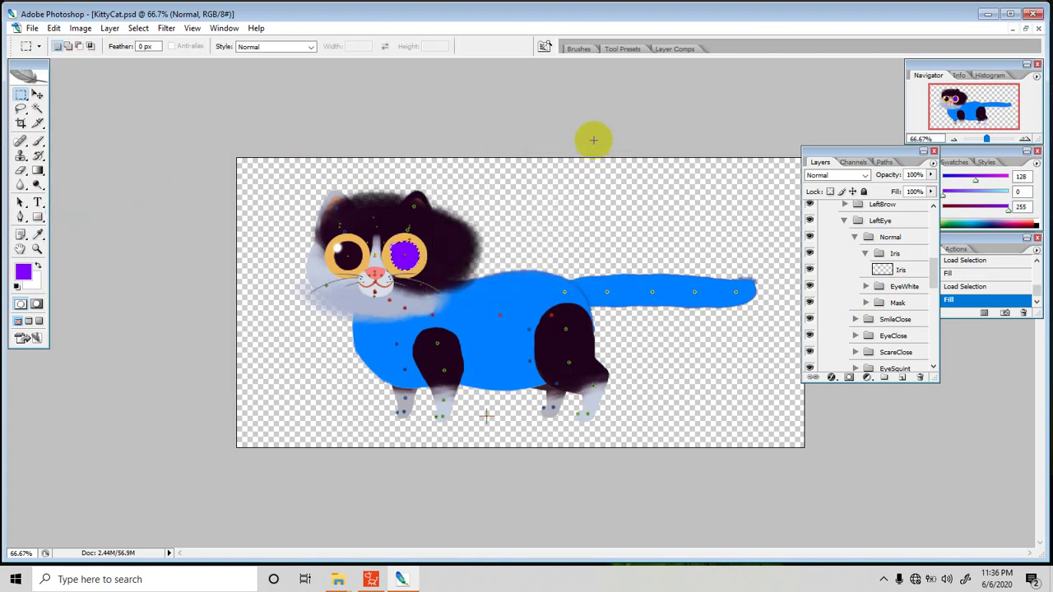
pyautogui.hotkey('ctrl', 'd')
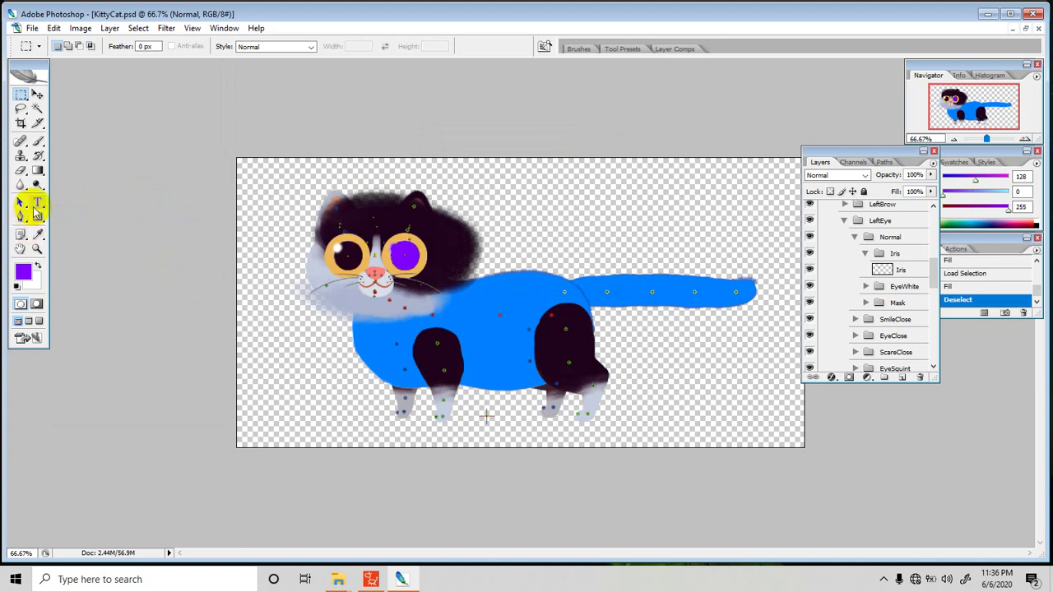
# Paint a white highlight on the upper edge of the left iris with the Brush tool at size 13
pyautogui.click(38, 141)
pyautogui.click(38, 266)
pyautogui.click(36, 274)
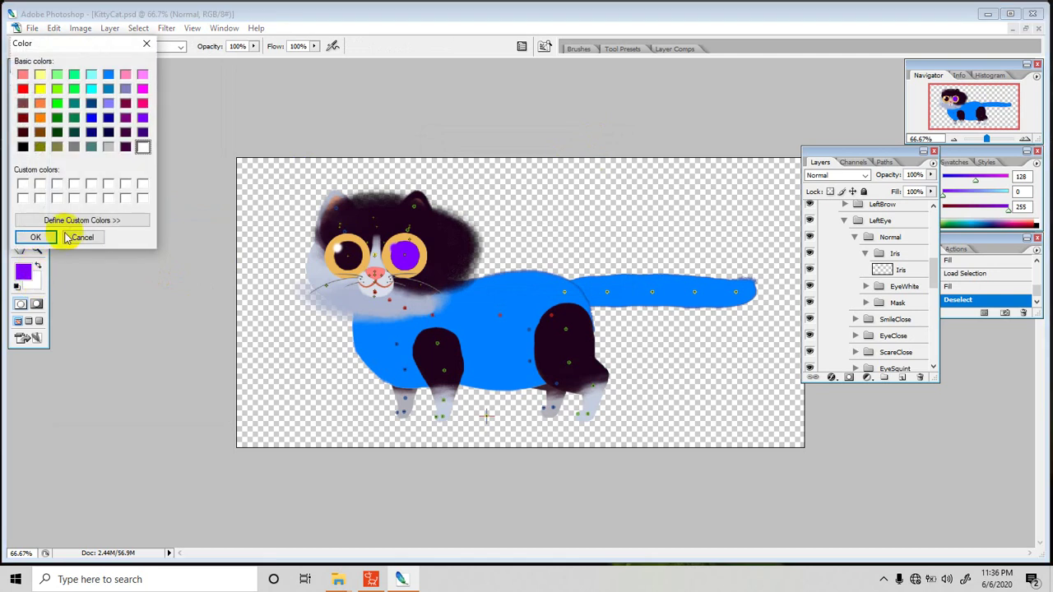
pyautogui.click(146, 42)
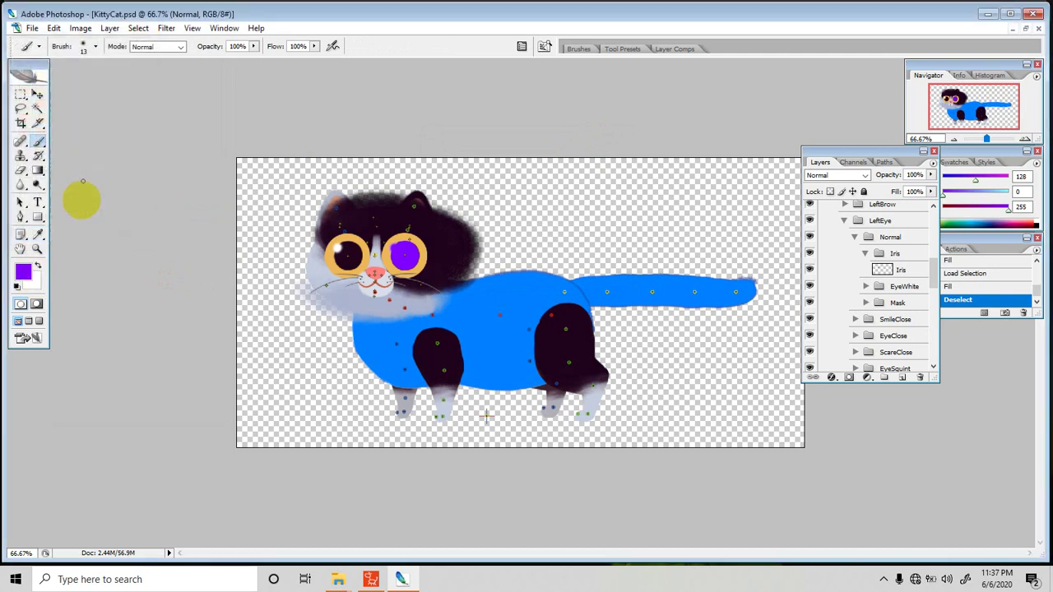
pyautogui.click(37, 266)
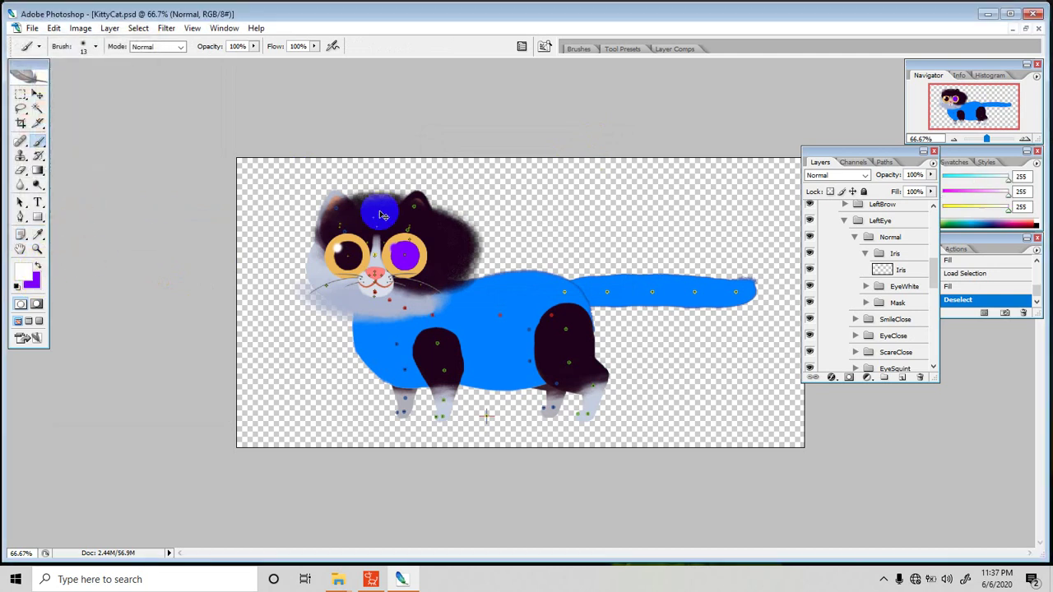
pyautogui.hotkey('ctrl', '+')
pyautogui.hotkey('ctrl', '+')
pyautogui.moveTo(380, 212)
pyautogui.mouseDown()
pyautogui.moveTo(353, 212)
pyautogui.moveTo(564, 294)
pyautogui.mouseUp()
pyautogui.click(389, 238)
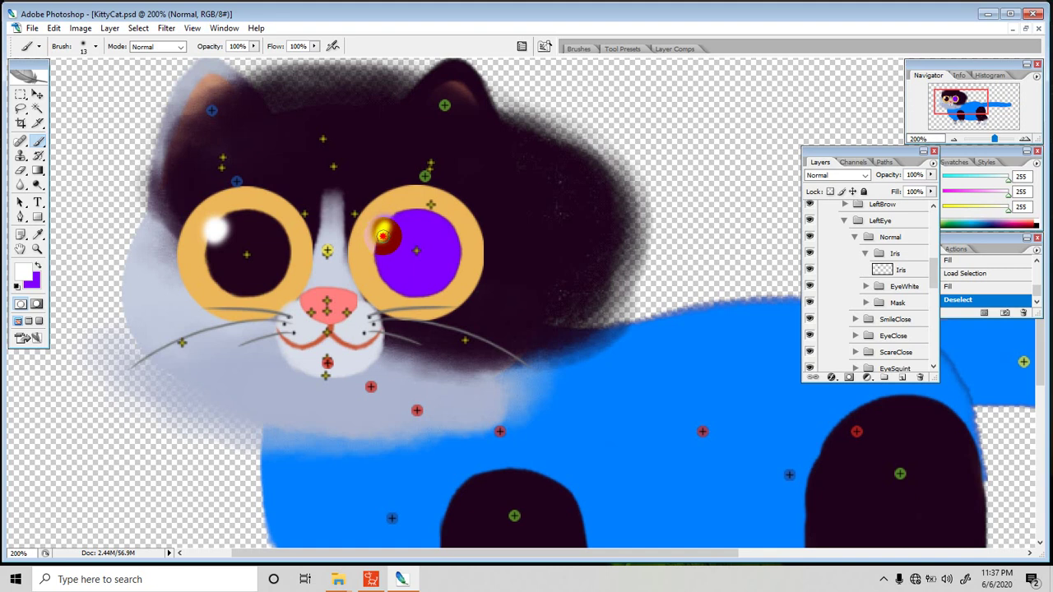
pyautogui.moveTo(365, 336); pyautogui.dragTo(386, 345)
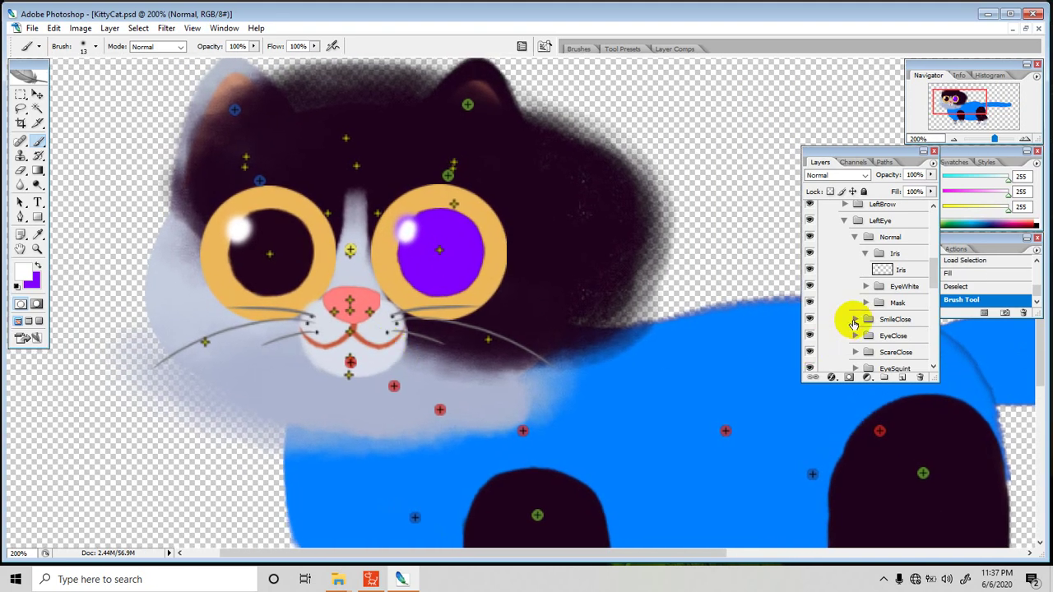
# Expand the LeftEye's EyeWhite group and load the EyeWhite layer's outline as a selection
pyautogui.click(865, 288)
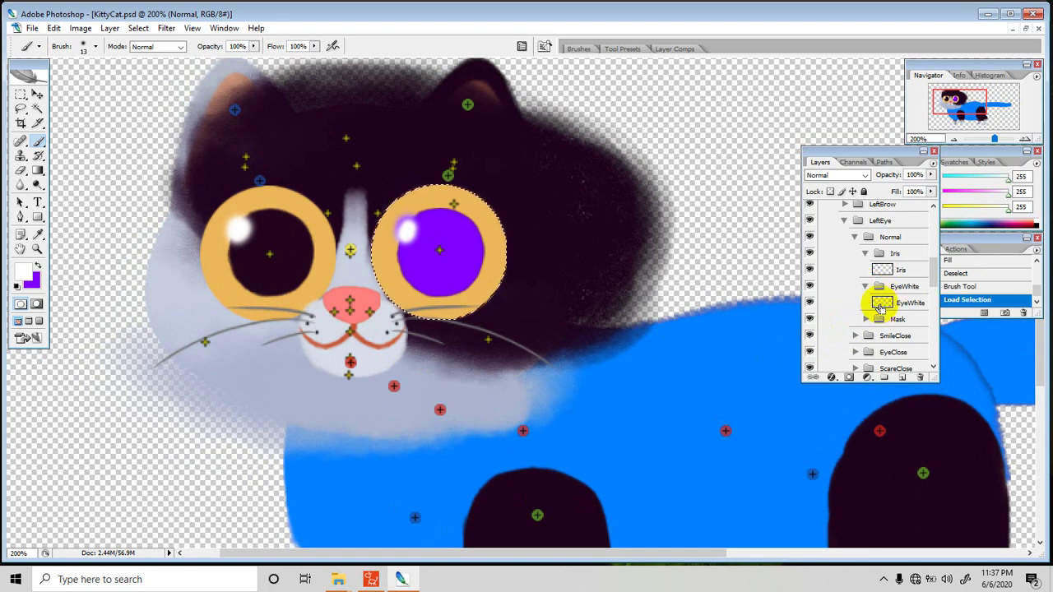
pyautogui.moveTo(423, 290); pyautogui.dragTo(438, 300)
pyautogui.hotkey('ctrl', 'z')
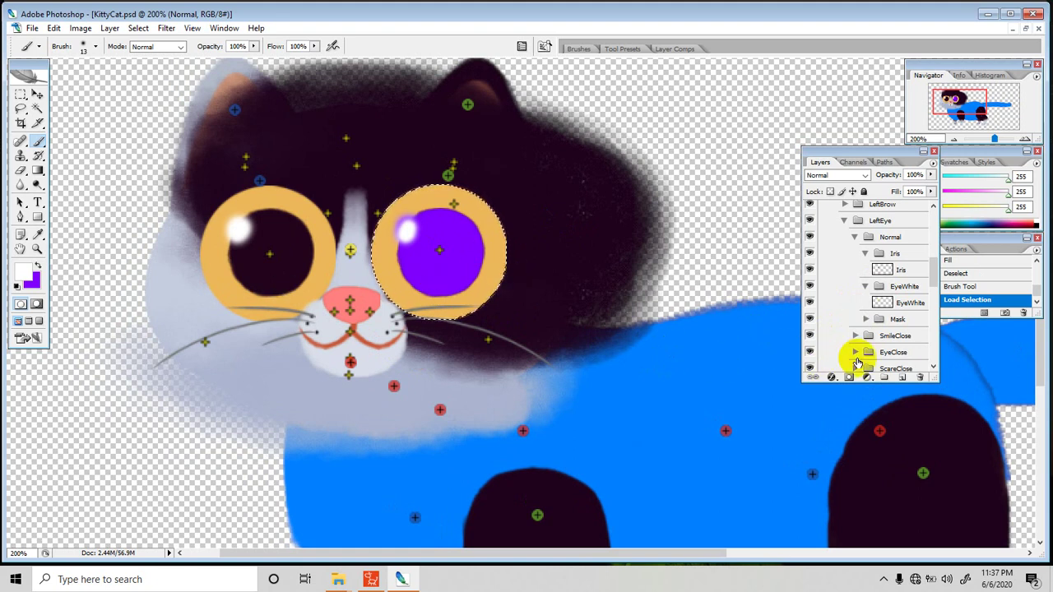
pyautogui.moveTo(474, 274); pyautogui.dragTo(488, 265)
pyautogui.hotkey('ctrl', 'z')
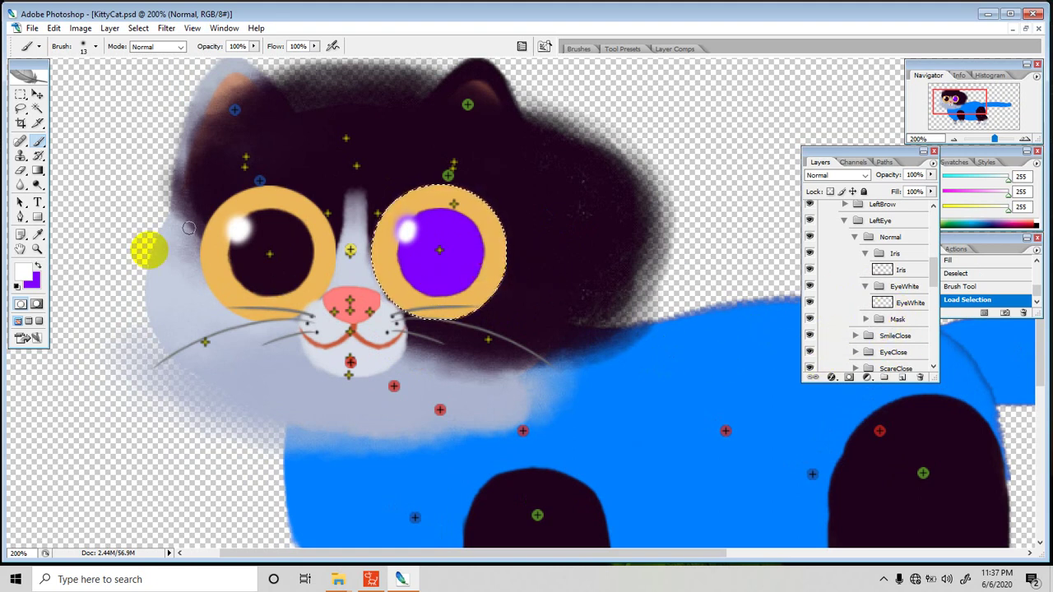
# Paint the ring around the left iris white with the size 13 brush, staying within the EyeWhite selection
pyautogui.click(389, 234)
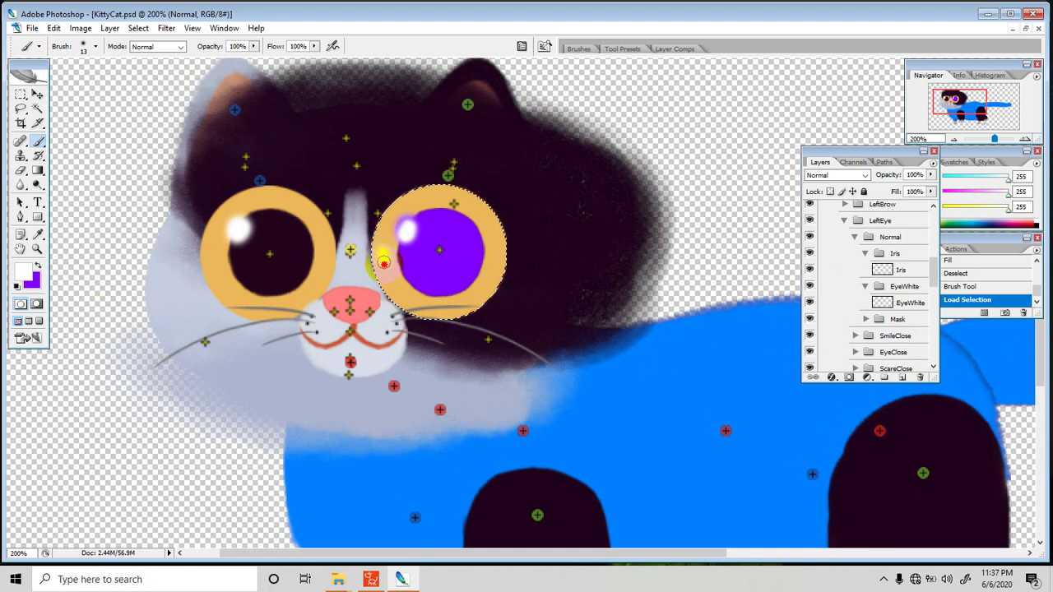
pyautogui.moveTo(411, 306); pyautogui.dragTo(435, 310)
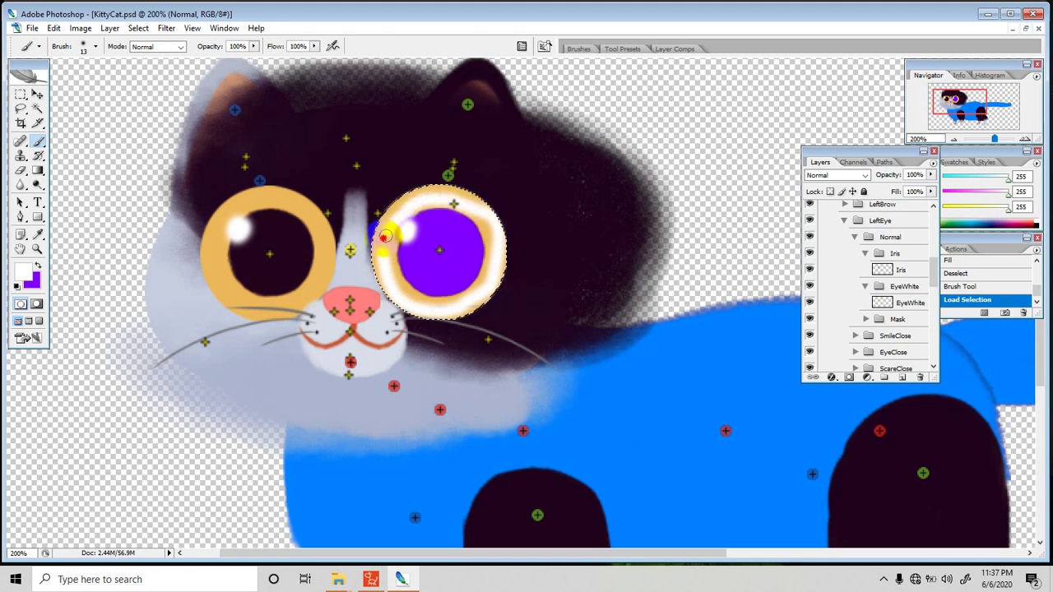
pyautogui.moveTo(400, 287)
pyautogui.mouseDown()
pyautogui.moveTo(460, 298)
pyautogui.moveTo(482, 282)
pyautogui.moveTo(489, 238)
pyautogui.moveTo(454, 197)
pyautogui.moveTo(414, 197)
pyautogui.moveTo(396, 233)
pyautogui.mouseUp()
pyautogui.scroll(-1, 465, 329)
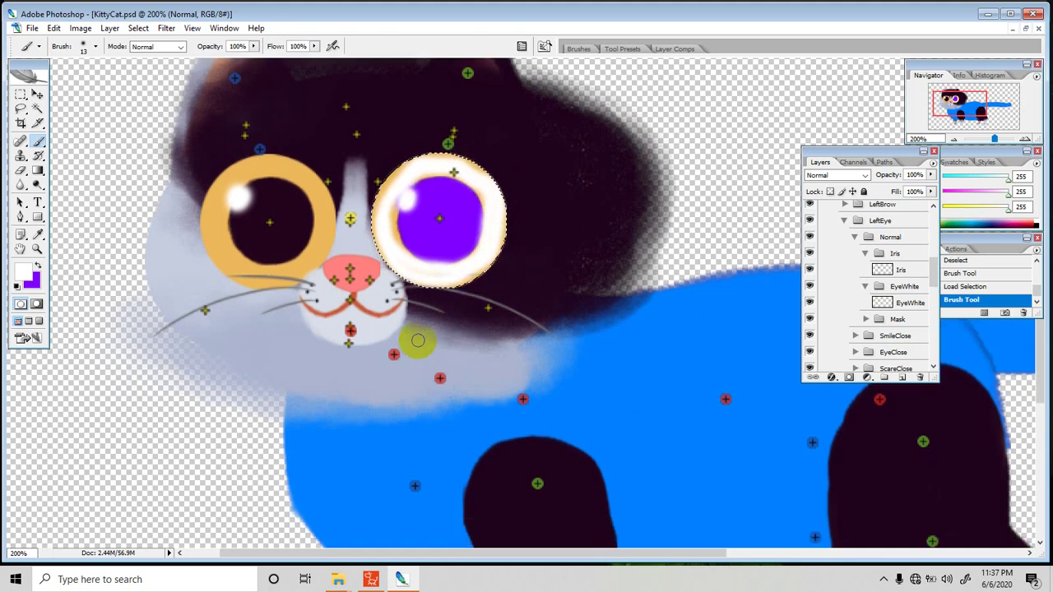
pyautogui.hotkey('ctrl', '-')
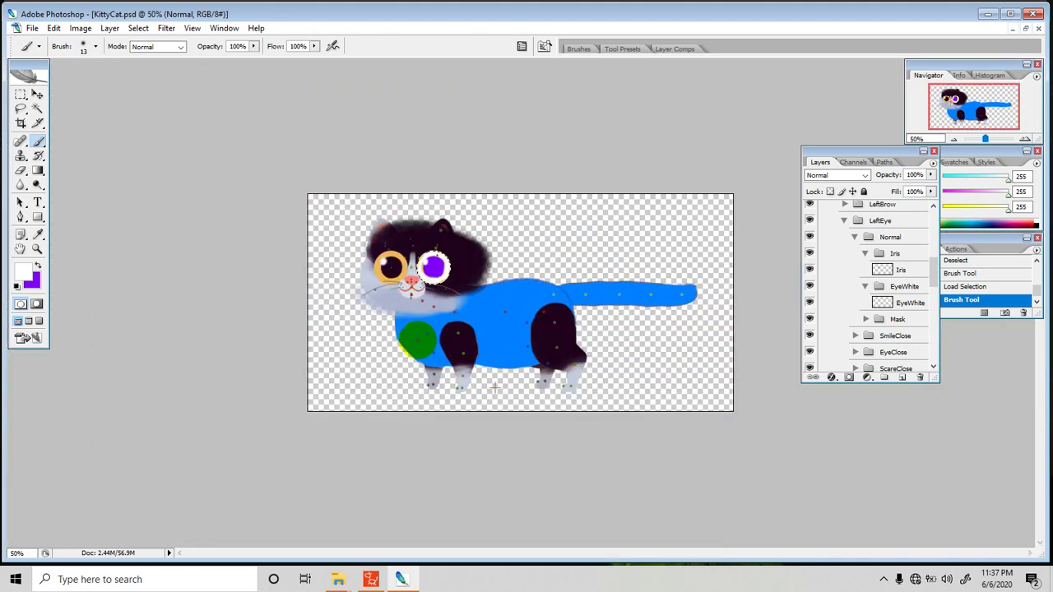
pyautogui.hotkey('ctrl', '+')
pyautogui.hotkey('ctrl', '+')
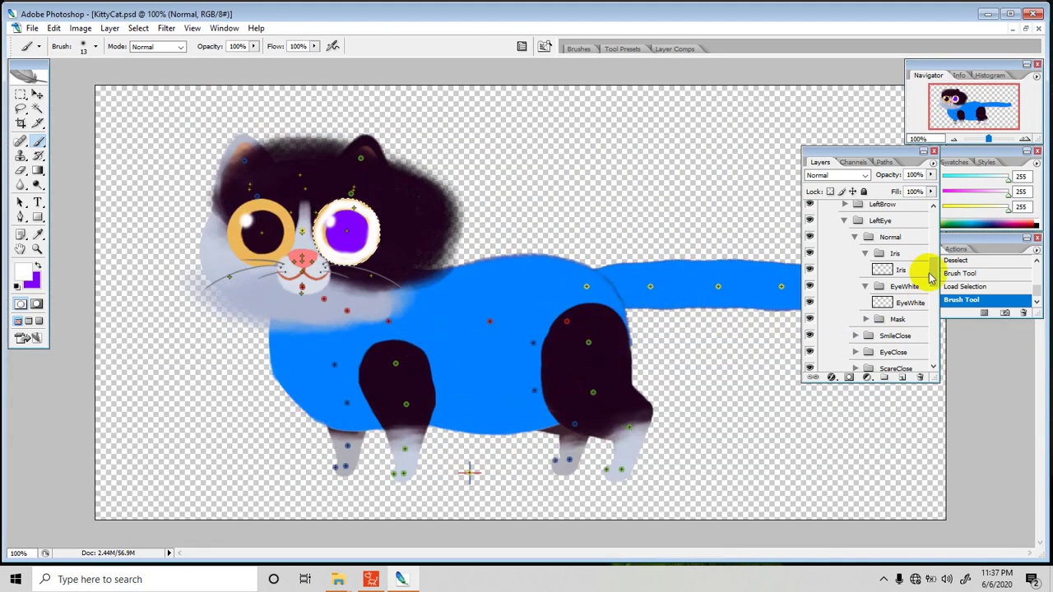
# Collapse the Center group and load the body layer's outline from the Hip group as a selection
pyautogui.moveTo(934, 274); pyautogui.dragTo(934, 228)
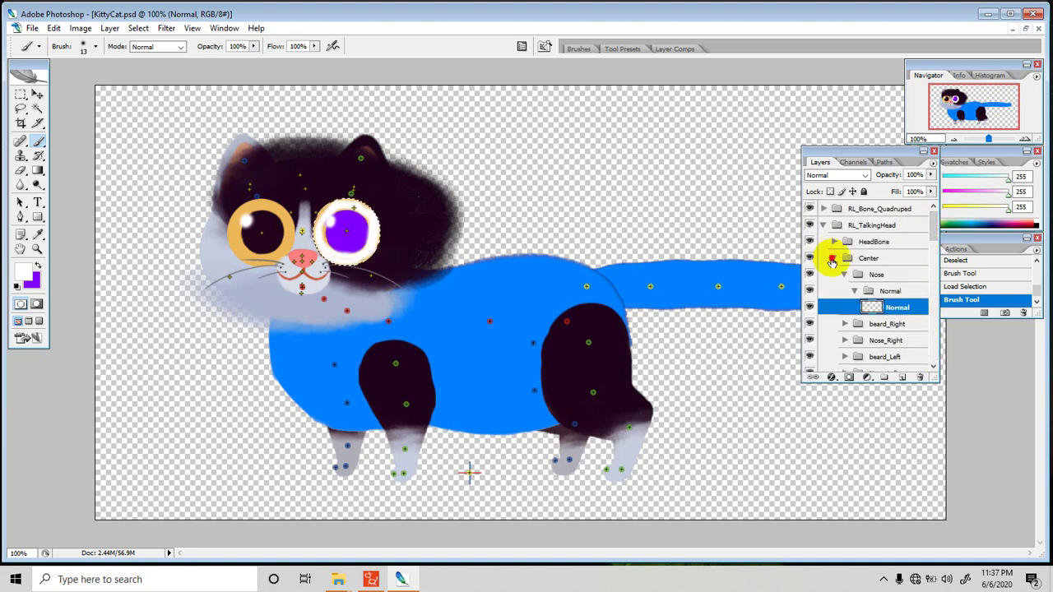
pyautogui.click(832, 261)
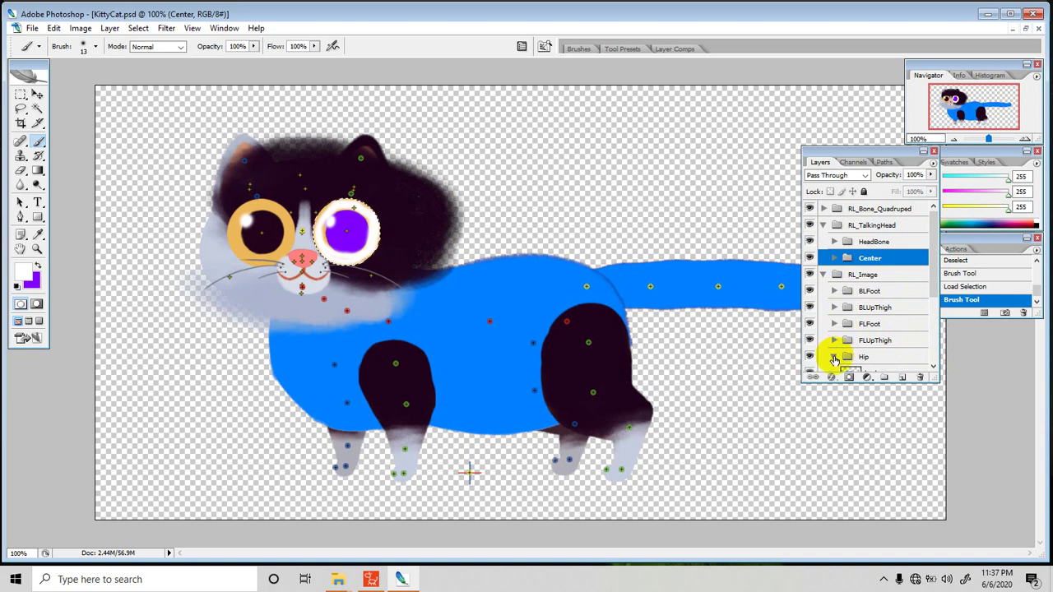
pyautogui.scroll(-3, 923, 280)
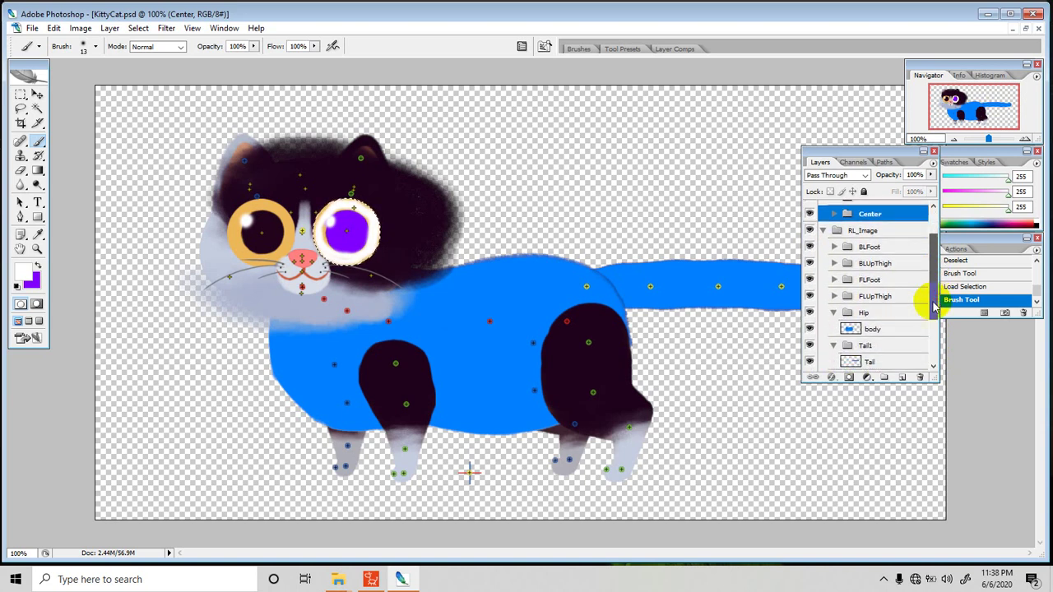
pyautogui.click(851, 333)
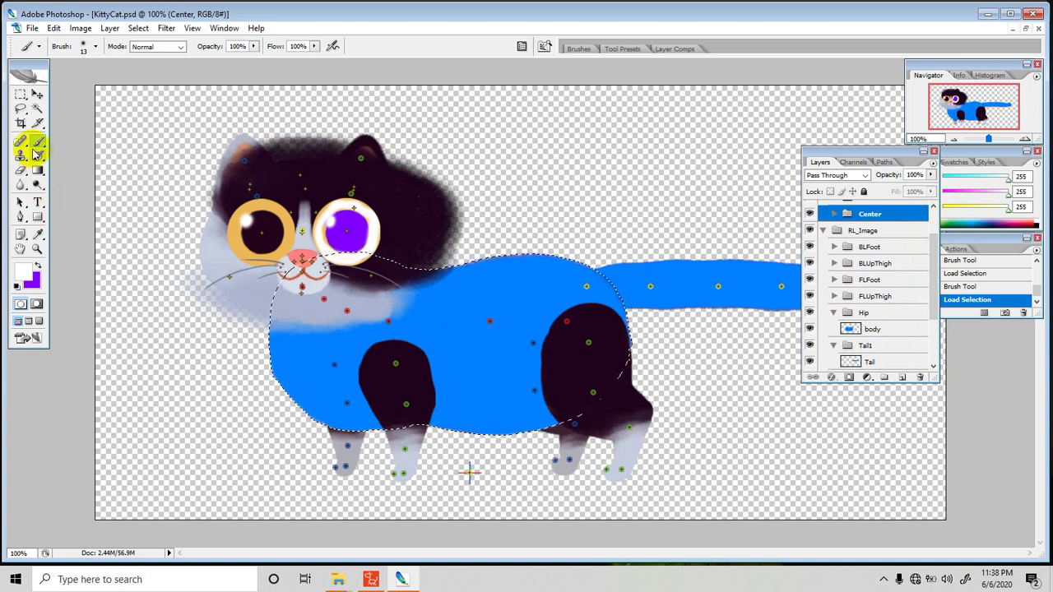
# Select the body layer and set the Eraser to size 80 with 42% opacity
pyautogui.click(22, 172)
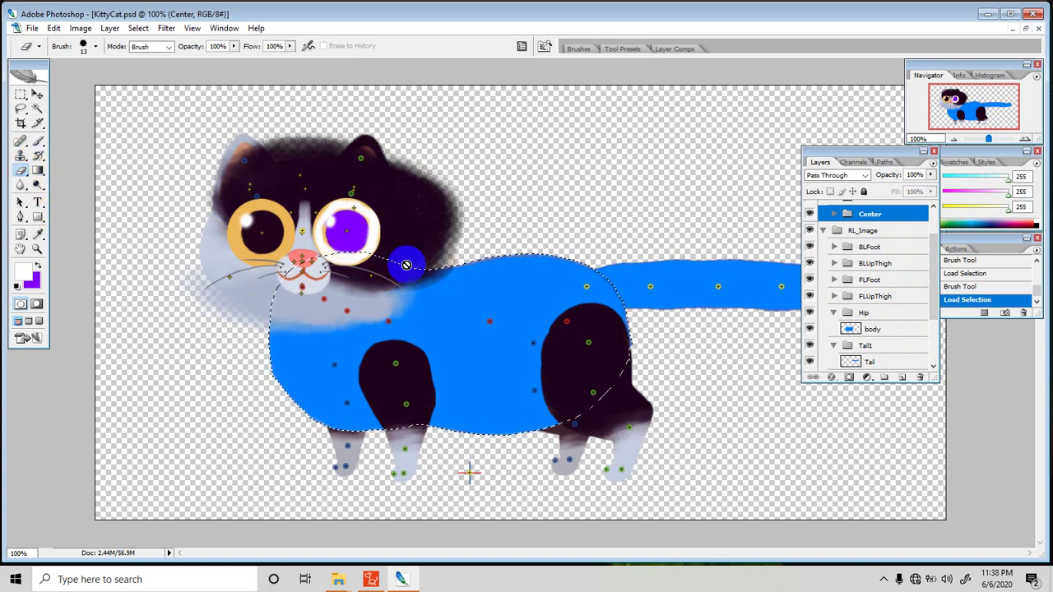
pyautogui.click(858, 333)
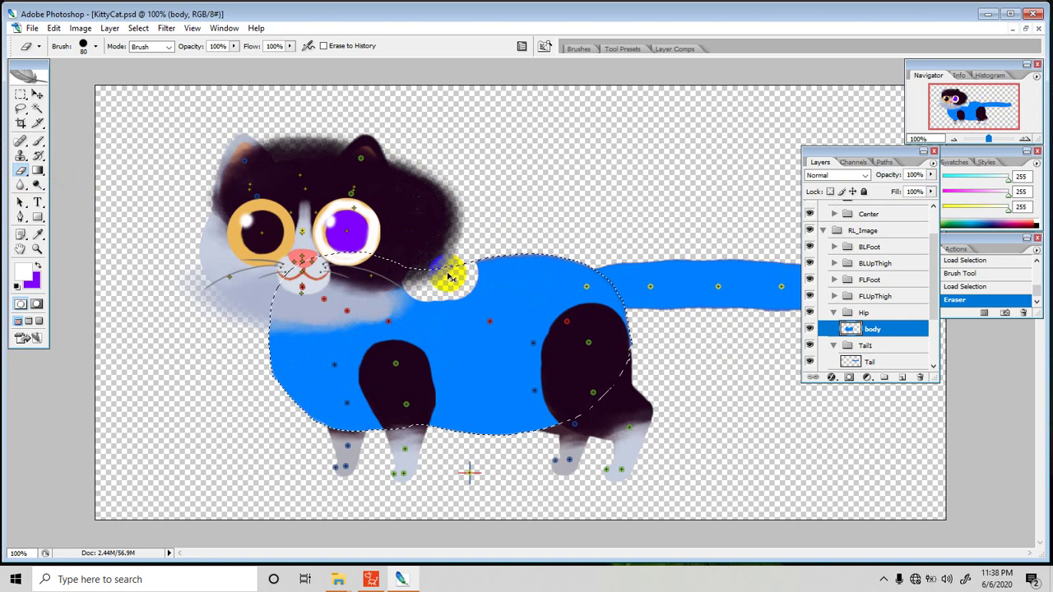
pyautogui.click(234, 46)
pyautogui.moveTo(234, 61); pyautogui.dragTo(204, 63)
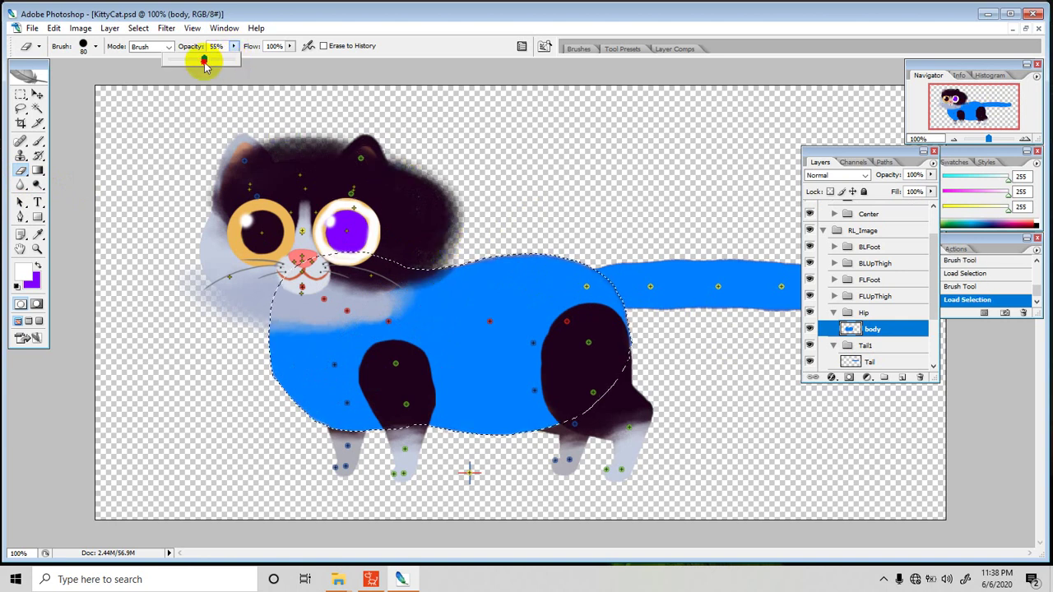
# Partially erase the upper, lower and chest edges of the blue body within its selection using the 42% Eraser
pyautogui.click(418, 254)
pyautogui.moveTo(489, 241)
pyautogui.mouseDown()
pyautogui.moveTo(584, 240)
pyautogui.moveTo(461, 239)
pyautogui.mouseUp()
pyautogui.click(451, 444)
pyautogui.moveTo(451, 444)
pyautogui.mouseDown()
pyautogui.moveTo(442, 441)
pyautogui.moveTo(521, 445)
pyautogui.moveTo(594, 413)
pyautogui.moveTo(575, 421)
pyautogui.mouseUp()
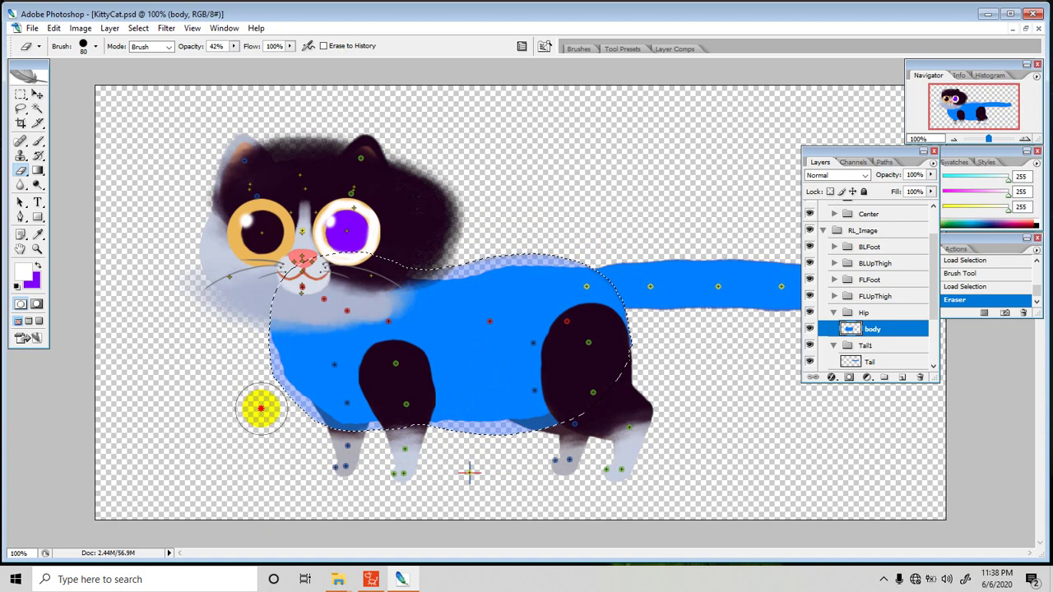
pyautogui.moveTo(258, 406); pyautogui.dragTo(244, 357)
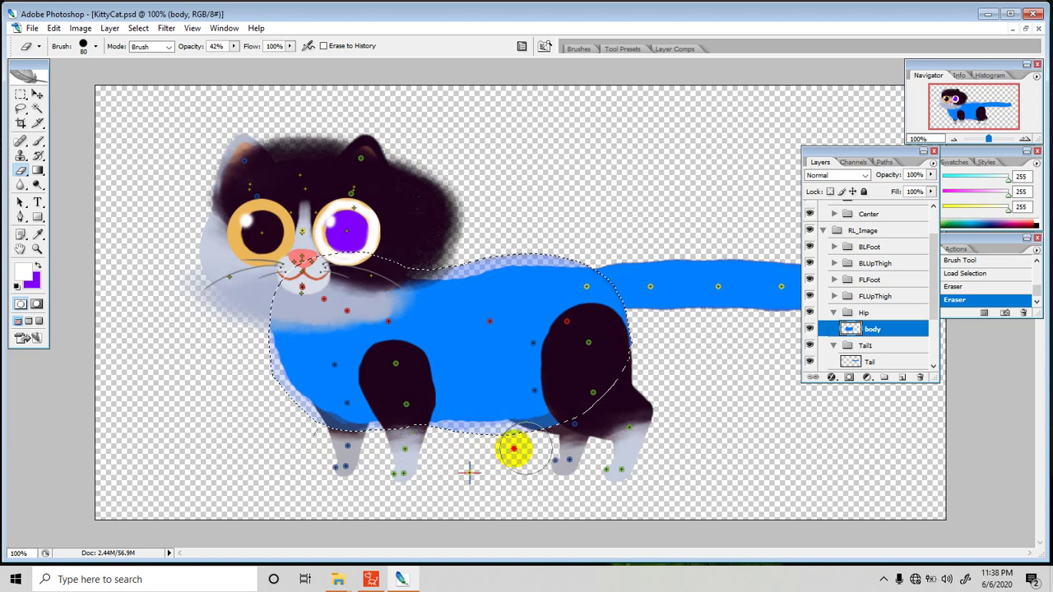
pyautogui.moveTo(517, 447); pyautogui.dragTo(546, 442)
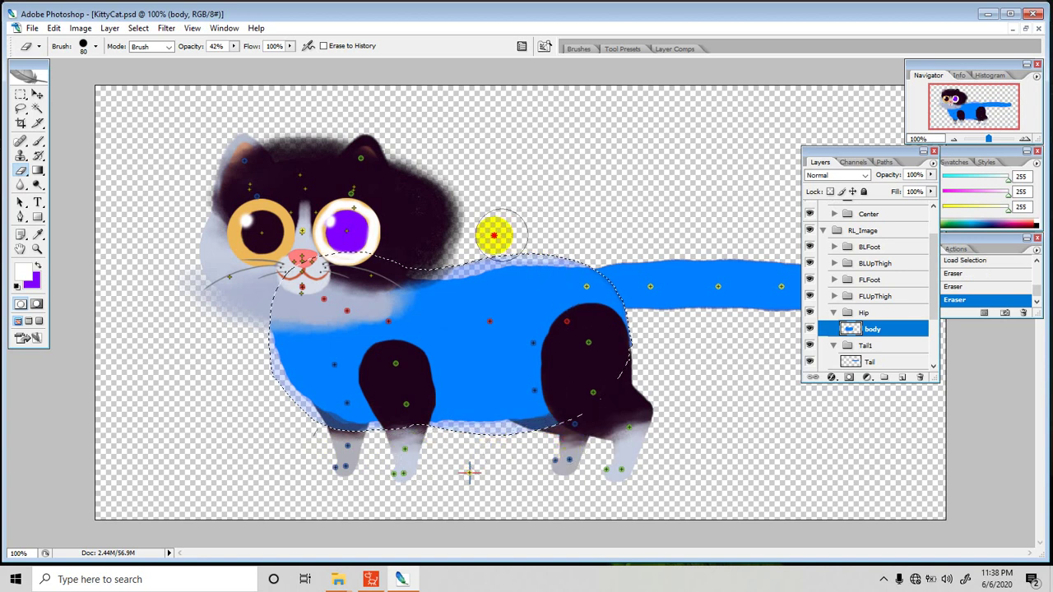
pyautogui.moveTo(444, 245)
pyautogui.mouseDown()
pyautogui.moveTo(415, 248)
pyautogui.moveTo(440, 246)
pyautogui.mouseUp()
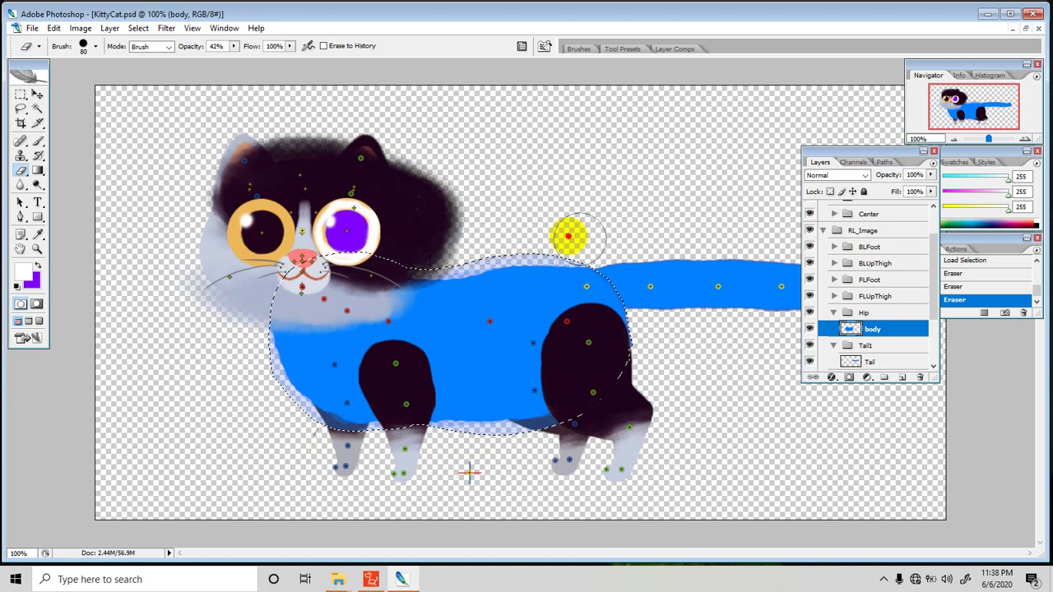
pyautogui.moveTo(463, 242)
pyautogui.mouseDown()
pyautogui.moveTo(382, 239)
pyautogui.moveTo(412, 227)
pyautogui.mouseUp()
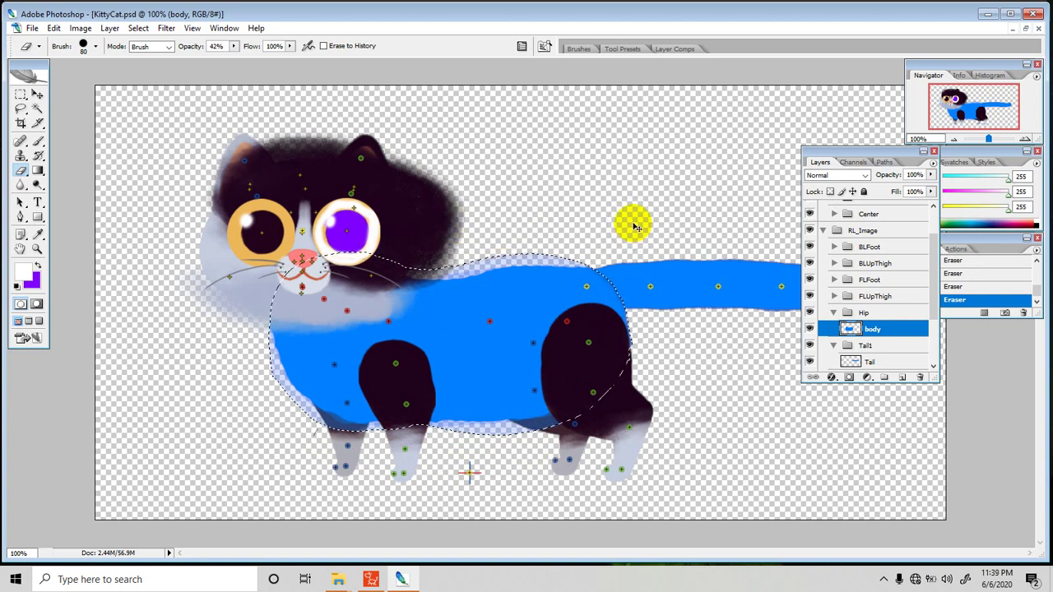
# Clear the selection and soften the body layer's back and belly edges further with the 42% Eraser
pyautogui.hotkey('ctrl', 'd')
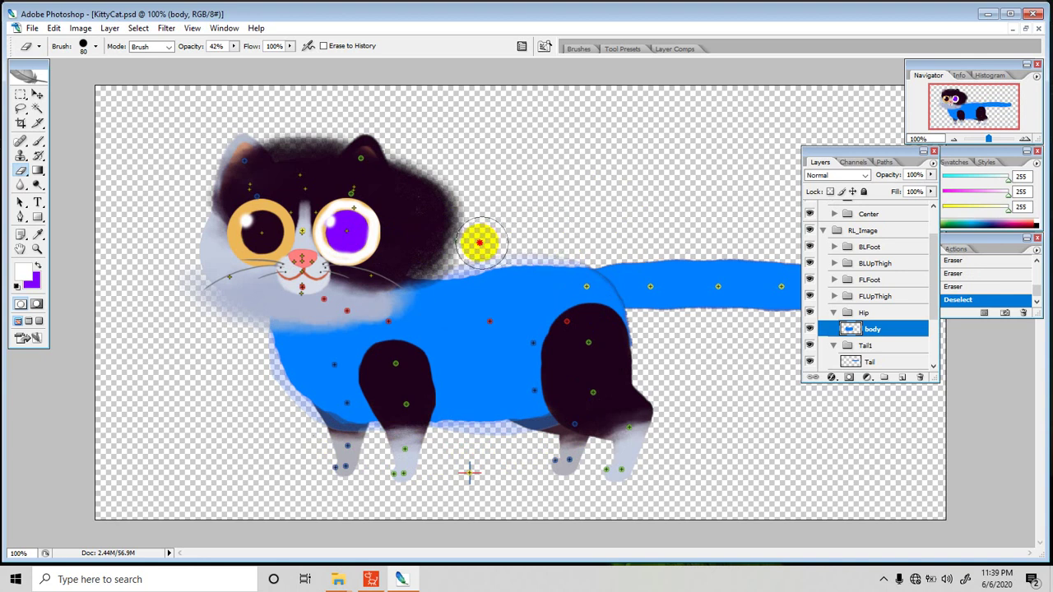
pyautogui.moveTo(457, 245); pyautogui.dragTo(446, 247)
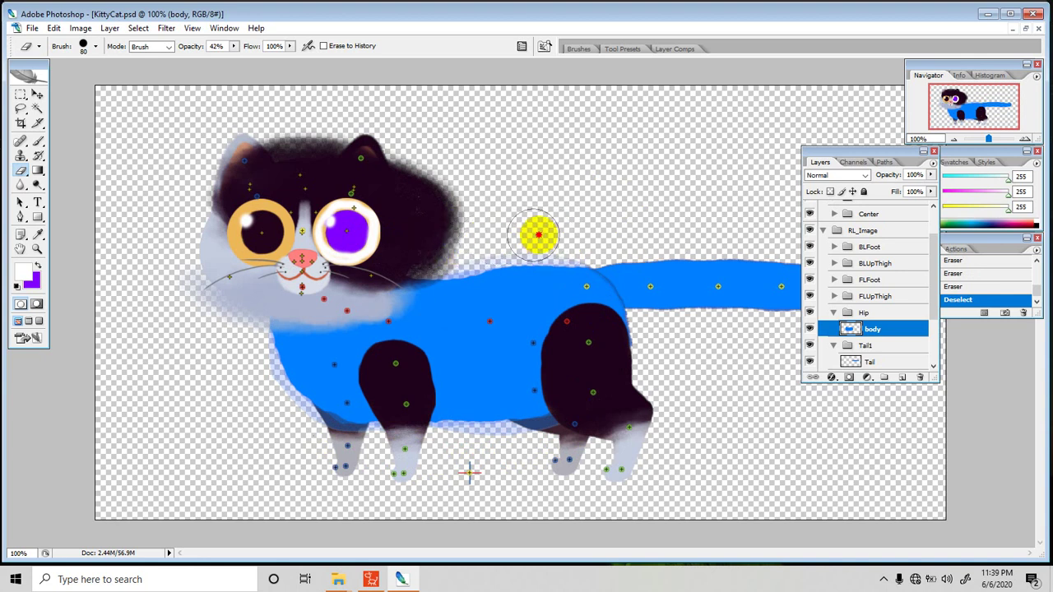
pyautogui.moveTo(312, 441)
pyautogui.mouseDown()
pyautogui.moveTo(301, 430)
pyautogui.moveTo(337, 446)
pyautogui.mouseUp()
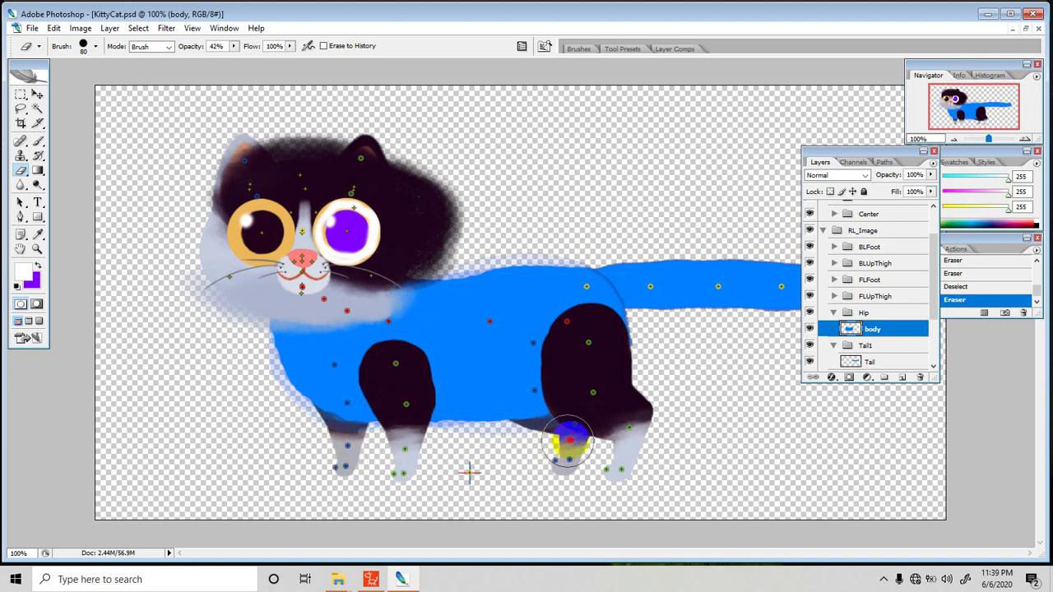
pyautogui.moveTo(570, 434)
pyautogui.mouseDown()
pyautogui.moveTo(512, 455)
pyautogui.moveTo(548, 441)
pyautogui.mouseUp()
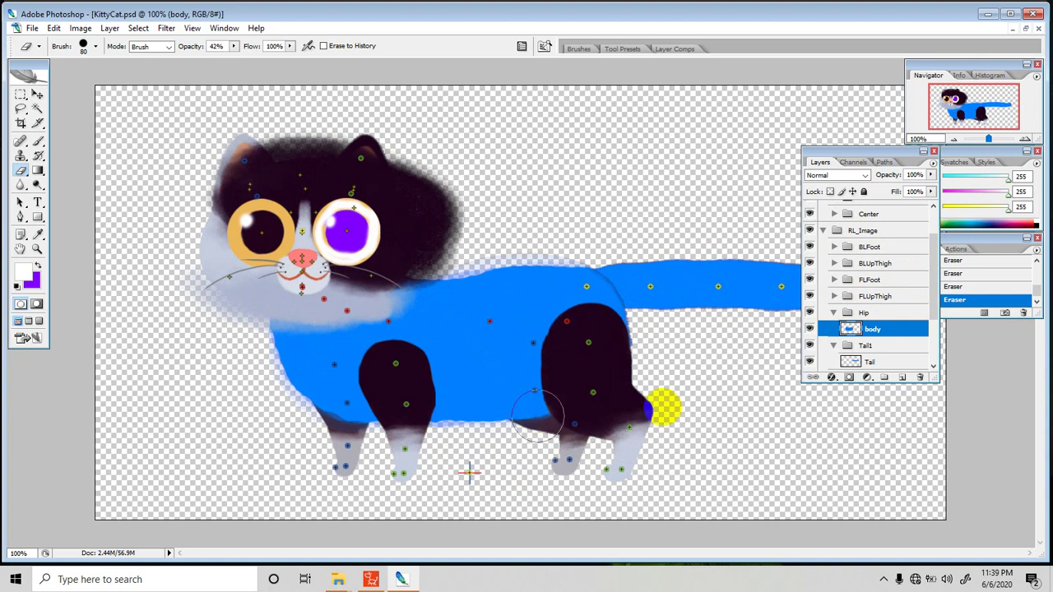
# Check the FLFoot and BLFoot outlines, then load the Foot_FB layer's outline from the FRUpThigh group as a selection
pyautogui.click(834, 279)
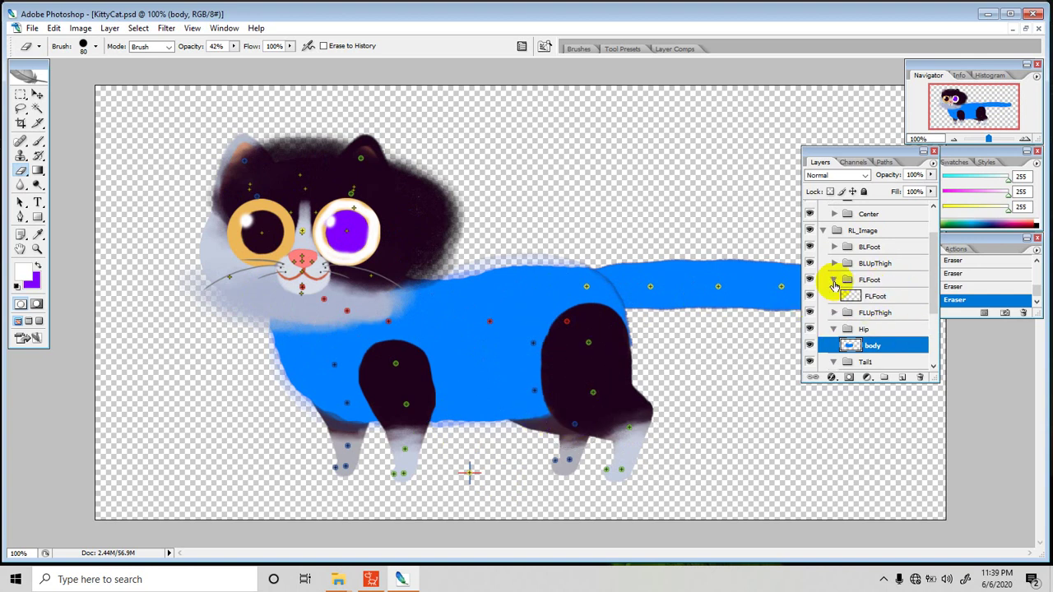
pyautogui.click(850, 302)
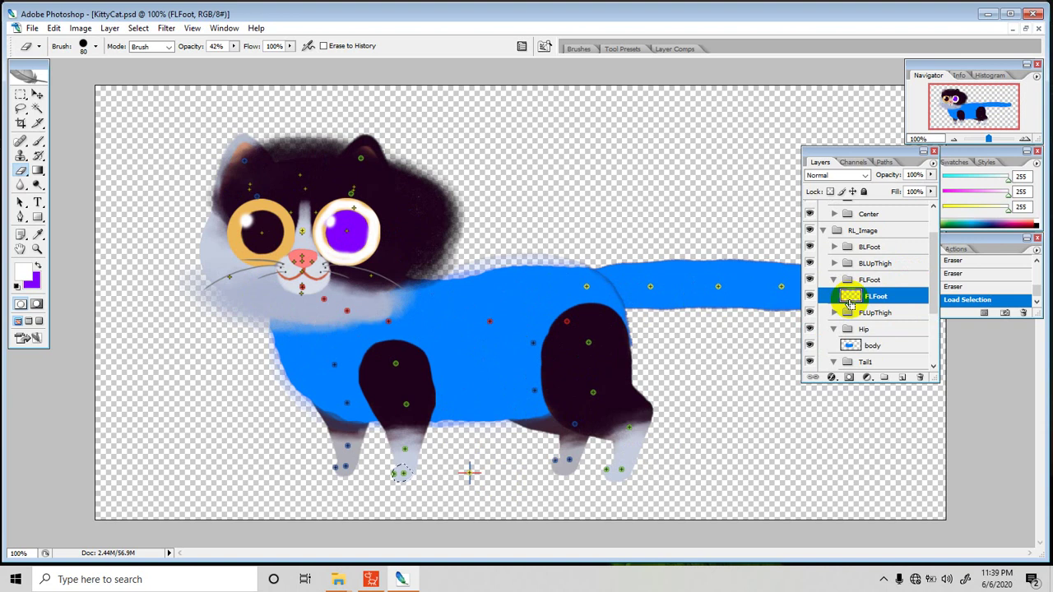
pyautogui.click(870, 281)
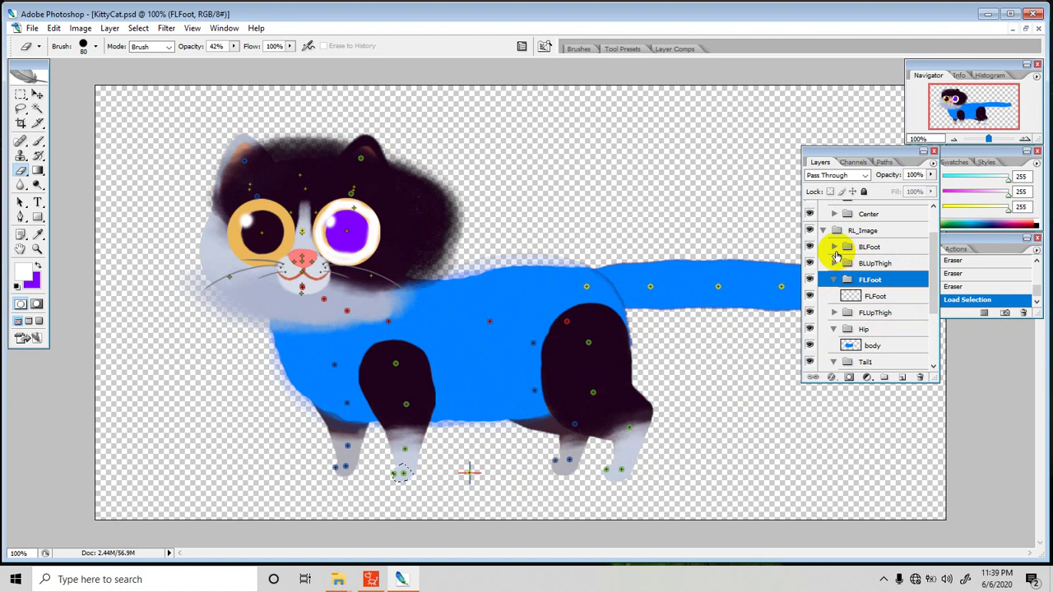
pyautogui.click(834, 248)
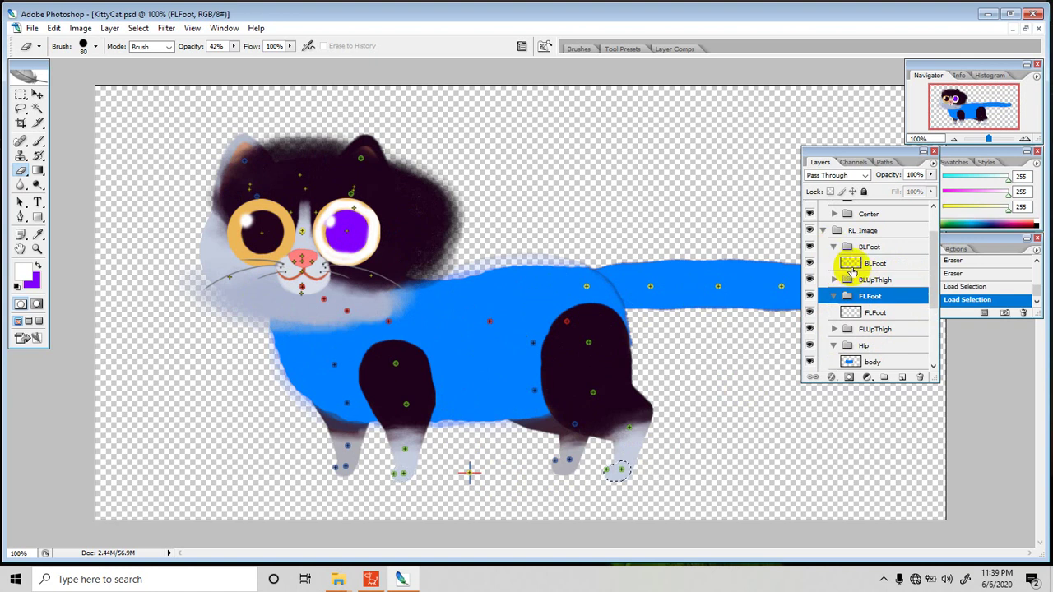
pyautogui.moveTo(933, 283); pyautogui.dragTo(936, 339)
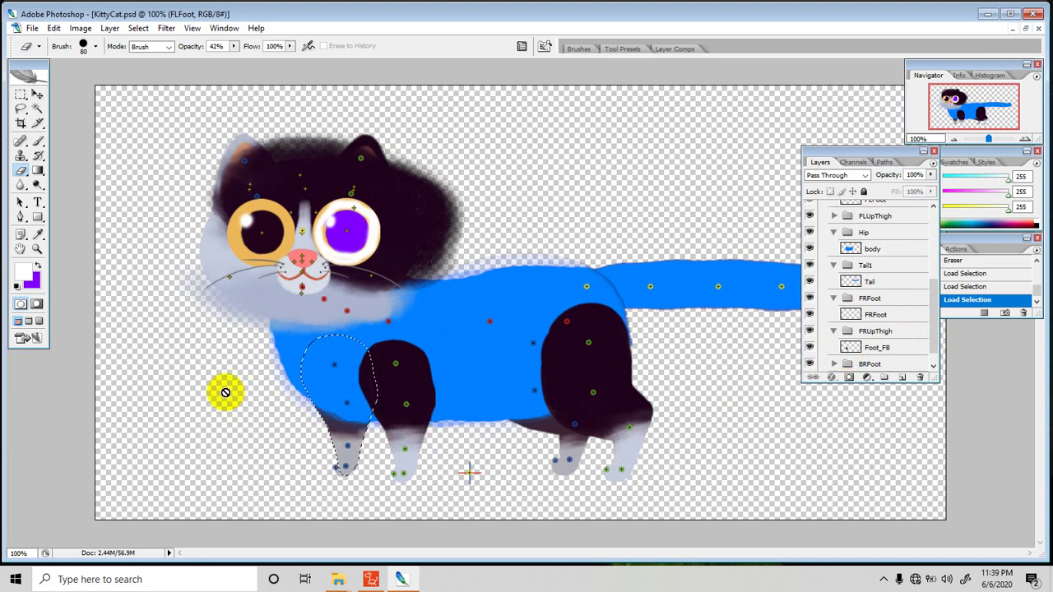
pyautogui.click(25, 273)
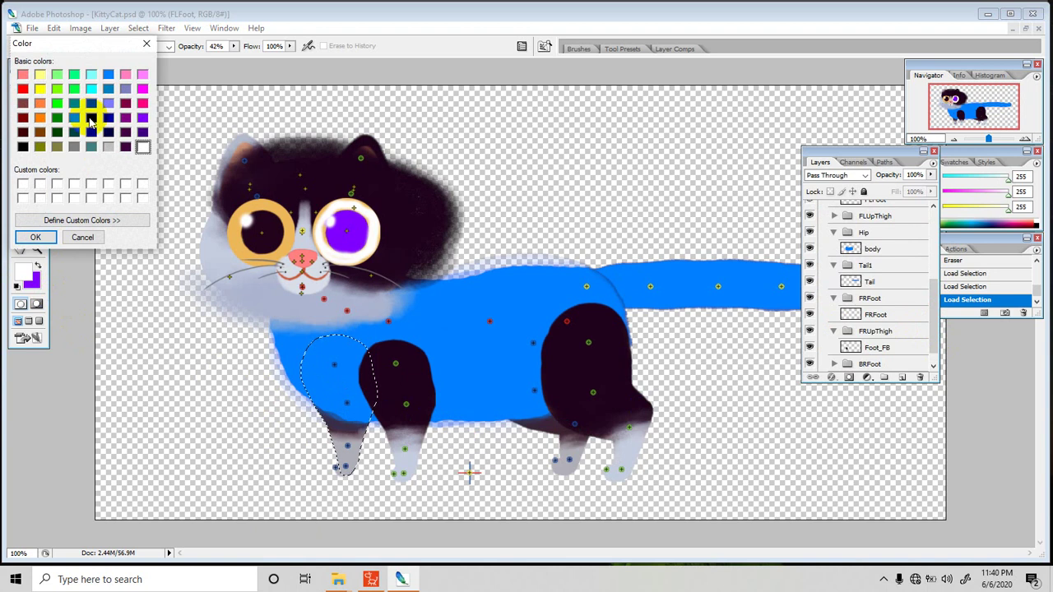
pyautogui.click(47, 219)
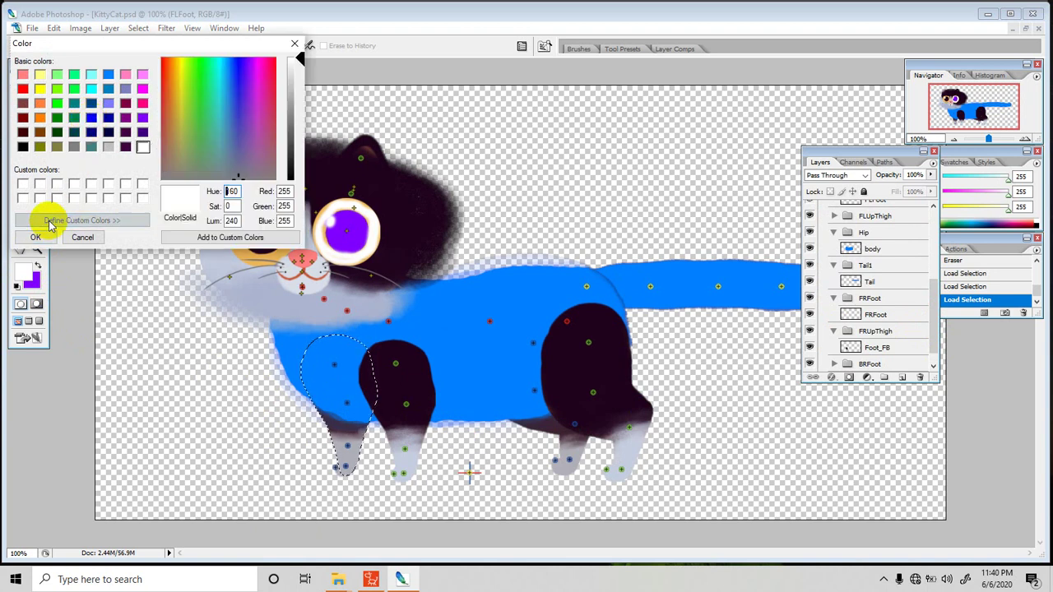
pyautogui.click(229, 78)
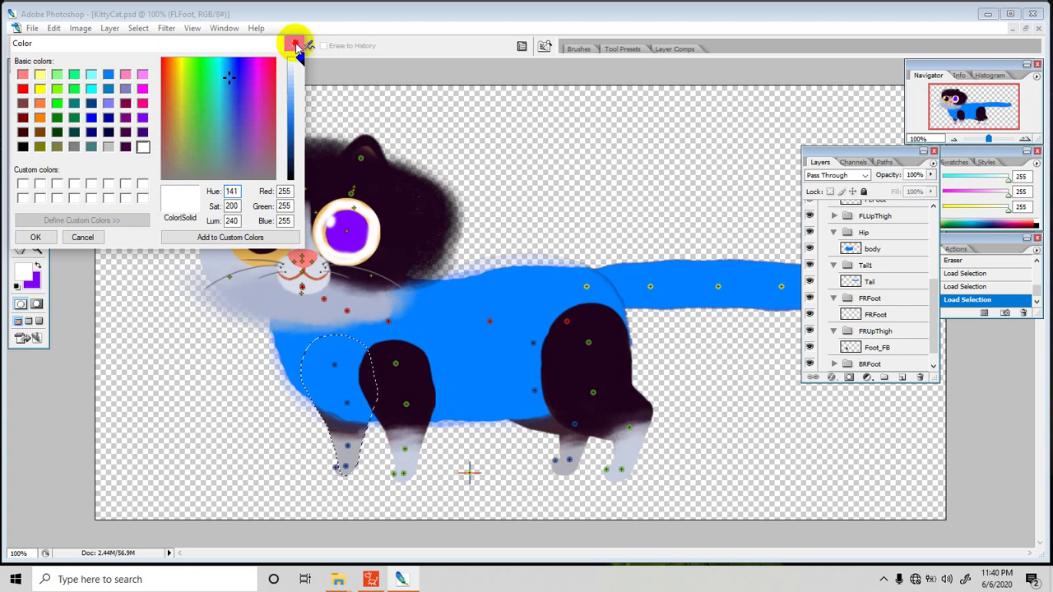
pyautogui.click(296, 46)
# Set the foreground colour to the bright purple basic colour
pyautogui.click(24, 274)
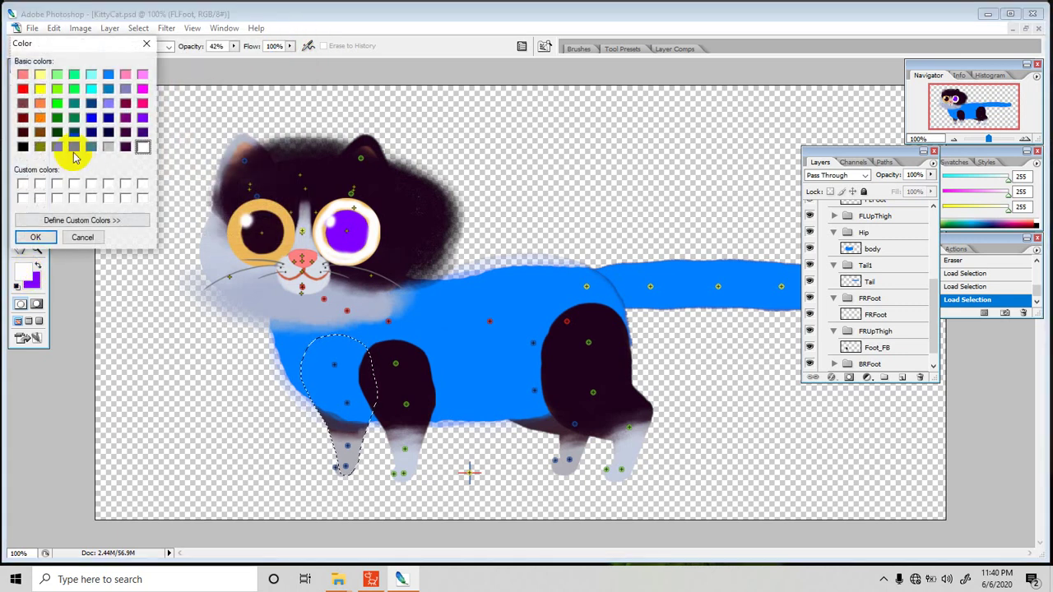
pyautogui.click(141, 120)
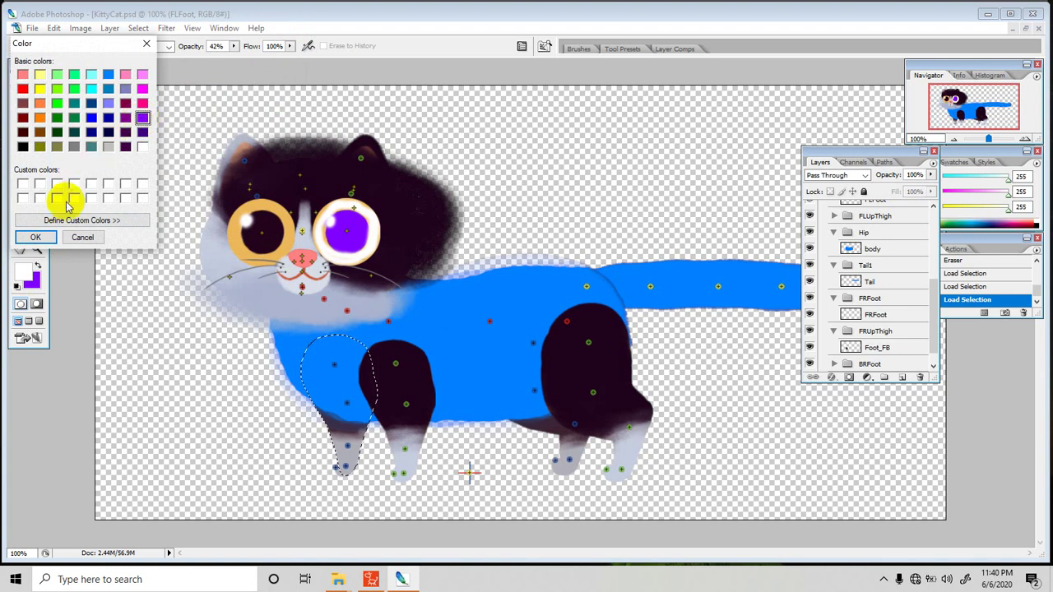
pyautogui.click(39, 237)
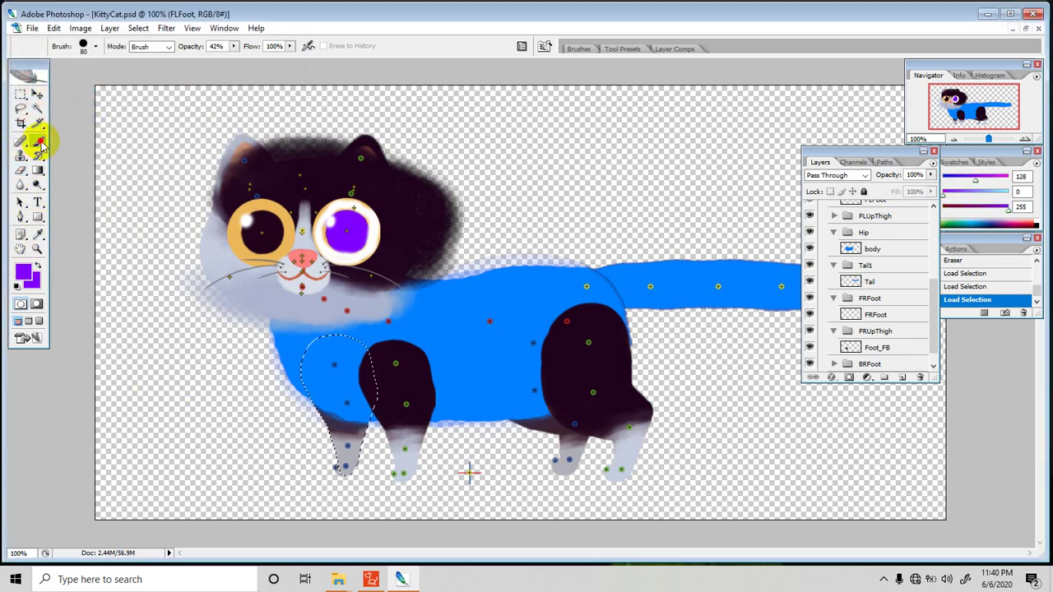
# Paint the far front leg purple on the Foot_FB layer with the Brush tool at size 70, within its selection
pyautogui.click(37, 142)
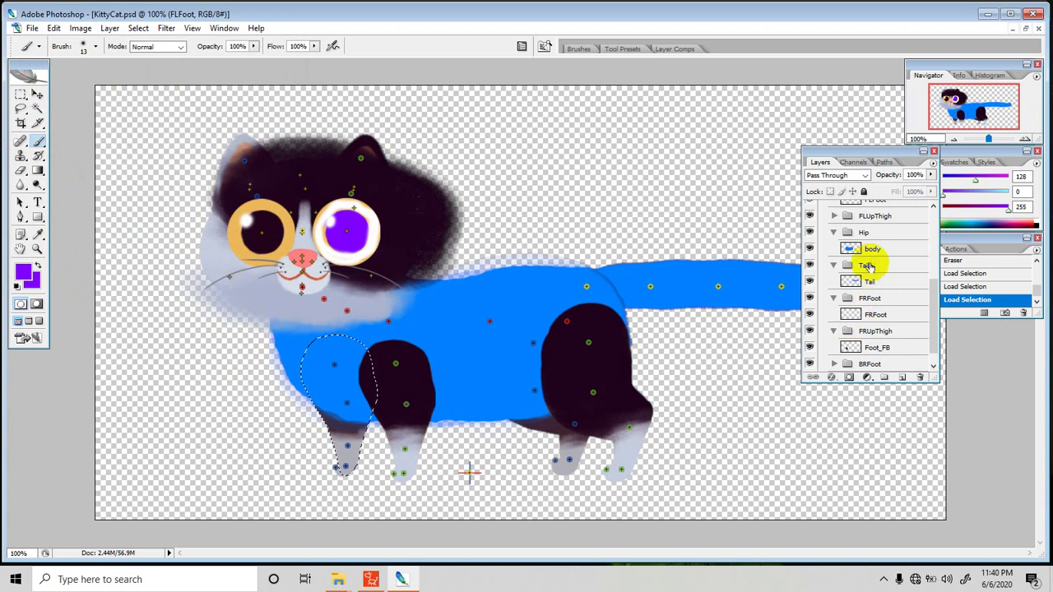
pyautogui.click(872, 349)
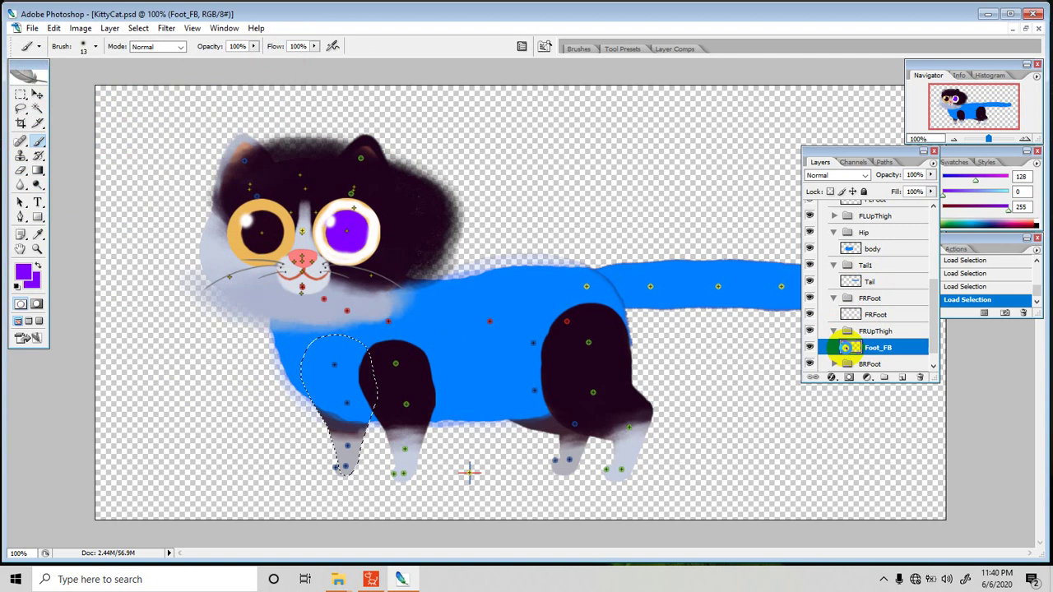
pyautogui.click(441, 347)
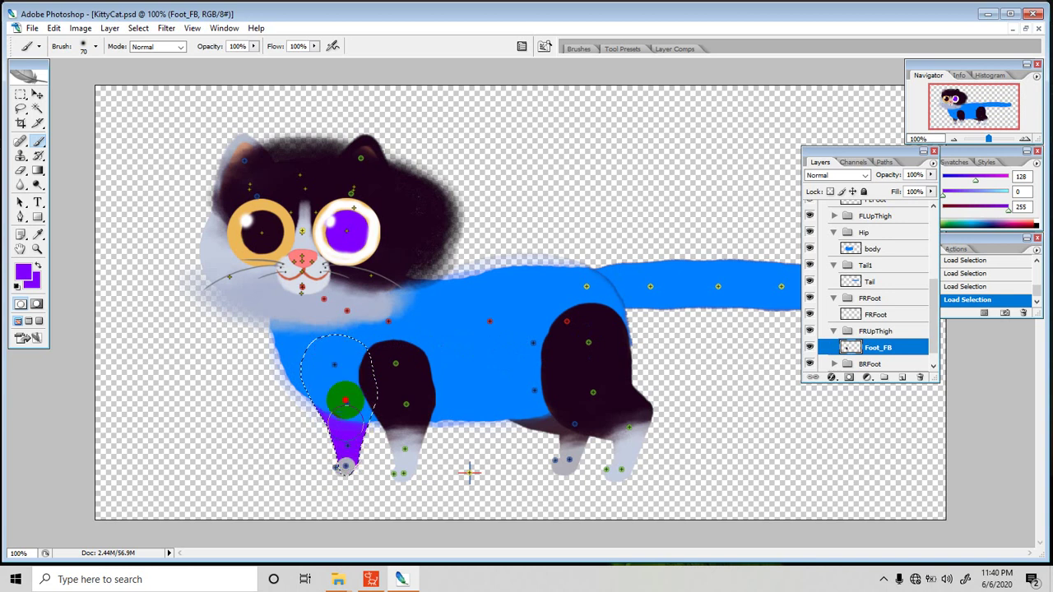
pyautogui.moveTo(329, 454); pyautogui.dragTo(492, 389)
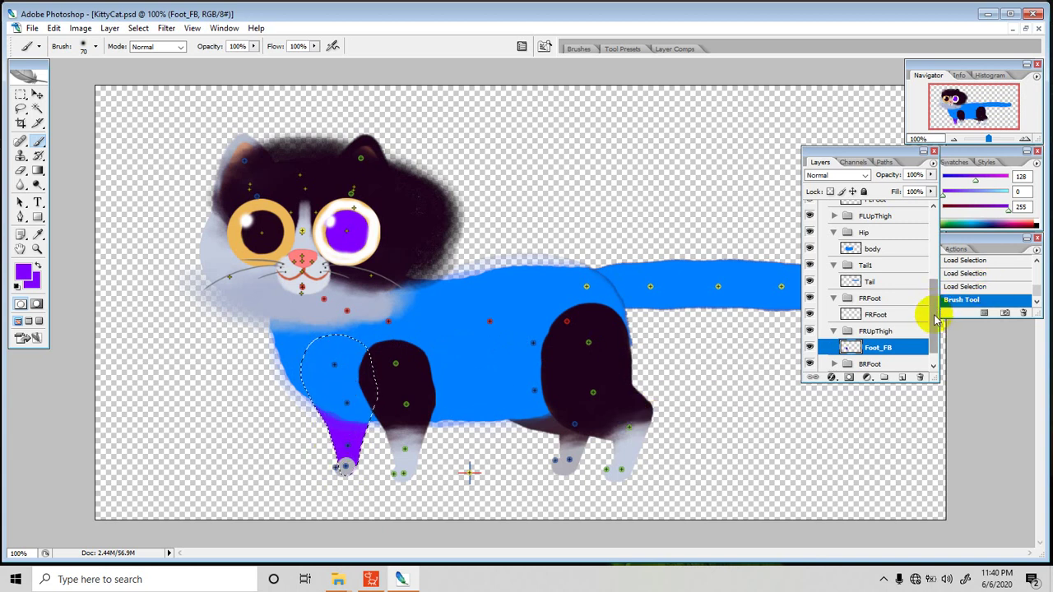
# Load the Foot_BB outline from the BRUpThigh group and paint the far back leg purple while Foot_FB is the active layer
pyautogui.moveTo(934, 315); pyautogui.dragTo(924, 333)
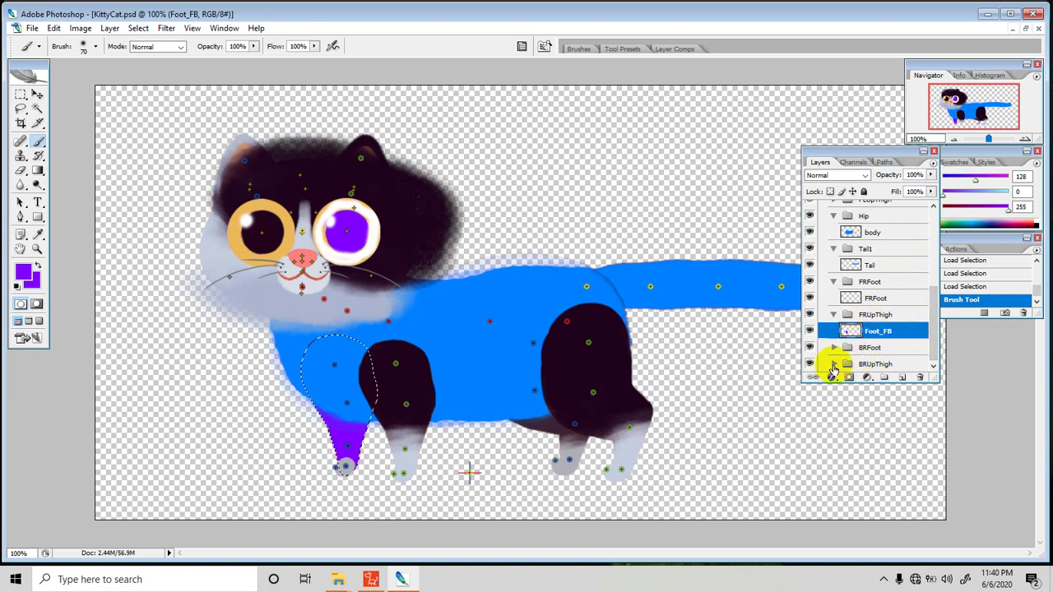
pyautogui.moveTo(933, 320); pyautogui.dragTo(928, 346)
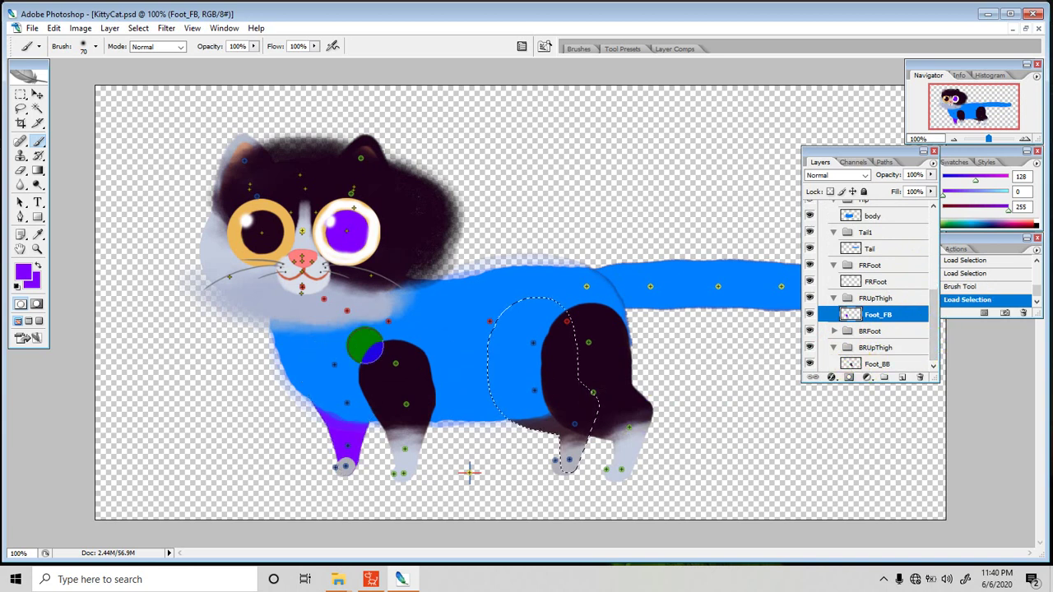
pyautogui.moveTo(521, 411)
pyautogui.mouseDown()
pyautogui.moveTo(563, 467)
pyautogui.moveTo(578, 423)
pyautogui.mouseUp()
pyautogui.moveTo(567, 454); pyautogui.dragTo(562, 461)
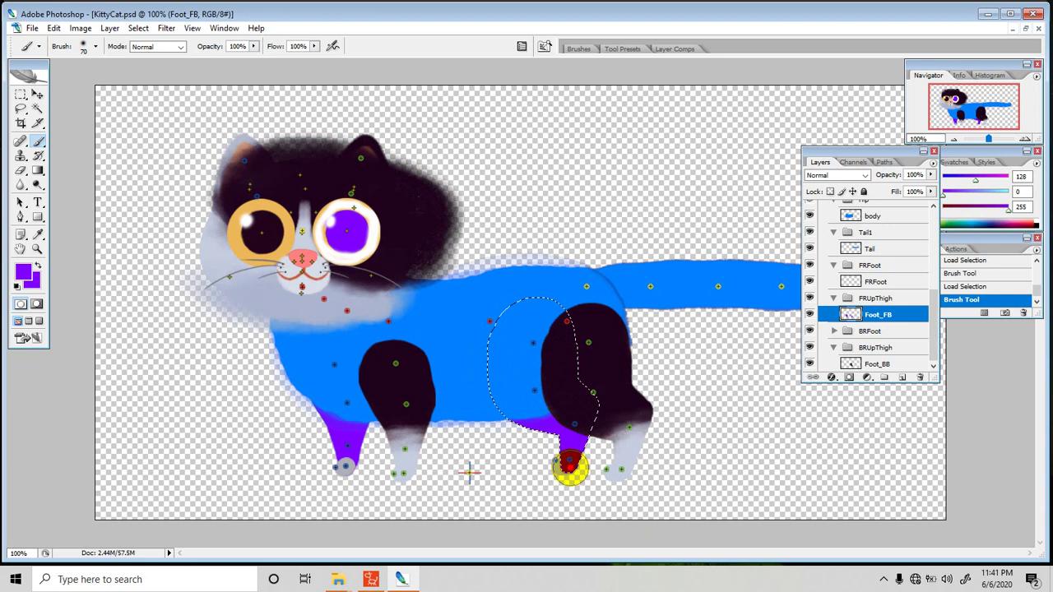
pyautogui.moveTo(570, 409); pyautogui.dragTo(587, 470)
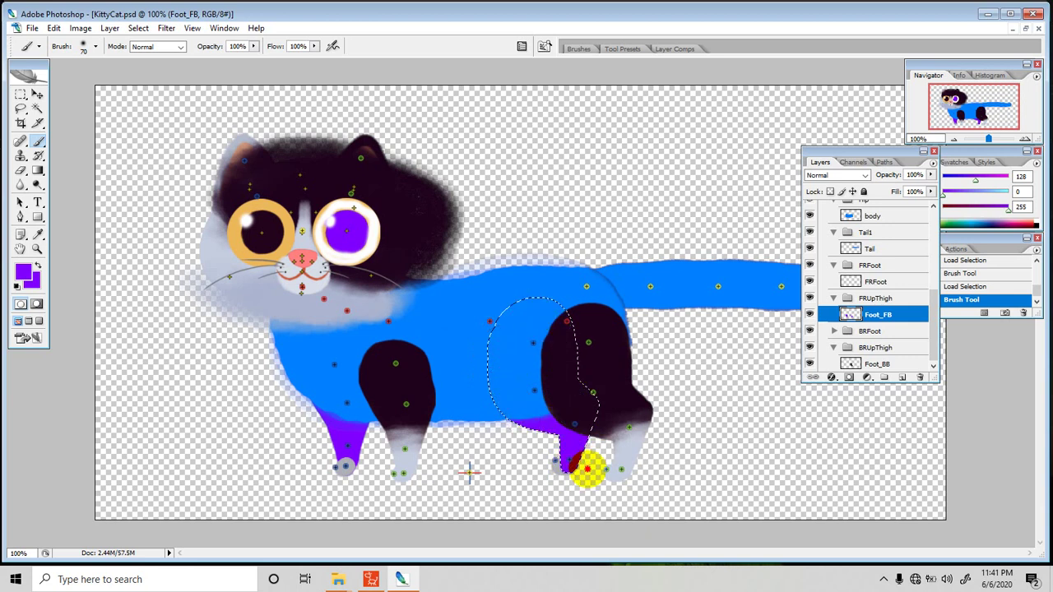
# Expand the BRFoot group and load the BRFoot outline, then the Foot_BB layer's outline, as a selection
pyautogui.click(834, 331)
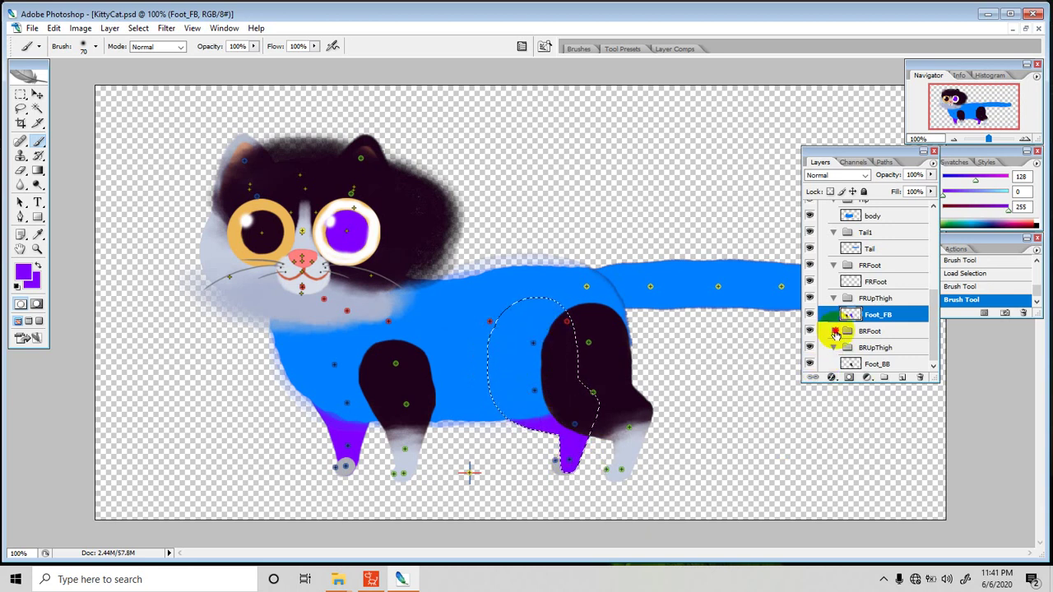
pyautogui.click(856, 349)
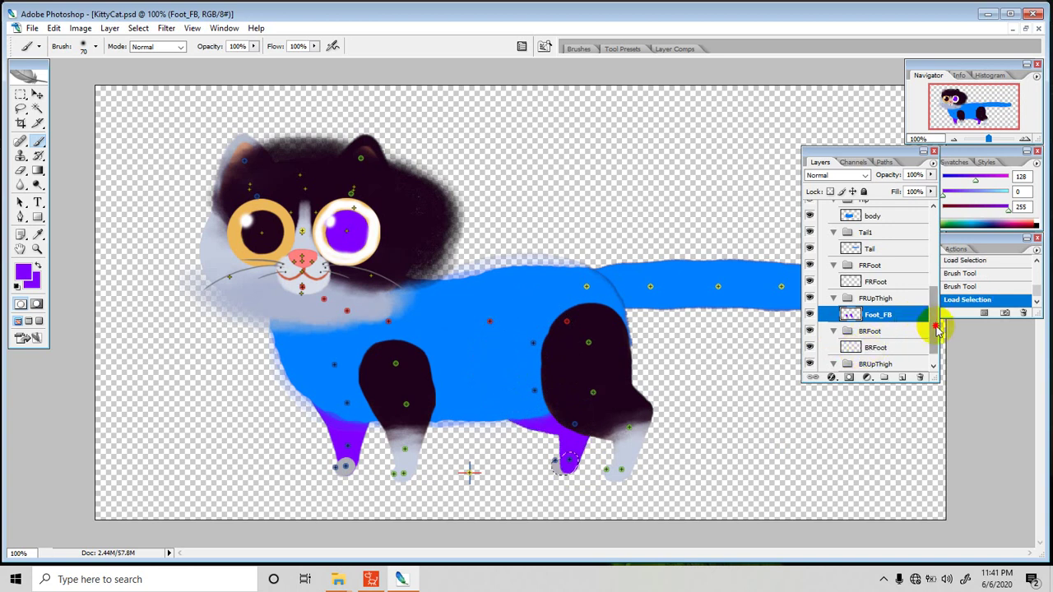
pyautogui.moveTo(932, 327); pyautogui.dragTo(938, 347)
pyautogui.click(850, 364)
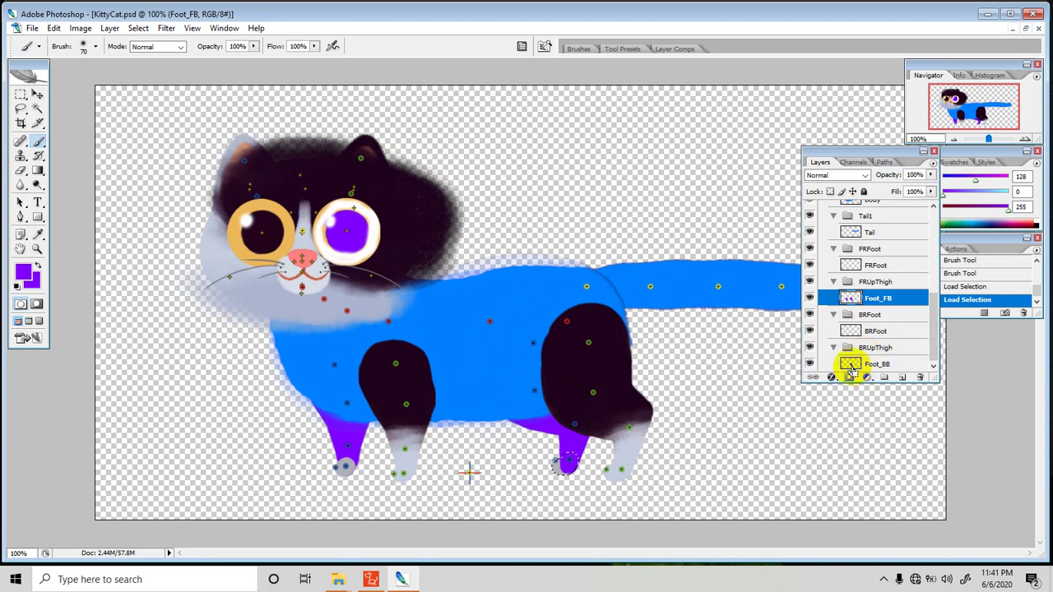
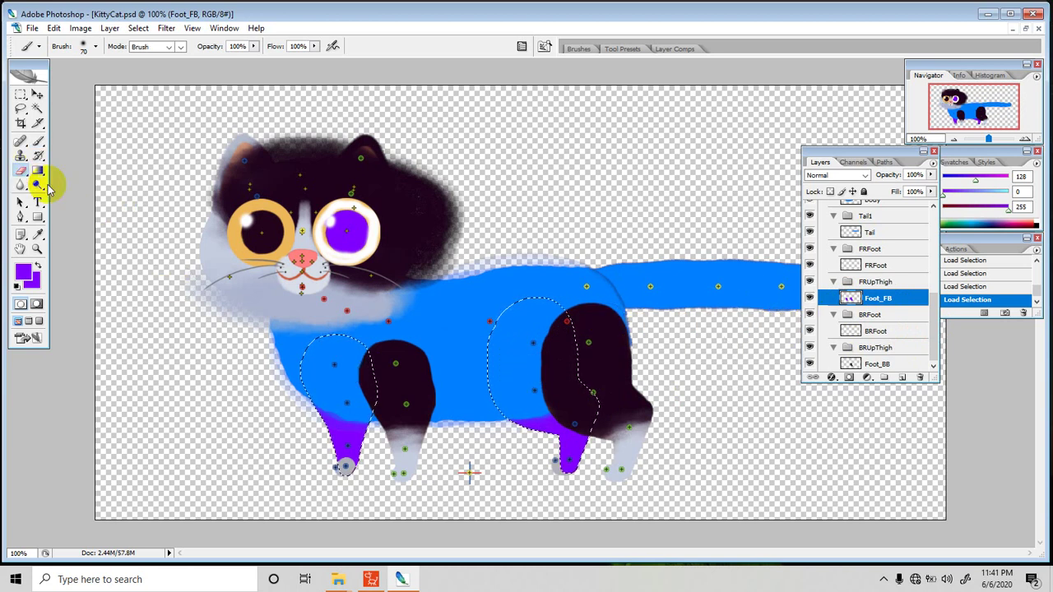
# Erase the purple paint from the far back leg on the Foot_FB layer with the Eraser tool at size 80 and 42% opacity
pyautogui.click(21, 171)
pyautogui.moveTo(544, 316); pyautogui.dragTo(573, 401)
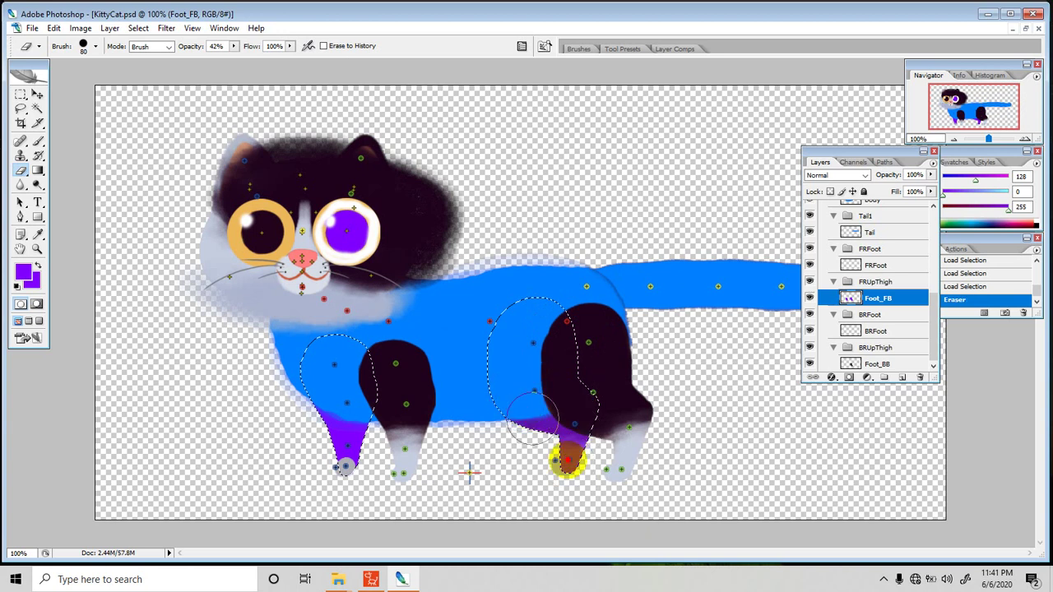
pyautogui.moveTo(541, 446); pyautogui.dragTo(529, 426)
pyautogui.moveTo(560, 374)
pyautogui.mouseDown()
pyautogui.moveTo(580, 416)
pyautogui.moveTo(579, 374)
pyautogui.moveTo(566, 427)
pyautogui.moveTo(557, 398)
pyautogui.moveTo(520, 380)
pyautogui.moveTo(510, 330)
pyautogui.moveTo(535, 453)
pyautogui.moveTo(537, 375)
pyautogui.moveTo(571, 429)
pyautogui.moveTo(561, 451)
pyautogui.moveTo(539, 322)
pyautogui.moveTo(534, 406)
pyautogui.moveTo(501, 370)
pyautogui.moveTo(540, 319)
pyautogui.moveTo(581, 423)
pyautogui.mouseUp()
pyautogui.moveTo(577, 507); pyautogui.dragTo(674, 492)
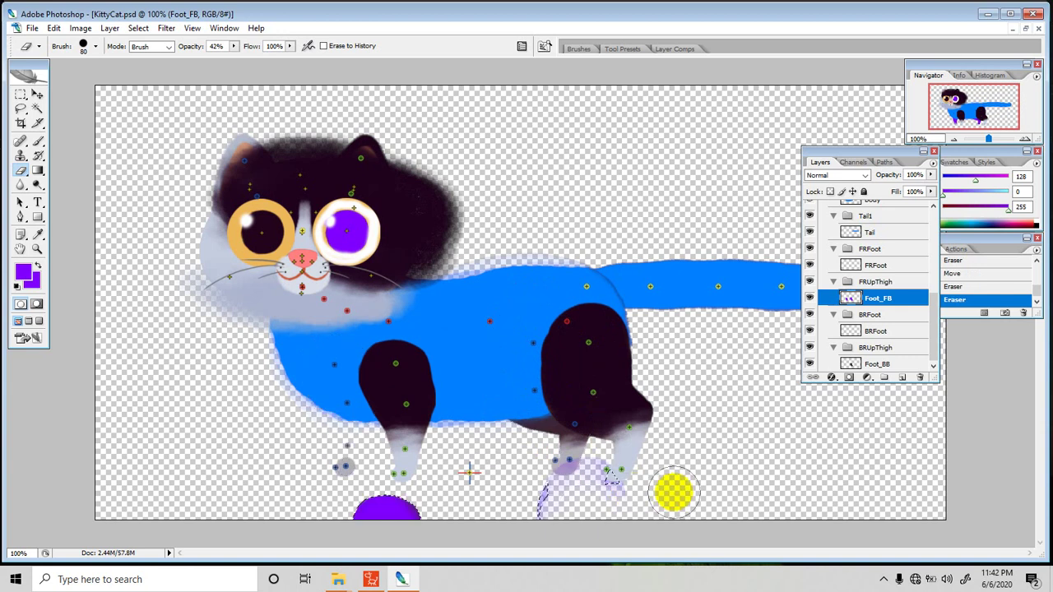
pyautogui.moveTo(638, 425); pyautogui.dragTo(623, 408)
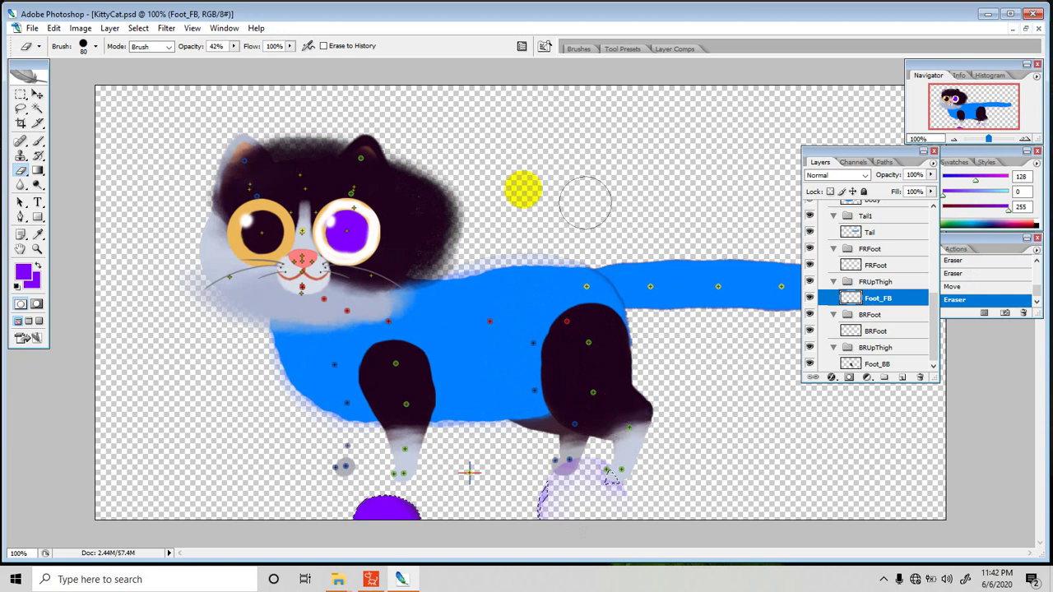
# Bring up the History panel beside the cat and revert the image to the earliest Eraser state below the KittyCat.psd snapshot
pyautogui.click(227, 28)
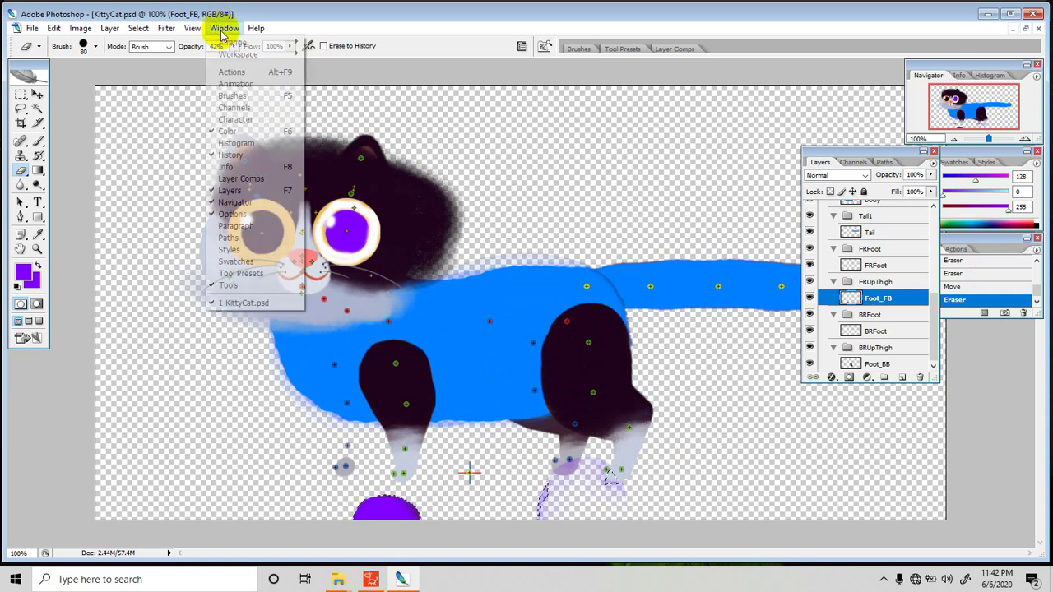
pyautogui.click(230, 154)
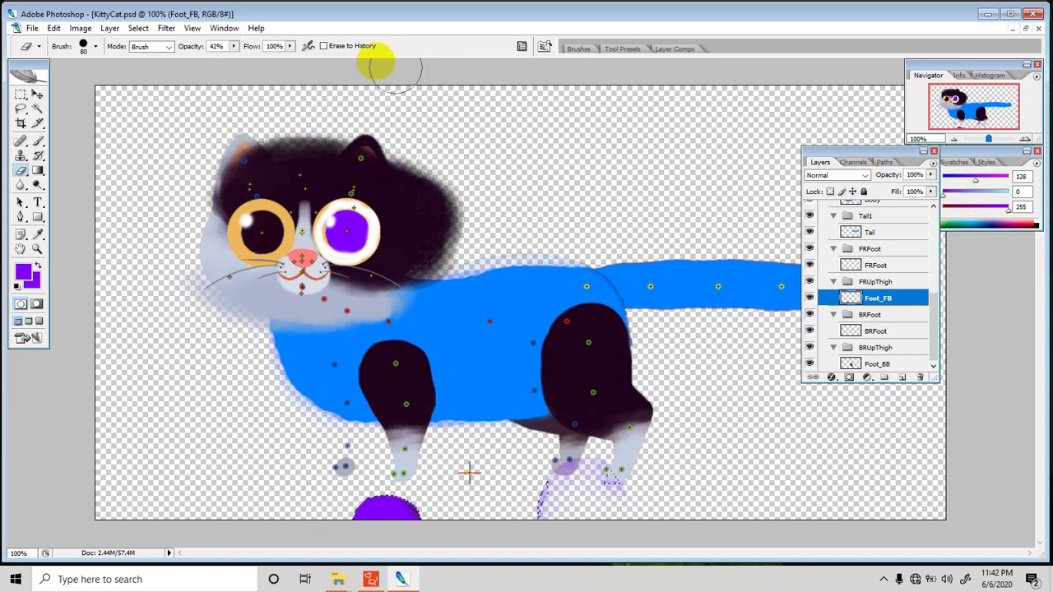
pyautogui.click(223, 30)
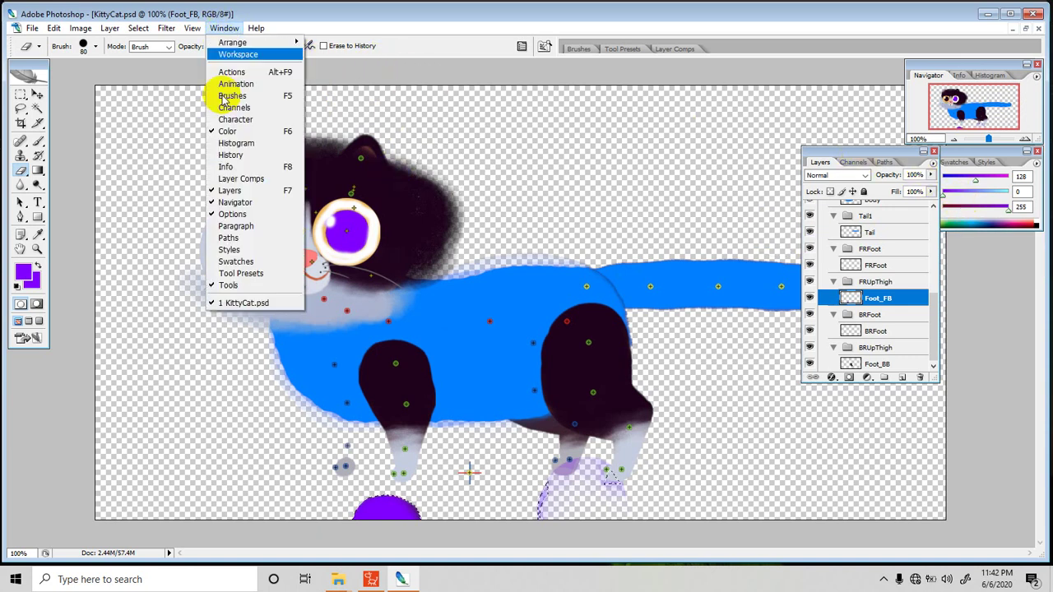
pyautogui.click(231, 156)
pyautogui.moveTo(930, 244); pyautogui.dragTo(677, 162)
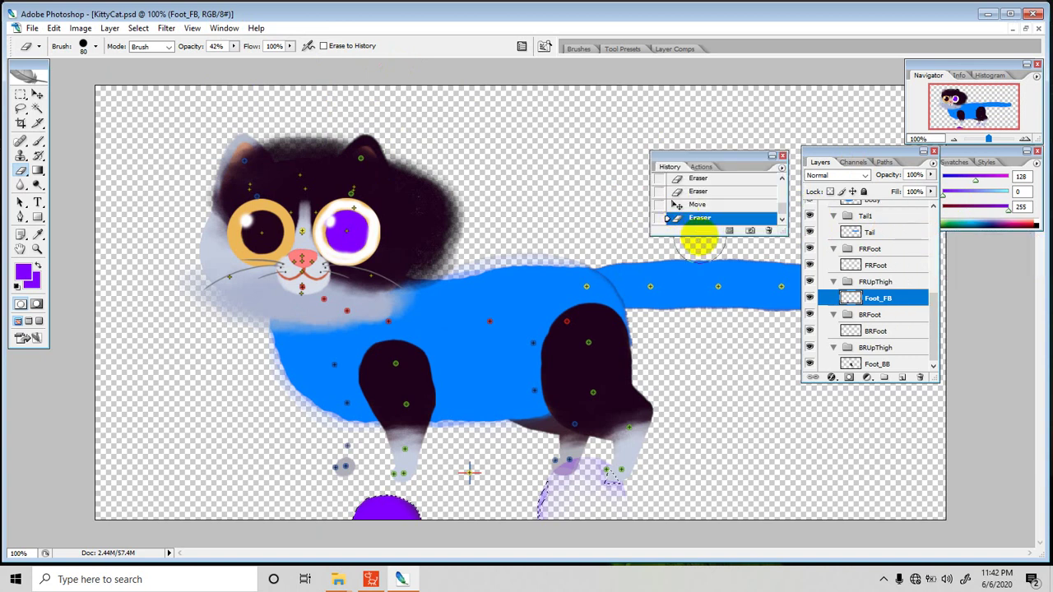
pyautogui.click(703, 196)
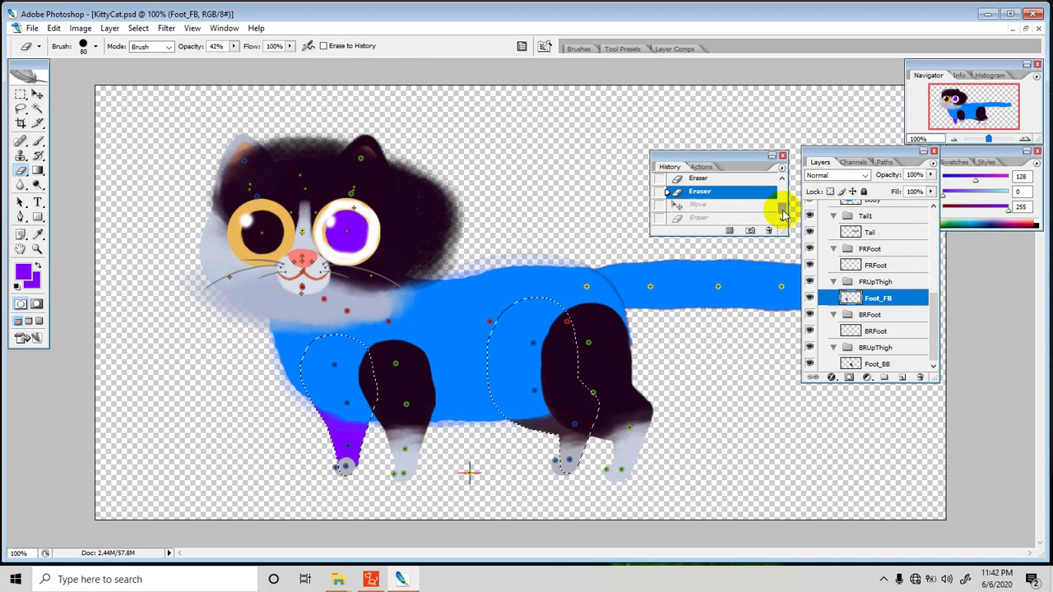
pyautogui.moveTo(782, 212); pyautogui.dragTo(779, 185)
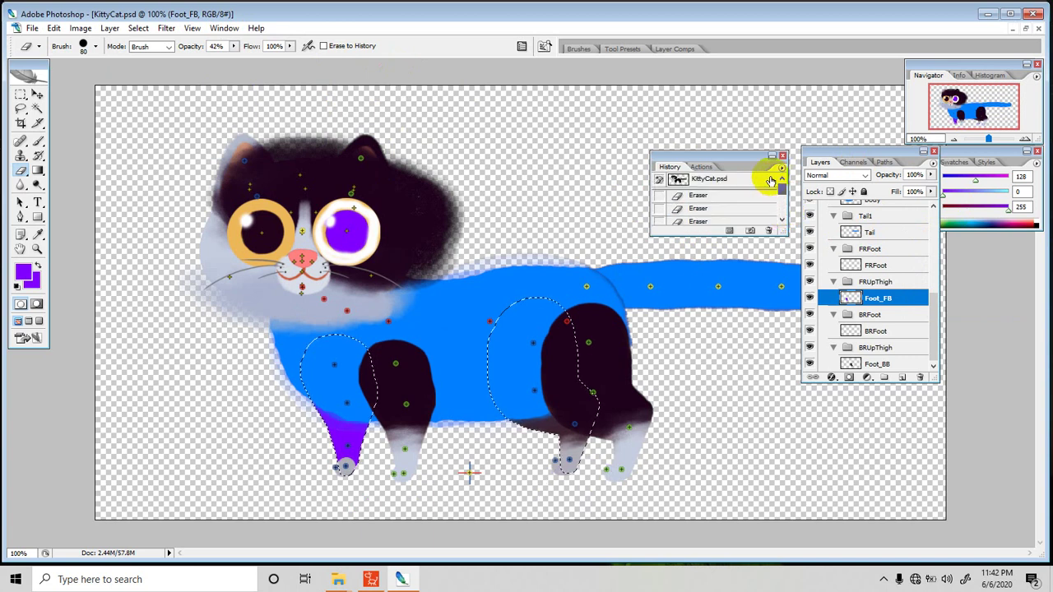
pyautogui.click(713, 198)
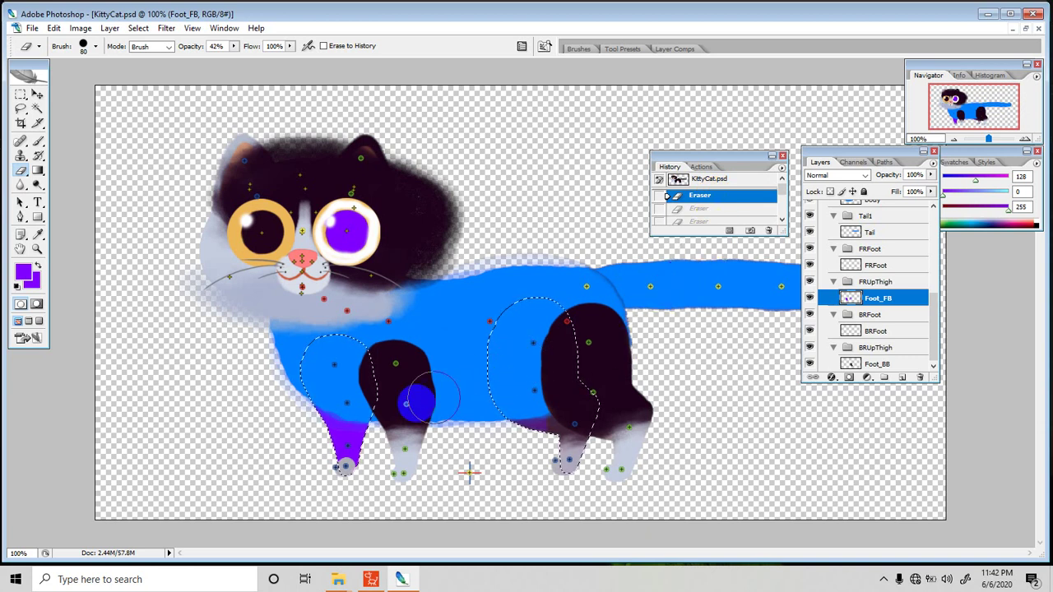
# Remove the far front leg from the selection with the Rectangular Marquee tool, keeping only the far back leg selected
pyautogui.click(20, 96)
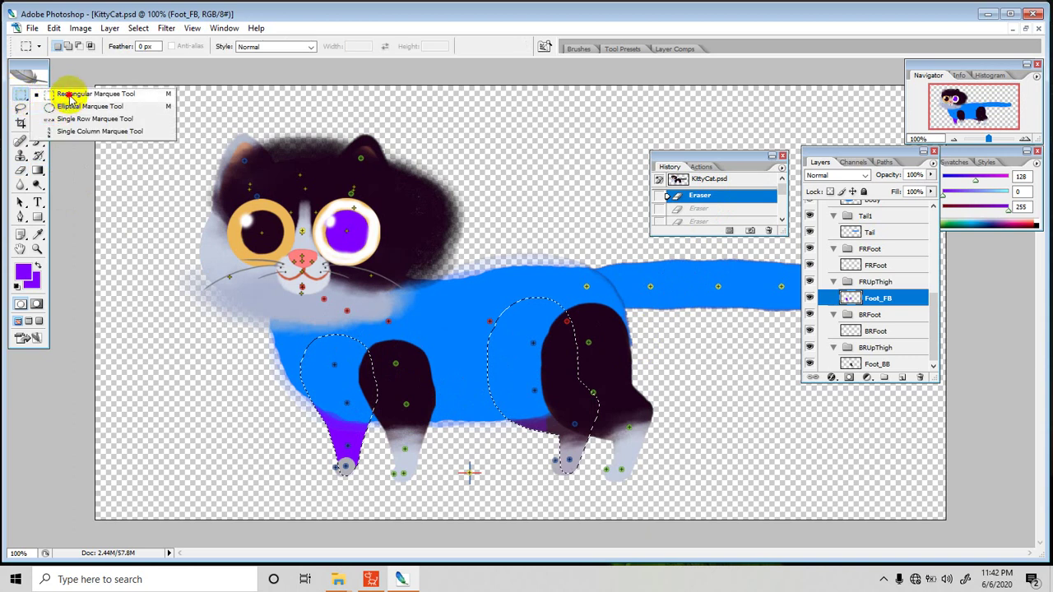
pyautogui.click(71, 94)
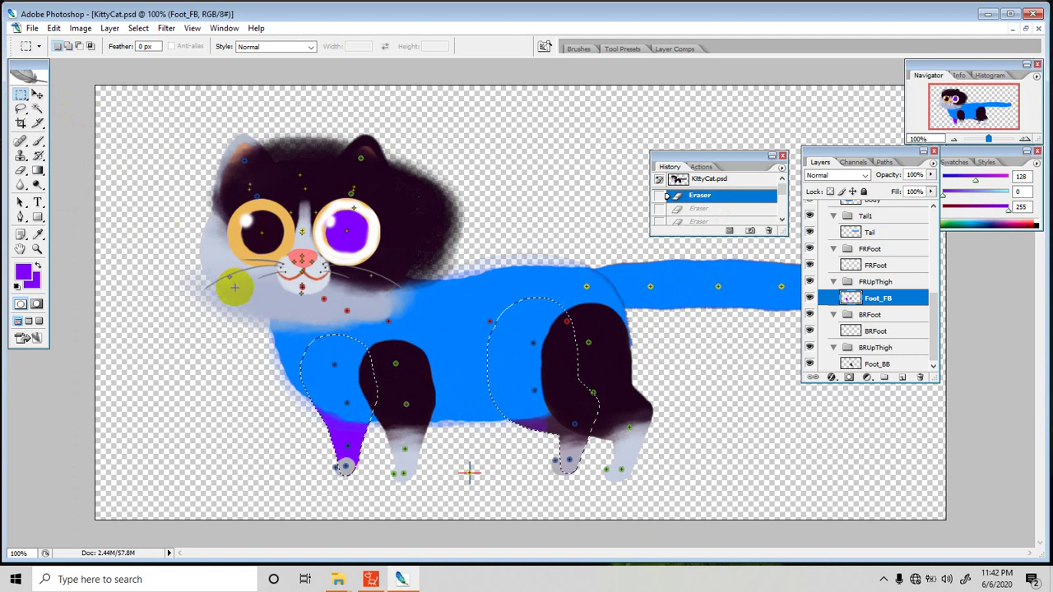
pyautogui.moveTo(236, 284); pyautogui.dragTo(398, 498)
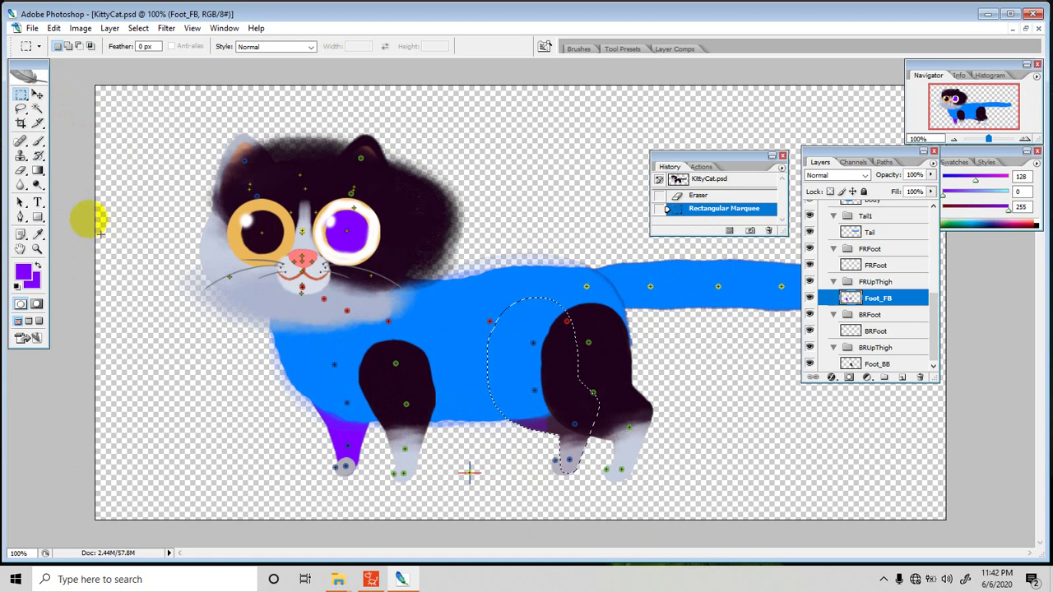
# Erase the remaining purple from the selected far back leg on Foot_FB, then deselect and close the History panel
pyautogui.click(20, 171)
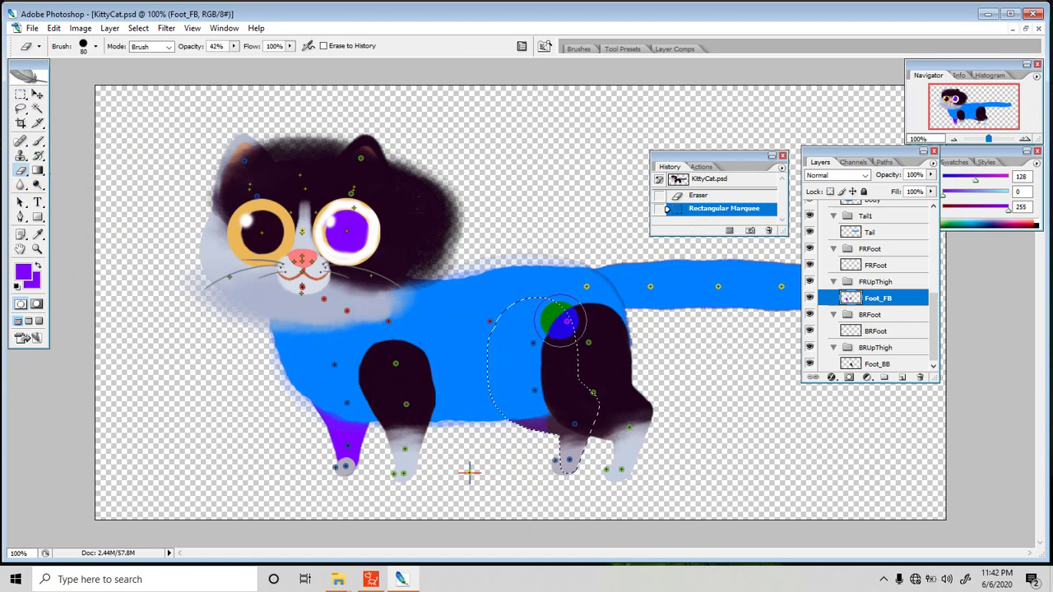
pyautogui.click(535, 444)
pyautogui.click(545, 458)
pyautogui.click(567, 451)
pyautogui.click(581, 440)
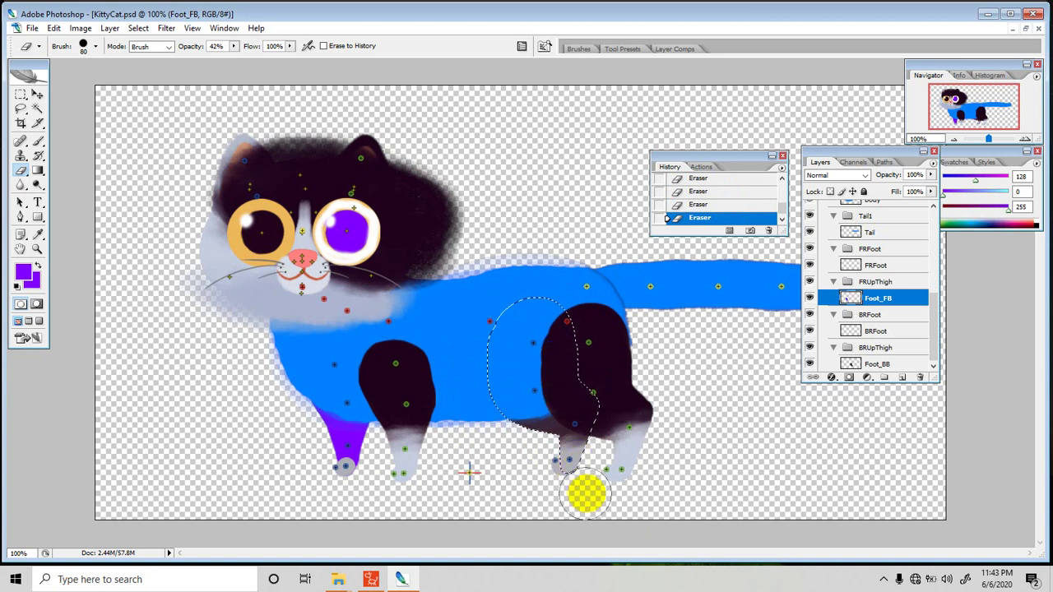
pyautogui.hotkey('ctrl', 'd')
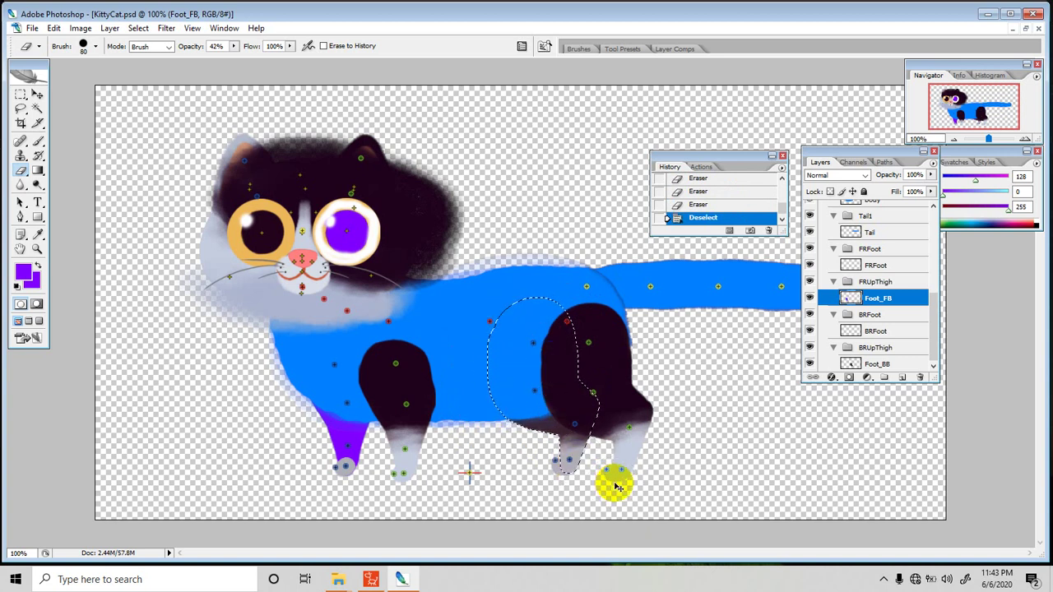
pyautogui.click(783, 155)
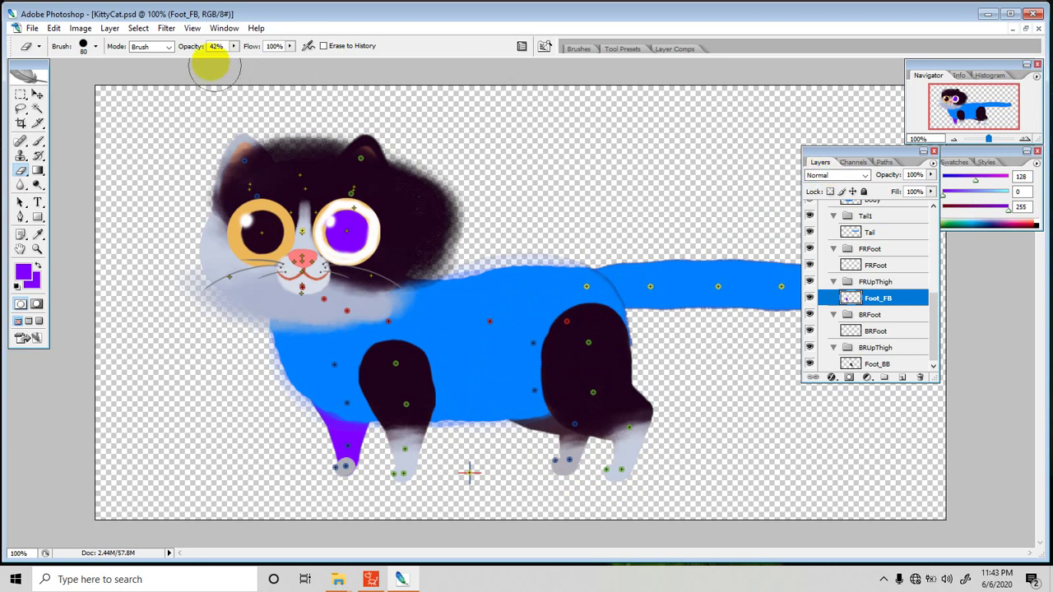
# Save KittyCat.psd, then switch to Cartoon Animator 4 and maximise its window
pyautogui.click(32, 28)
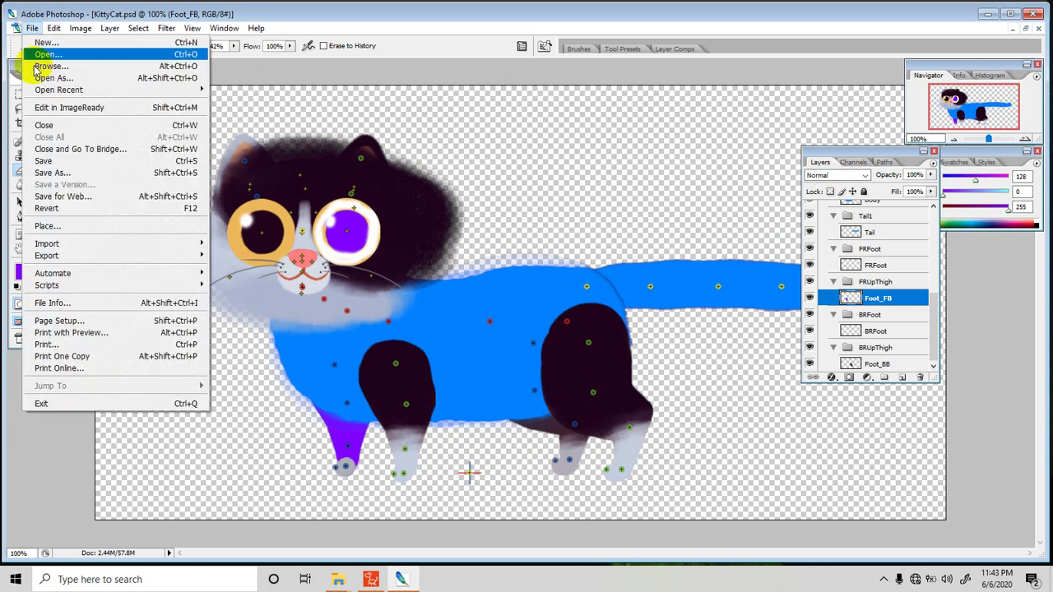
pyautogui.click(41, 160)
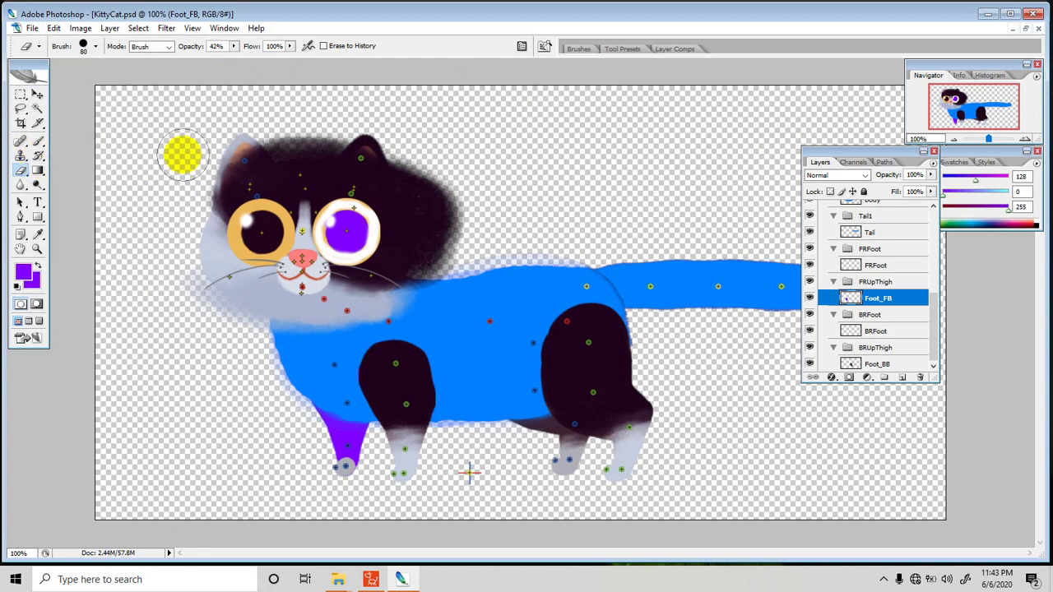
pyautogui.click(32, 28)
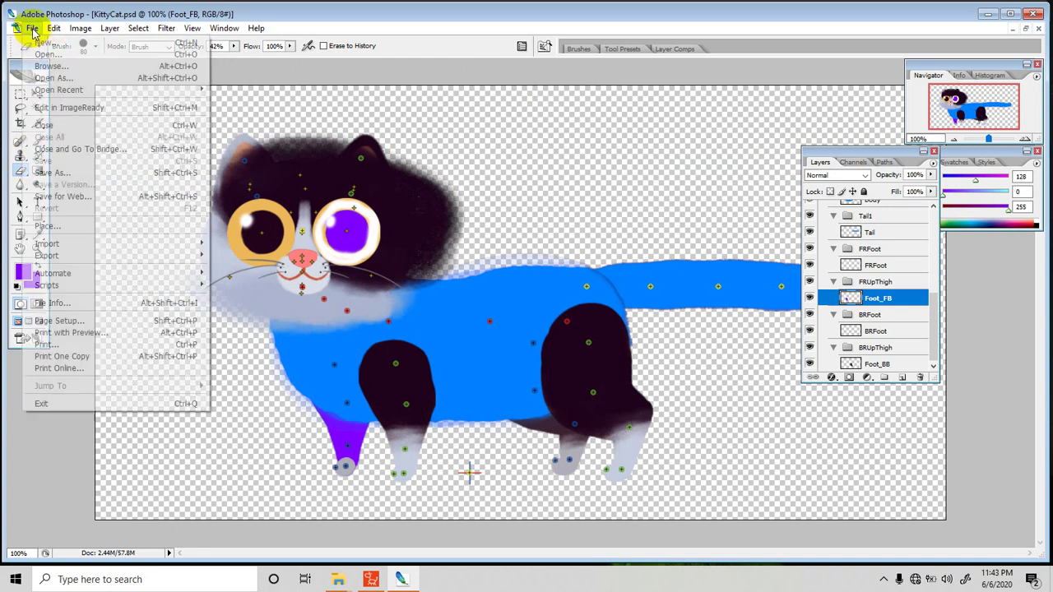
pyautogui.click(370, 580)
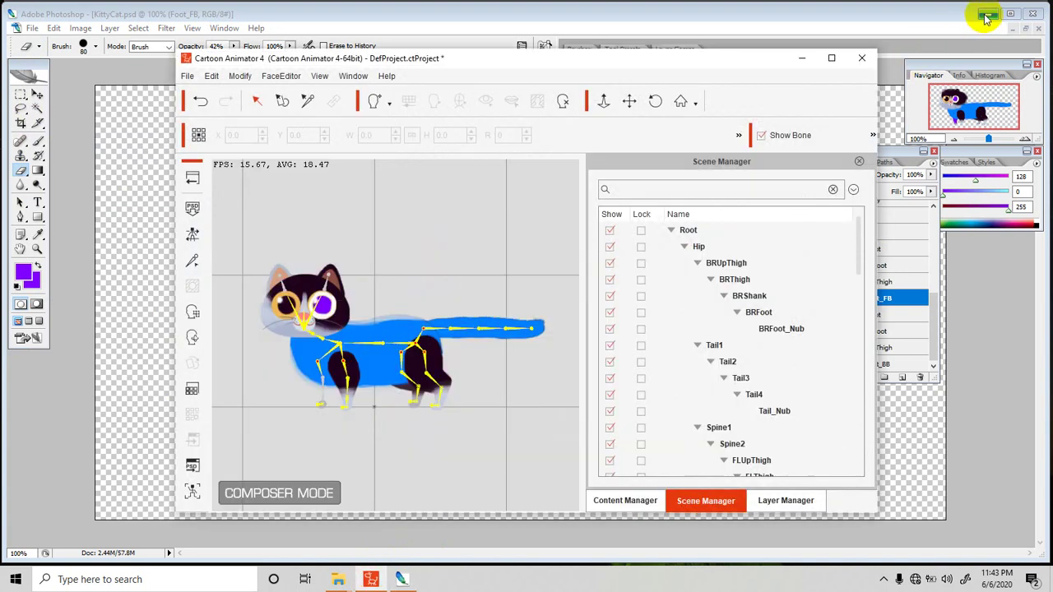
pyautogui.click(831, 57)
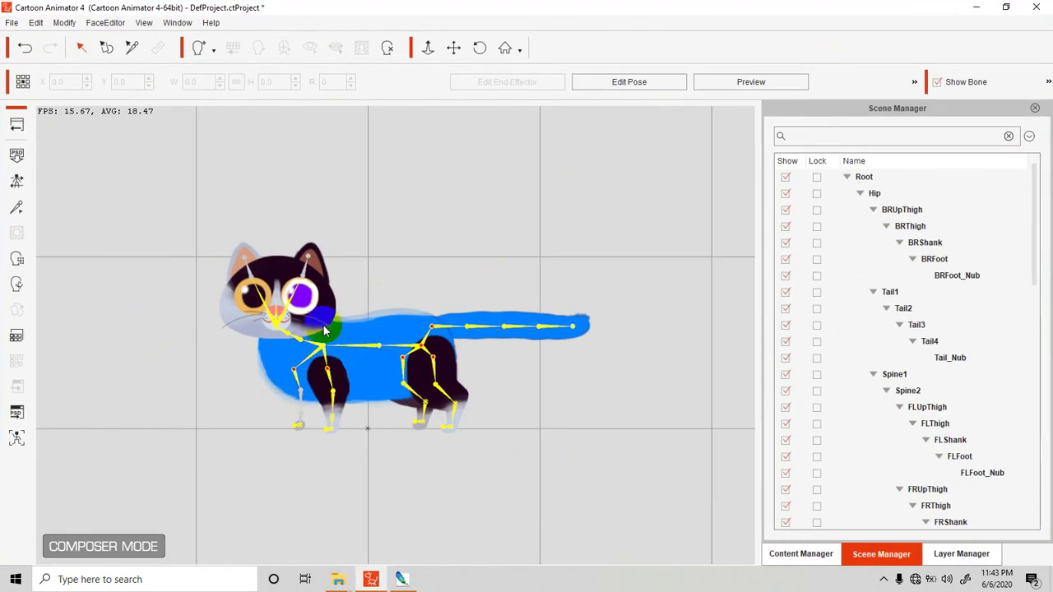
# Leave Composer mode and return to the stage, accepting that the synced PSD editing loses its connection
pyautogui.click(17, 128)
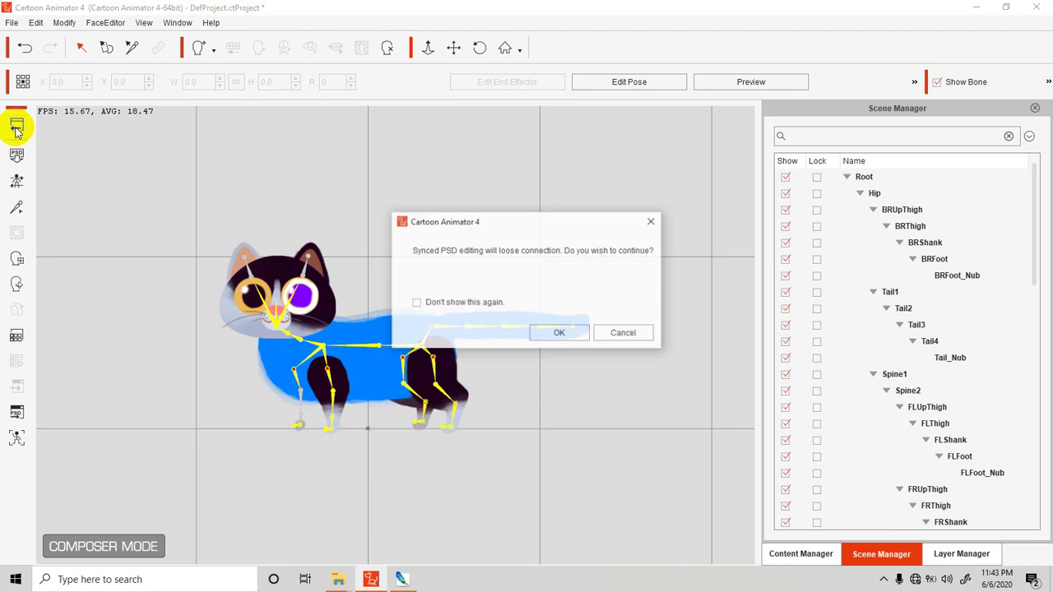
pyautogui.click(543, 335)
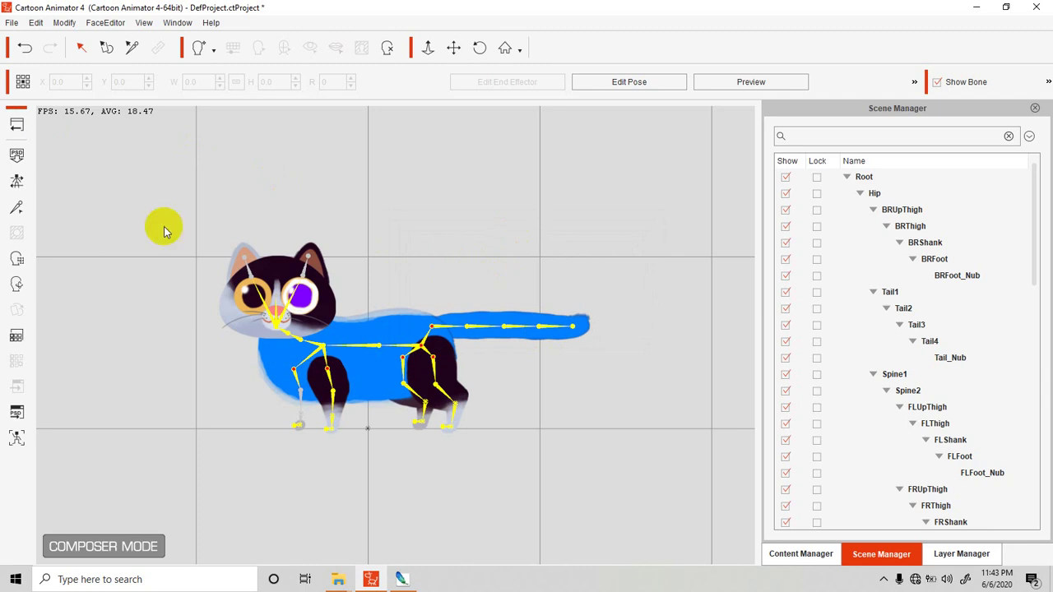
pyautogui.click(16, 126)
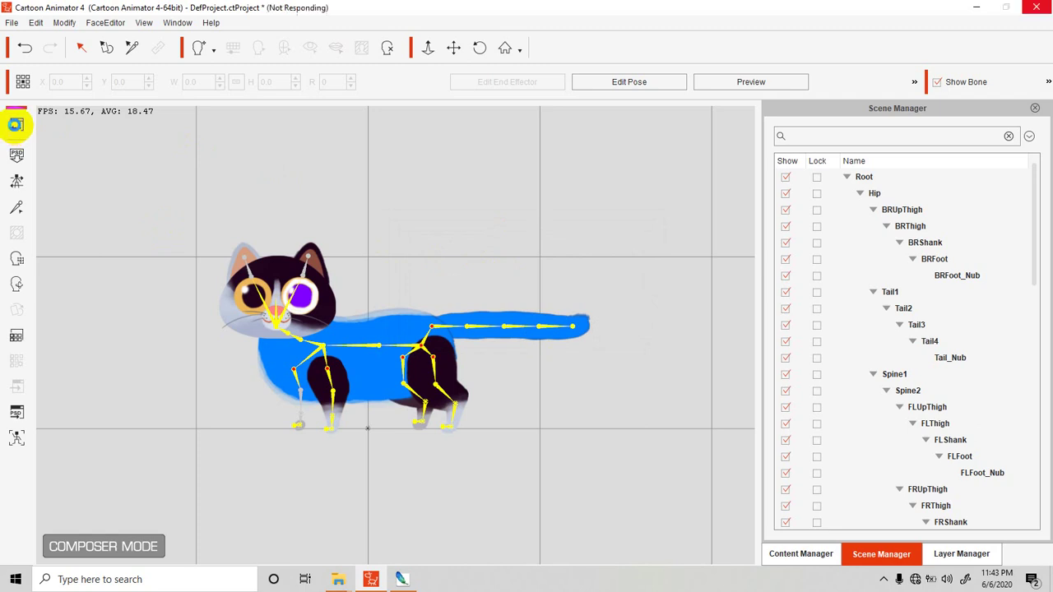
pyautogui.click(375, 364)
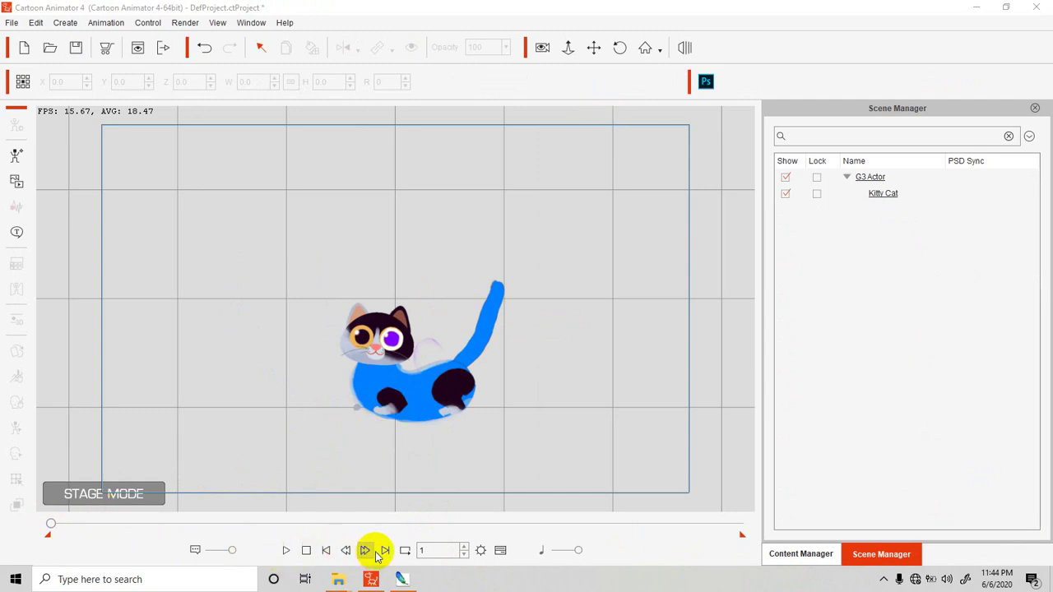
# Play and pause the cat's animation on the stage, and examine the repainted body and legs closely
pyautogui.click(287, 550)
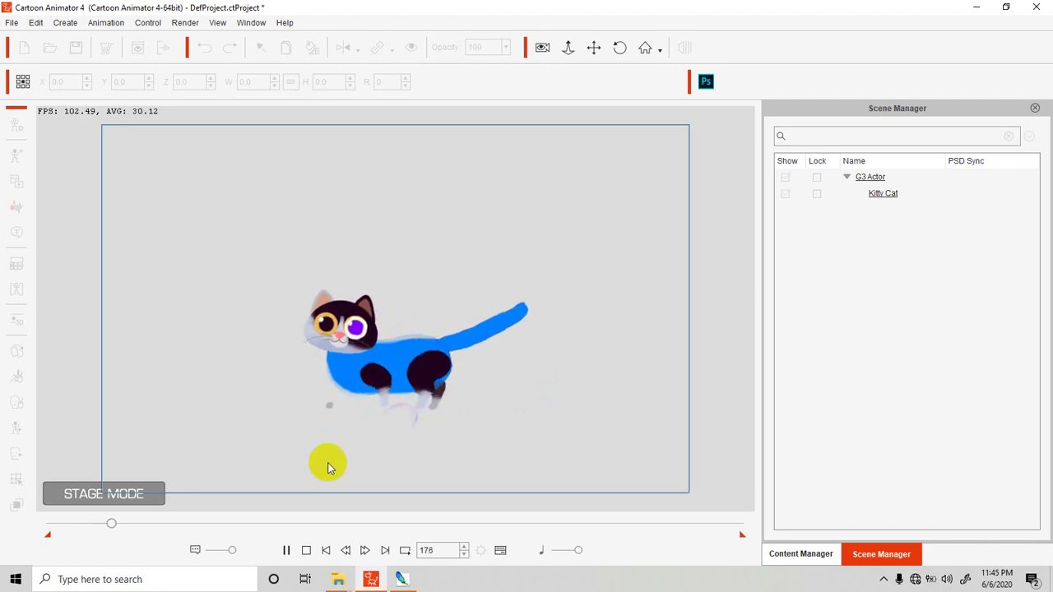
pyautogui.click(286, 550)
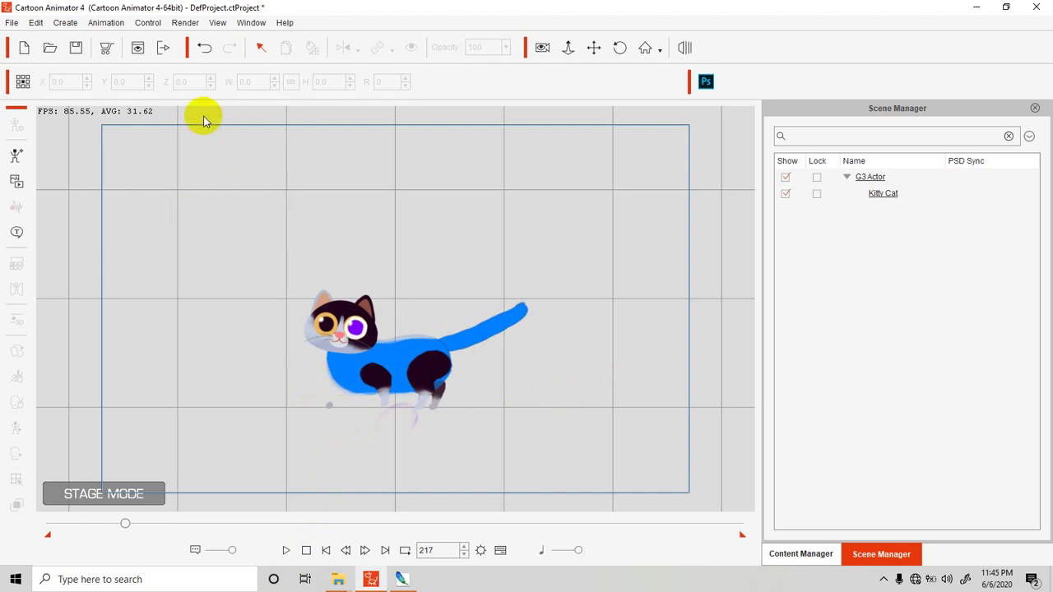
pyautogui.click(349, 385)
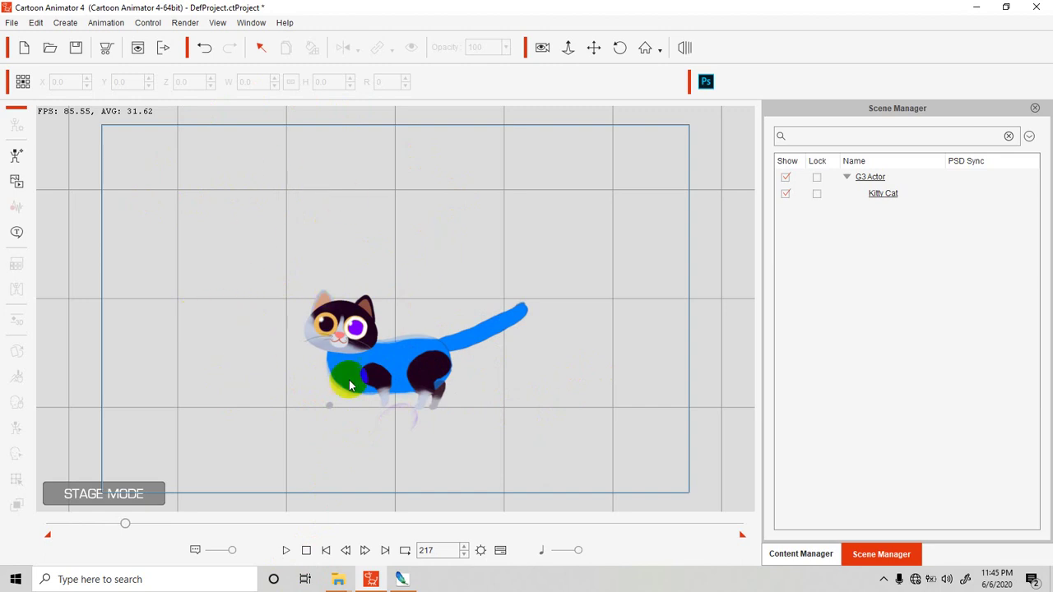
pyautogui.scroll(3, 398, 304)
pyautogui.scroll(2, 407, 329)
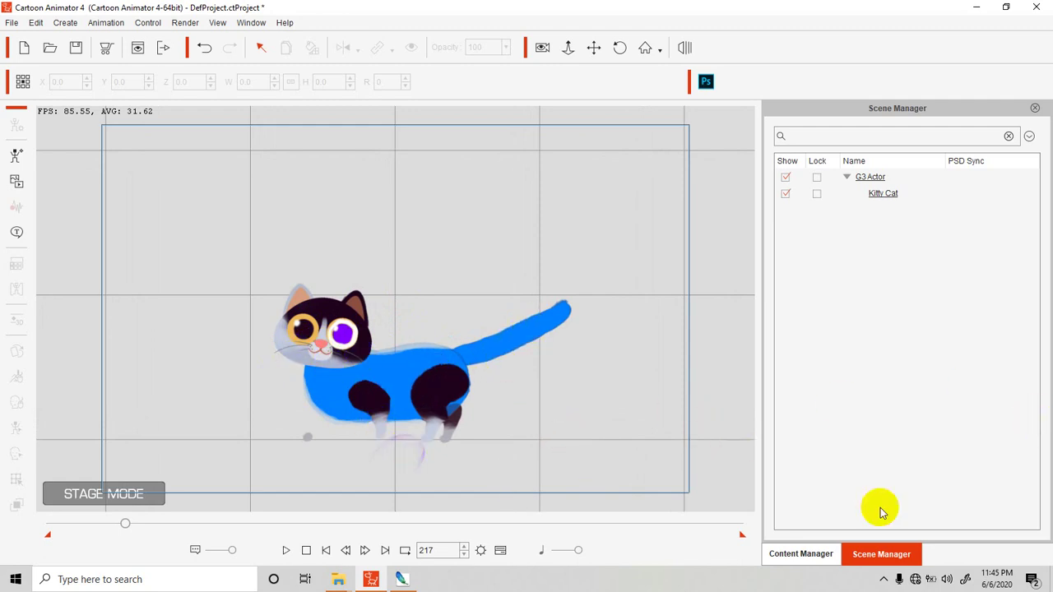
pyautogui.click(371, 362)
pyautogui.click(333, 380)
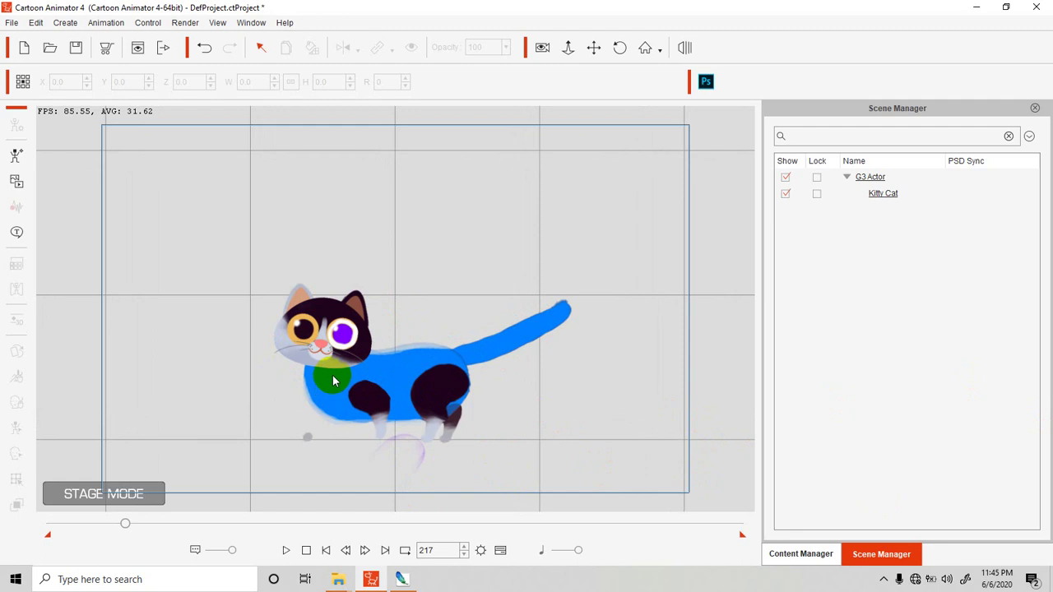
pyautogui.scroll(2, 331, 378)
pyautogui.click(338, 322)
pyautogui.click(452, 392)
pyautogui.click(434, 375)
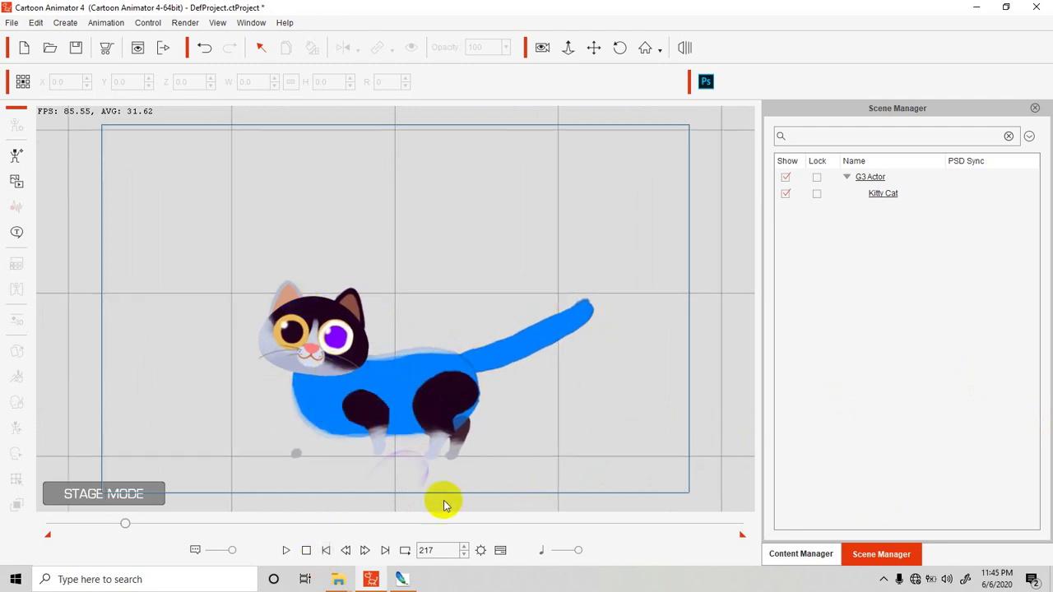
pyautogui.click(367, 370)
pyautogui.scroll(-1, 369, 373)
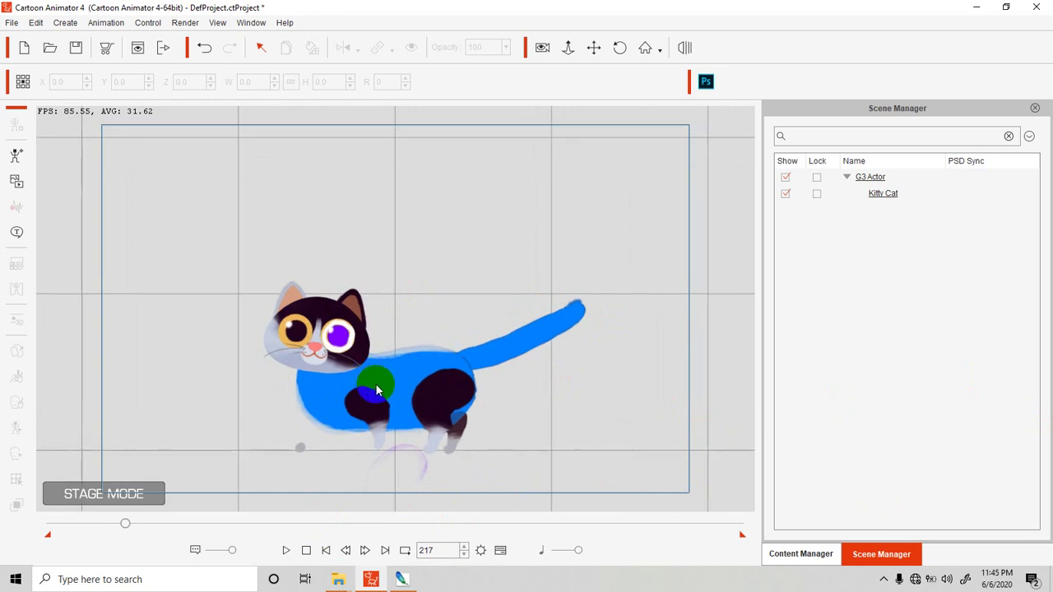
pyautogui.scroll(-2, 375, 389)
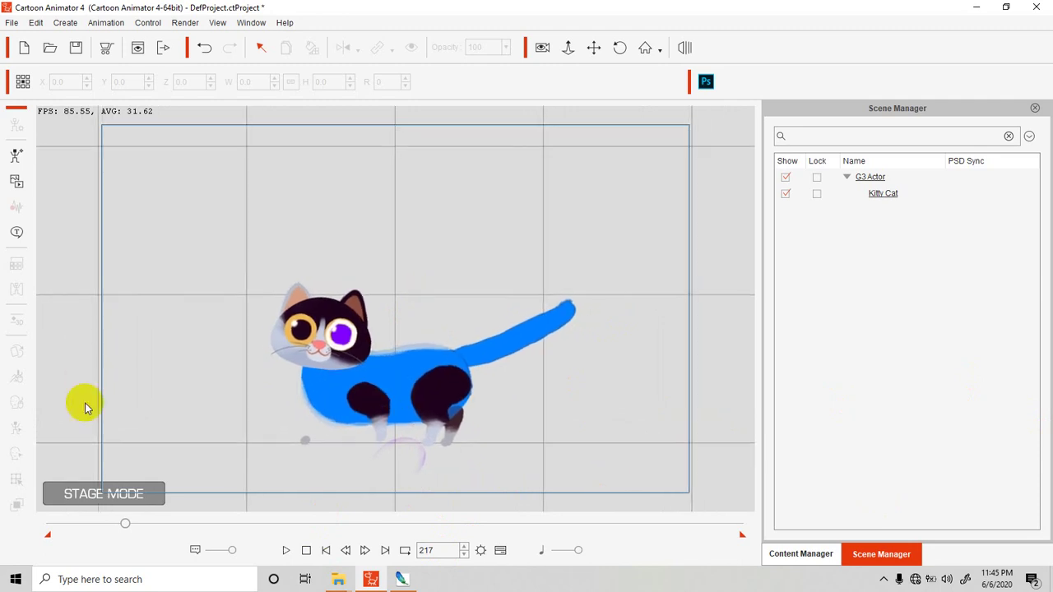
pyautogui.click(403, 438)
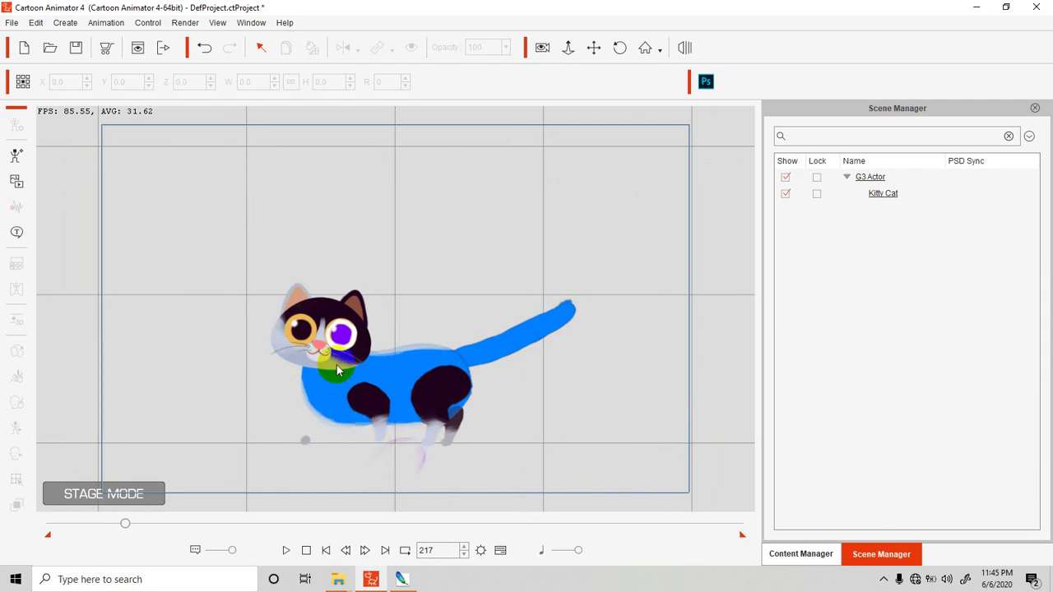
pyautogui.scroll(1, 290, 352)
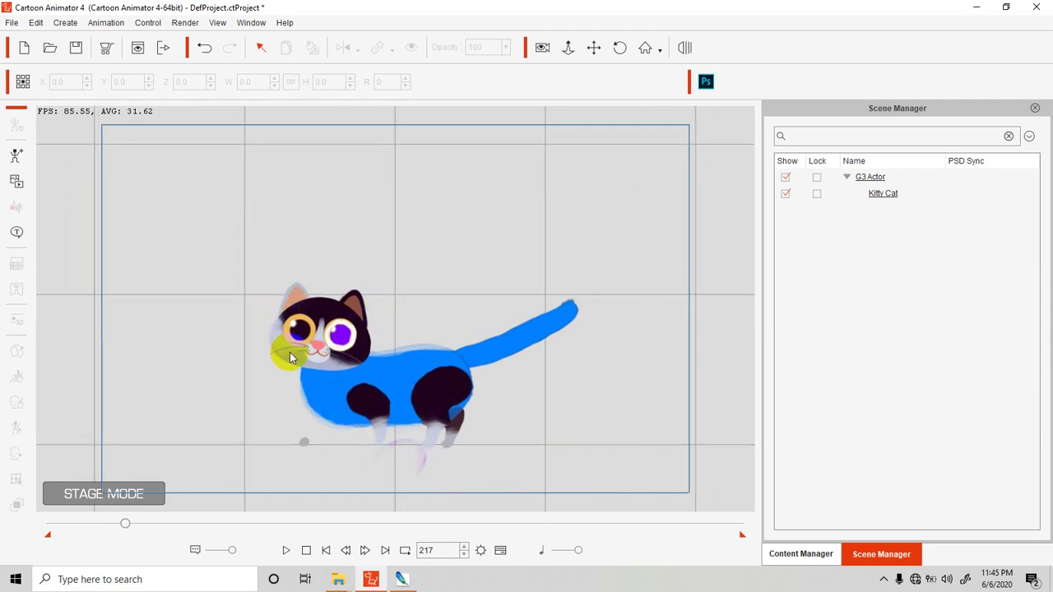
pyautogui.scroll(2, 329, 366)
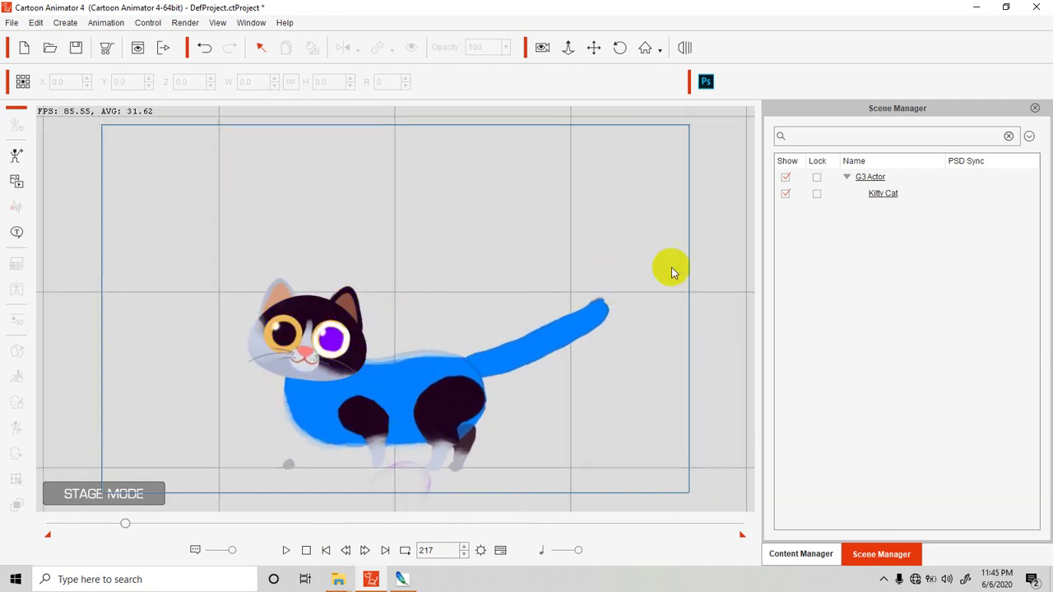